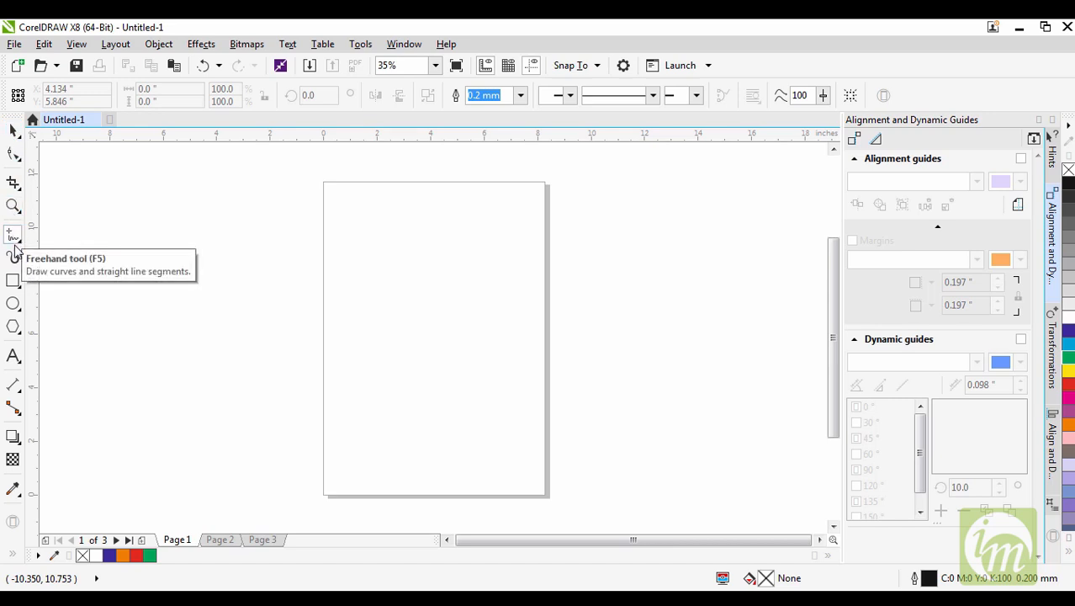
Step: Detach the curve tools flyout as a floating palette over the workspace and activate the Freehand tool
{"action": "left_click", "coordinate": [14, 236]}
{"action": "left_click_drag", "start_coordinate": [61, 227], "coordinate": [120, 239]}
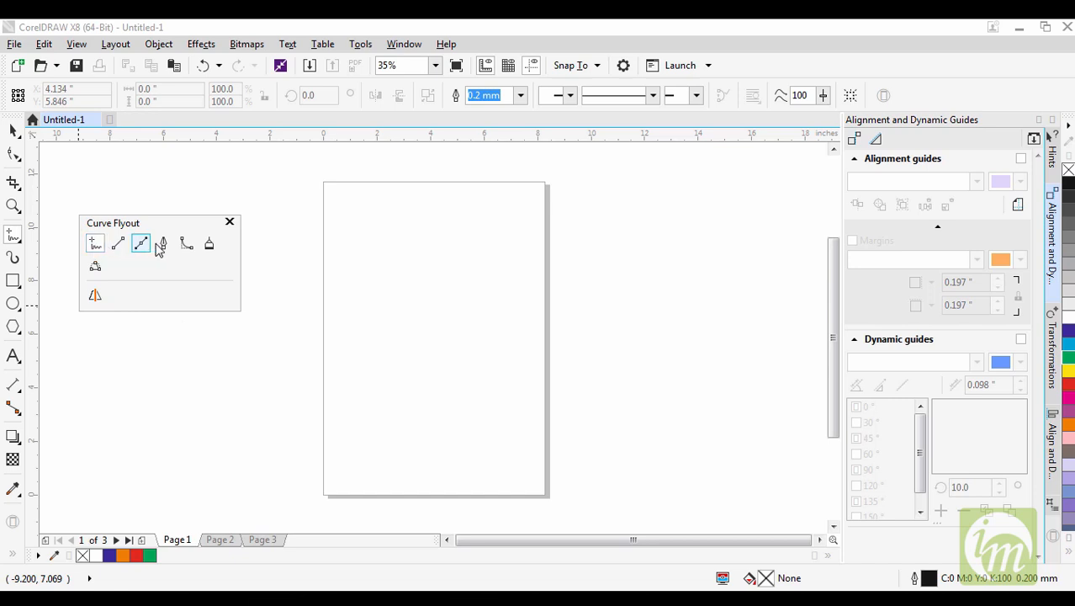
{"action": "left_click", "coordinate": [93, 244]}
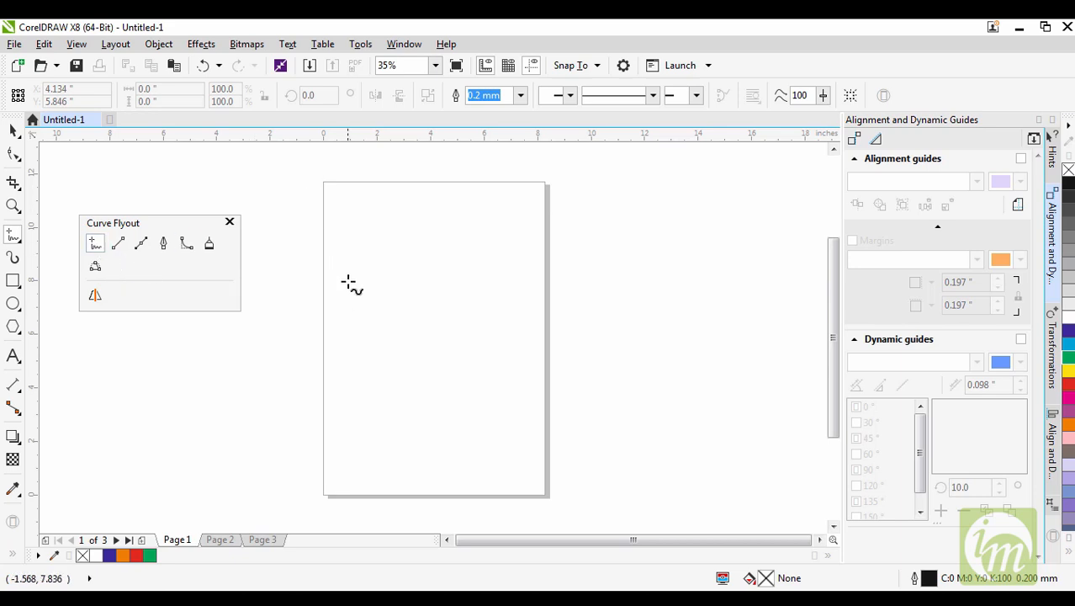
Step: Draw a magenta-filled, closed wavy freehand shape about 7 by 5.5 inches on the page, and delete it
{"action": "mouse_move", "coordinate": [346, 296]}
{"action": "left_mouse_down"}
{"action": "mouse_move", "coordinate": [463, 277]}
{"action": "mouse_move", "coordinate": [523, 288]}
{"action": "mouse_move", "coordinate": [527, 361]}
{"action": "mouse_move", "coordinate": [510, 409]}
{"action": "mouse_move", "coordinate": [501, 388]}
{"action": "mouse_move", "coordinate": [426, 399]}
{"action": "mouse_move", "coordinate": [384, 388]}
{"action": "mouse_move", "coordinate": [411, 357]}
{"action": "mouse_move", "coordinate": [357, 351]}
{"action": "mouse_move", "coordinate": [372, 336]}
{"action": "mouse_move", "coordinate": [346, 296]}
{"action": "left_mouse_up"}
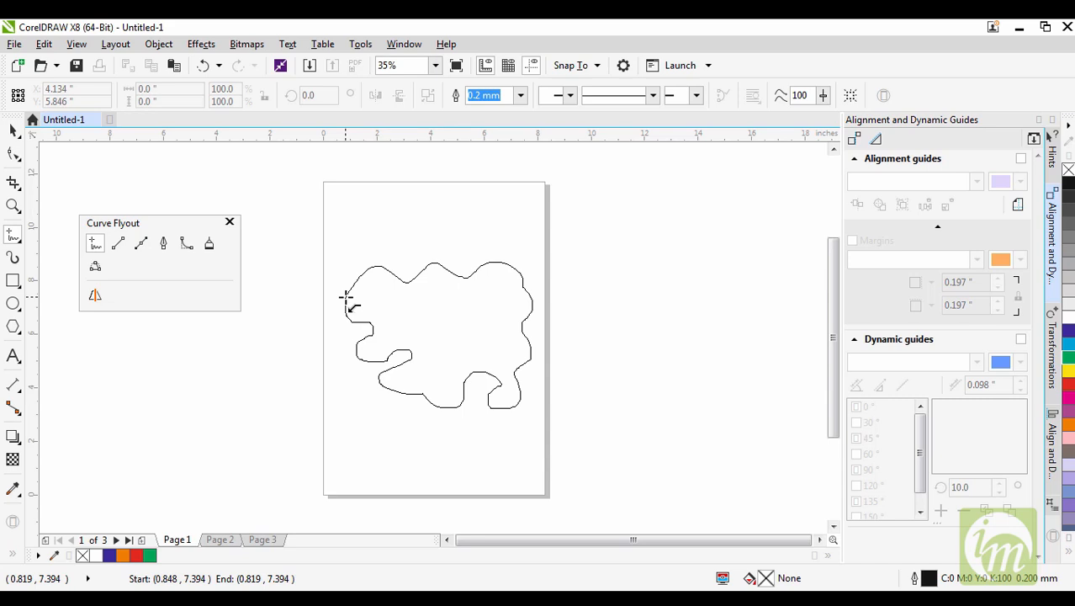
{"action": "left_click_drag", "start_coordinate": [345, 296], "coordinate": [347, 299]}
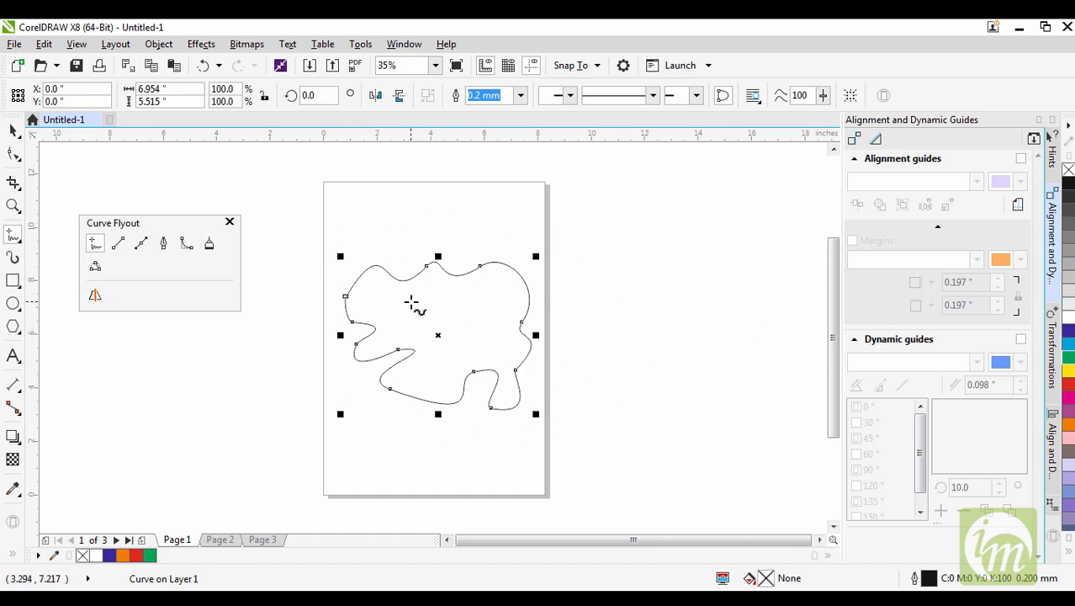
{"action": "left_click", "coordinate": [1068, 386]}
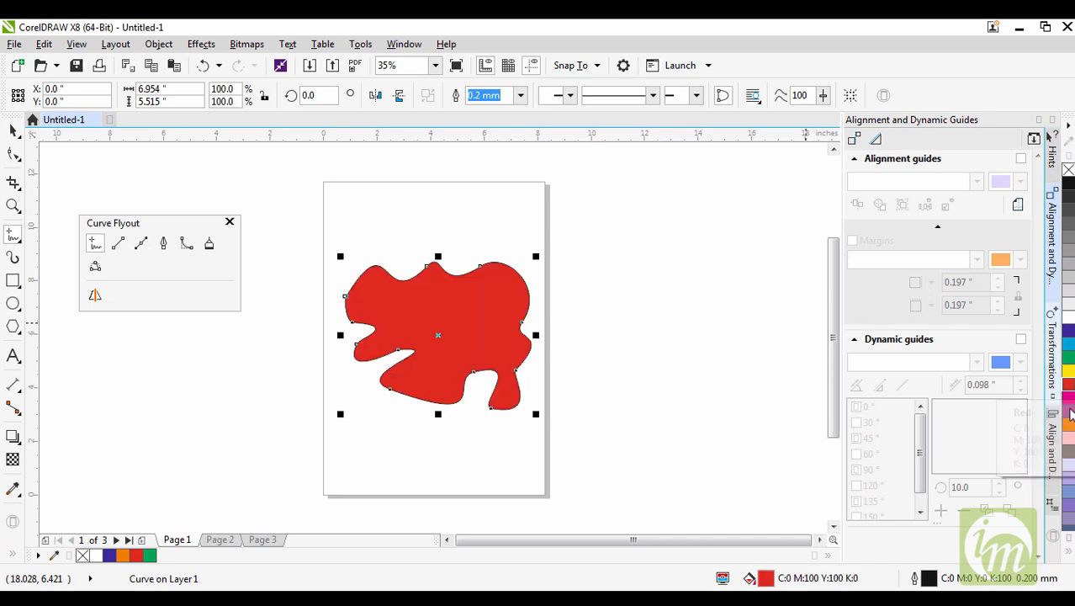
{"action": "left_click", "coordinate": [1071, 404]}
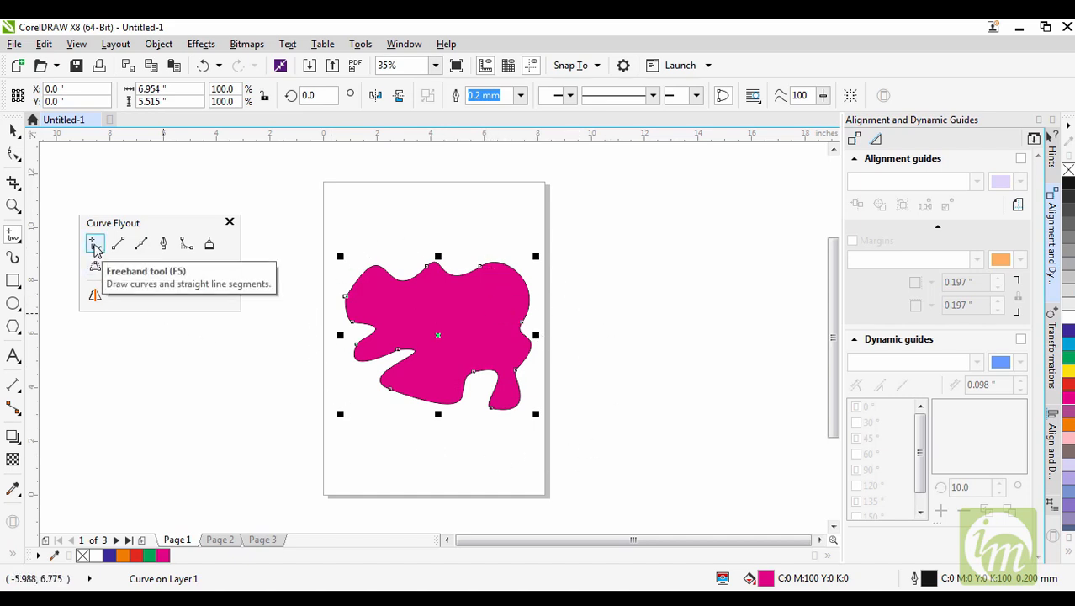
{"action": "key", "text": "Delete"}
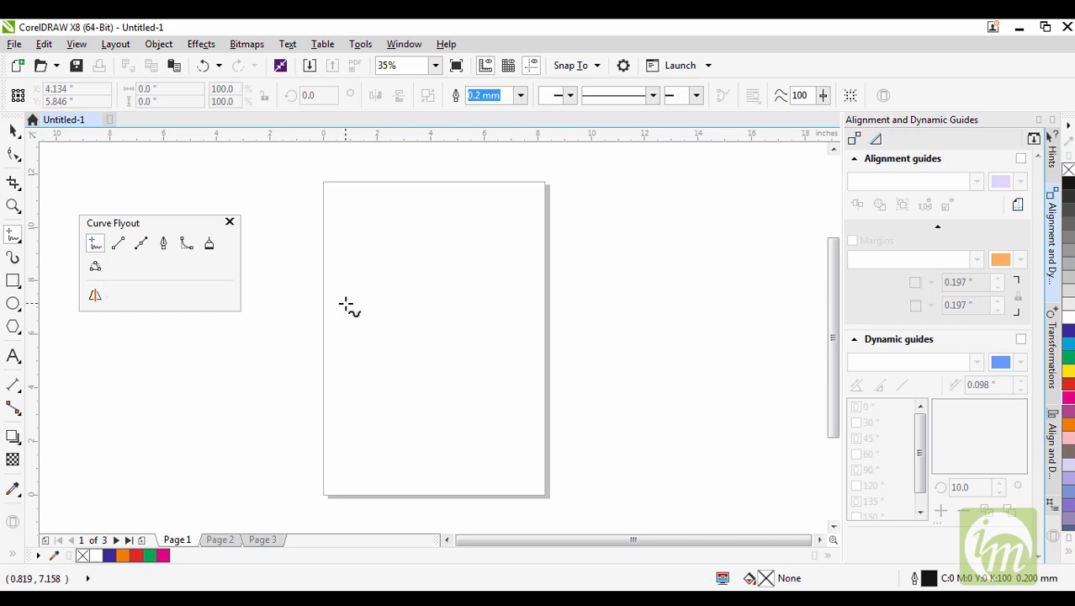
Step: Draw a closed freehand outline about 9 by 6.9 inches extending past the page's edge, and delete it
{"action": "mouse_move", "coordinate": [346, 303]}
{"action": "left_mouse_down"}
{"action": "mouse_move", "coordinate": [437, 250]}
{"action": "mouse_move", "coordinate": [497, 276]}
{"action": "mouse_move", "coordinate": [562, 277]}
{"action": "mouse_move", "coordinate": [571, 327]}
{"action": "mouse_move", "coordinate": [544, 413]}
{"action": "mouse_move", "coordinate": [535, 377]}
{"action": "mouse_move", "coordinate": [457, 416]}
{"action": "mouse_move", "coordinate": [395, 421]}
{"action": "mouse_move", "coordinate": [349, 379]}
{"action": "mouse_move", "coordinate": [333, 335]}
{"action": "mouse_move", "coordinate": [344, 304]}
{"action": "left_mouse_up"}
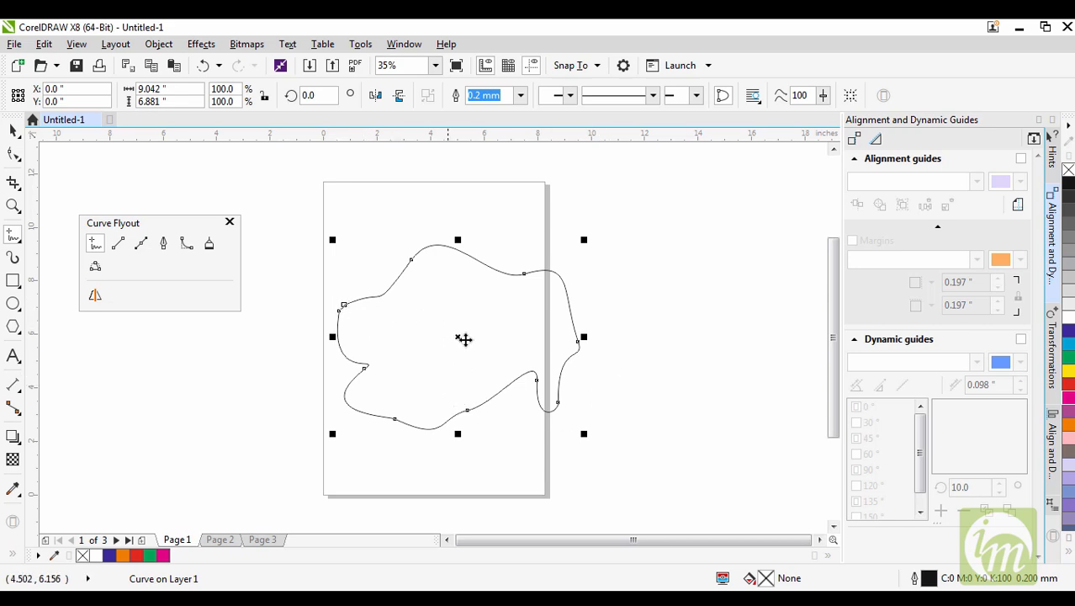
{"action": "key", "text": "Delete"}
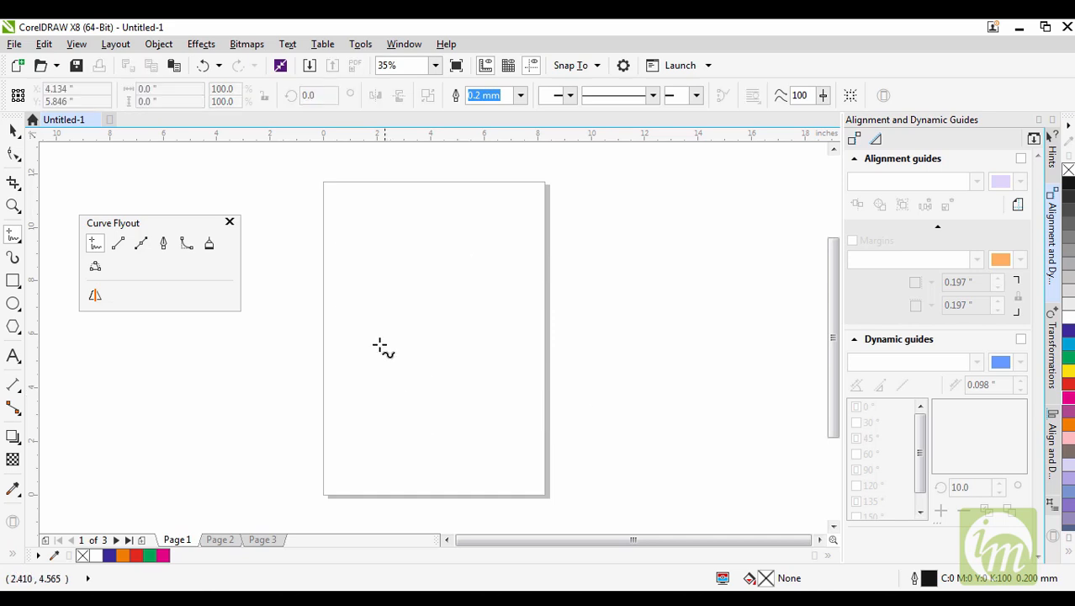
Step: Draw a wavy freehand line, continue it from its end node into a closed shape about 6.8 by 5.4 inches, and fill it blue
{"action": "mouse_move", "coordinate": [353, 334]}
{"action": "left_mouse_down"}
{"action": "mouse_move", "coordinate": [376, 310]}
{"action": "mouse_move", "coordinate": [462, 291]}
{"action": "mouse_move", "coordinate": [509, 288]}
{"action": "mouse_move", "coordinate": [517, 310]}
{"action": "left_mouse_up"}
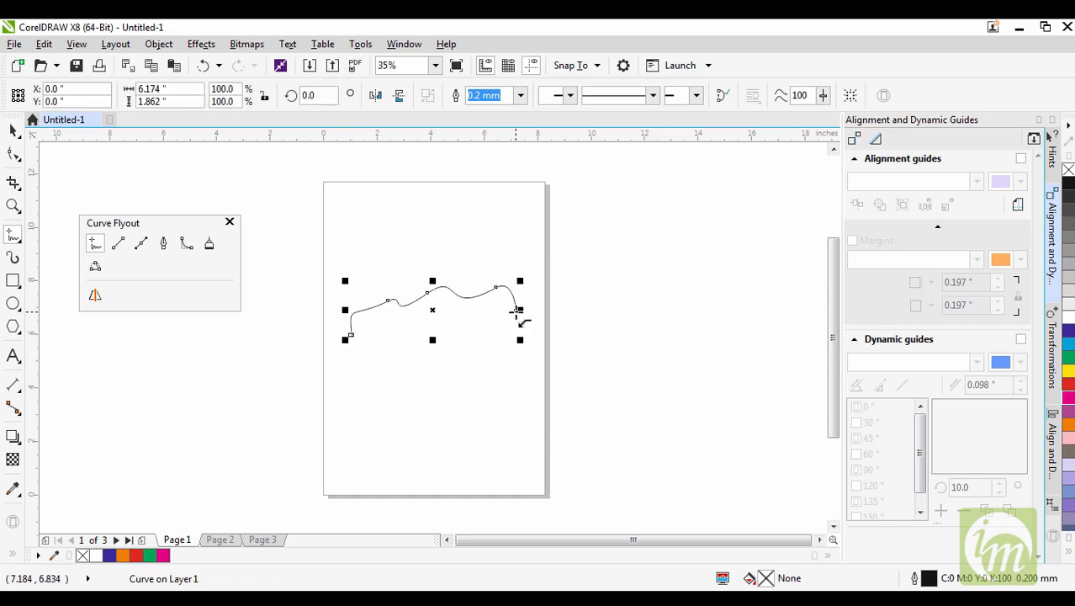
{"action": "mouse_move", "coordinate": [516, 312]}
{"action": "left_mouse_down"}
{"action": "mouse_move", "coordinate": [497, 417]}
{"action": "mouse_move", "coordinate": [426, 418]}
{"action": "mouse_move", "coordinate": [397, 381]}
{"action": "mouse_move", "coordinate": [333, 378]}
{"action": "left_mouse_up"}
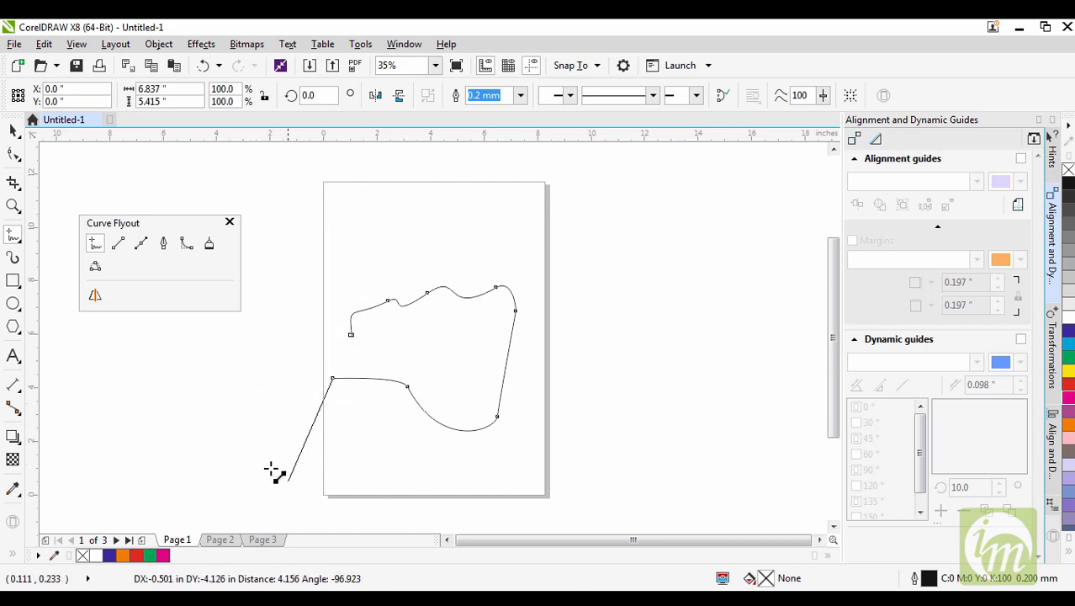
{"action": "left_click", "coordinate": [350, 336]}
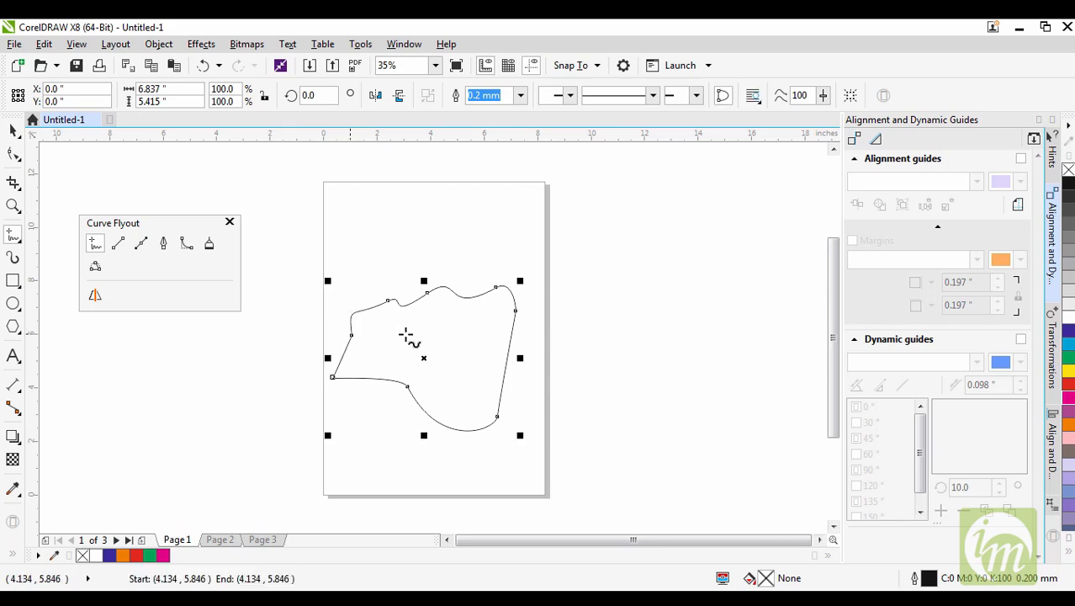
{"action": "left_click", "coordinate": [1068, 336]}
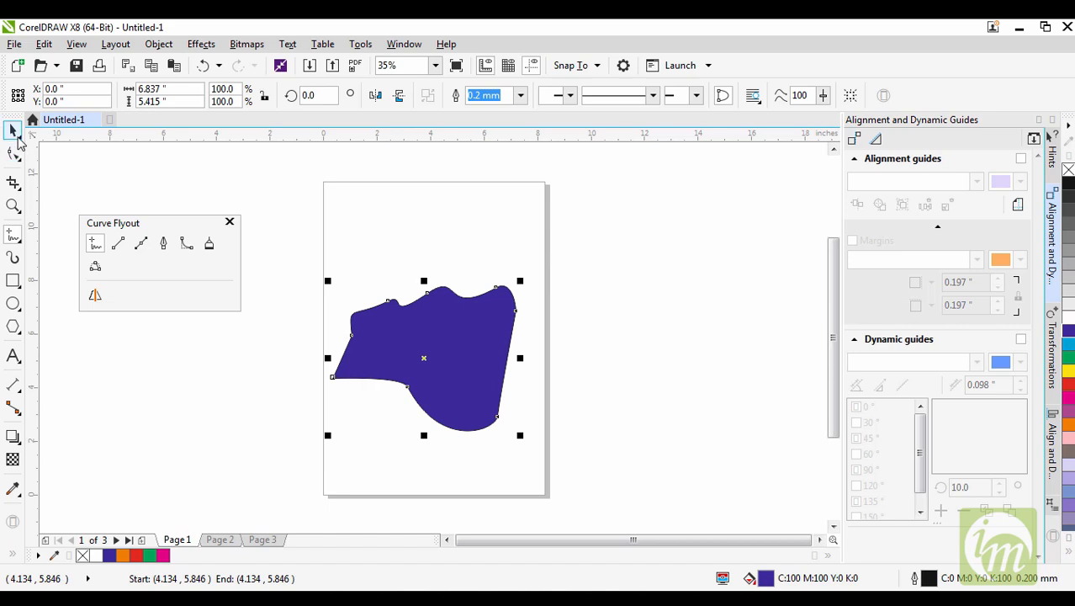
Step: Select the blue freehand shape with the Pick tool and delete it
{"action": "left_click", "coordinate": [13, 131]}
{"action": "left_click_drag", "start_coordinate": [302, 222], "coordinate": [334, 294]}
{"action": "left_click_drag", "start_coordinate": [363, 345], "coordinate": [573, 451]}
{"action": "key", "text": "Delete"}
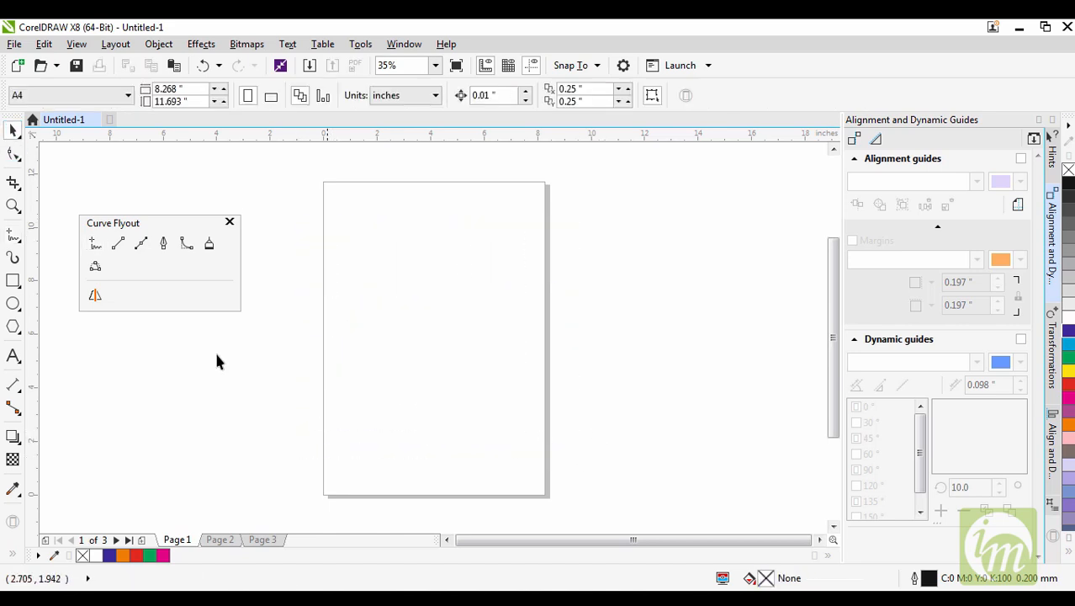
Step: Draw a freehand curve, close it with connected straight segments into a shape about 6.4 by 7.6 inches, and fill it cyan
{"action": "left_click", "coordinate": [99, 245]}
{"action": "mouse_move", "coordinate": [374, 311]}
{"action": "left_mouse_down"}
{"action": "mouse_move", "coordinate": [381, 281]}
{"action": "mouse_move", "coordinate": [454, 270]}
{"action": "mouse_move", "coordinate": [528, 321]}
{"action": "left_mouse_up"}
{"action": "left_click", "coordinate": [528, 319]}
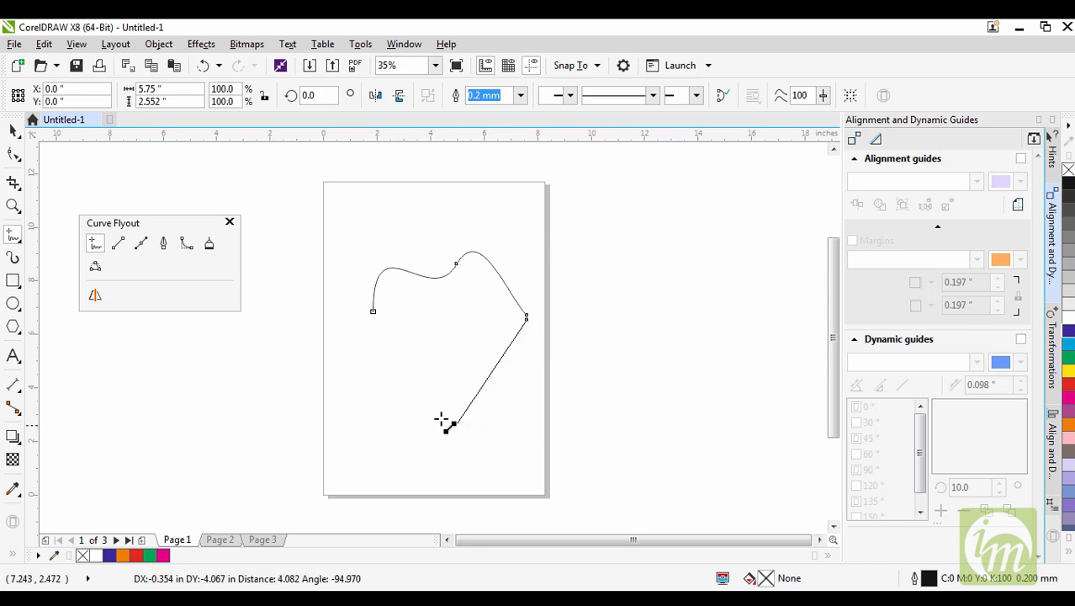
{"action": "left_click", "coordinate": [530, 413]}
{"action": "left_click", "coordinate": [530, 413]}
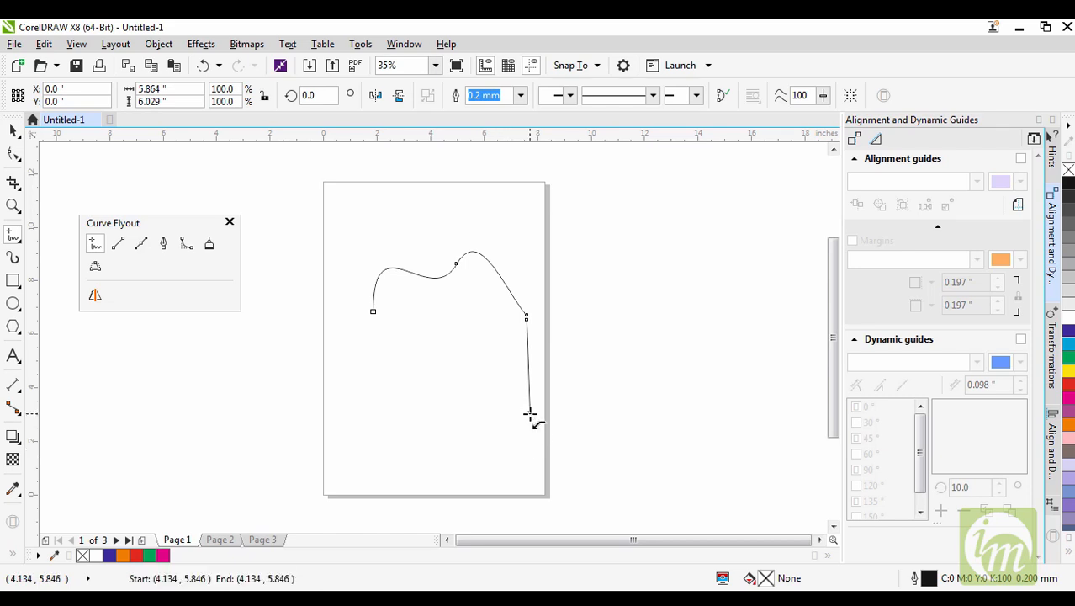
{"action": "left_click", "coordinate": [429, 455]}
{"action": "left_click", "coordinate": [429, 454]}
{"action": "left_click", "coordinate": [359, 422]}
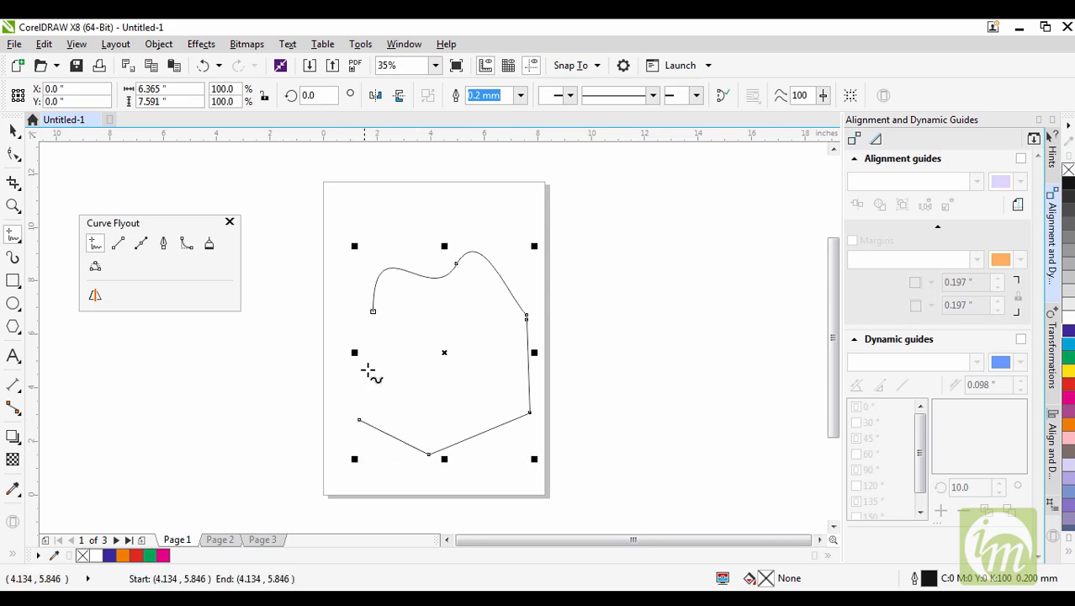
{"action": "left_click", "coordinate": [358, 421]}
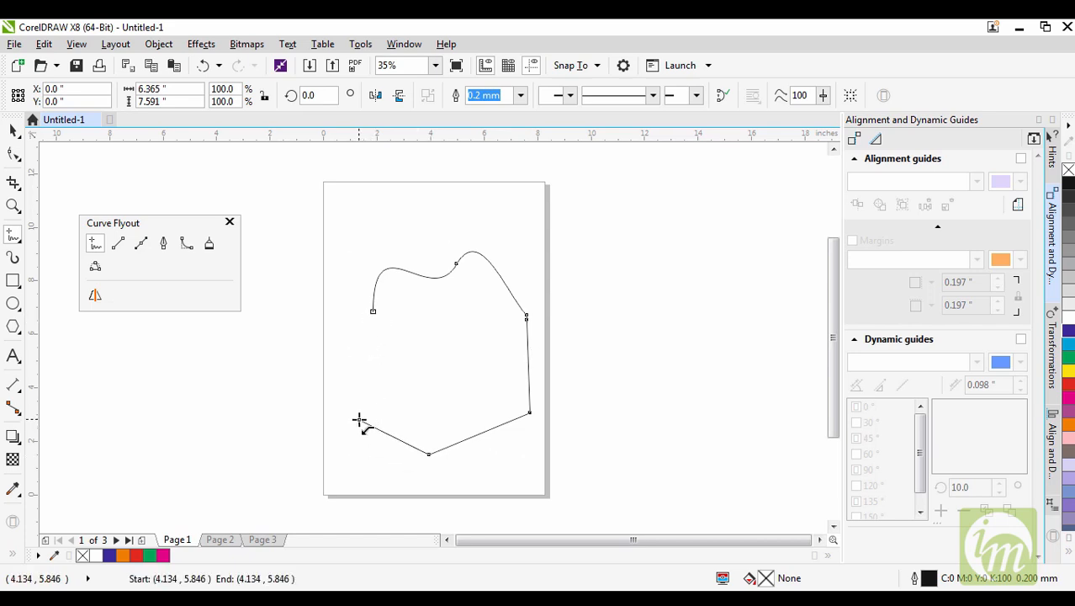
{"action": "left_click", "coordinate": [373, 312]}
{"action": "left_click", "coordinate": [1068, 347]}
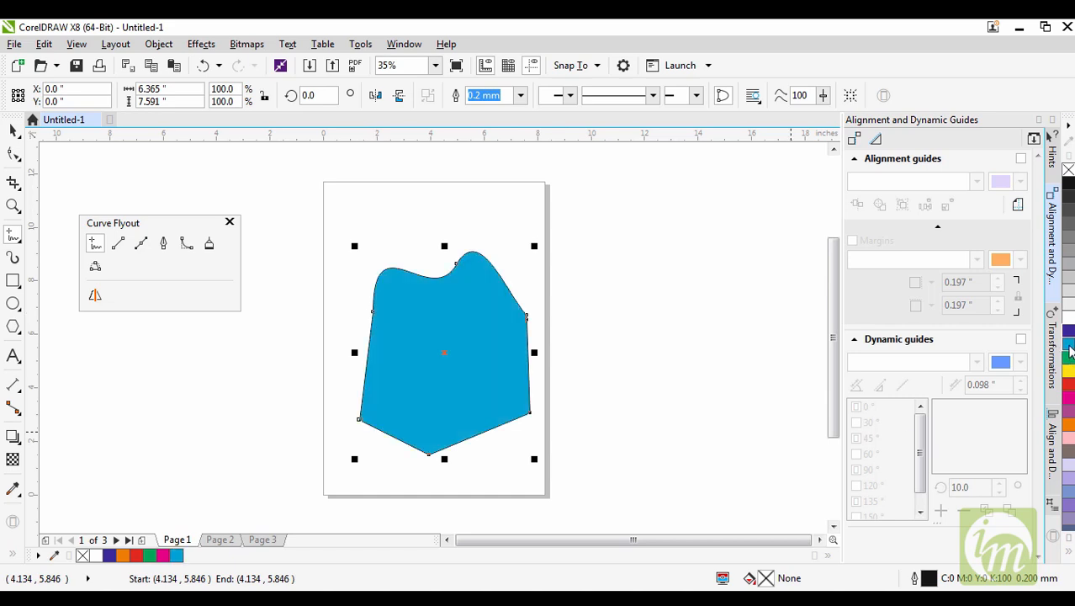
Step: Move the cyan shape slightly up and to the left on the page, and delete it
{"action": "left_click", "coordinate": [13, 131]}
{"action": "left_click_drag", "start_coordinate": [499, 350], "coordinate": [462, 341]}
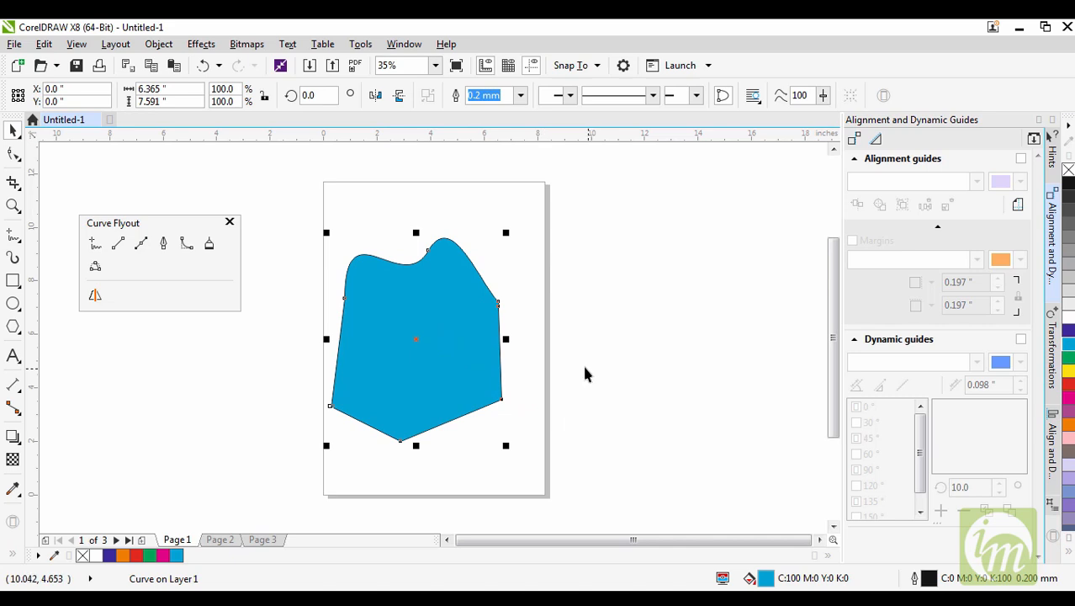
{"action": "key", "text": "Delete"}
Step: Draw a closed freehand outline about 6.6 by 7.7 inches on the page, and delete it
{"action": "left_click", "coordinate": [95, 243]}
{"action": "mouse_move", "coordinate": [387, 301]}
{"action": "left_mouse_down"}
{"action": "mouse_move", "coordinate": [484, 274]}
{"action": "mouse_move", "coordinate": [515, 377]}
{"action": "mouse_move", "coordinate": [482, 471]}
{"action": "mouse_move", "coordinate": [380, 396]}
{"action": "mouse_move", "coordinate": [376, 340]}
{"action": "mouse_move", "coordinate": [387, 302]}
{"action": "left_mouse_up"}
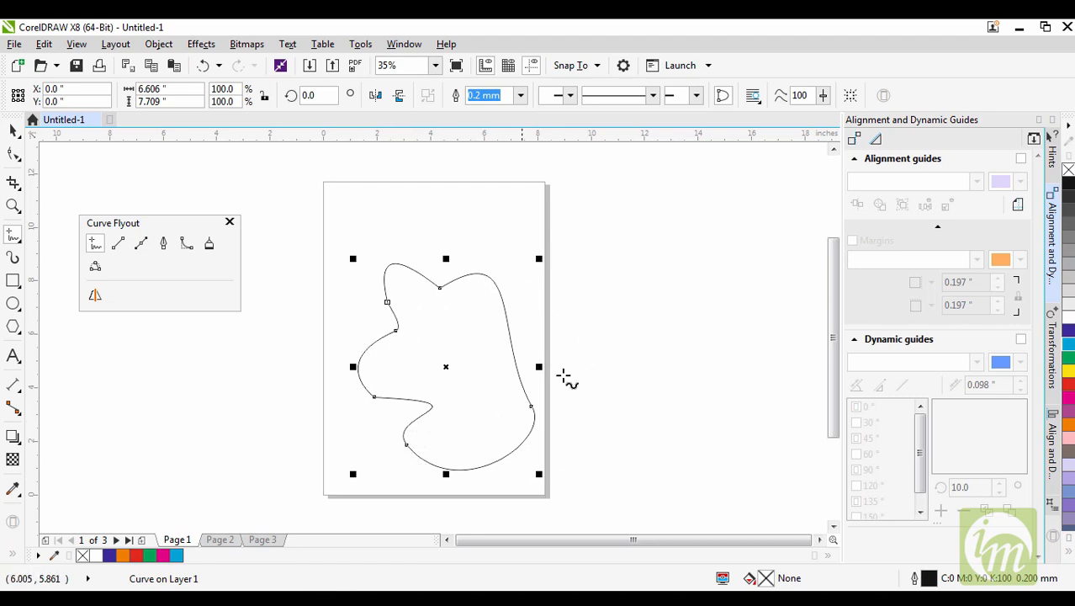
{"action": "key", "text": "Delete"}
Step: Draw a cyan-filled, closed irregular freehand shape about 5.9 by 8.4 inches, and delete it
{"action": "mouse_move", "coordinate": [387, 321]}
{"action": "left_mouse_down"}
{"action": "mouse_move", "coordinate": [508, 290]}
{"action": "mouse_move", "coordinate": [498, 354]}
{"action": "mouse_move", "coordinate": [506, 422]}
{"action": "mouse_move", "coordinate": [482, 468]}
{"action": "mouse_move", "coordinate": [388, 465]}
{"action": "mouse_move", "coordinate": [365, 434]}
{"action": "mouse_move", "coordinate": [381, 396]}
{"action": "mouse_move", "coordinate": [355, 378]}
{"action": "mouse_move", "coordinate": [350, 360]}
{"action": "mouse_move", "coordinate": [358, 329]}
{"action": "mouse_move", "coordinate": [386, 323]}
{"action": "left_mouse_up"}
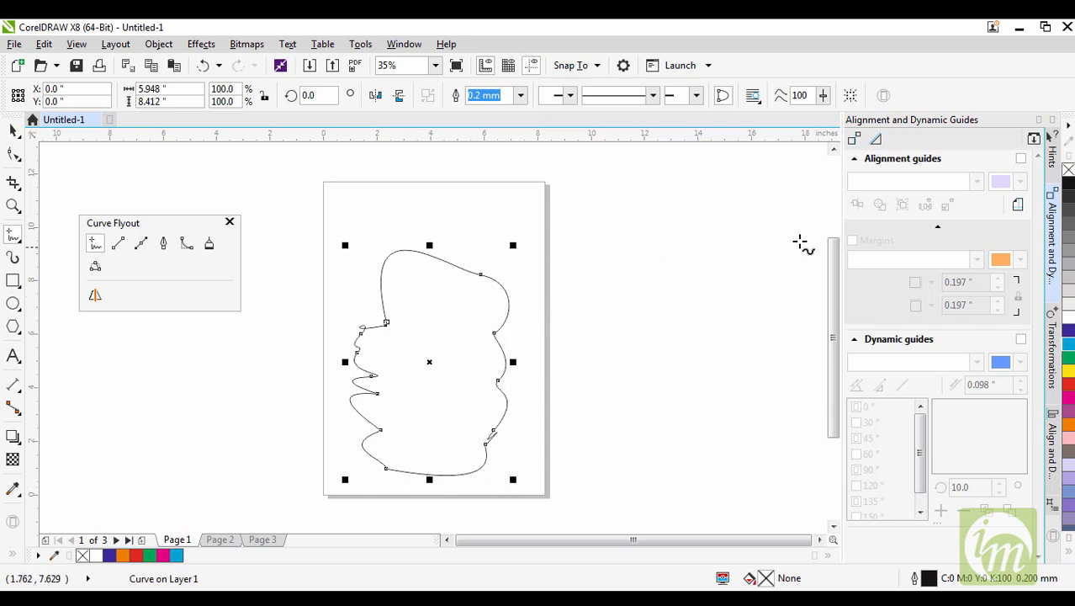
{"action": "left_click", "coordinate": [1067, 346]}
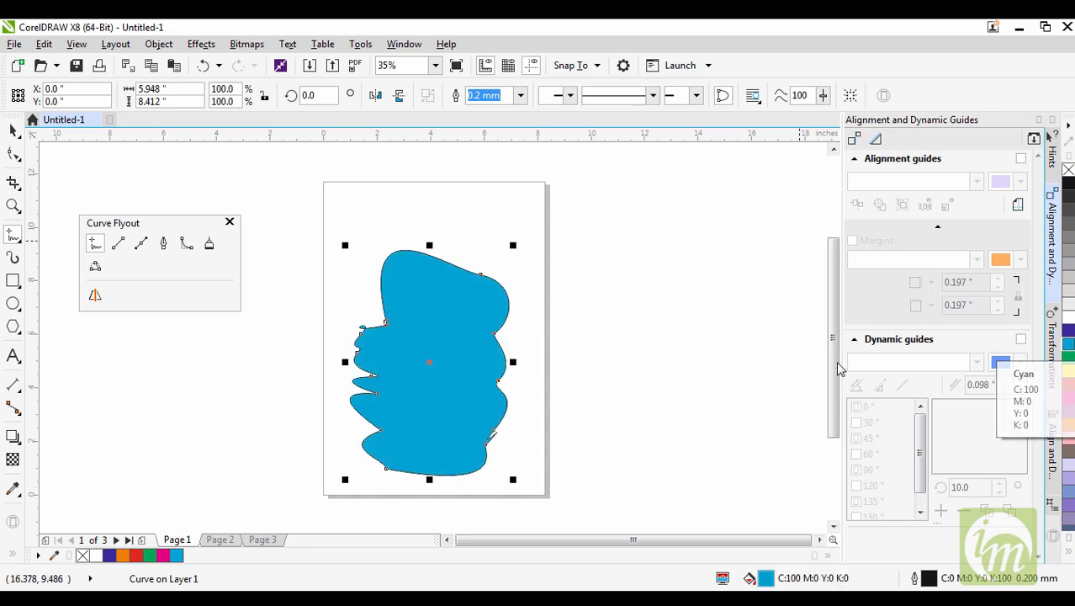
{"action": "left_click", "coordinate": [13, 131]}
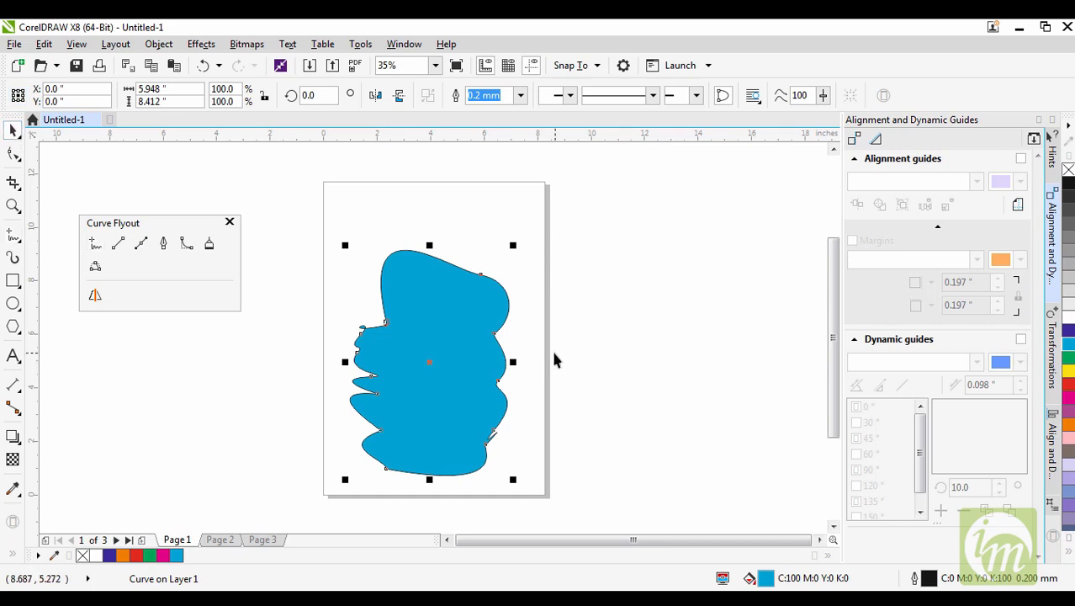
{"action": "key", "text": "Delete"}
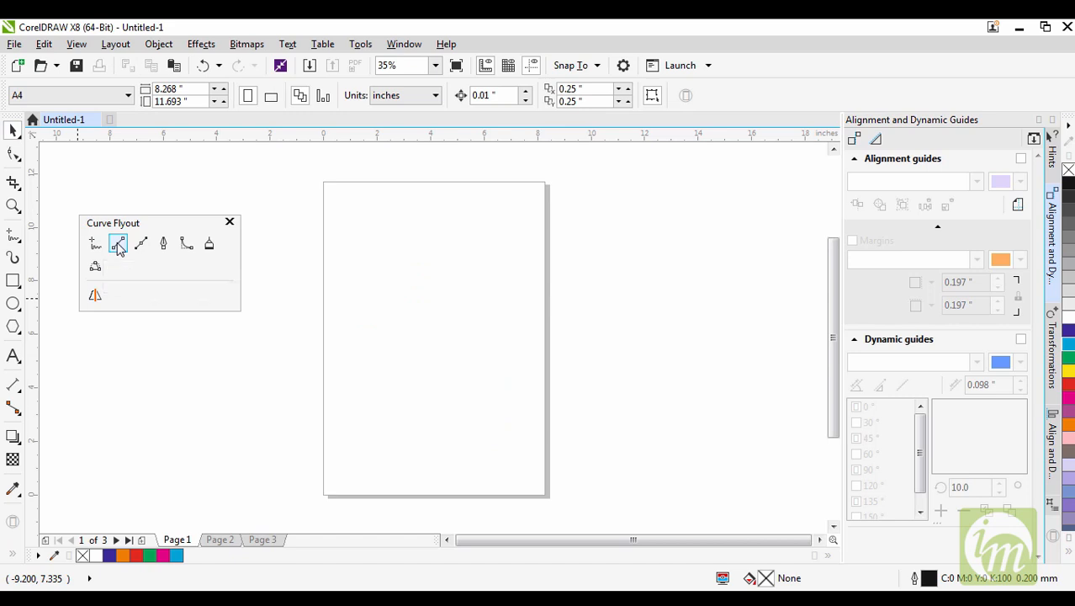
Step: Draw a closed triangle about 3.8 by 3.4 inches with the 2-Point Line tool and fill it red
{"action": "left_click", "coordinate": [118, 243]}
{"action": "mouse_move", "coordinate": [374, 345]}
{"action": "left_mouse_down"}
{"action": "mouse_move", "coordinate": [478, 260]}
{"action": "mouse_move", "coordinate": [475, 355]}
{"action": "mouse_move", "coordinate": [375, 344]}
{"action": "left_mouse_up"}
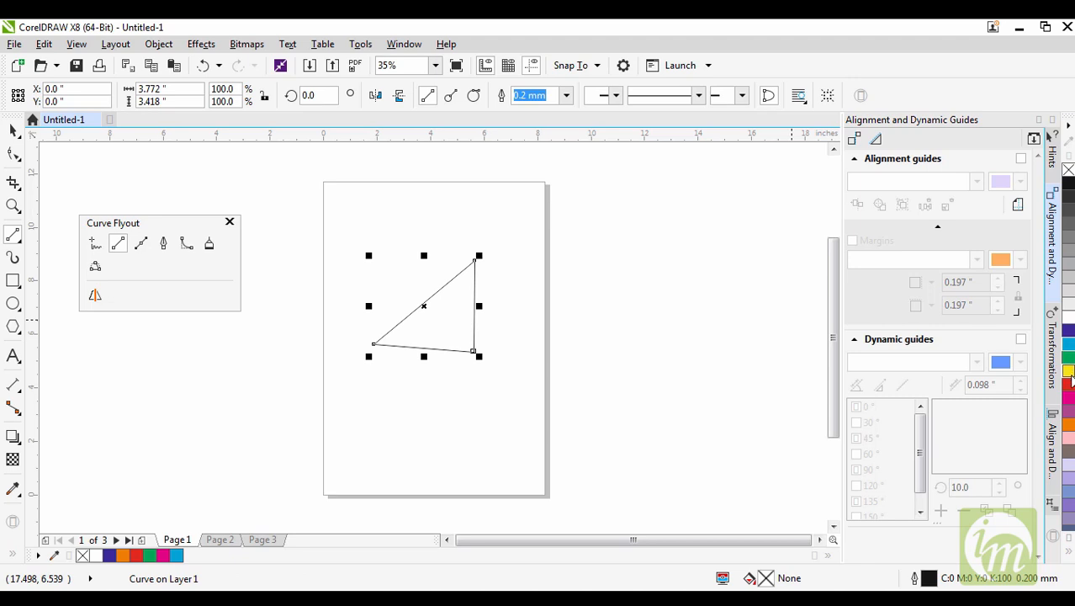
{"action": "left_click", "coordinate": [1069, 383]}
Step: Select the red triangle with the Pick tool and delete it
{"action": "left_click", "coordinate": [13, 131]}
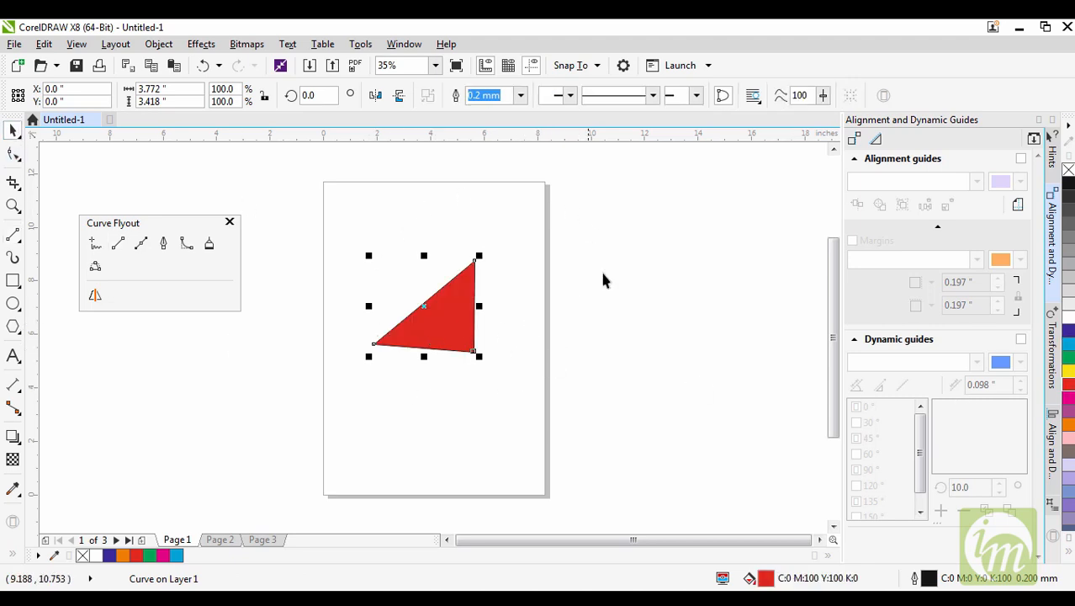
{"action": "left_click", "coordinate": [501, 420]}
{"action": "left_click_drag", "start_coordinate": [530, 413], "coordinate": [348, 240]}
{"action": "key", "text": "Delete"}
Step: Draw a tall closed triangle about 3 by 4.7 inches from connected two-point lines and fill it blue
{"action": "left_click", "coordinate": [118, 243]}
{"action": "mouse_move", "coordinate": [373, 328]}
{"action": "left_mouse_down"}
{"action": "mouse_move", "coordinate": [442, 310]}
{"action": "mouse_move", "coordinate": [505, 383]}
{"action": "mouse_move", "coordinate": [418, 250]}
{"action": "mouse_move", "coordinate": [432, 218]}
{"action": "mouse_move", "coordinate": [394, 260]}
{"action": "mouse_move", "coordinate": [421, 198]}
{"action": "left_mouse_up"}
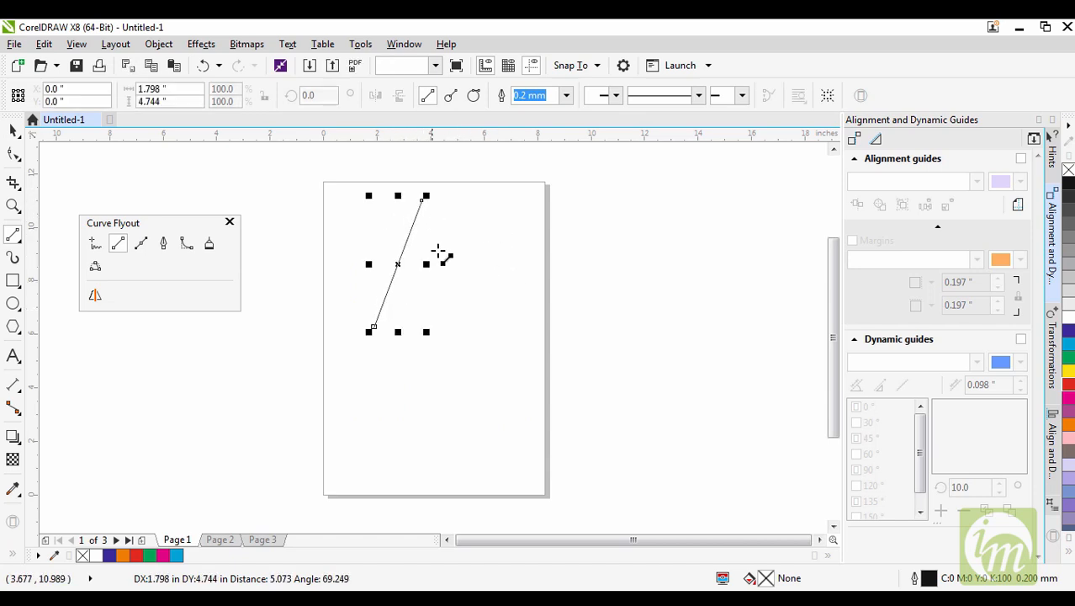
{"action": "left_click", "coordinate": [422, 200]}
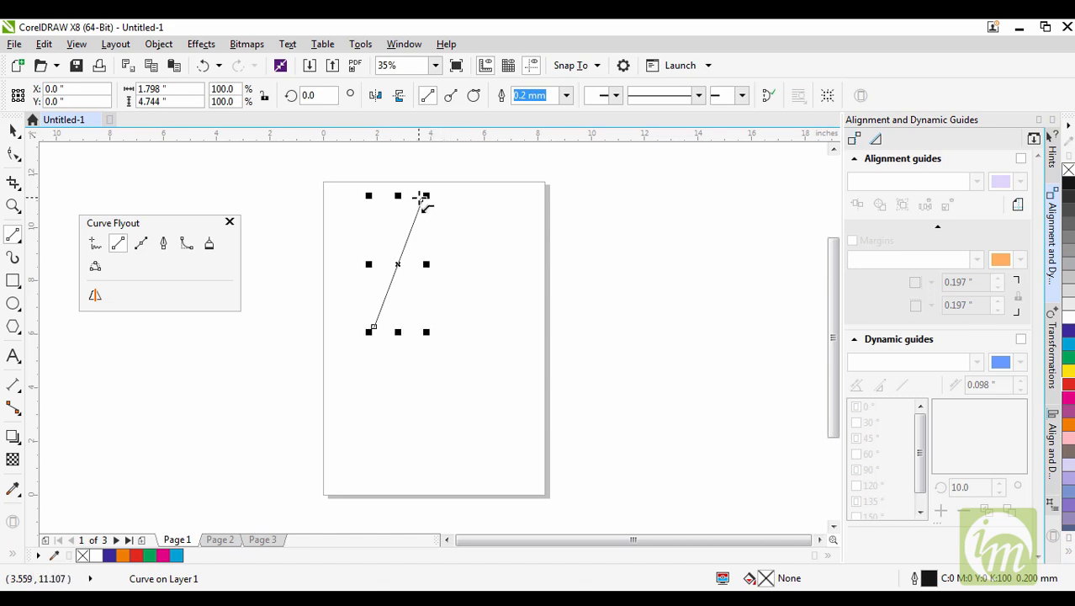
{"action": "left_click_drag", "start_coordinate": [423, 198], "coordinate": [374, 327]}
{"action": "left_click", "coordinate": [1069, 331]}
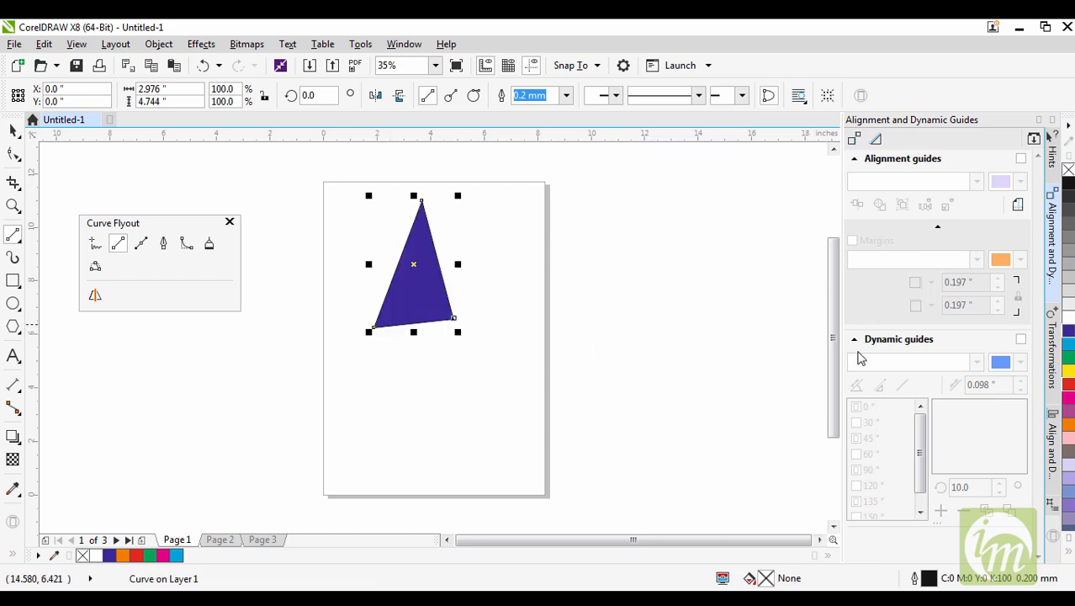
Step: Select the blue triangle with the Pick tool and delete it
{"action": "left_click", "coordinate": [15, 127]}
{"action": "left_click_drag", "start_coordinate": [338, 180], "coordinate": [505, 360]}
{"action": "key", "text": "Delete"}
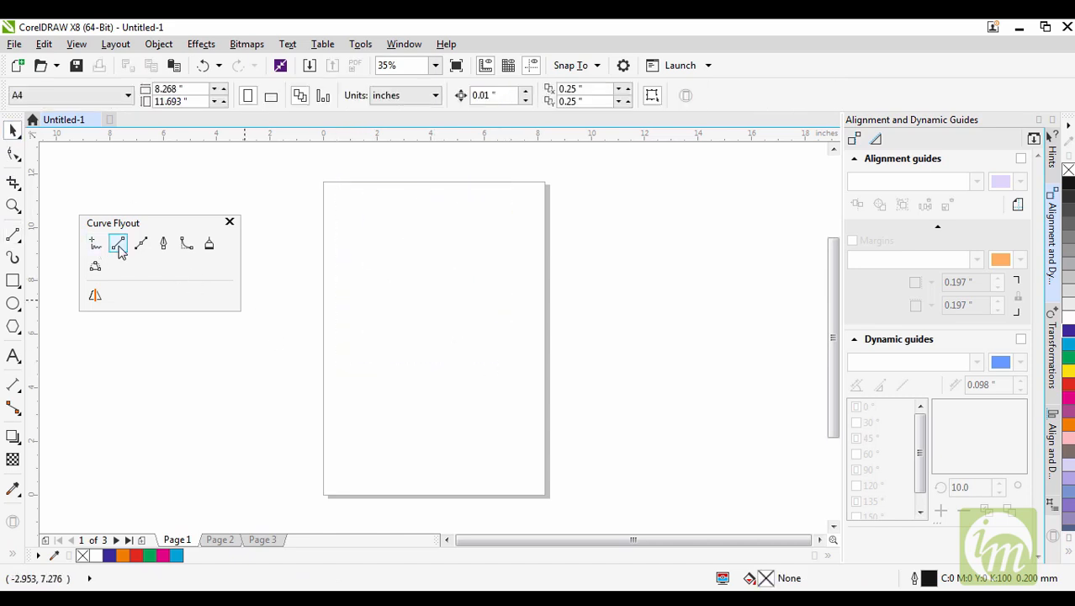
Step: Draw a yellow-filled polygon about 10 by 7.2 inches from connected two-point lines, and delete it
{"action": "left_click", "coordinate": [117, 243]}
{"action": "mouse_move", "coordinate": [402, 310]}
{"action": "left_mouse_down"}
{"action": "mouse_move", "coordinate": [472, 227]}
{"action": "mouse_move", "coordinate": [598, 336]}
{"action": "mouse_move", "coordinate": [526, 387]}
{"action": "mouse_move", "coordinate": [507, 425]}
{"action": "mouse_move", "coordinate": [382, 443]}
{"action": "mouse_move", "coordinate": [325, 412]}
{"action": "mouse_move", "coordinate": [384, 307]}
{"action": "mouse_move", "coordinate": [403, 308]}
{"action": "left_mouse_up"}
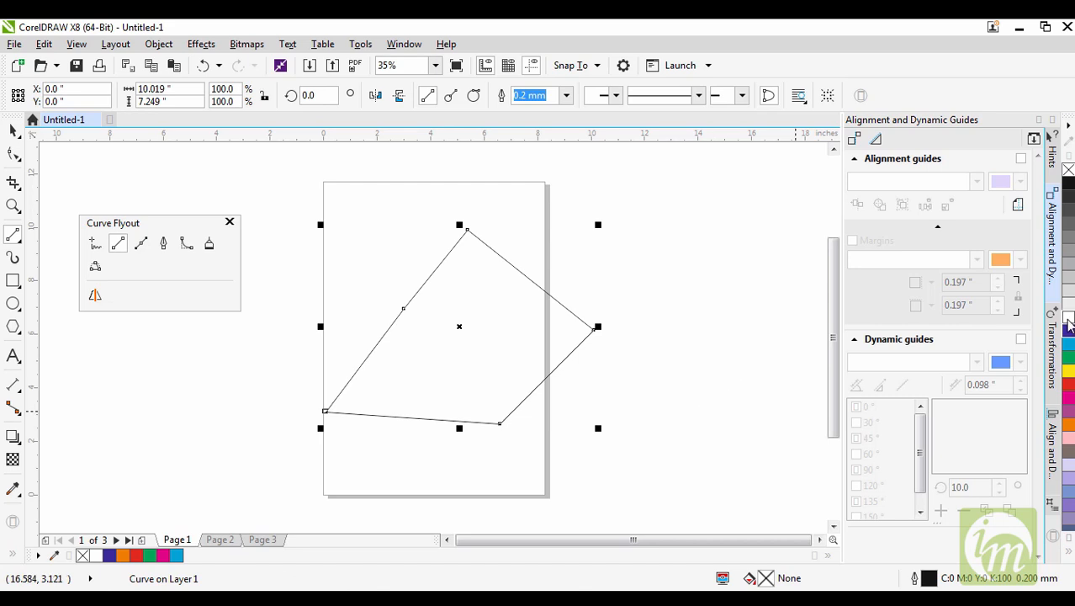
{"action": "left_click", "coordinate": [1069, 371]}
{"action": "left_click", "coordinate": [12, 130]}
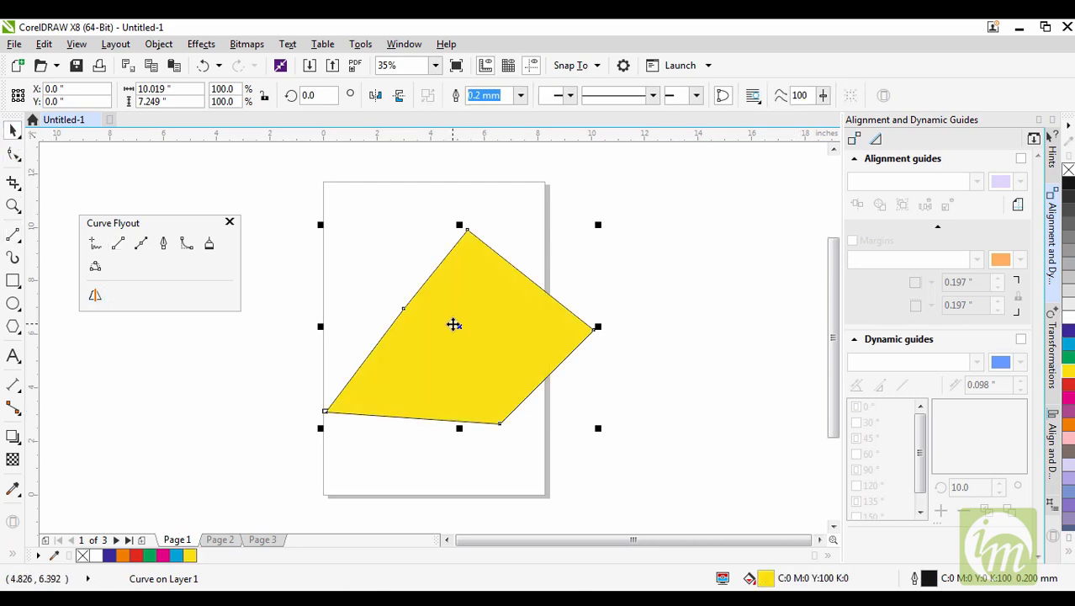
{"action": "key", "text": "Delete"}
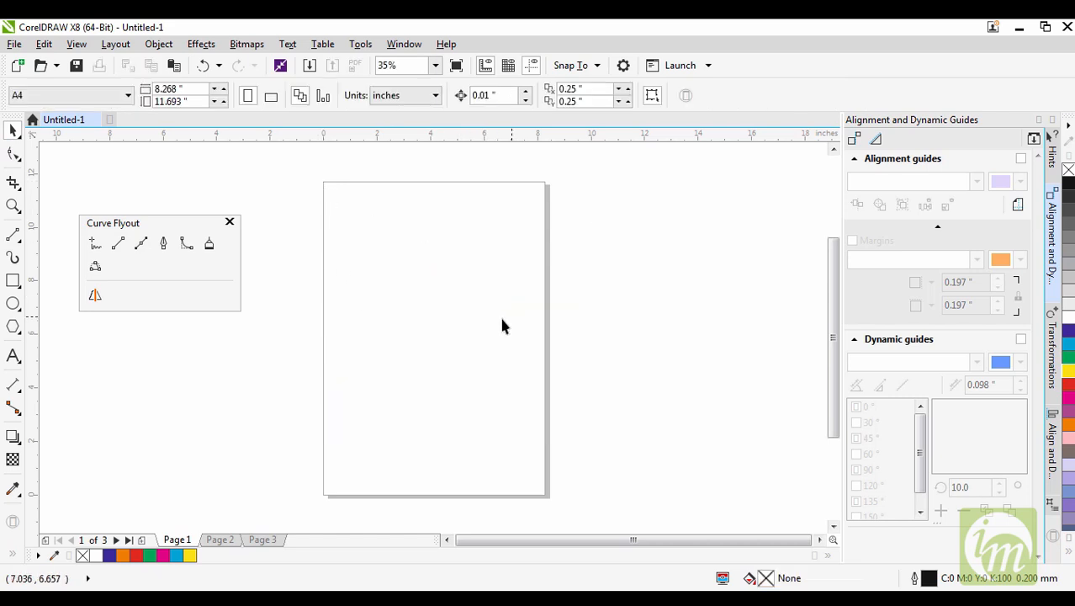
Step: Draw a closed wavy curve about 17 by 8 inches with the Bezier tool, extending from the page onto the pasteboard
{"action": "left_click", "coordinate": [141, 244]}
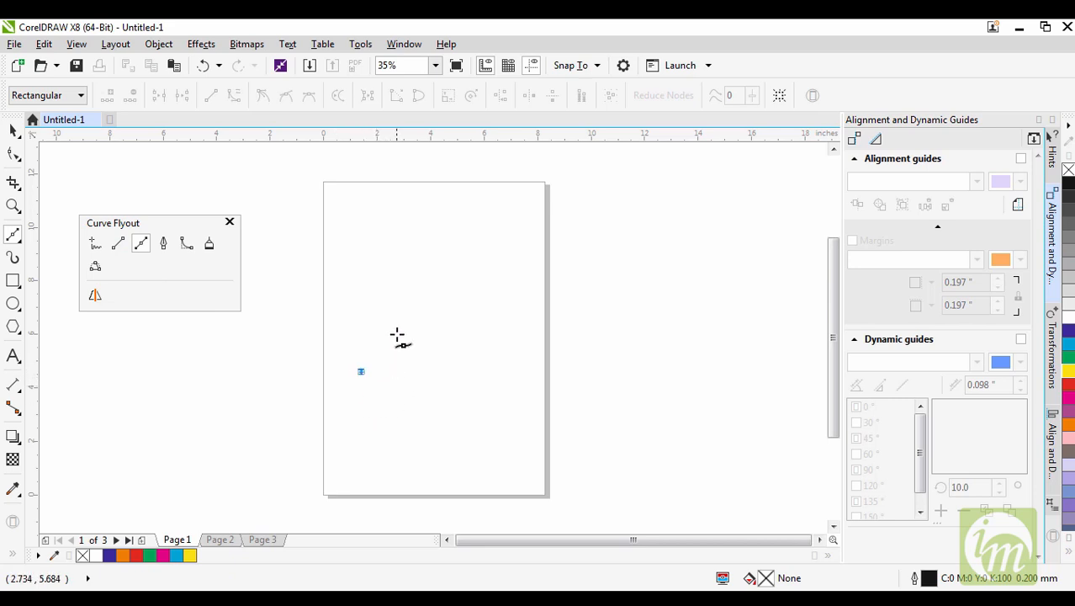
{"action": "left_click_drag", "start_coordinate": [401, 287], "coordinate": [440, 262]}
{"action": "left_click_drag", "start_coordinate": [509, 287], "coordinate": [538, 310]}
{"action": "left_click_drag", "start_coordinate": [626, 341], "coordinate": [716, 352]}
{"action": "left_click_drag", "start_coordinate": [726, 304], "coordinate": [769, 294]}
{"action": "left_click_drag", "start_coordinate": [789, 343], "coordinate": [810, 379]}
{"action": "left_click_drag", "start_coordinate": [789, 437], "coordinate": [732, 462]}
{"action": "left_click_drag", "start_coordinate": [679, 469], "coordinate": [632, 445]}
{"action": "left_click_drag", "start_coordinate": [611, 427], "coordinate": [540, 435]}
{"action": "left_click_drag", "start_coordinate": [537, 433], "coordinate": [344, 409]}
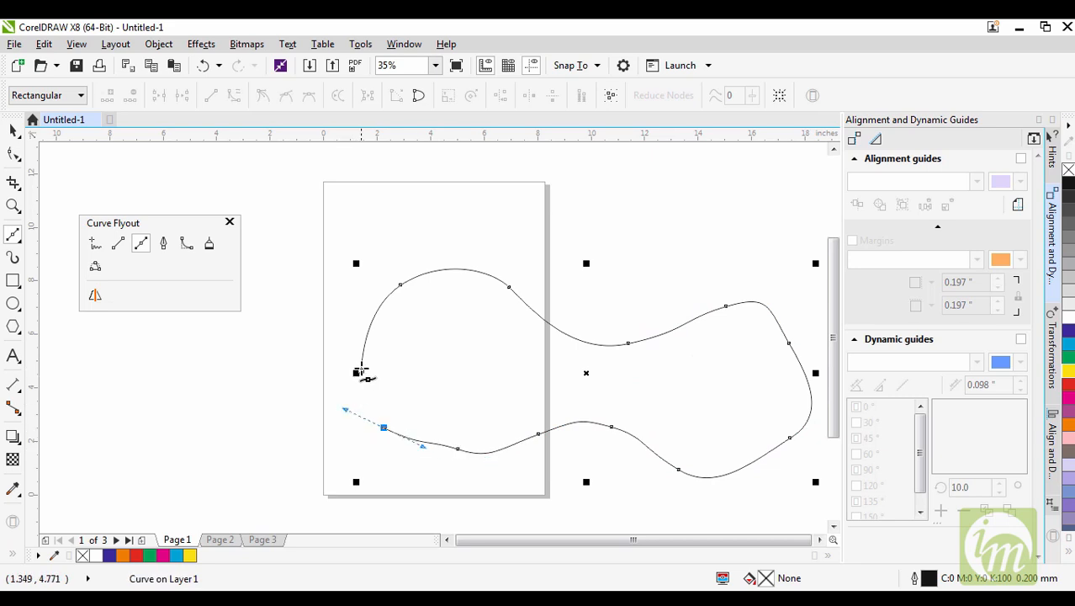
{"action": "mouse_move", "coordinate": [360, 373]}
{"action": "left_mouse_down"}
{"action": "mouse_move", "coordinate": [384, 357]}
{"action": "mouse_move", "coordinate": [404, 372]}
{"action": "mouse_move", "coordinate": [348, 415]}
{"action": "mouse_move", "coordinate": [363, 397]}
{"action": "mouse_move", "coordinate": [355, 407]}
{"action": "left_mouse_up"}
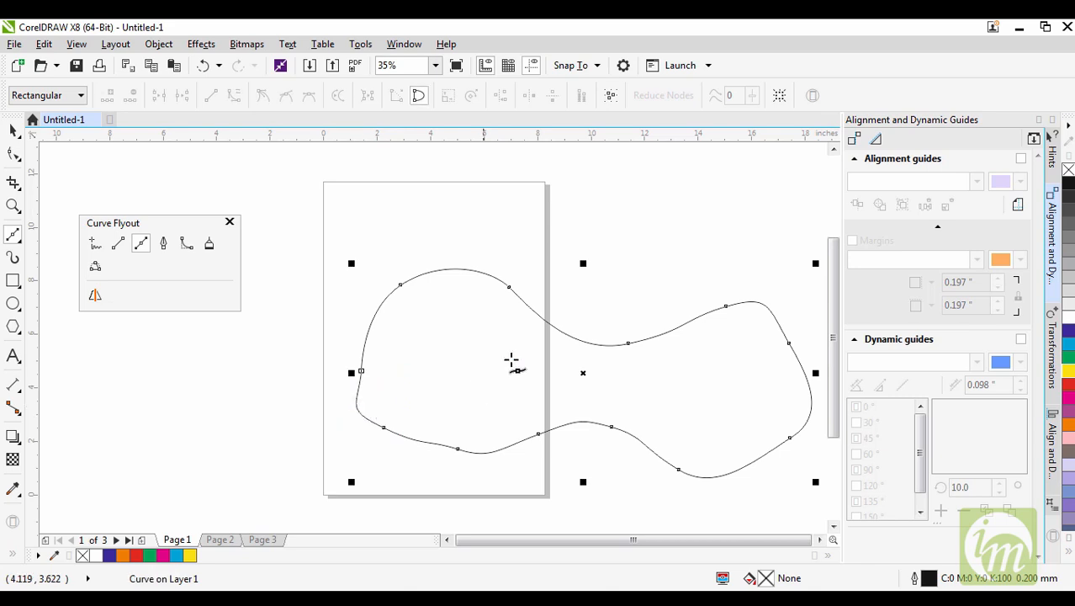
Step: Fill the closed wavy curve with red, and change its fill to cyan
{"action": "left_click", "coordinate": [1072, 387]}
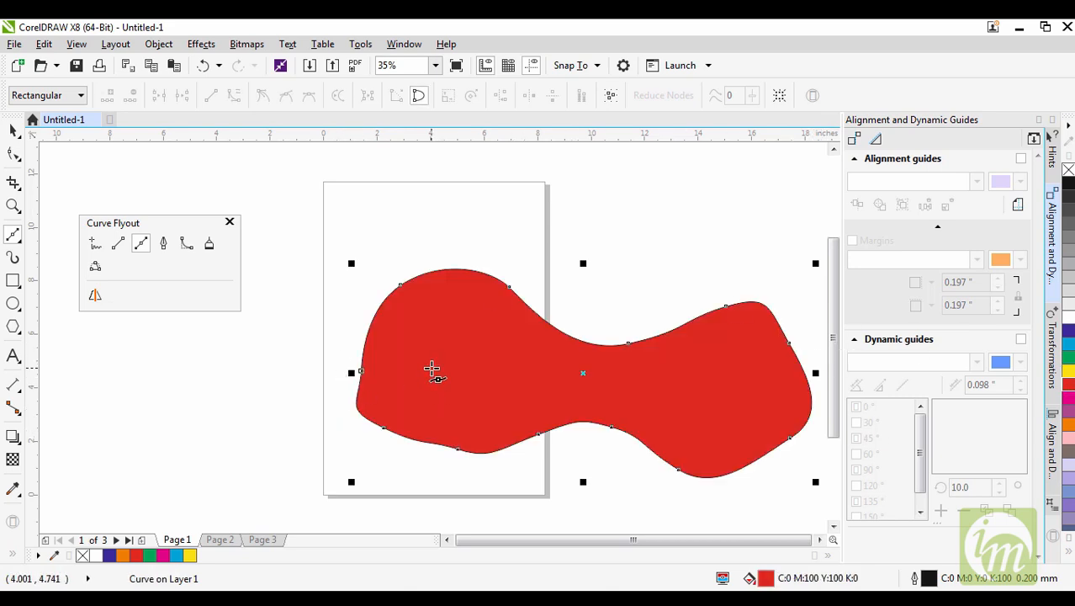
{"action": "left_click", "coordinate": [1069, 333]}
{"action": "left_click", "coordinate": [1069, 342]}
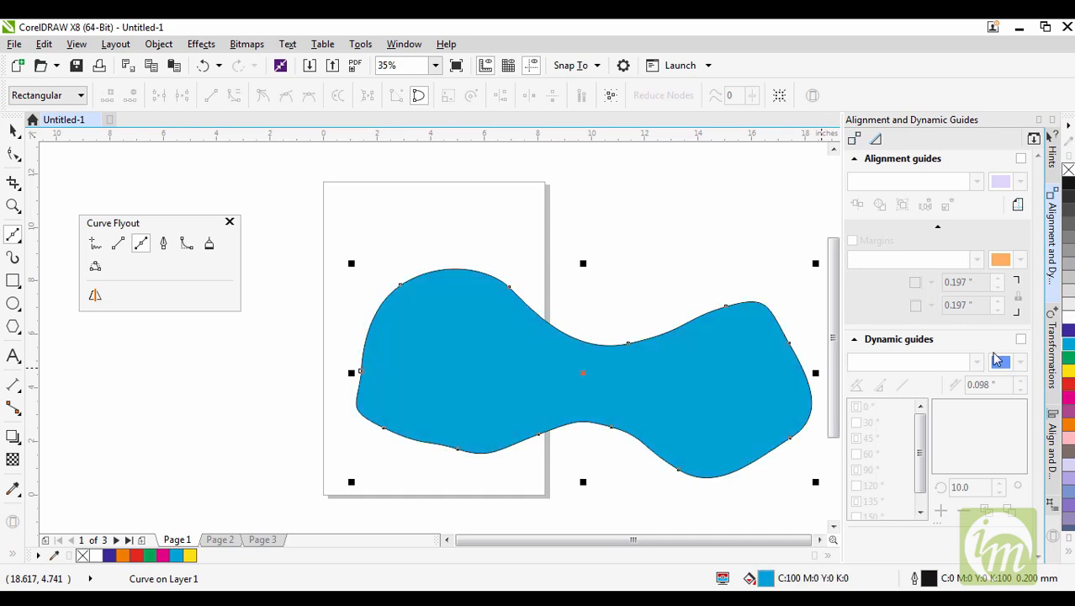
Step: Reshape the cyan curve's top edge with the Shape tool by moving its upper-left node outward and its middle dip node upward
{"action": "left_click", "coordinate": [13, 153]}
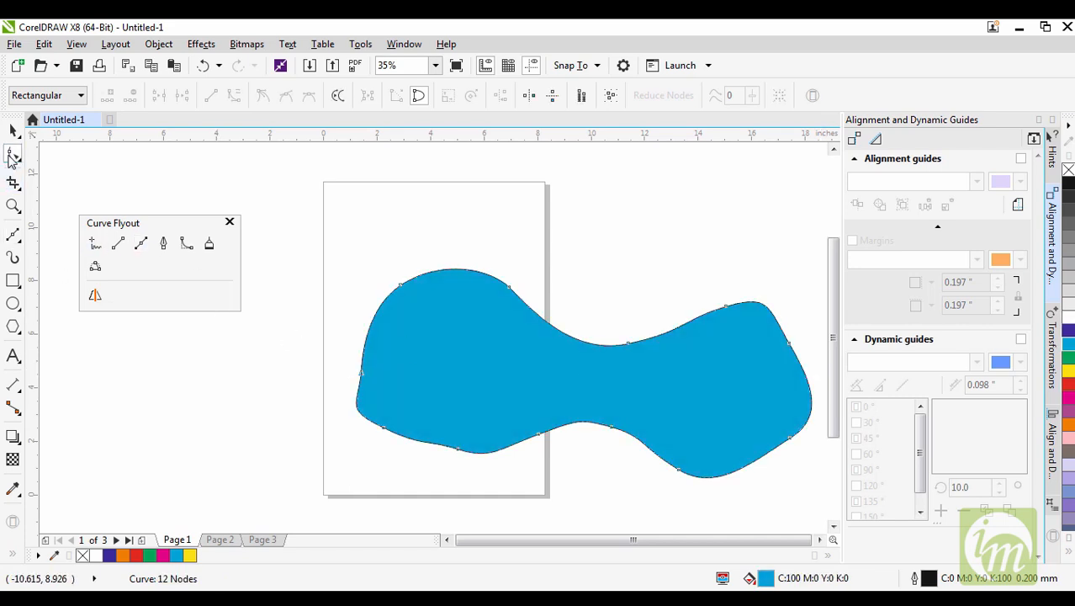
{"action": "left_click_drag", "start_coordinate": [401, 285], "coordinate": [378, 264]}
{"action": "left_click", "coordinate": [509, 288]}
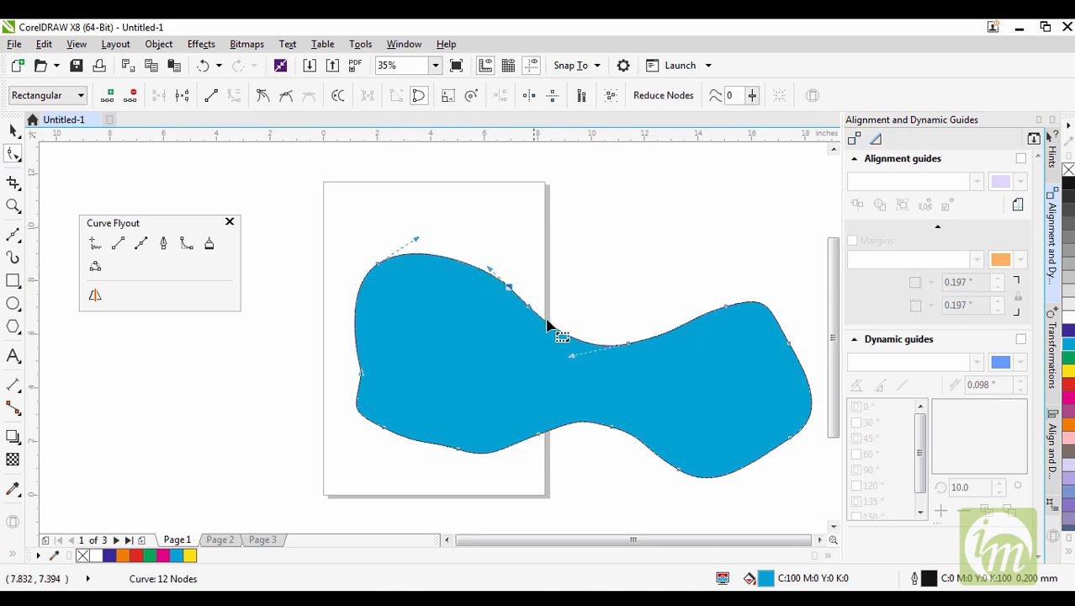
{"action": "left_click_drag", "start_coordinate": [631, 347], "coordinate": [621, 319]}
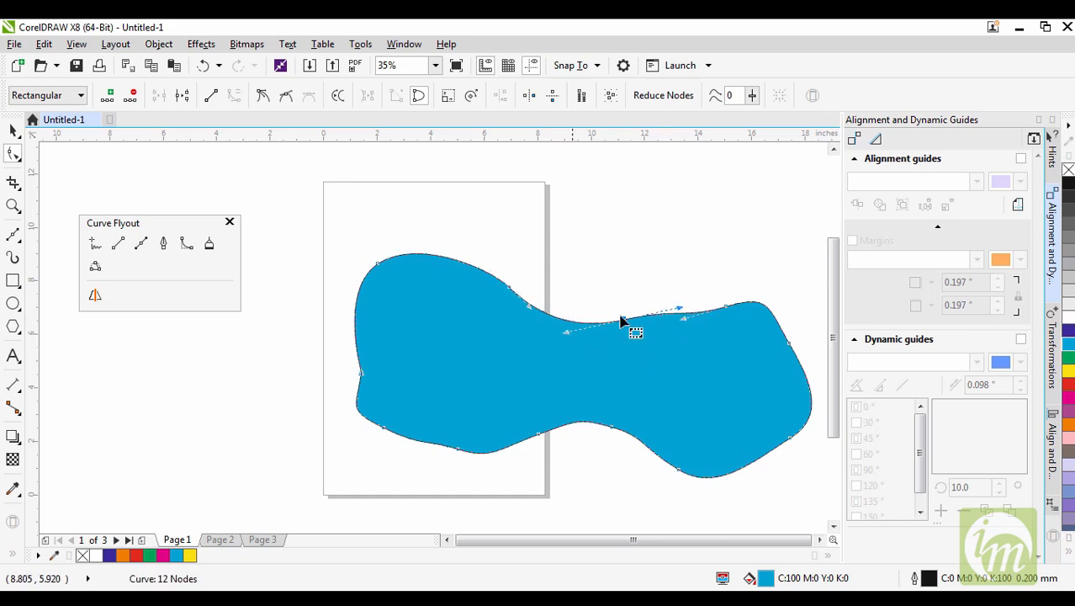
Step: Swing the upper-left node's direction handle down into the shape so the adjoining top edge curves inward
{"action": "left_click", "coordinate": [379, 265]}
{"action": "left_click_drag", "start_coordinate": [413, 239], "coordinate": [421, 279]}
{"action": "left_click", "coordinate": [379, 264]}
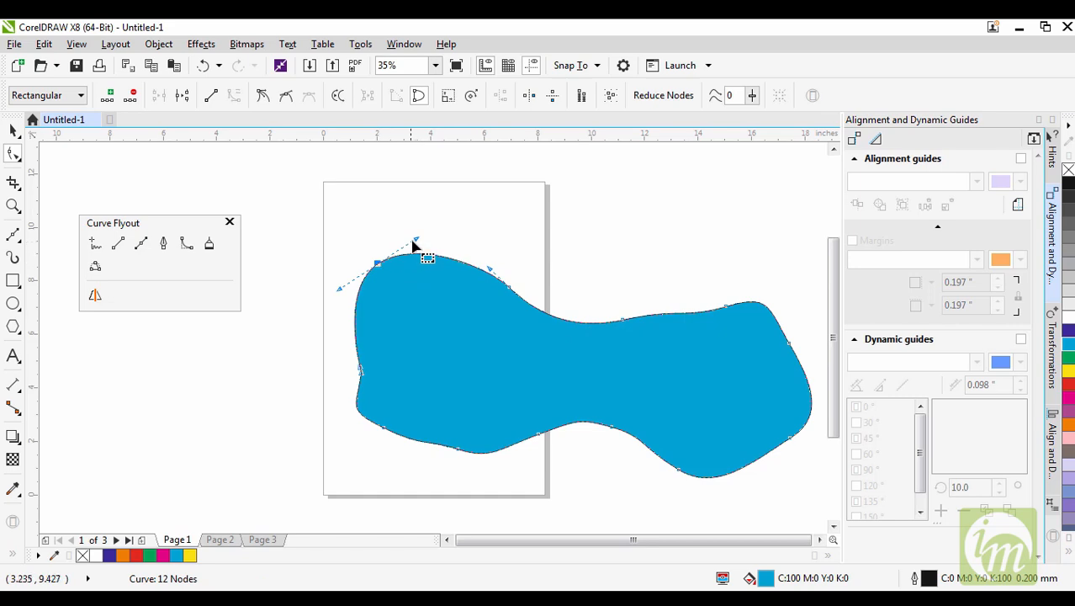
{"action": "left_click_drag", "start_coordinate": [416, 241], "coordinate": [415, 307]}
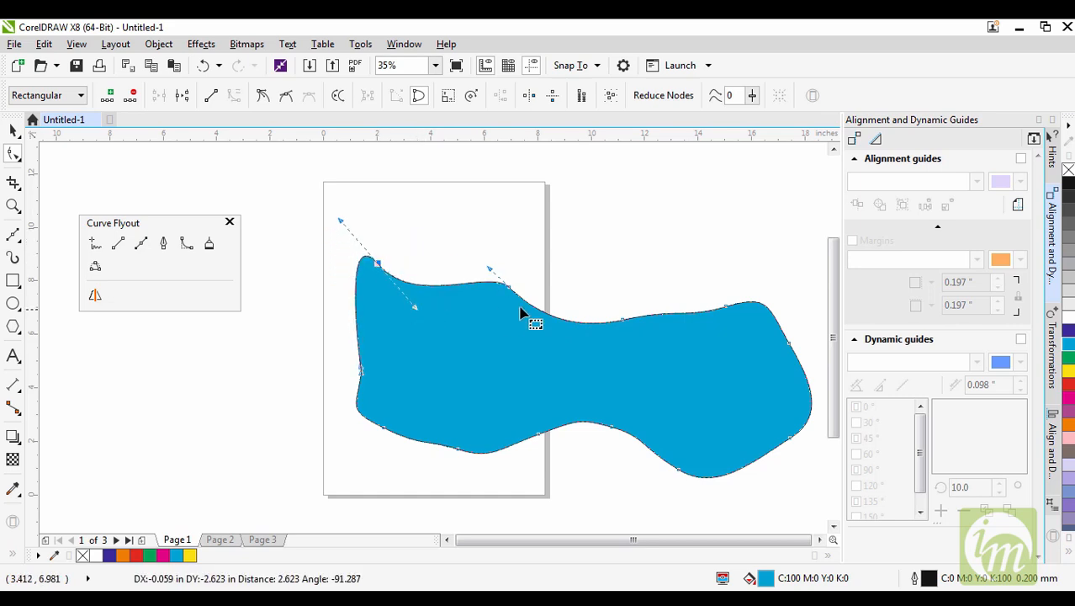
Step: Pull the handles along the top edge upward to deepen the central dip and raise a hump on the right
{"action": "left_click_drag", "start_coordinate": [489, 269], "coordinate": [524, 242]}
{"action": "left_click", "coordinate": [623, 321]}
{"action": "left_click_drag", "start_coordinate": [681, 312], "coordinate": [694, 262]}
{"action": "left_click_drag", "start_coordinate": [686, 323], "coordinate": [713, 271]}
Step: Adjust node handles along the cyan shape's right and lower-right edges to make them wavier, with a steep notch underneath
{"action": "left_click", "coordinate": [789, 342]}
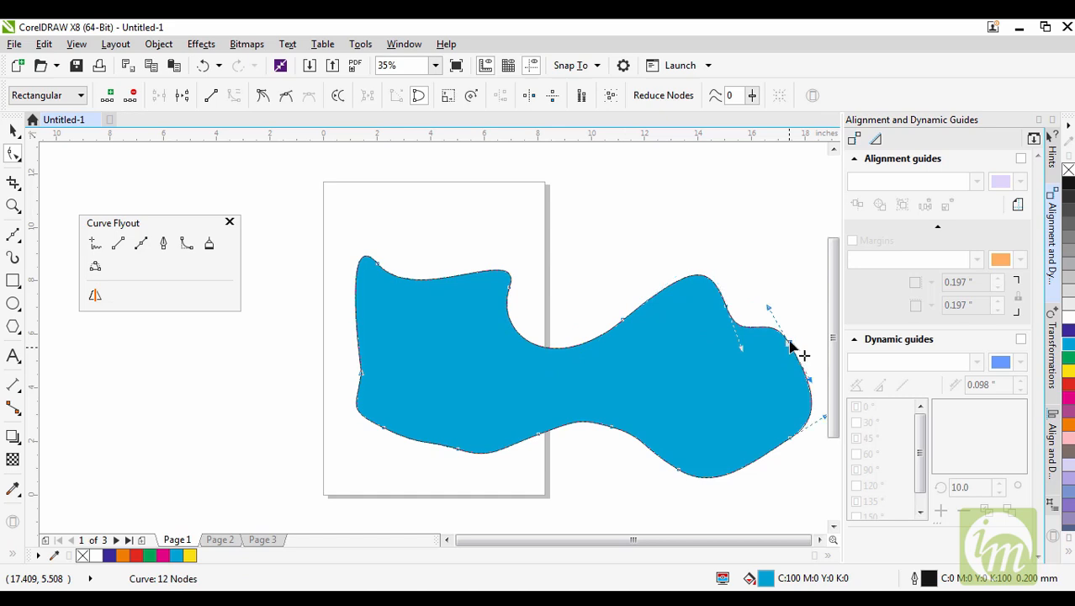
{"action": "left_click_drag", "start_coordinate": [768, 308], "coordinate": [804, 300]}
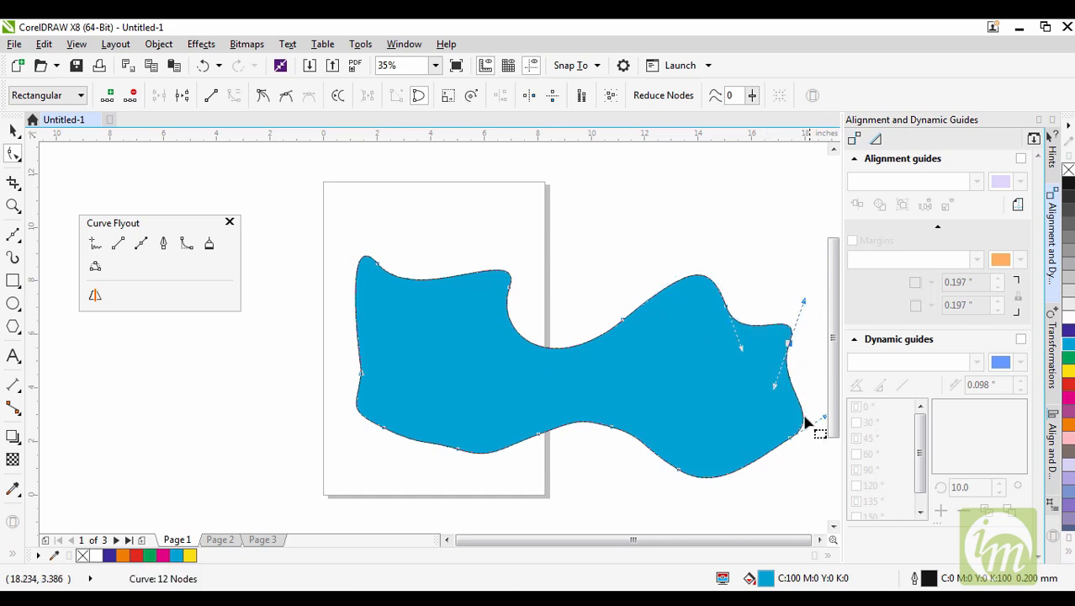
{"action": "left_click_drag", "start_coordinate": [760, 461], "coordinate": [748, 430]}
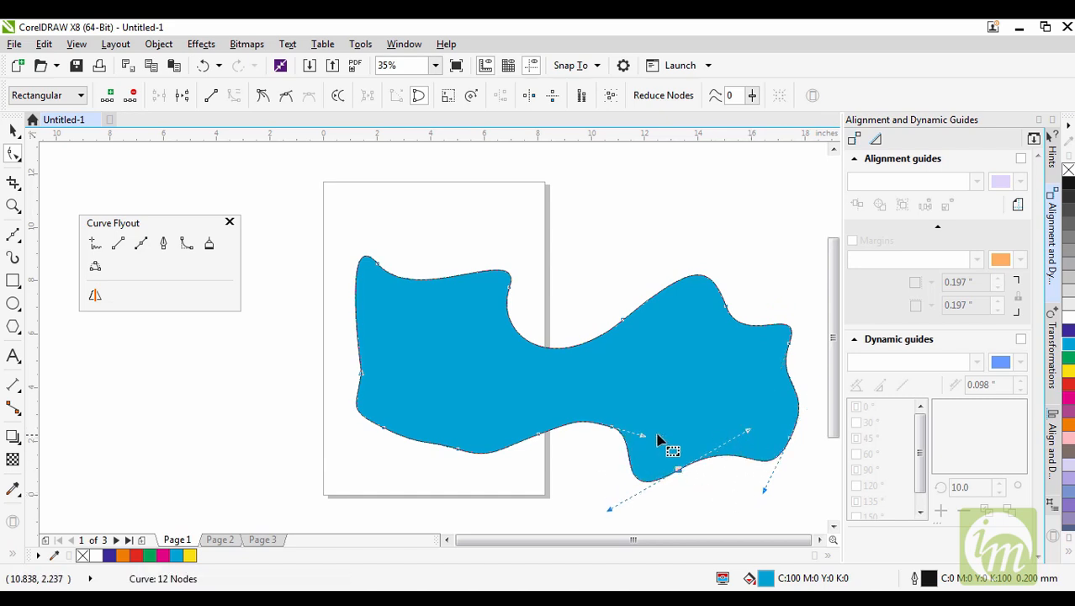
{"action": "left_click_drag", "start_coordinate": [642, 434], "coordinate": [617, 466]}
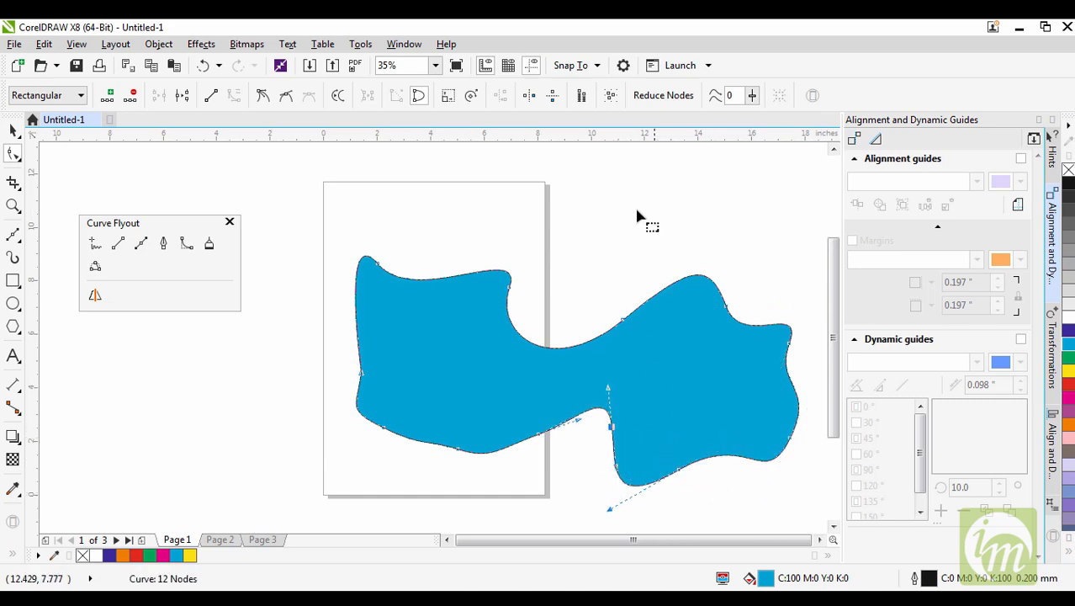
Step: Make the top-edge node left of the central dip a cusp, and swing its upper handle down into the shape
{"action": "left_click", "coordinate": [510, 288]}
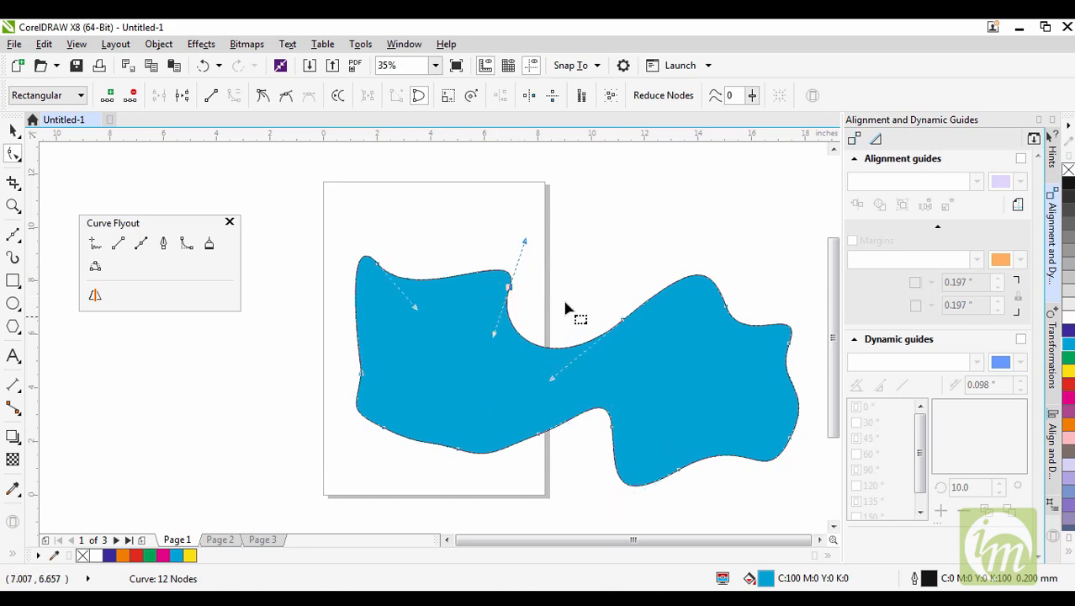
{"action": "left_click", "coordinate": [263, 95]}
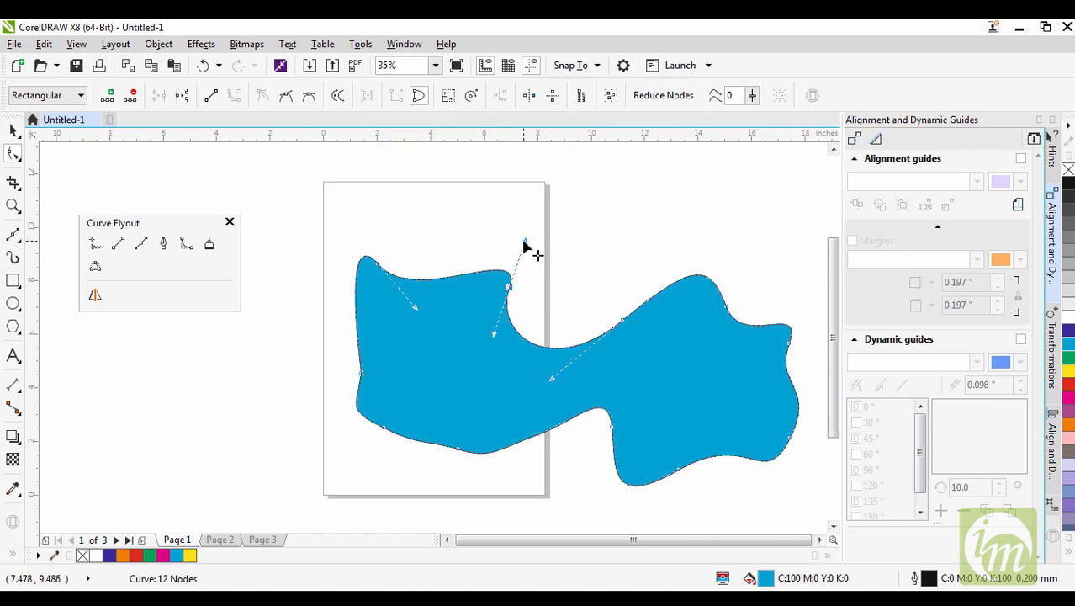
{"action": "left_click_drag", "start_coordinate": [523, 243], "coordinate": [446, 351]}
Step: Shorten the right handle of the node right of the central dip, make the node a cusp, and swing that handle downward
{"action": "left_click", "coordinate": [623, 321]}
{"action": "left_click_drag", "start_coordinate": [693, 265], "coordinate": [668, 285]}
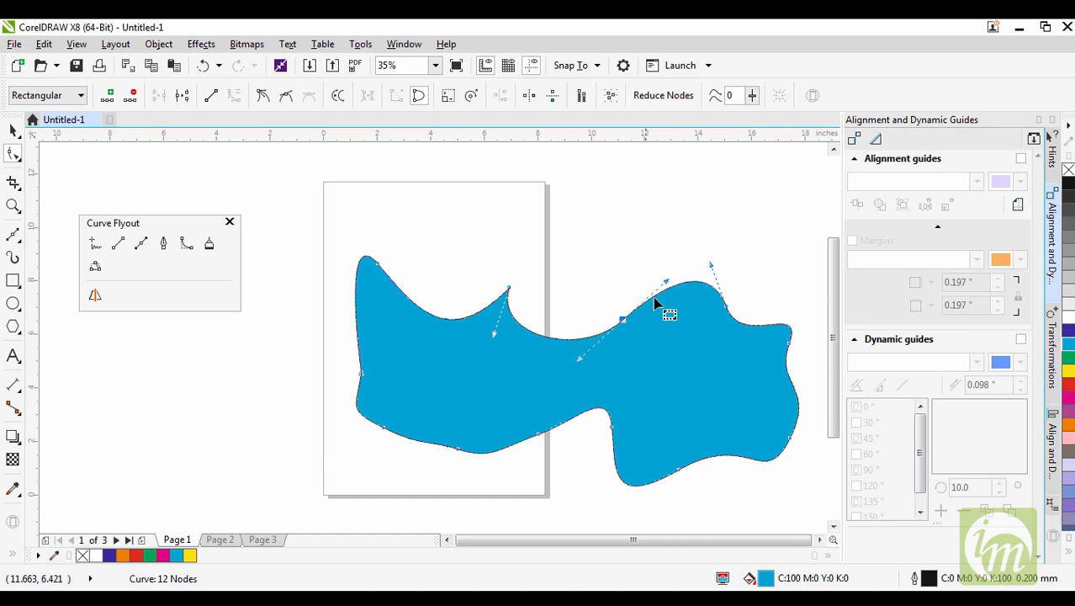
{"action": "left_click", "coordinate": [262, 96]}
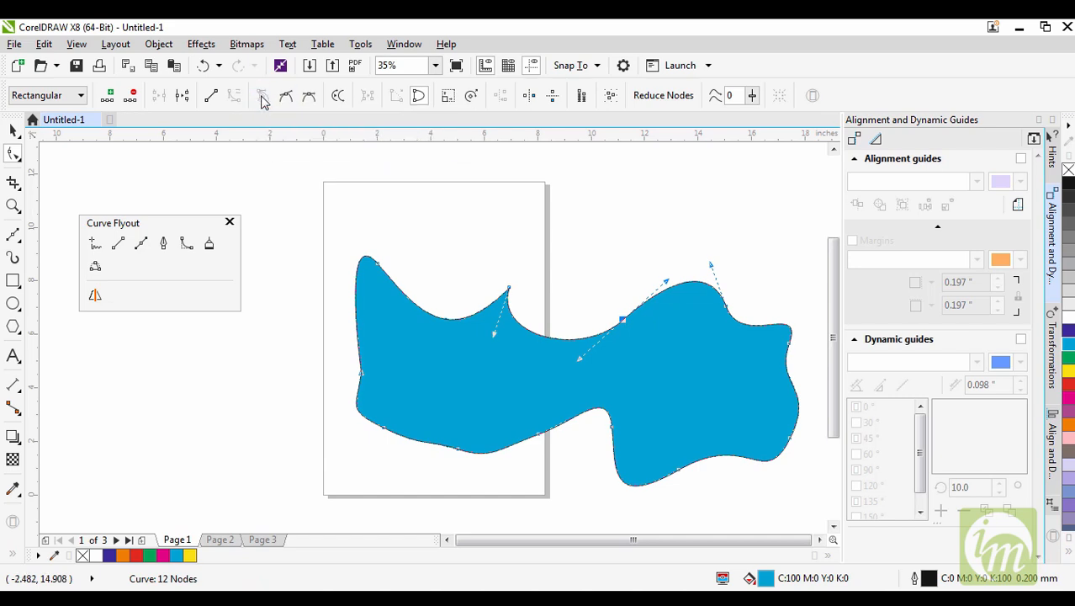
{"action": "left_click_drag", "start_coordinate": [665, 283], "coordinate": [650, 405]}
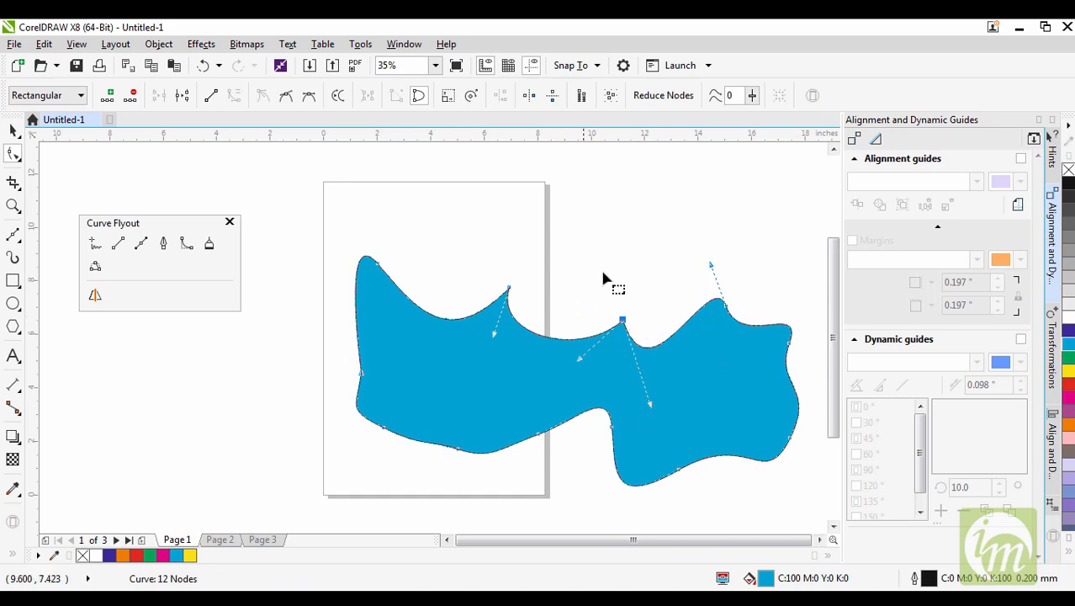
Step: Convert the selected cusp node to a smooth node, then swing its right handle upward and shorten it
{"action": "left_click", "coordinate": [286, 99]}
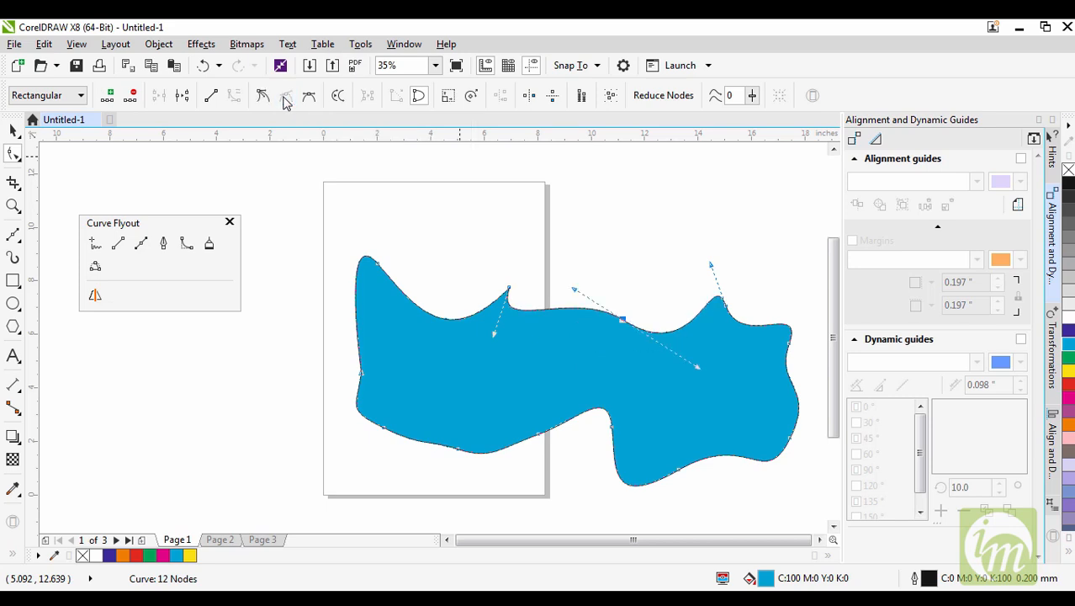
{"action": "left_click_drag", "start_coordinate": [697, 371], "coordinate": [710, 181]}
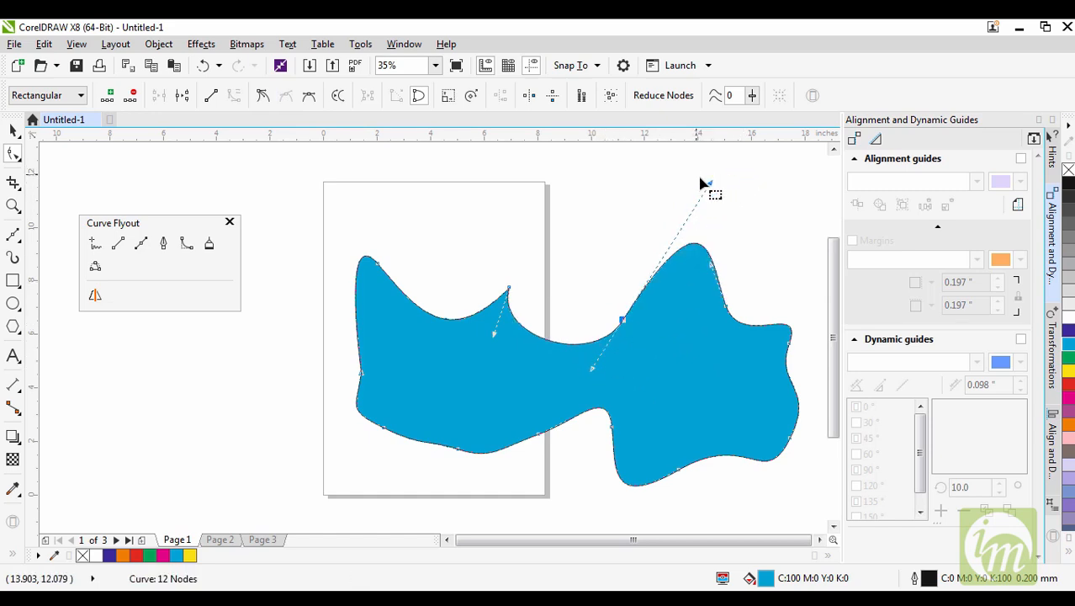
{"action": "left_click_drag", "start_coordinate": [710, 182], "coordinate": [657, 254]}
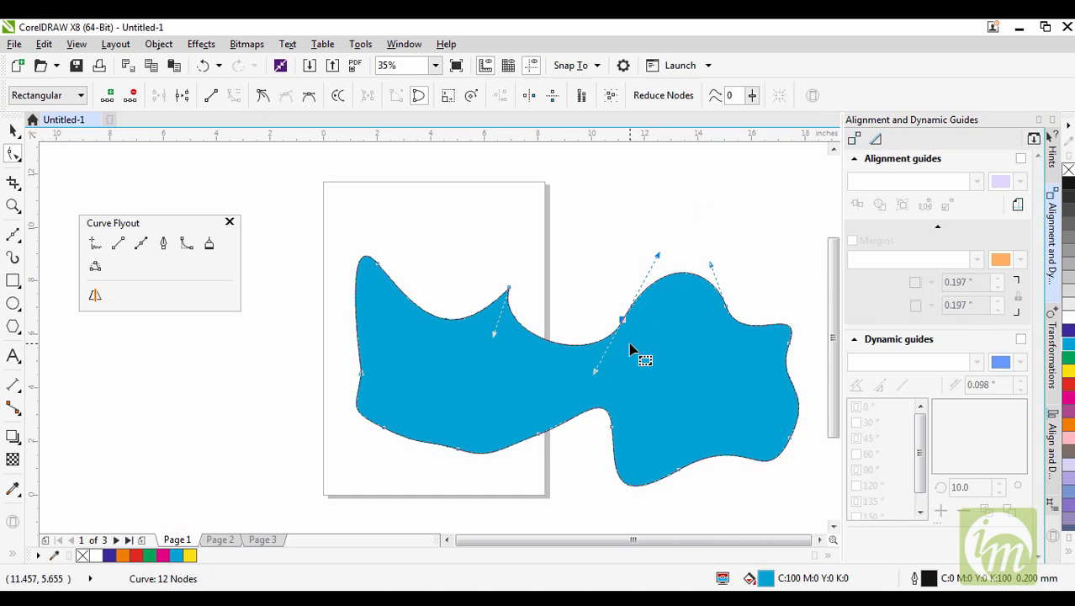
Step: Make the selected node symmetrical, and rotate its paired handles to a gentle upward slope toward the right
{"action": "left_click", "coordinate": [310, 99]}
{"action": "left_click_drag", "start_coordinate": [655, 261], "coordinate": [690, 410]}
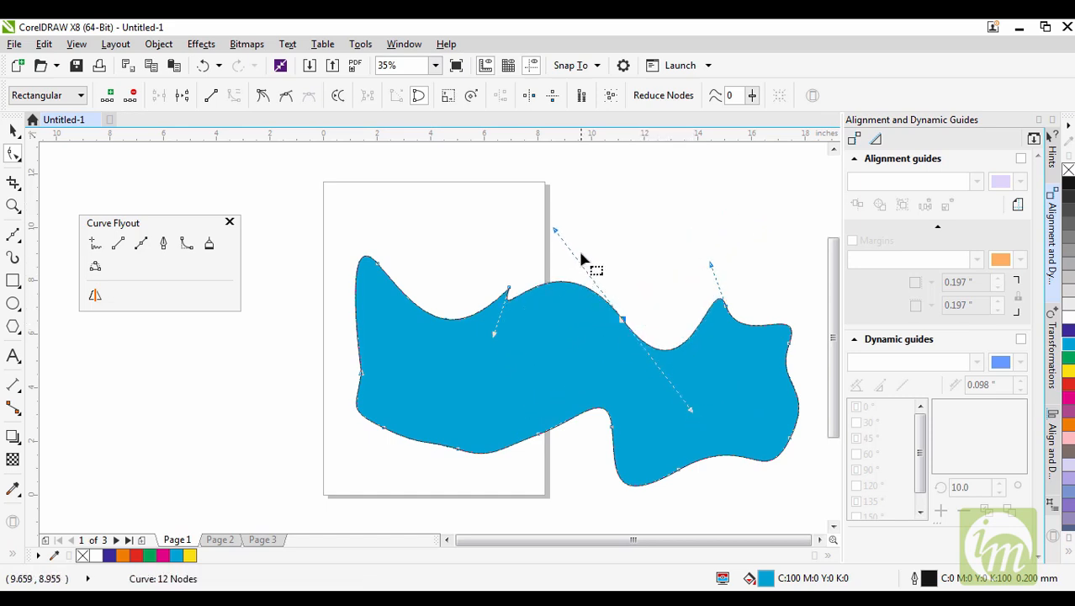
{"action": "left_click_drag", "start_coordinate": [557, 232], "coordinate": [558, 276]}
{"action": "mouse_move", "coordinate": [560, 320]}
{"action": "left_mouse_down"}
{"action": "mouse_move", "coordinate": [569, 343]}
{"action": "mouse_move", "coordinate": [566, 320]}
{"action": "left_mouse_up"}
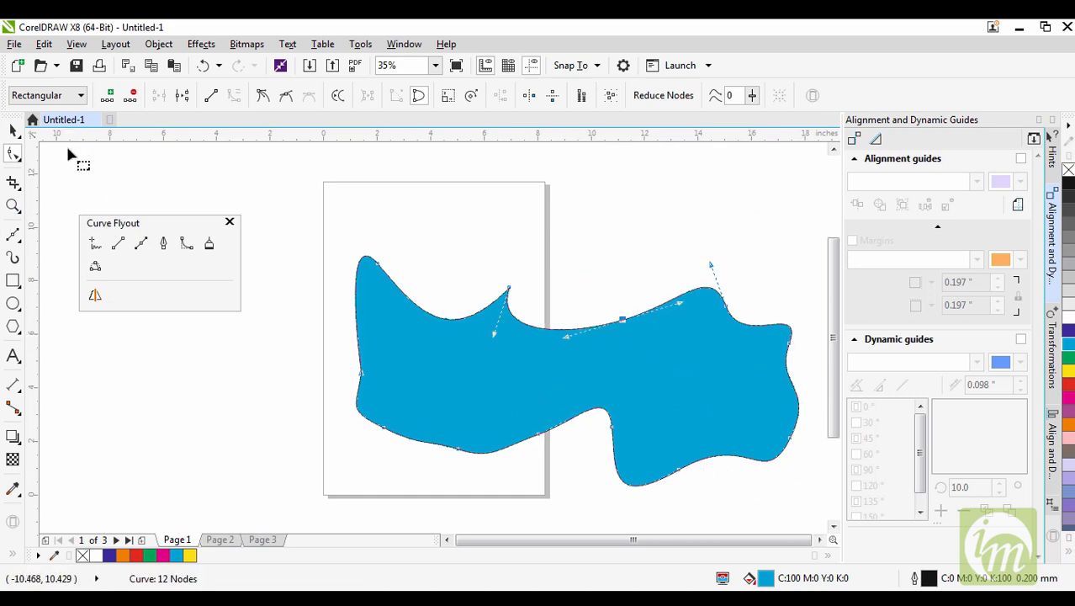
Step: Select the cyan shape with the Pick tool and delete it
{"action": "left_click", "coordinate": [12, 132]}
{"action": "left_click_drag", "start_coordinate": [609, 357], "coordinate": [546, 326]}
{"action": "key", "text": "Delete"}
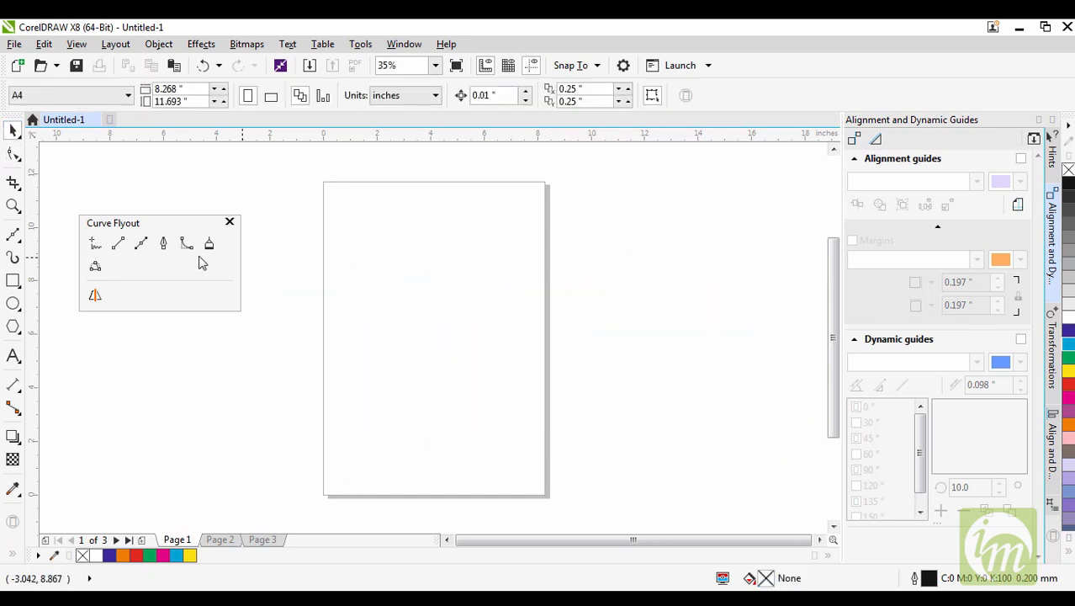
Step: Draw a closed rounded shape about 6.9 by 6.4 inches on the page with the Pen tool, and fill it green
{"action": "left_click", "coordinate": [173, 244]}
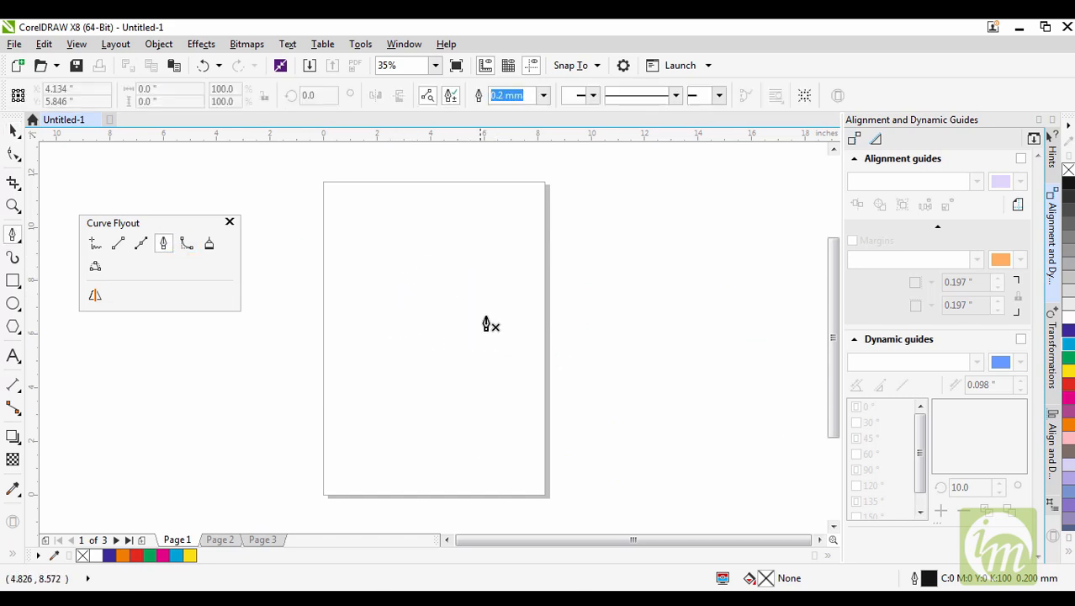
{"action": "left_click", "coordinate": [368, 297]}
{"action": "mouse_move", "coordinate": [414, 244]}
{"action": "left_mouse_down"}
{"action": "mouse_move", "coordinate": [456, 240]}
{"action": "mouse_move", "coordinate": [504, 299]}
{"action": "left_mouse_up"}
{"action": "left_click_drag", "start_coordinate": [509, 364], "coordinate": [437, 411]}
{"action": "left_click_drag", "start_coordinate": [389, 394], "coordinate": [355, 410]}
{"action": "left_click_drag", "start_coordinate": [329, 364], "coordinate": [360, 319]}
{"action": "left_click", "coordinate": [368, 298]}
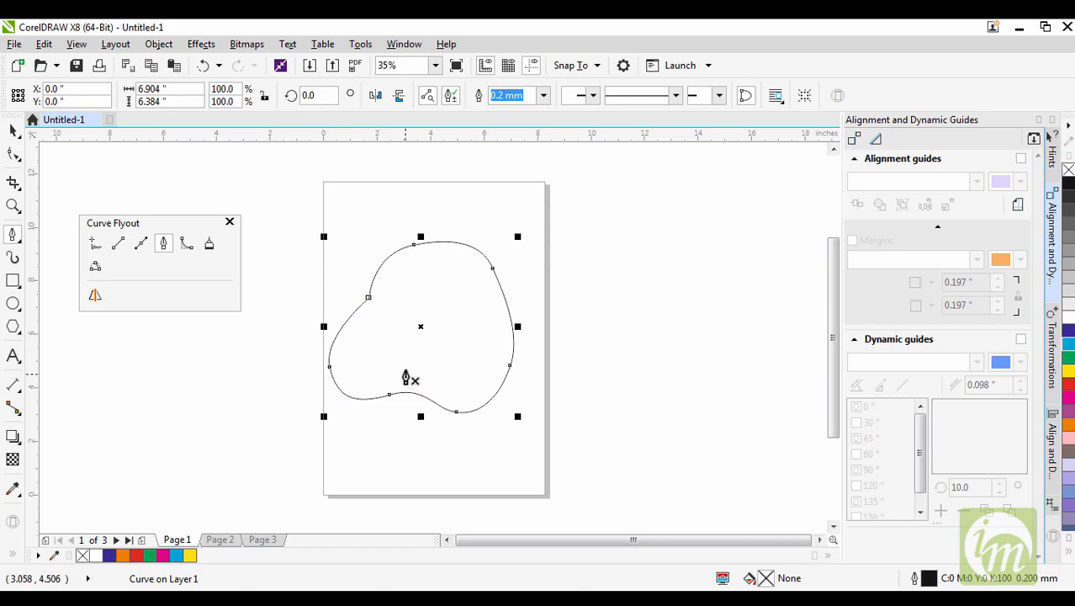
{"action": "left_click", "coordinate": [1068, 363]}
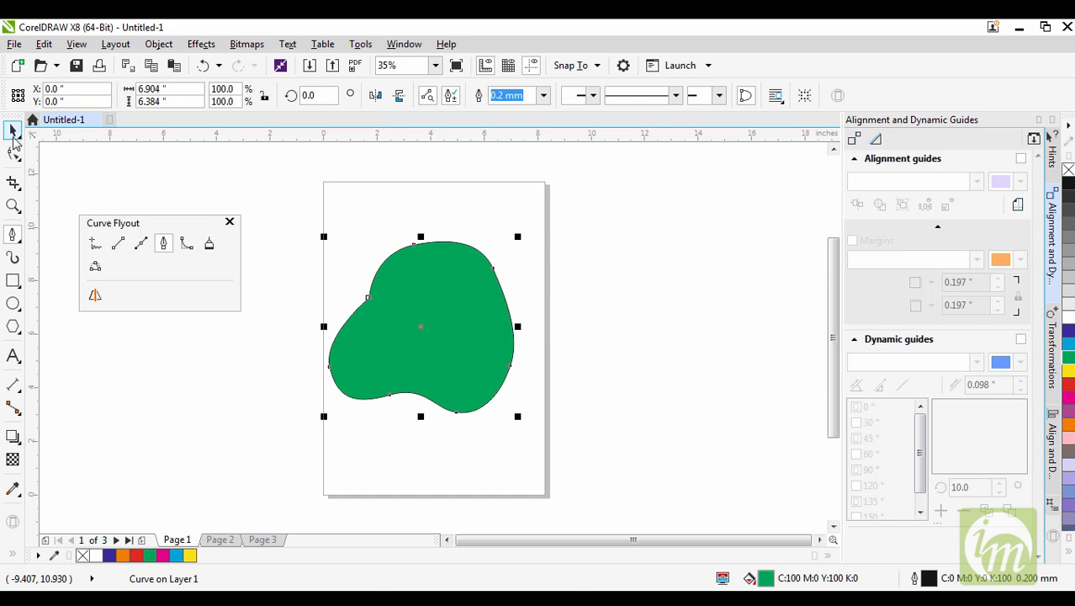
Step: Scale the green shape down to about 53.7% and position it in the upper middle of the page
{"action": "left_click", "coordinate": [14, 134]}
{"action": "left_click_drag", "start_coordinate": [464, 368], "coordinate": [474, 315]}
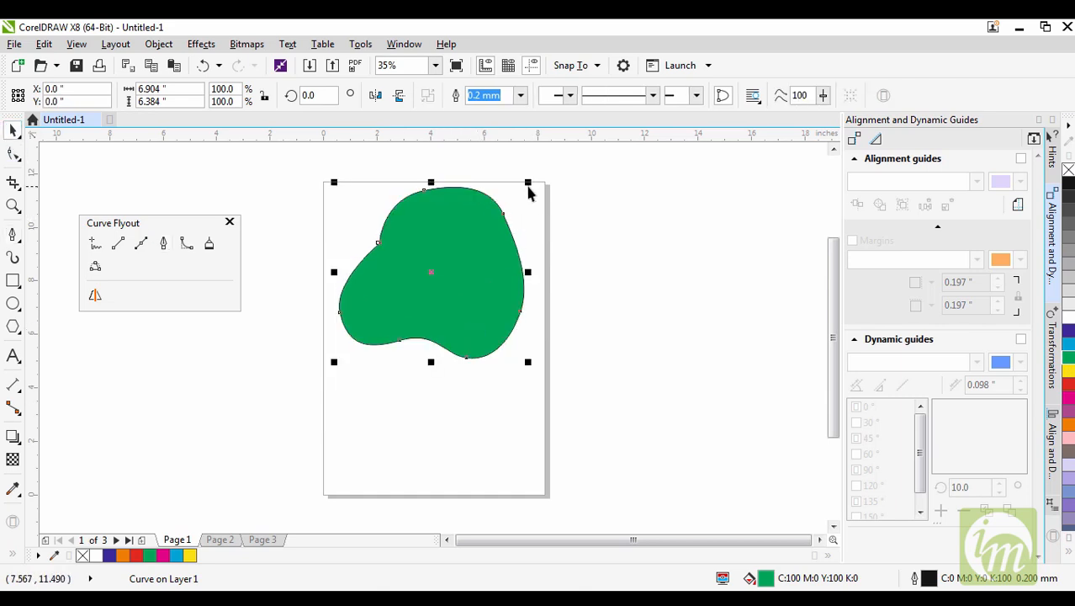
{"action": "left_click_drag", "start_coordinate": [528, 183], "coordinate": [485, 222]}
{"action": "left_click_drag", "start_coordinate": [466, 285], "coordinate": [443, 296]}
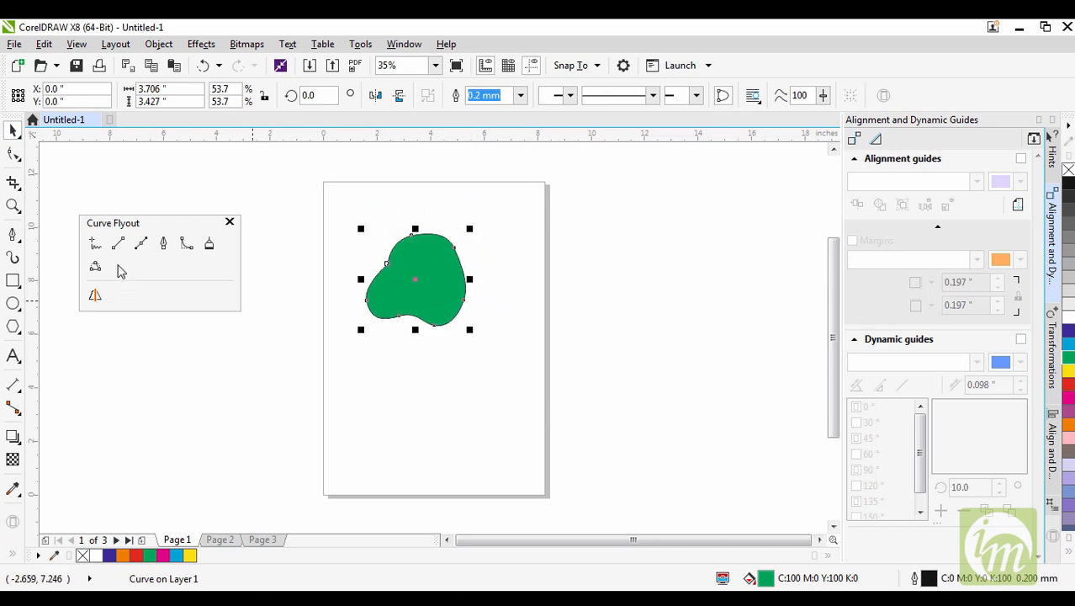
Step: Draw a second closed Pen shape about 3 by 2.9 inches overlapping the green shape's right side, fill it green, and deselect it
{"action": "left_click", "coordinate": [163, 243]}
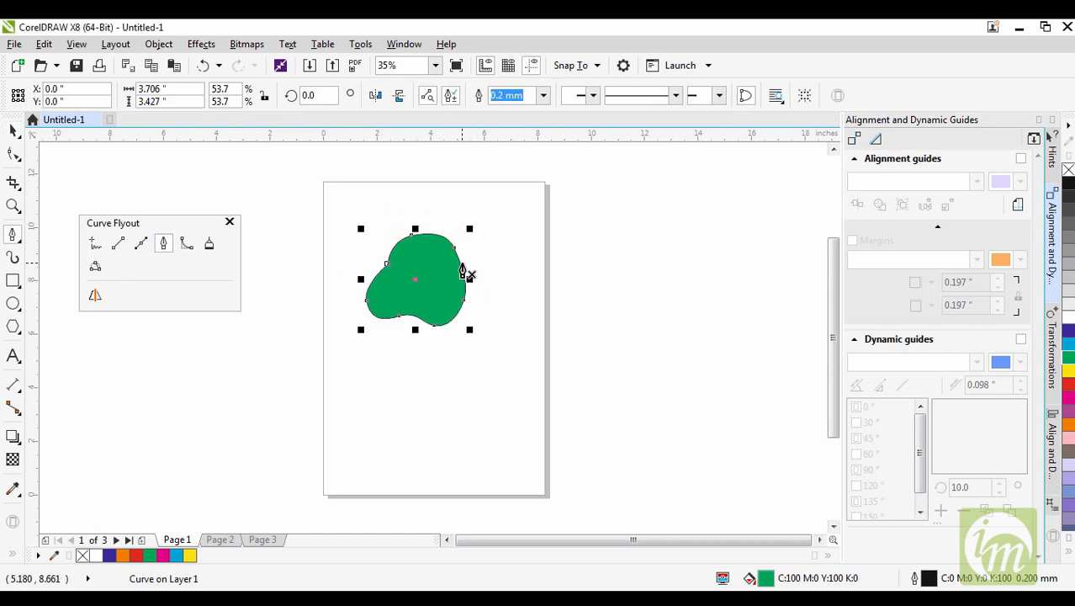
{"action": "left_click_drag", "start_coordinate": [476, 252], "coordinate": [449, 300]}
{"action": "left_click_drag", "start_coordinate": [440, 281], "coordinate": [440, 274]}
{"action": "left_click_drag", "start_coordinate": [449, 263], "coordinate": [458, 258]}
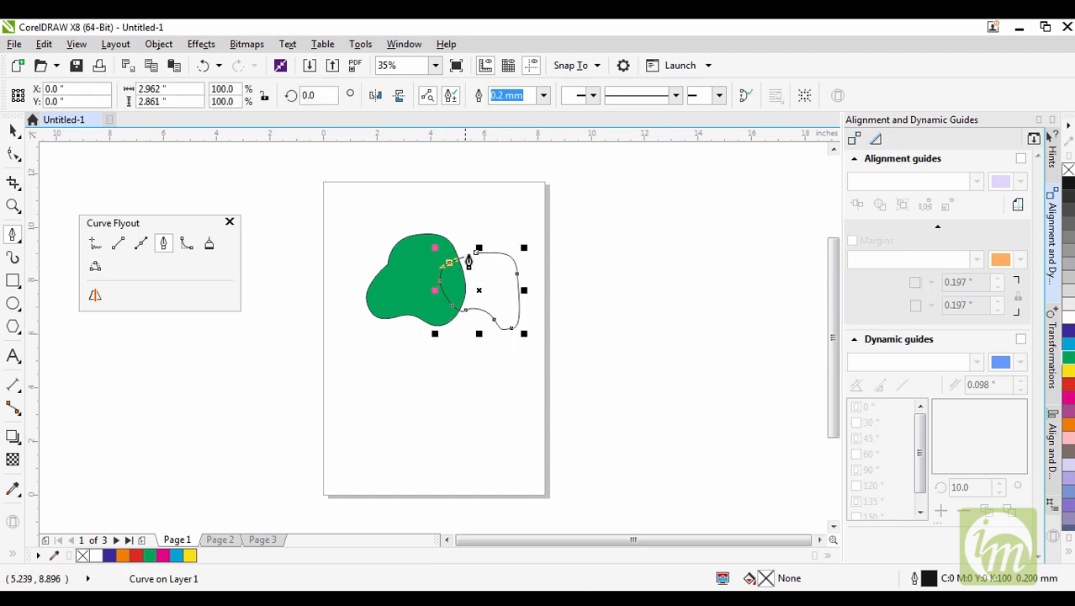
{"action": "left_click", "coordinate": [477, 253]}
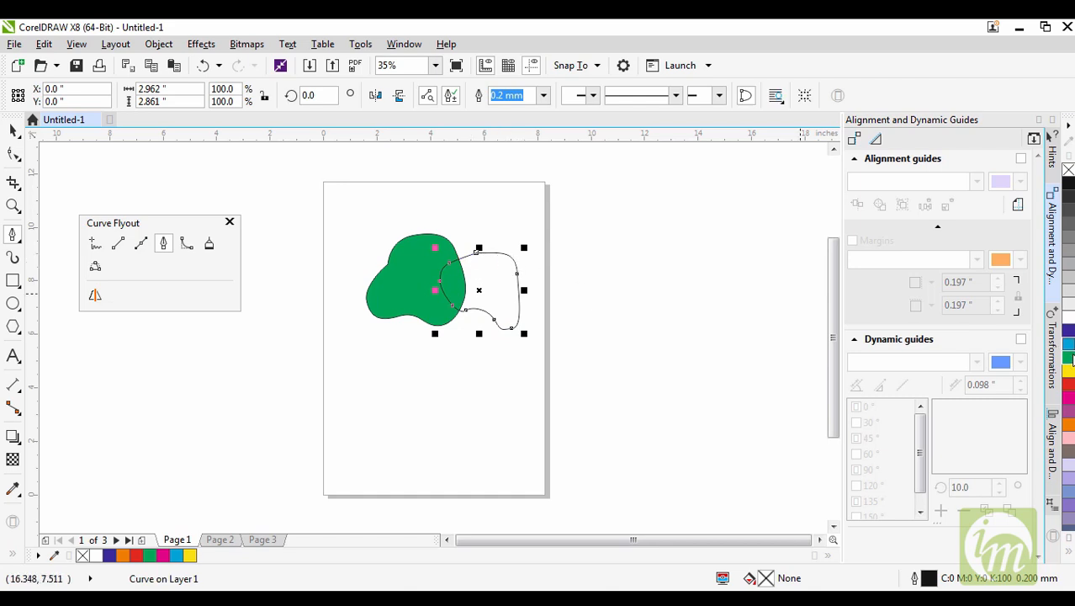
{"action": "left_click", "coordinate": [1069, 358]}
{"action": "left_click", "coordinate": [12, 131]}
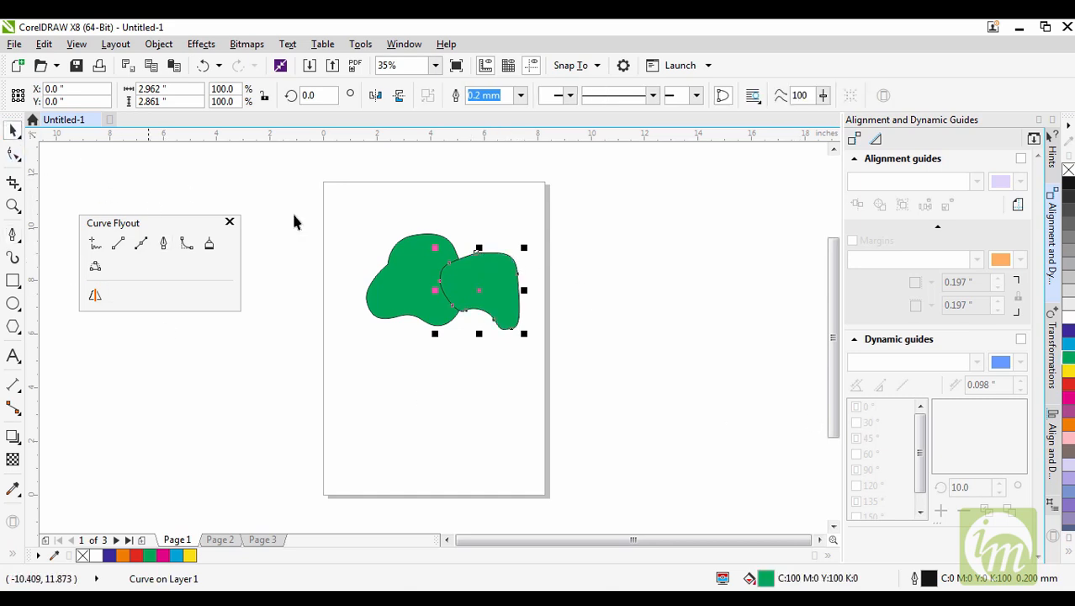
{"action": "left_click", "coordinate": [485, 361]}
Step: Draw a closed tree trunk about 2.4 by 3.8 inches below the green shapes with the Pen tool, fill it brown (C:9 M:65 Y:100 K:42), and deselect it
{"action": "left_click", "coordinate": [163, 243]}
{"action": "left_click", "coordinate": [421, 325]}
{"action": "left_click_drag", "start_coordinate": [423, 375], "coordinate": [427, 396]}
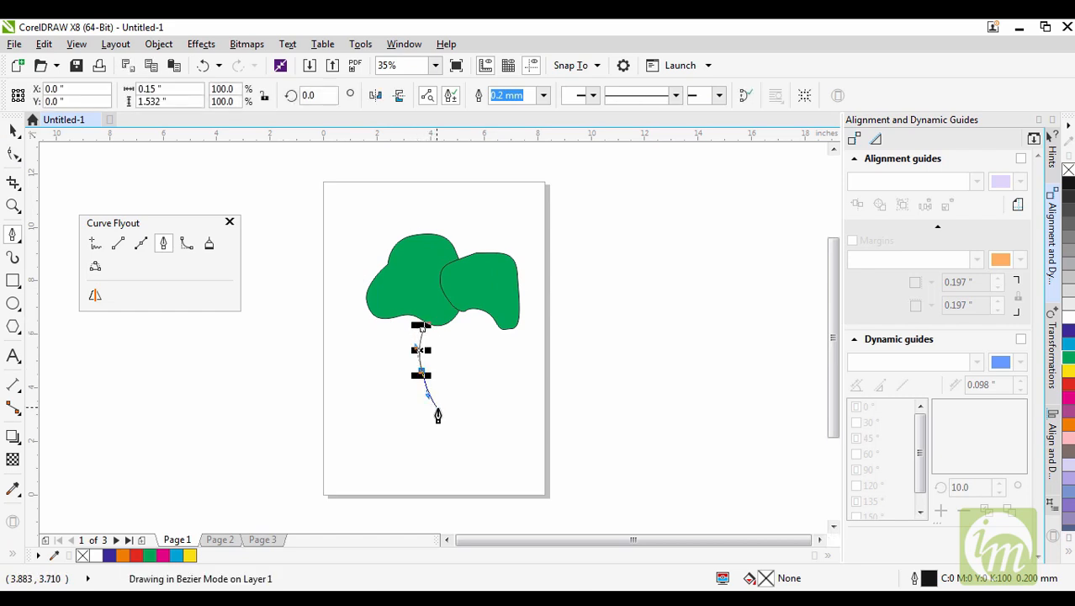
{"action": "left_click", "coordinate": [448, 419]}
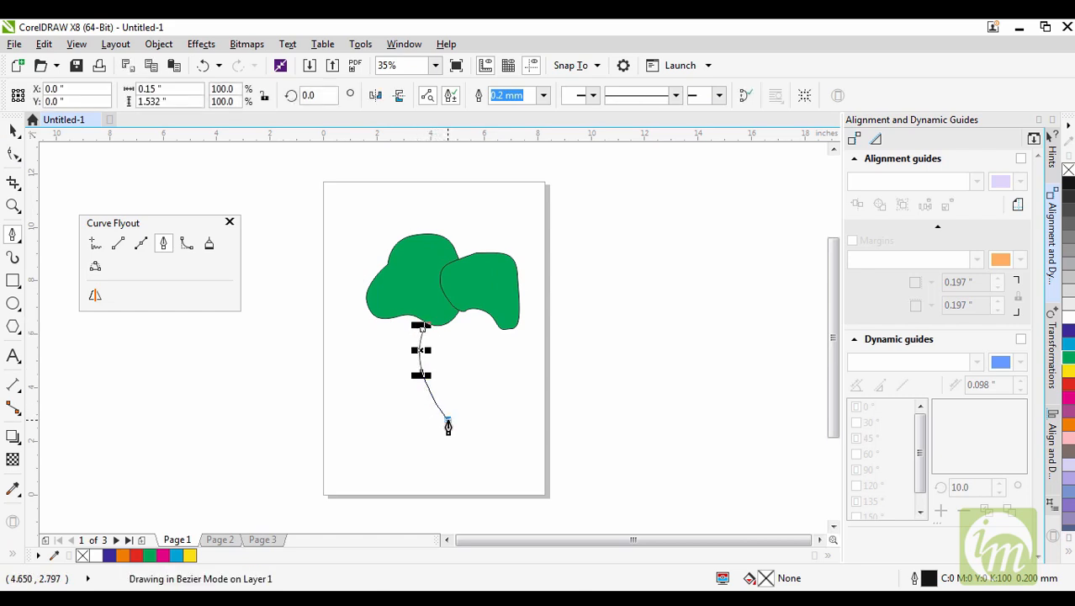
{"action": "left_click", "coordinate": [402, 424]}
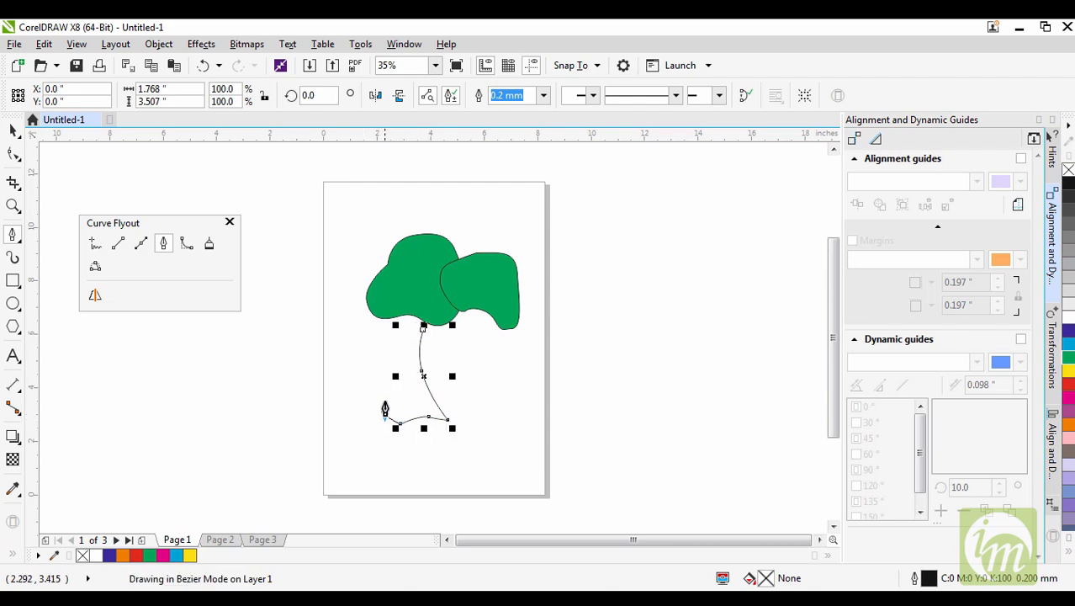
{"action": "left_click_drag", "start_coordinate": [391, 401], "coordinate": [395, 375]}
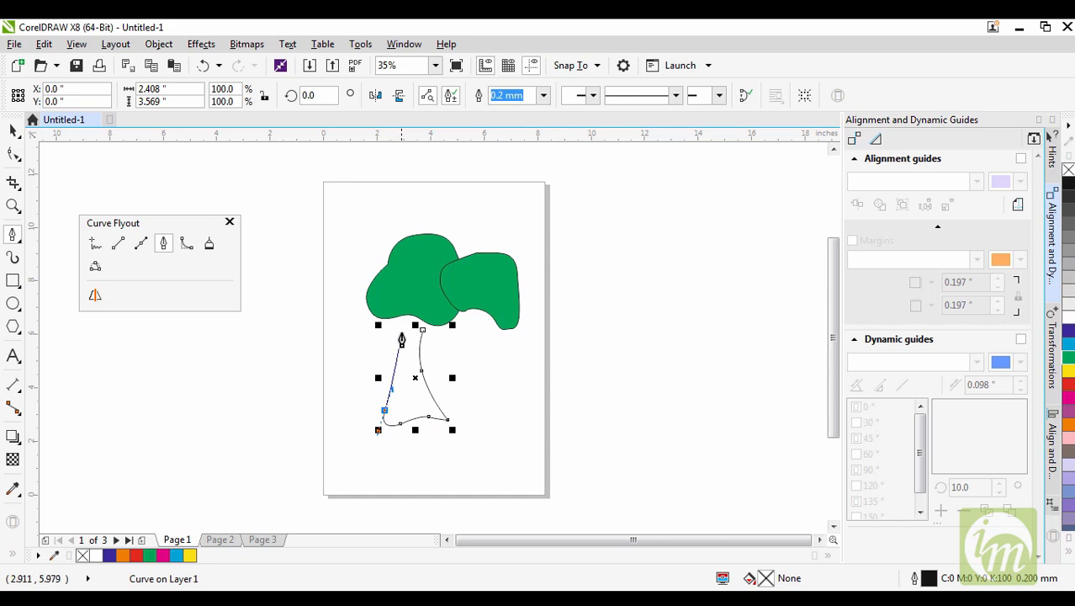
{"action": "left_click", "coordinate": [404, 323]}
{"action": "left_click", "coordinate": [423, 330]}
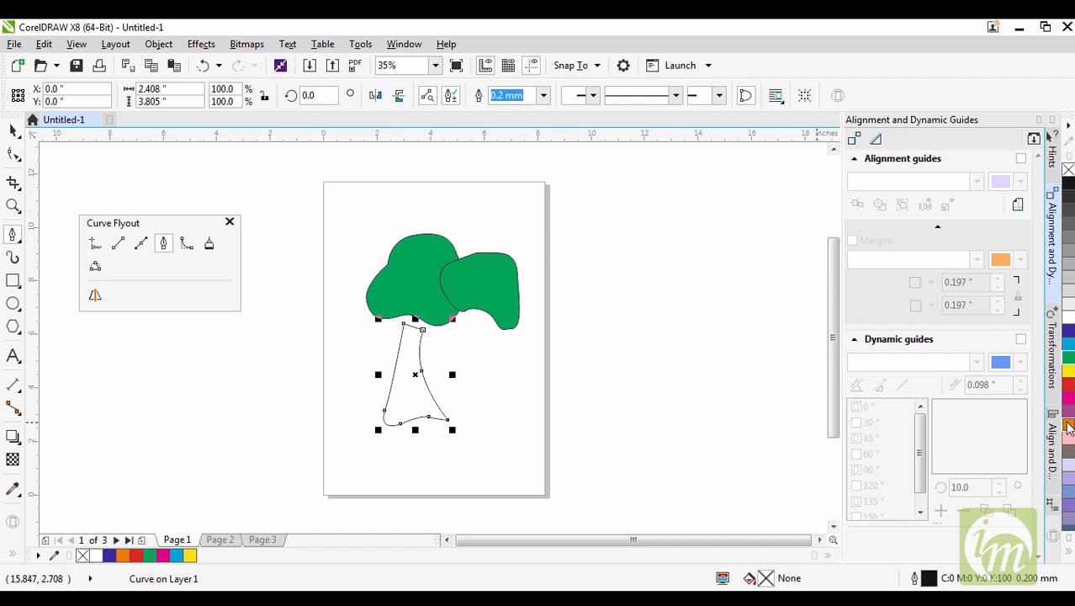
{"action": "left_click_drag", "start_coordinate": [1068, 427], "coordinate": [1058, 465]}
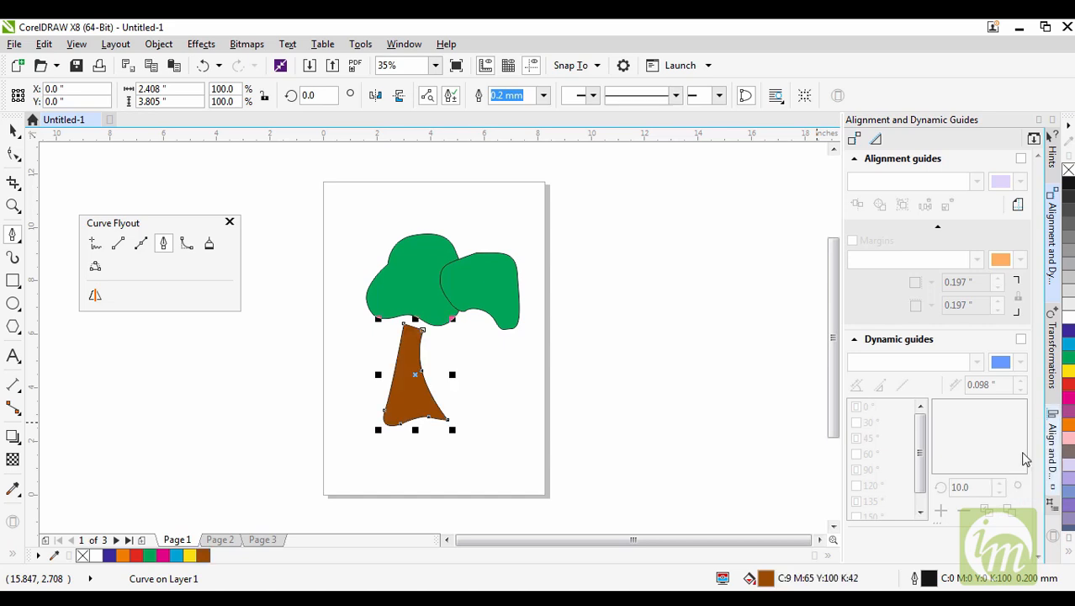
{"action": "left_click", "coordinate": [12, 131]}
{"action": "left_click", "coordinate": [576, 317]}
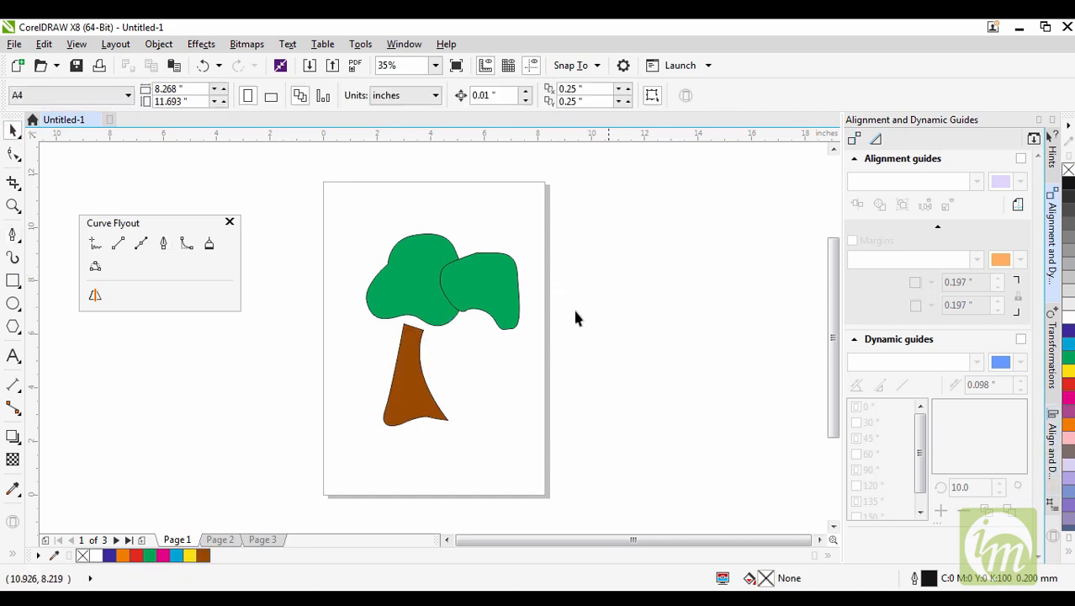
Step: Move the brown trunk slightly up so its top overlaps the bottom of the left green shape
{"action": "left_click_drag", "start_coordinate": [410, 363], "coordinate": [411, 350]}
{"action": "left_click", "coordinate": [467, 346]}
{"action": "left_click", "coordinate": [407, 345]}
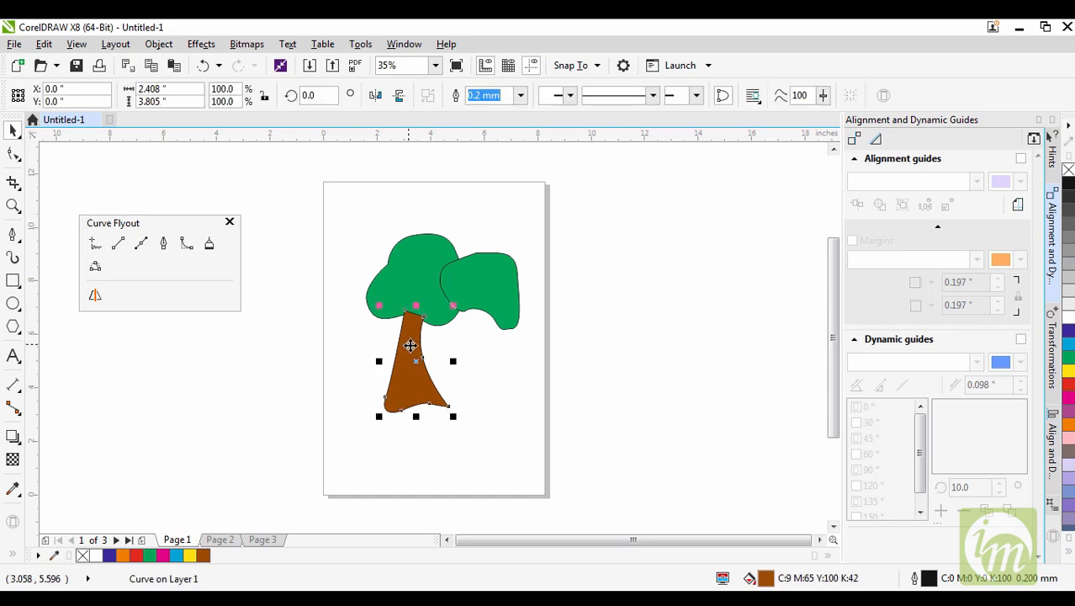
{"action": "left_click", "coordinate": [410, 345]}
{"action": "left_click", "coordinate": [480, 344]}
Step: Select the left green shape together with the trunk and move them to the page's lower left
{"action": "left_click", "coordinate": [438, 297]}
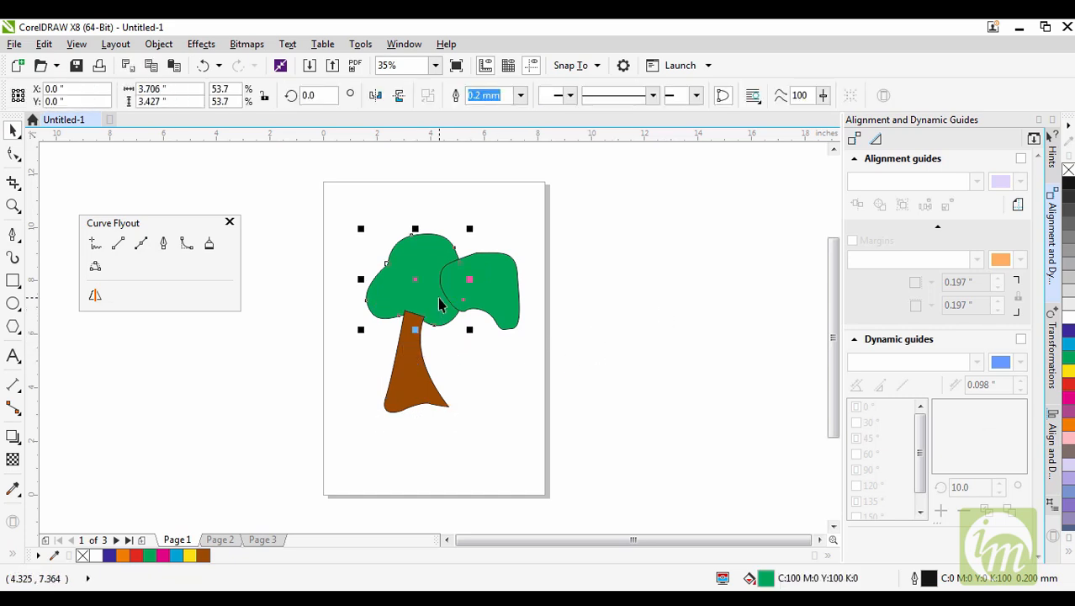
{"action": "left_click", "coordinate": [398, 360], "text": "shift"}
{"action": "left_click_drag", "start_coordinate": [413, 326], "coordinate": [348, 359]}
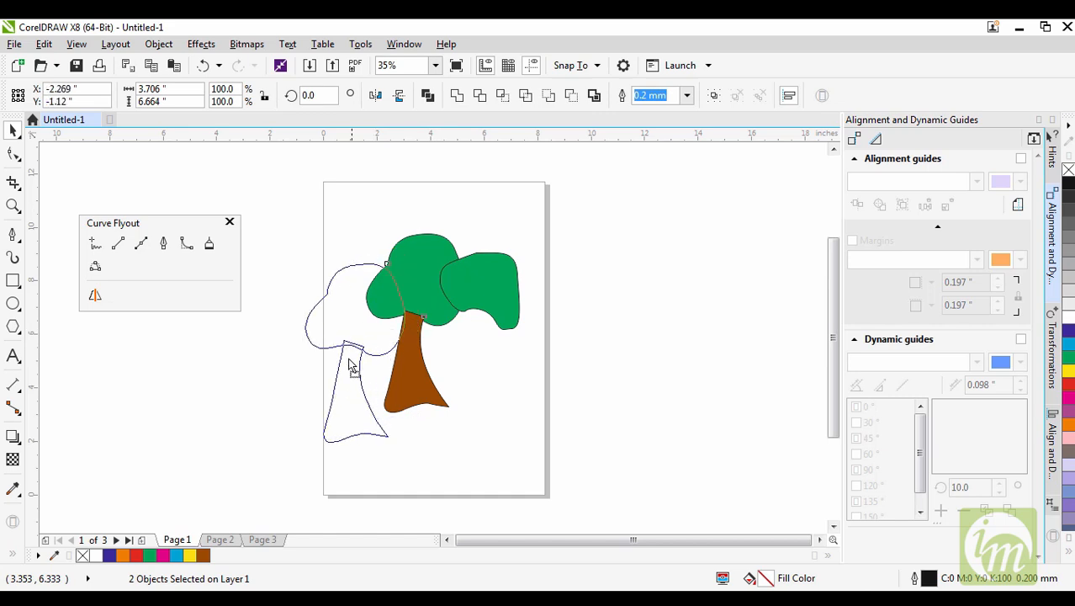
Step: Duplicate the brown trunk and place the copy beneath the remaining green shape
{"action": "left_click", "coordinate": [350, 408]}
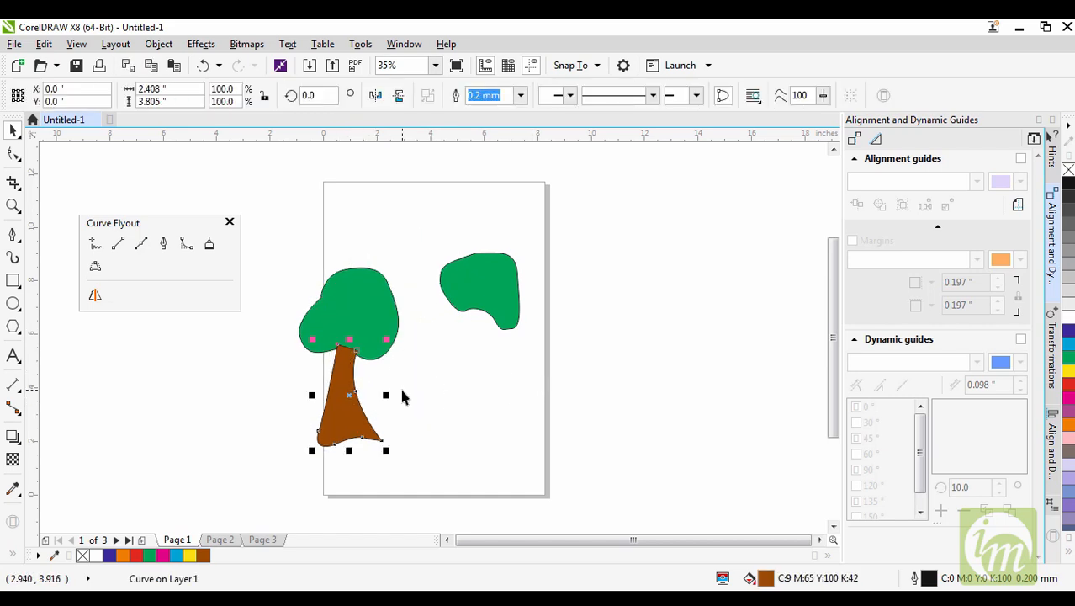
{"action": "left_click_drag", "start_coordinate": [348, 395], "coordinate": [485, 358]}
{"action": "left_click", "coordinate": [600, 468]}
Step: Select the green shape above the duplicated trunk and delete it
{"action": "left_click_drag", "start_coordinate": [600, 468], "coordinate": [435, 241]}
{"action": "left_click", "coordinate": [486, 297]}
{"action": "left_click", "coordinate": [592, 297]}
{"action": "left_click", "coordinate": [510, 283]}
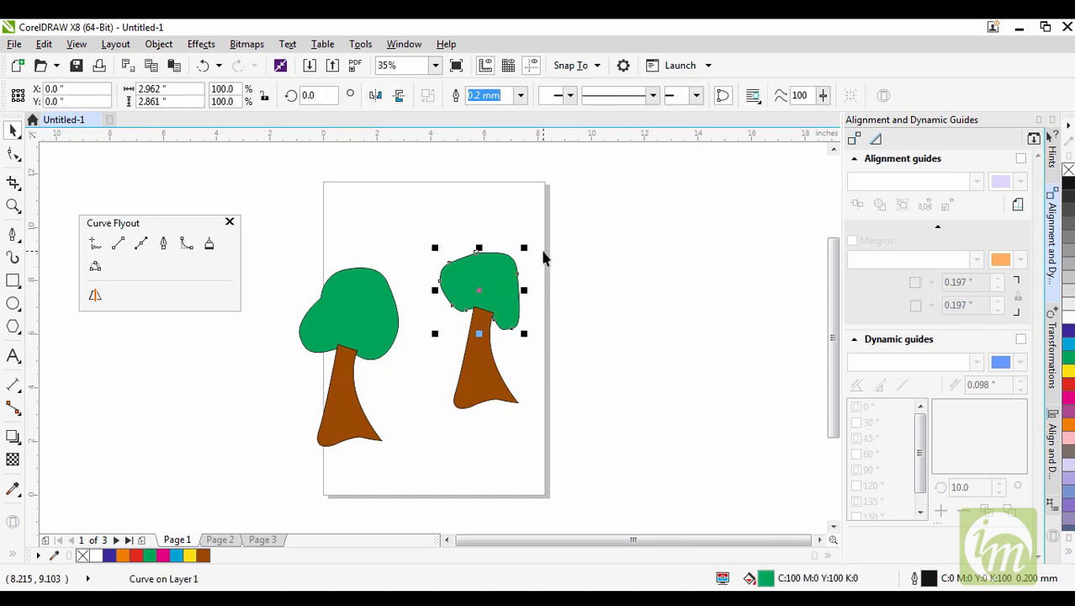
{"action": "key", "text": "Delete"}
Step: Draw a closed wavy canopy about 7.2 by 5 inches above the duplicated trunk with the Pen tool, fill it green, and deselect it
{"action": "left_click", "coordinate": [163, 243]}
{"action": "left_click", "coordinate": [487, 317]}
{"action": "left_click_drag", "start_coordinate": [455, 324], "coordinate": [506, 200]}
{"action": "left_click_drag", "start_coordinate": [570, 212], "coordinate": [592, 284]}
{"action": "left_click_drag", "start_coordinate": [612, 312], "coordinate": [520, 326]}
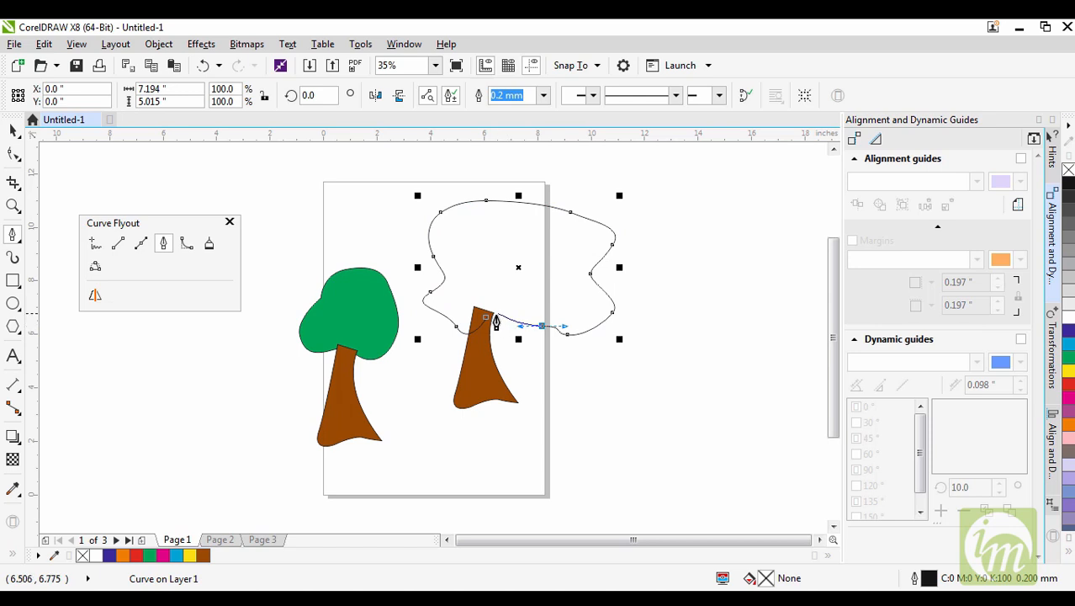
{"action": "left_click", "coordinate": [486, 318]}
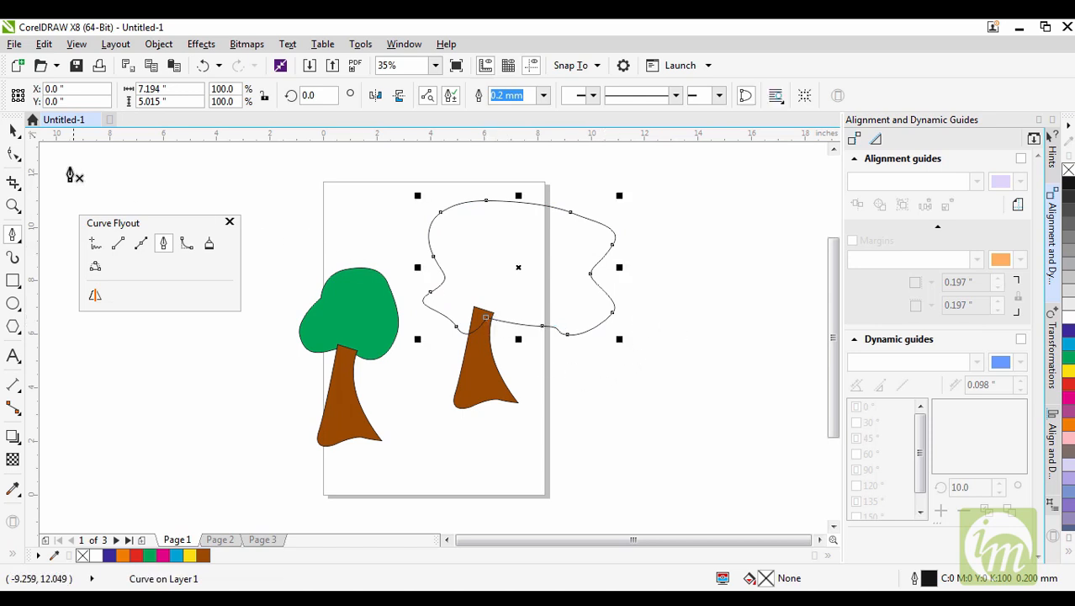
{"action": "left_click", "coordinate": [14, 132]}
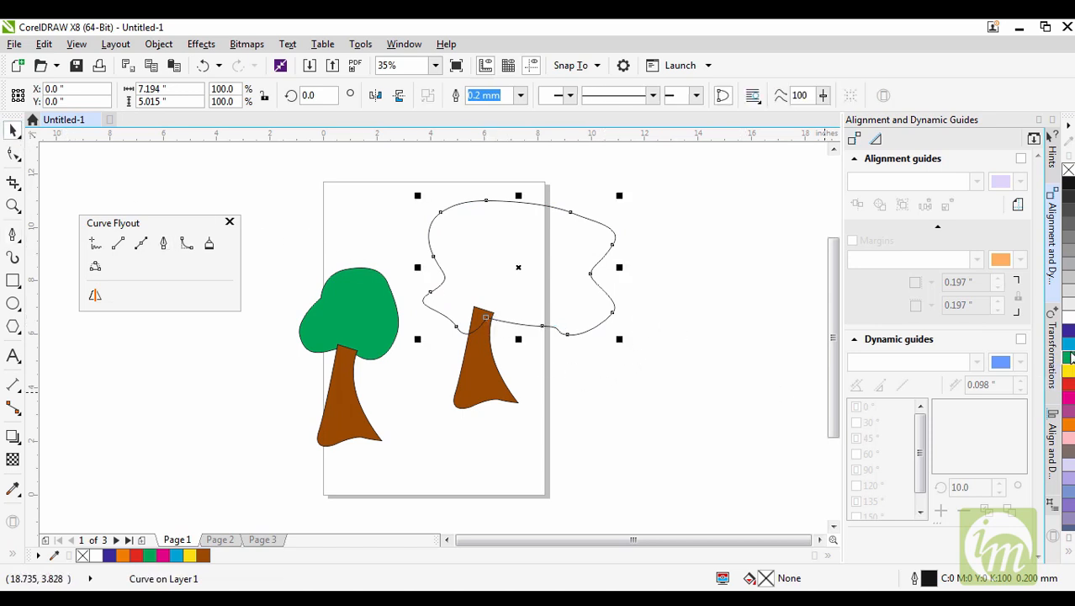
{"action": "left_click", "coordinate": [598, 327]}
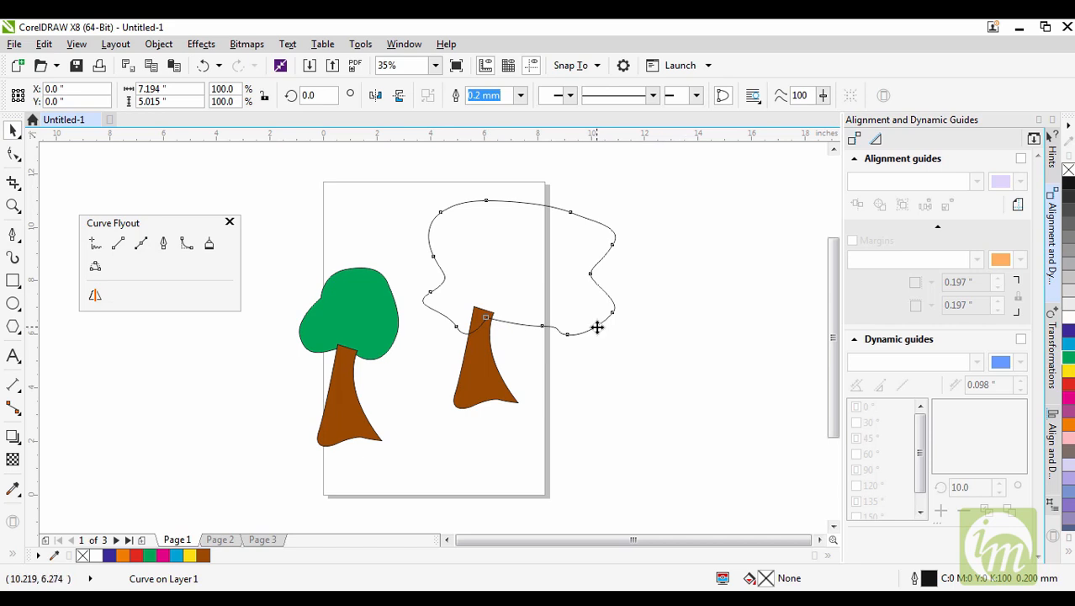
{"action": "left_click", "coordinate": [1069, 358]}
{"action": "left_click", "coordinate": [620, 381]}
Step: Enlarge the duplicated trunk proportionally and shift it slightly right beneath the large canopy
{"action": "left_click", "coordinate": [473, 368]}
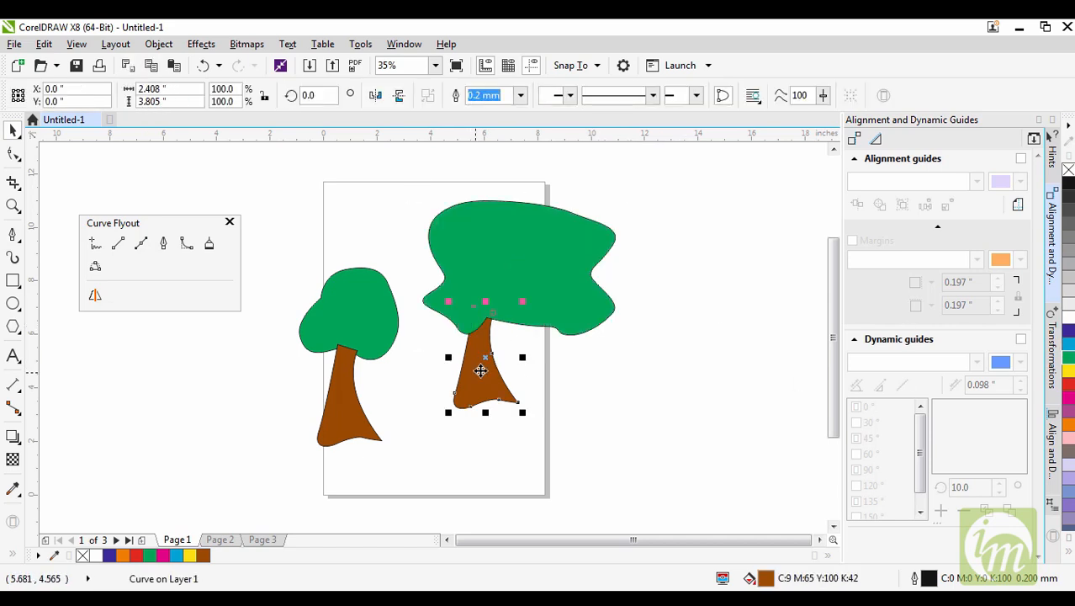
{"action": "left_click_drag", "start_coordinate": [522, 413], "coordinate": [559, 472]}
{"action": "left_click_drag", "start_coordinate": [504, 429], "coordinate": [518, 428]}
{"action": "left_click", "coordinate": [631, 387]}
Step: Node-edit the large canopy with the Shape tool, repositioning the nodes around the notch on its right edge
{"action": "left_click", "coordinate": [569, 288]}
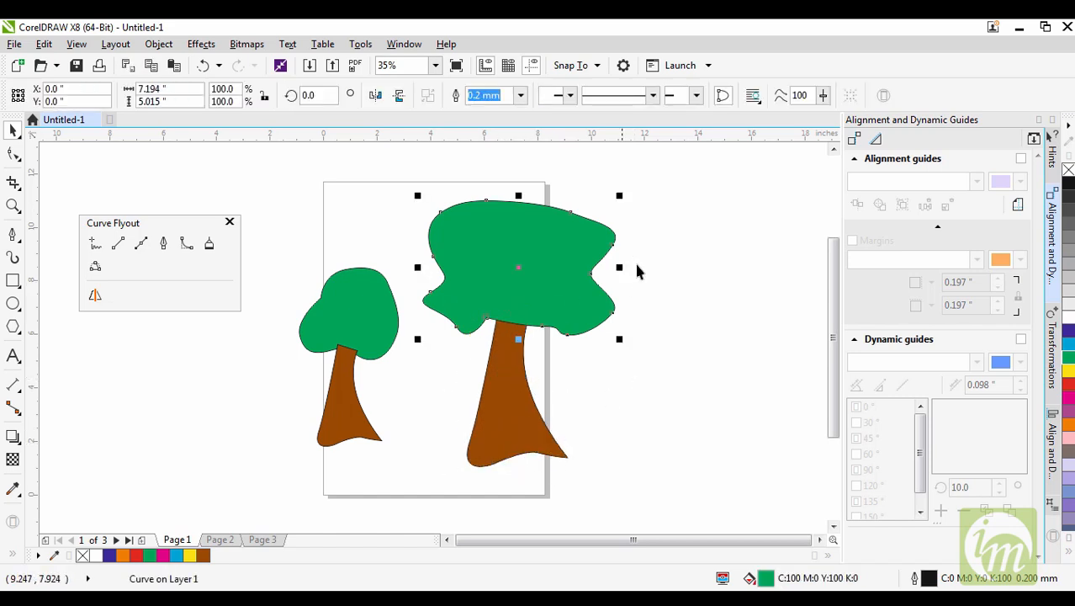
{"action": "left_click", "coordinate": [13, 156]}
{"action": "left_click_drag", "start_coordinate": [615, 243], "coordinate": [615, 199]}
{"action": "left_click_drag", "start_coordinate": [591, 275], "coordinate": [600, 287]}
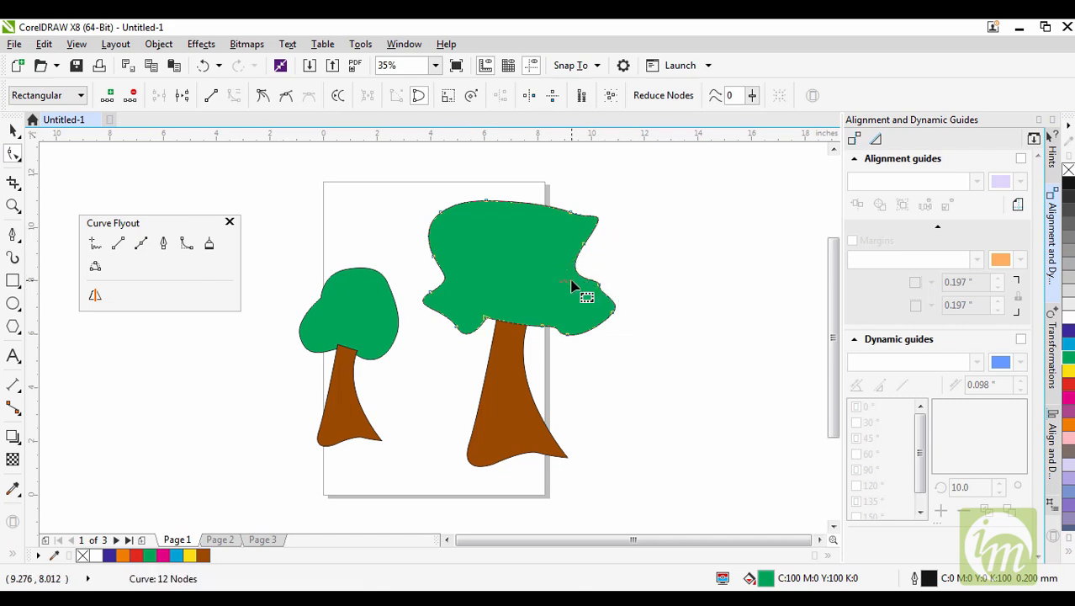
Step: Adjust the canopy's upper-right nodes and handles to open the notch and form a lobe at that corner
{"action": "left_click", "coordinate": [584, 244]}
{"action": "left_click", "coordinate": [579, 282]}
{"action": "left_click", "coordinate": [584, 246]}
{"action": "left_click_drag", "start_coordinate": [558, 284], "coordinate": [589, 283]}
{"action": "left_click_drag", "start_coordinate": [568, 215], "coordinate": [593, 192]}
{"action": "left_click_drag", "start_coordinate": [587, 244], "coordinate": [596, 237]}
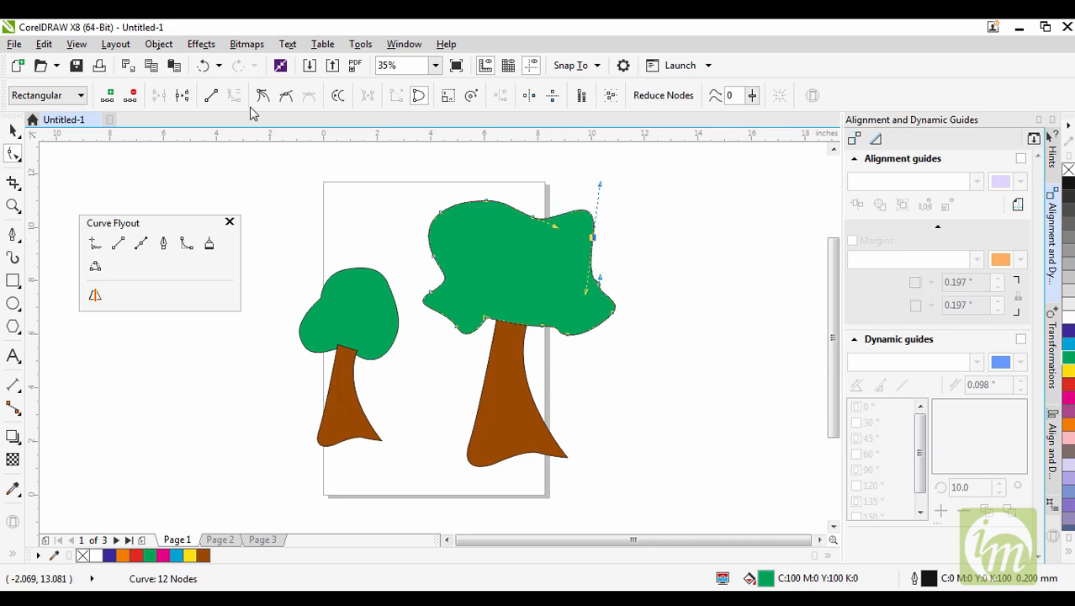
Step: Make the canopy's right-edge node smooth and pull its lower-right edge inward into a rounded outline
{"action": "left_click", "coordinate": [285, 95]}
{"action": "mouse_move", "coordinate": [587, 294]}
{"action": "left_mouse_down"}
{"action": "mouse_move", "coordinate": [605, 270]}
{"action": "mouse_move", "coordinate": [609, 322]}
{"action": "mouse_move", "coordinate": [594, 310]}
{"action": "left_mouse_up"}
{"action": "left_click", "coordinate": [612, 313]}
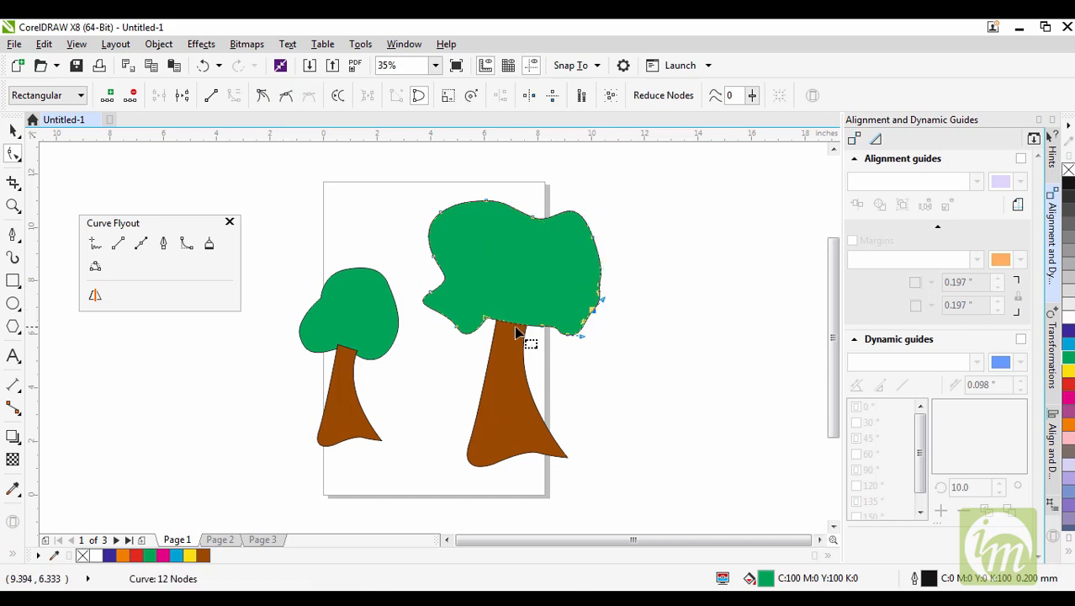
Step: Raise the canopy's lower-left and top nodes, and bend its underside upward above the trunk
{"action": "mouse_move", "coordinate": [457, 328]}
{"action": "left_mouse_down"}
{"action": "mouse_move", "coordinate": [457, 316]}
{"action": "mouse_move", "coordinate": [425, 296]}
{"action": "mouse_move", "coordinate": [461, 307]}
{"action": "left_mouse_up"}
{"action": "left_click_drag", "start_coordinate": [533, 221], "coordinate": [543, 190]}
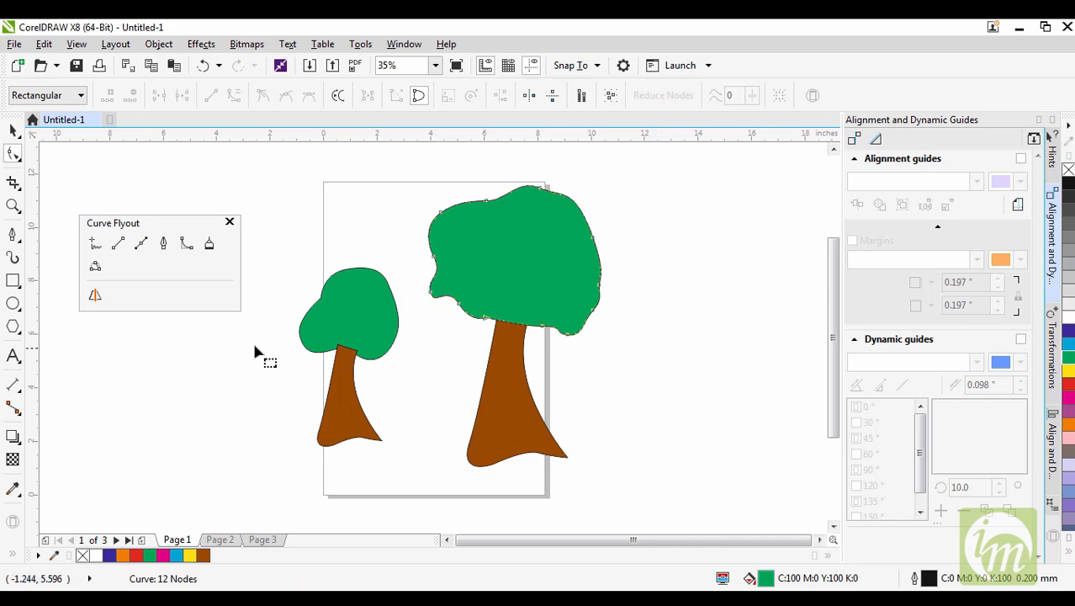
{"action": "left_click", "coordinate": [512, 322]}
{"action": "mouse_move", "coordinate": [515, 327]}
{"action": "left_mouse_down"}
{"action": "mouse_move", "coordinate": [504, 311]}
{"action": "mouse_move", "coordinate": [519, 305]}
{"action": "mouse_move", "coordinate": [516, 316]}
{"action": "left_mouse_up"}
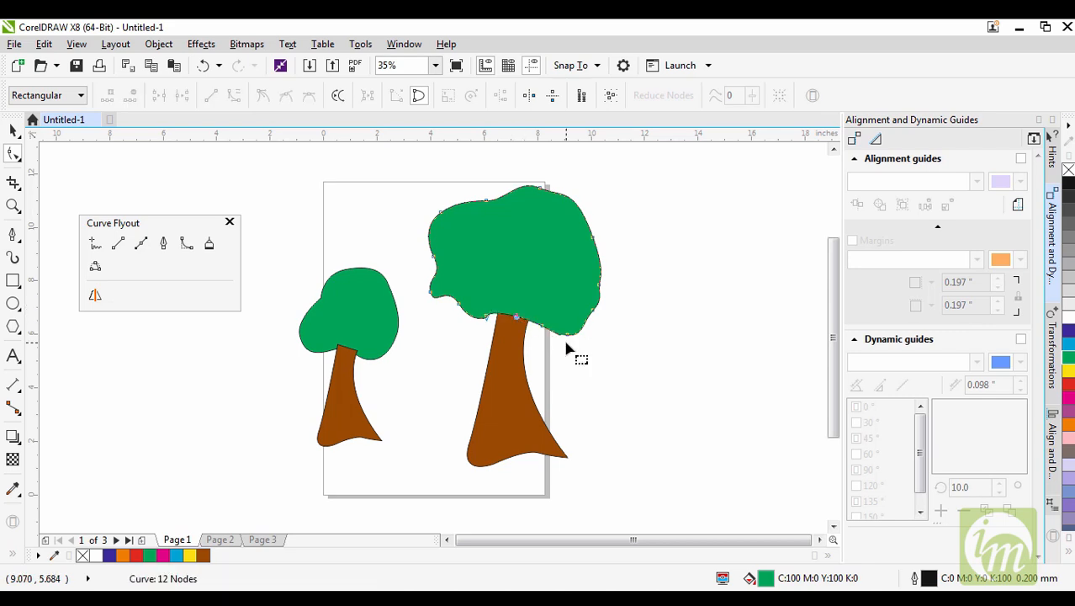
Step: Pull the canopy's upper-right curve inward and raise the segment at its lower right
{"action": "left_click", "coordinate": [571, 202]}
{"action": "left_click_drag", "start_coordinate": [574, 202], "coordinate": [559, 217]}
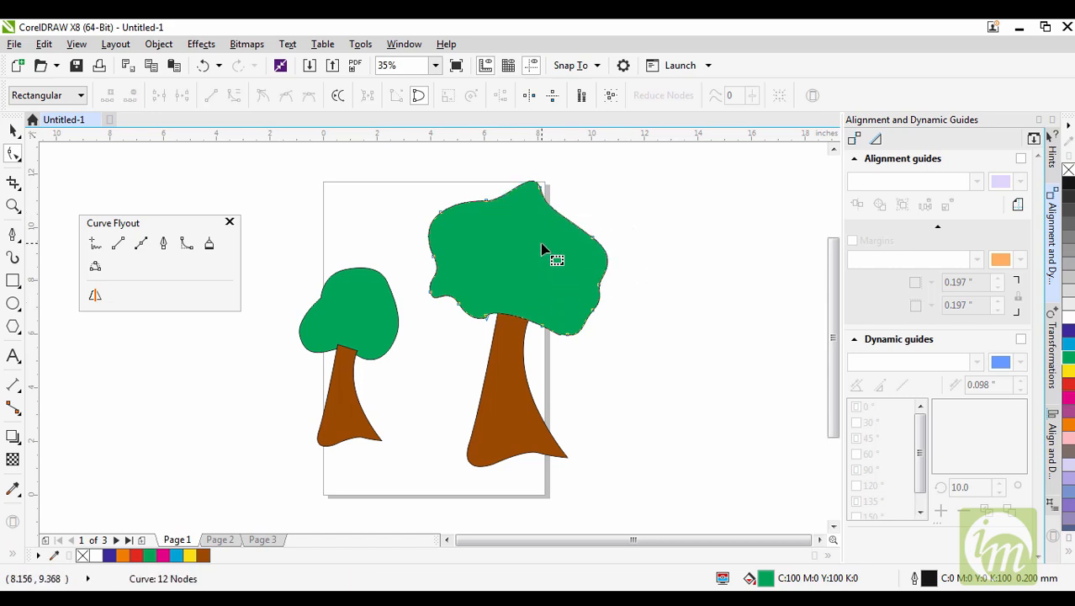
{"action": "left_click", "coordinate": [570, 322]}
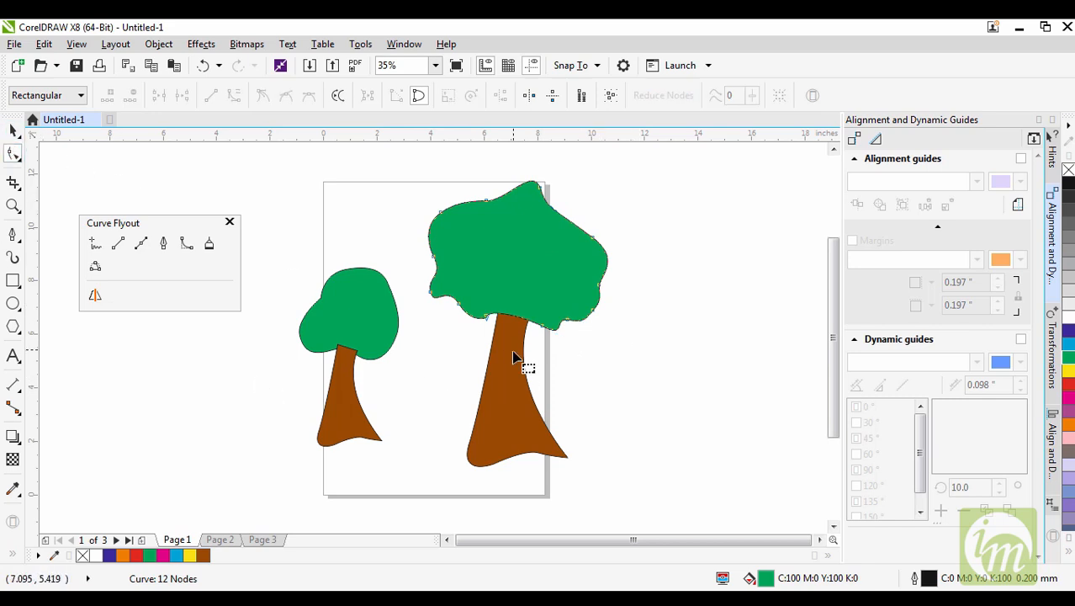
Step: Curve the canopy's underside to follow the trunk's top and add a node to refine that segment
{"action": "left_click", "coordinate": [517, 320]}
{"action": "left_click_drag", "start_coordinate": [517, 318], "coordinate": [518, 309]}
{"action": "left_click_drag", "start_coordinate": [476, 323], "coordinate": [512, 312]}
{"action": "double_click", "coordinate": [521, 314]}
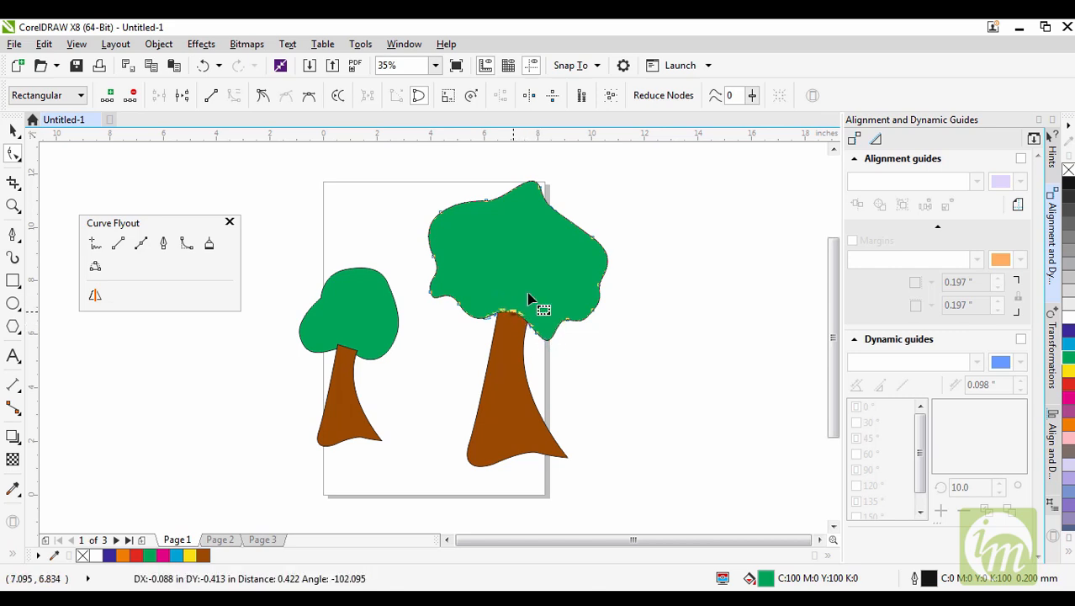
Step: Add a node on the canopy's upper-right edge and reshape the peak into a rounded top with a shallow dip beside it
{"action": "left_click", "coordinate": [563, 217]}
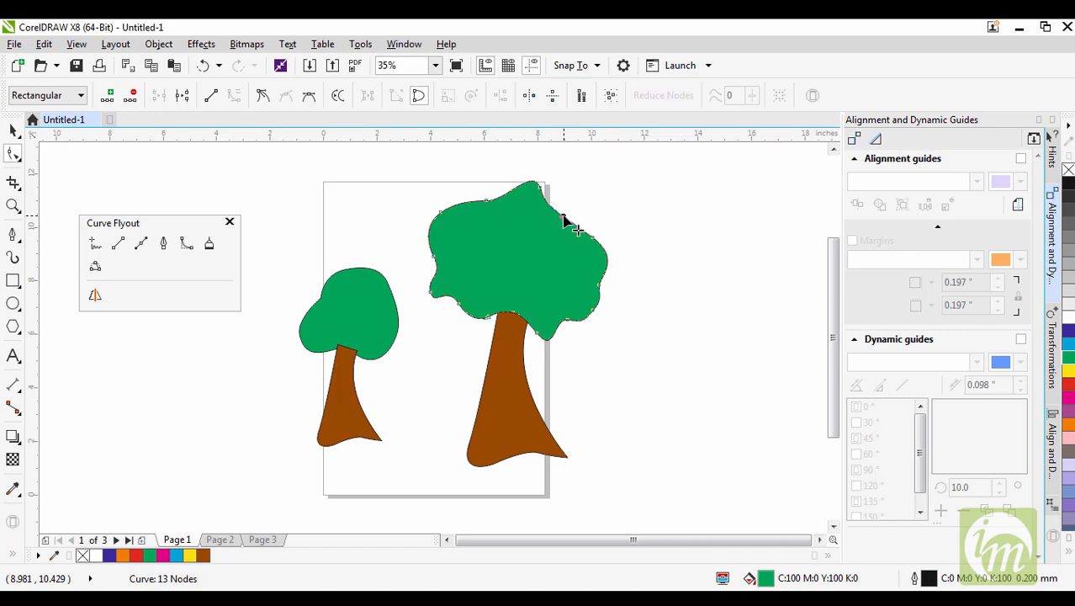
{"action": "key", "text": "KP_Add"}
{"action": "mouse_move", "coordinate": [563, 220]}
{"action": "left_mouse_down"}
{"action": "mouse_move", "coordinate": [555, 227]}
{"action": "mouse_move", "coordinate": [521, 185]}
{"action": "mouse_move", "coordinate": [510, 192]}
{"action": "left_mouse_up"}
Step: Reshape the large trunk's base into a row of small root arches, converting its base nodes to cusps
{"action": "left_click", "coordinate": [517, 442]}
{"action": "left_click_drag", "start_coordinate": [568, 460], "coordinate": [530, 450]}
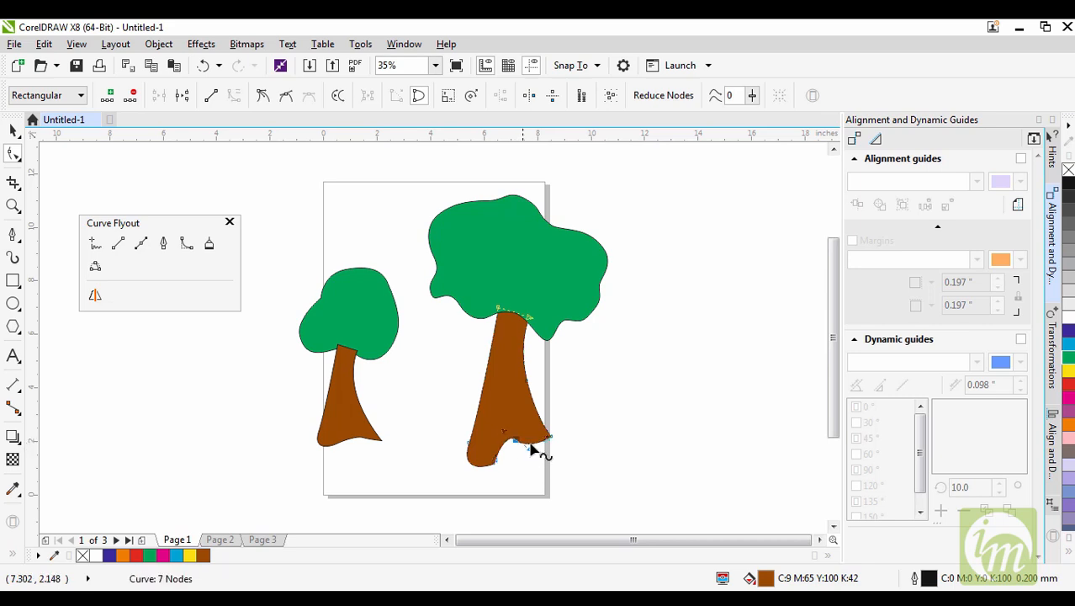
{"action": "left_click", "coordinate": [263, 98]}
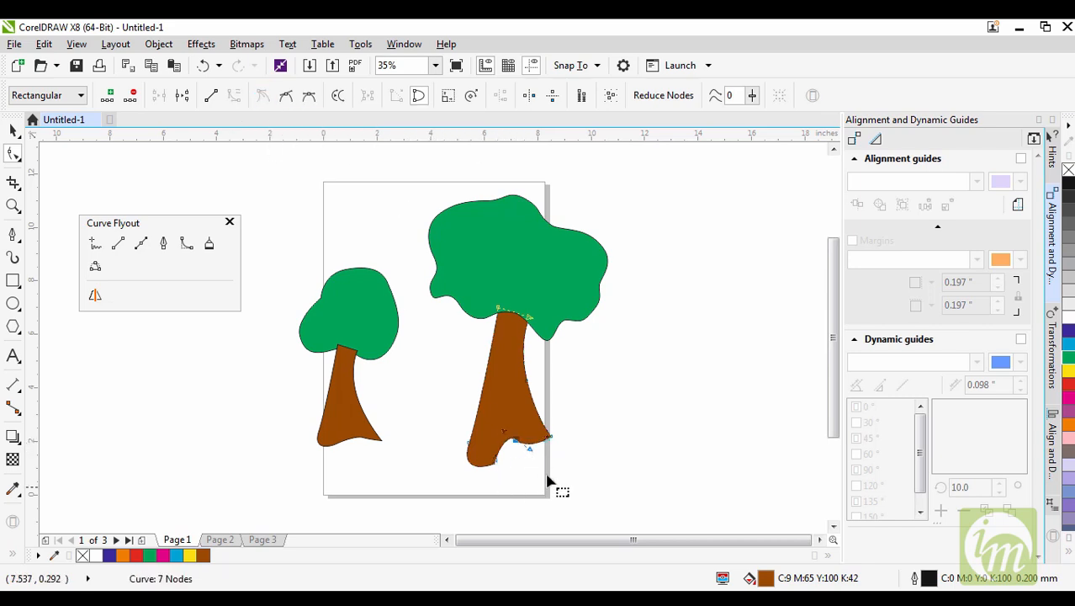
{"action": "left_click_drag", "start_coordinate": [532, 454], "coordinate": [480, 471]}
{"action": "left_click", "coordinate": [496, 469]}
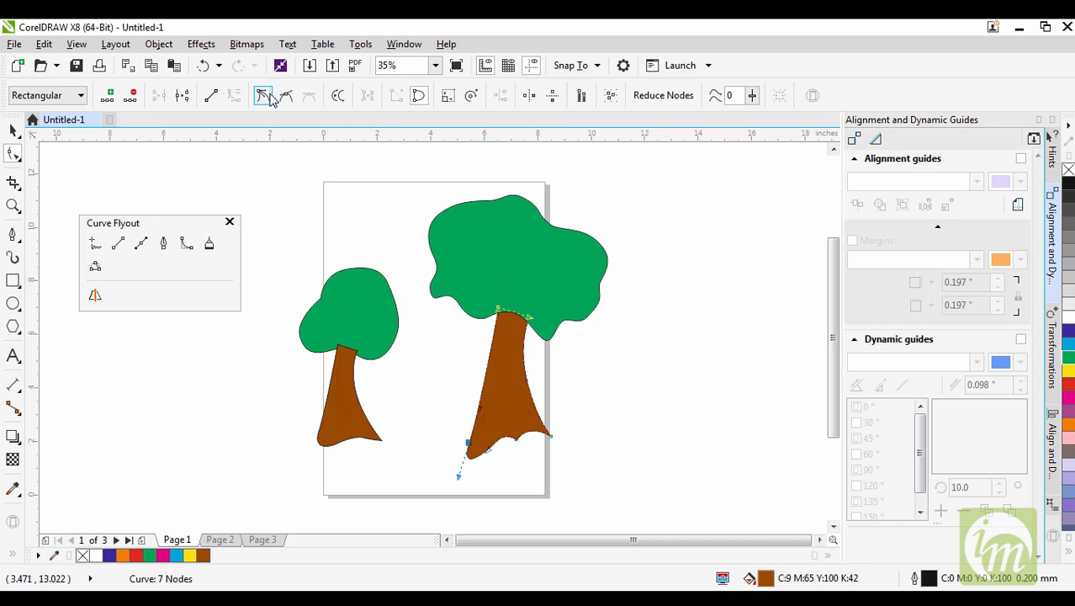
{"action": "left_click_drag", "start_coordinate": [459, 476], "coordinate": [491, 434]}
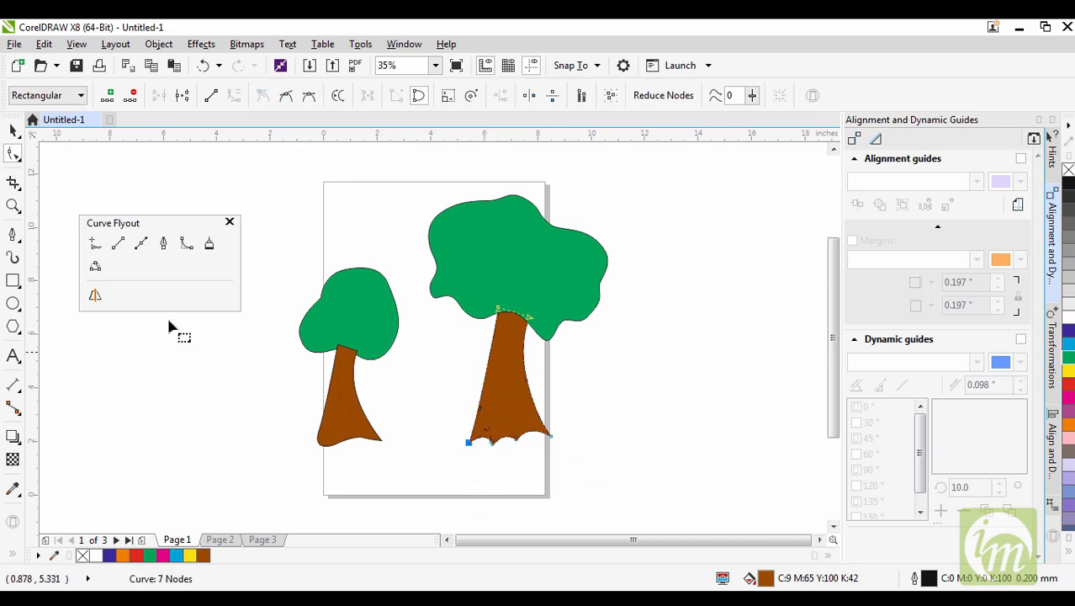
Step: Select the small tree's brown trunk with the Pick tool and delete it
{"action": "left_click", "coordinate": [13, 133]}
{"action": "left_click", "coordinate": [349, 307]}
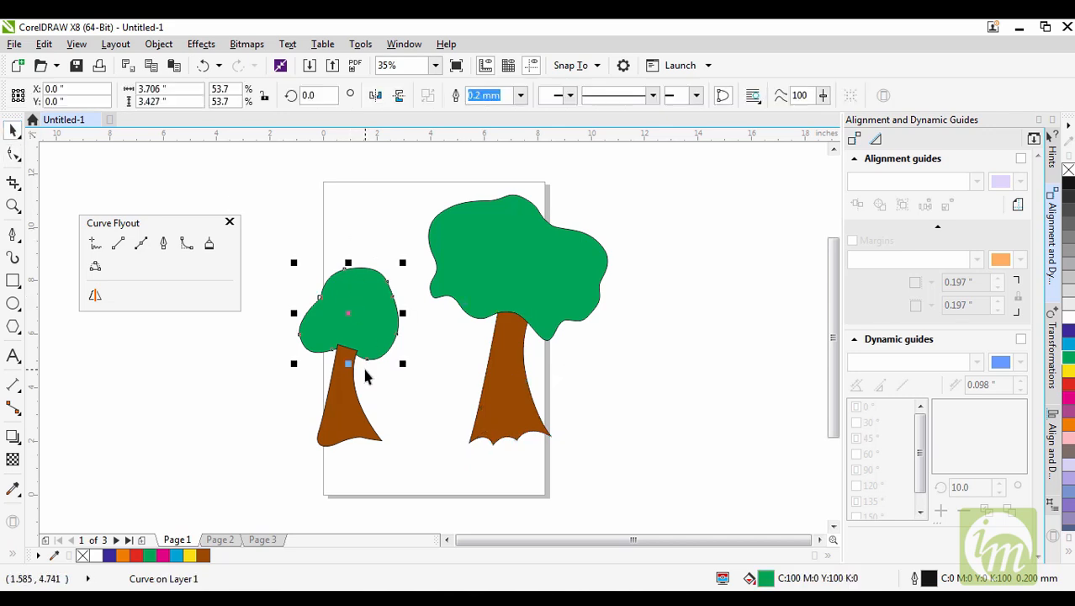
{"action": "left_click", "coordinate": [349, 412]}
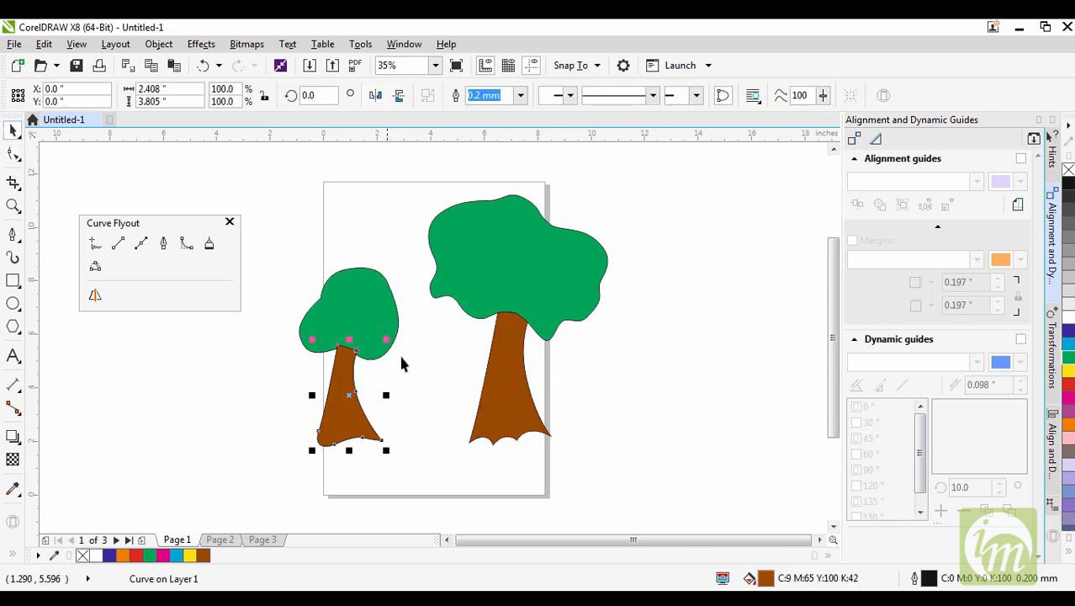
{"action": "left_click", "coordinate": [367, 419]}
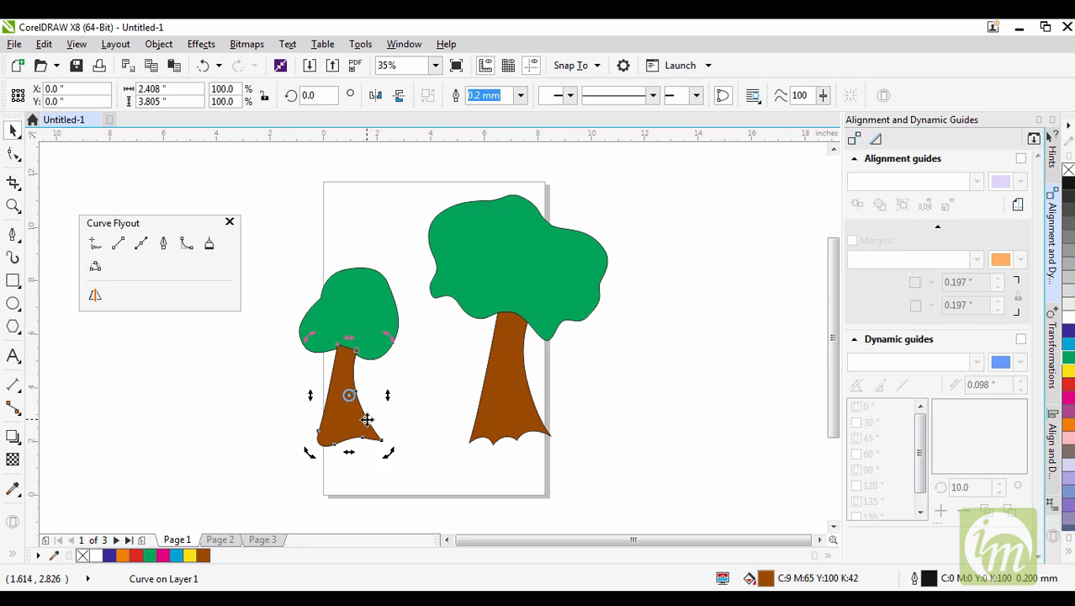
{"action": "key", "text": "Delete"}
Step: Move the small green crown off the page to the lower left and the whole large tree off to the right, and clear the selection
{"action": "left_click", "coordinate": [367, 332]}
{"action": "left_click_drag", "start_coordinate": [367, 333], "coordinate": [260, 430]}
{"action": "left_click_drag", "start_coordinate": [428, 196], "coordinate": [589, 454]}
{"action": "left_click_drag", "start_coordinate": [526, 306], "coordinate": [716, 320]}
{"action": "left_click", "coordinate": [289, 291]}
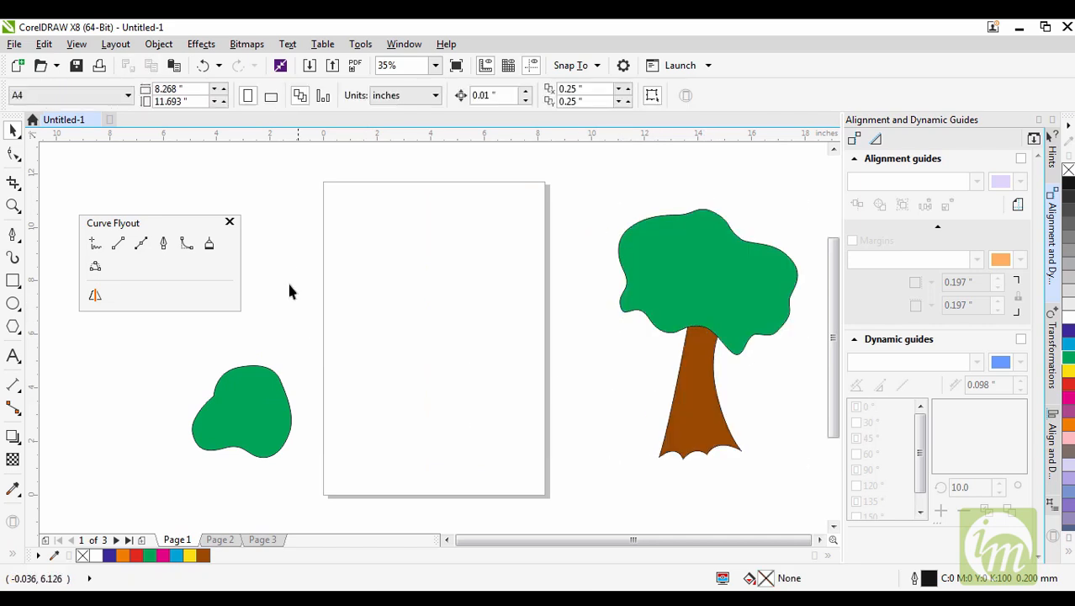
Step: Draw a closed, rounded outline about 6.8 by 6.9 inches on the page with the B-Spline tool, using seven control points
{"action": "left_click", "coordinate": [190, 245]}
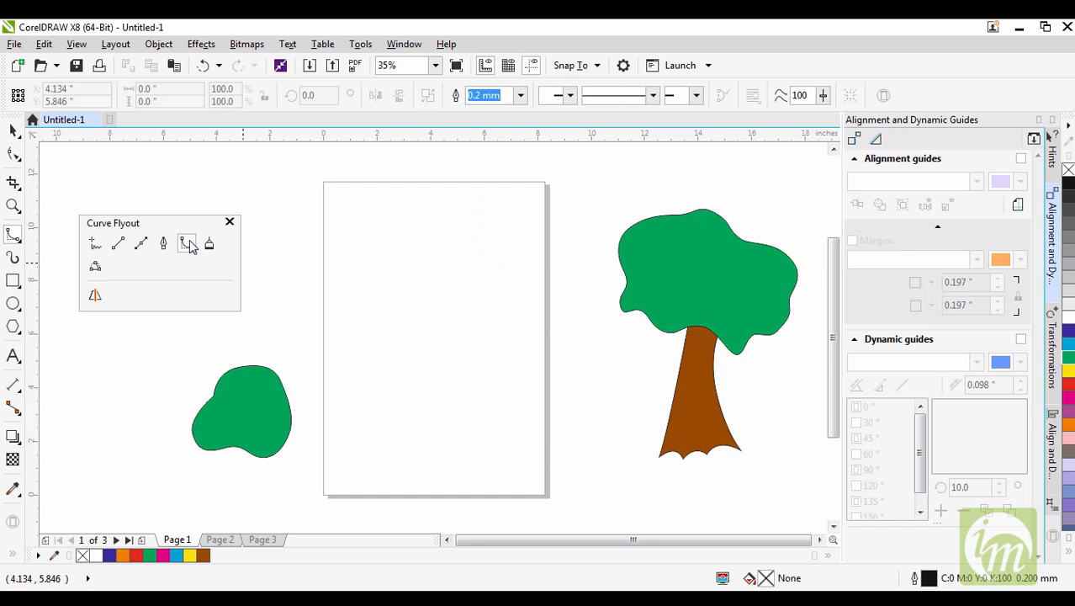
{"action": "left_click", "coordinate": [358, 320]}
{"action": "left_click", "coordinate": [415, 254]}
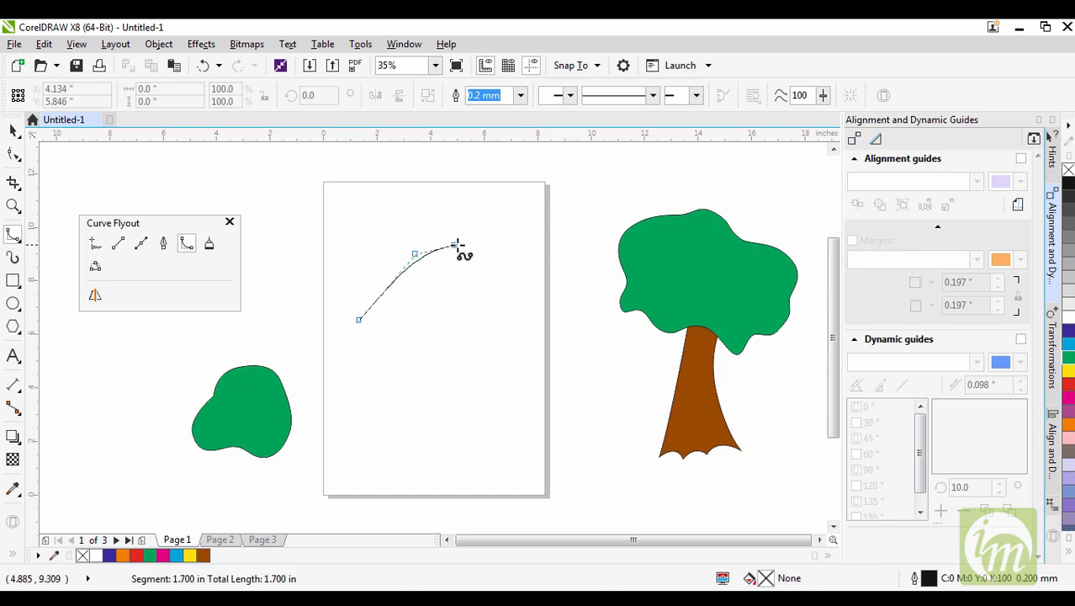
{"action": "left_click", "coordinate": [520, 272]}
{"action": "left_click", "coordinate": [537, 366]}
{"action": "left_click", "coordinate": [492, 447]}
{"action": "left_click", "coordinate": [384, 462]}
{"action": "left_click", "coordinate": [336, 371]}
{"action": "left_click", "coordinate": [360, 318]}
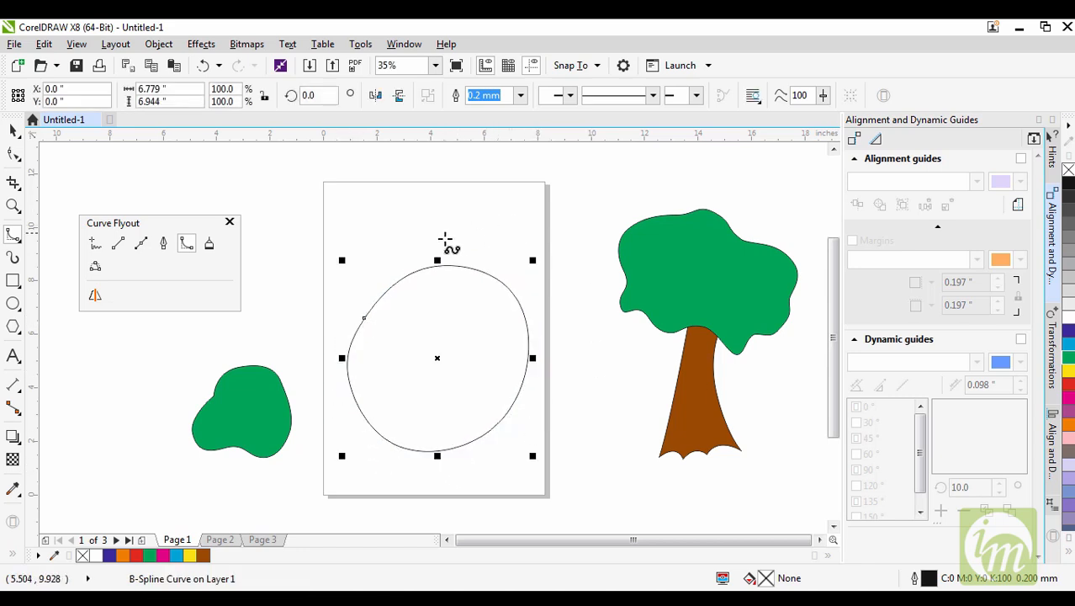
Step: Reshape the B-spline into a bean form, moving its upper and right control points outward and its lower-right and left ones inward
{"action": "left_click", "coordinate": [12, 154]}
{"action": "left_click_drag", "start_coordinate": [415, 254], "coordinate": [407, 228]}
{"action": "left_click_drag", "start_coordinate": [521, 273], "coordinate": [552, 245]}
{"action": "left_click_drag", "start_coordinate": [542, 376], "coordinate": [567, 407]}
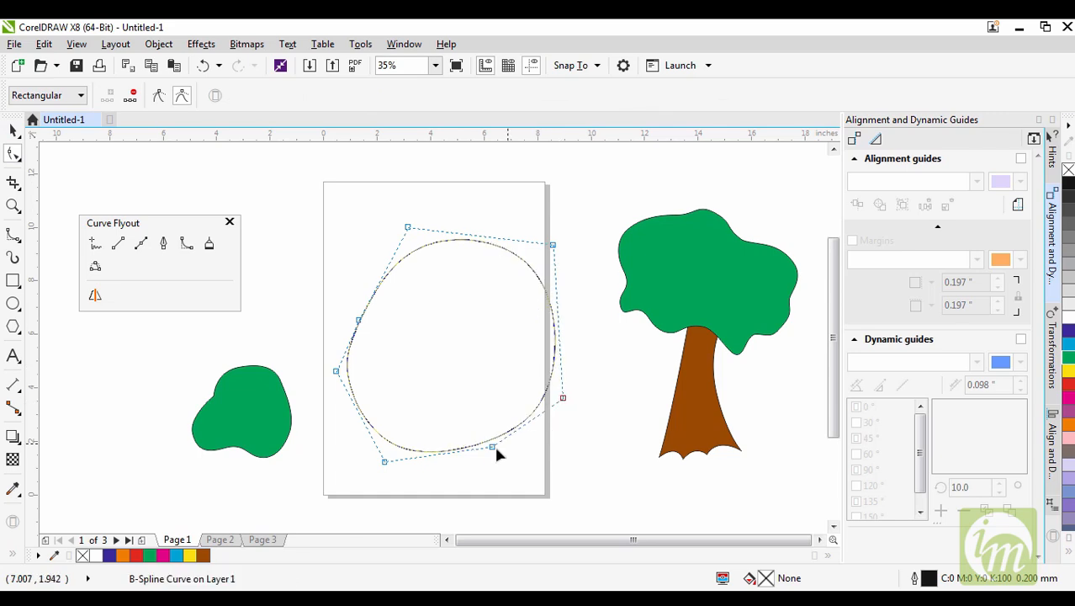
{"action": "left_click_drag", "start_coordinate": [494, 446], "coordinate": [466, 350]}
{"action": "left_click_drag", "start_coordinate": [363, 326], "coordinate": [420, 335]}
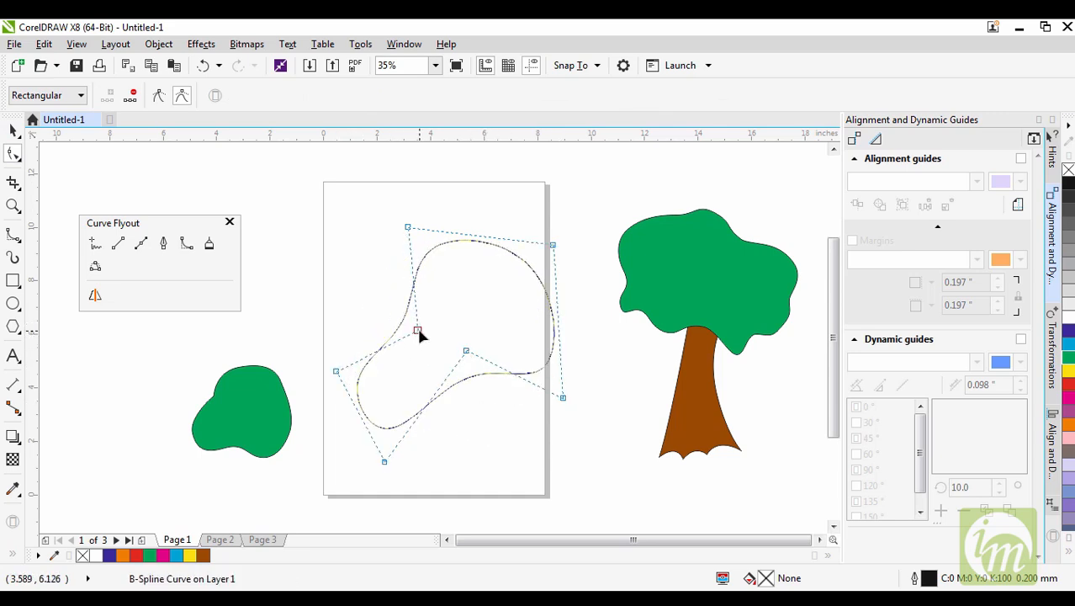
Step: Restore the B-spline's rounded outline by moving its left and lower-right control points back outward and pulling the upper-right one slightly in
{"action": "mouse_move", "coordinate": [552, 243]}
{"action": "left_mouse_down"}
{"action": "mouse_move", "coordinate": [478, 293]}
{"action": "mouse_move", "coordinate": [534, 250]}
{"action": "left_mouse_up"}
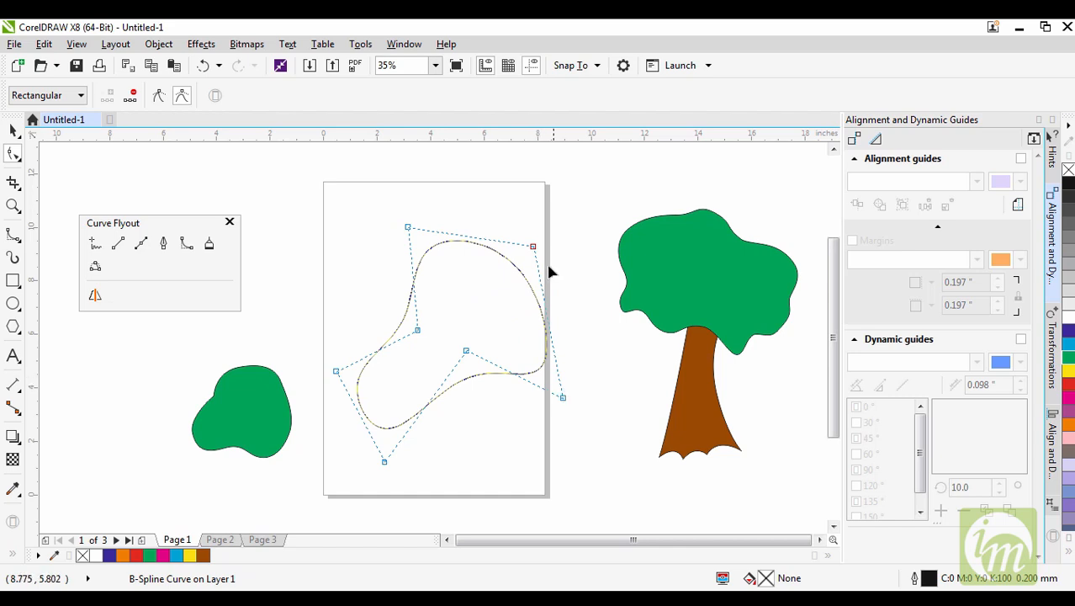
{"action": "left_click_drag", "start_coordinate": [419, 331], "coordinate": [360, 302]}
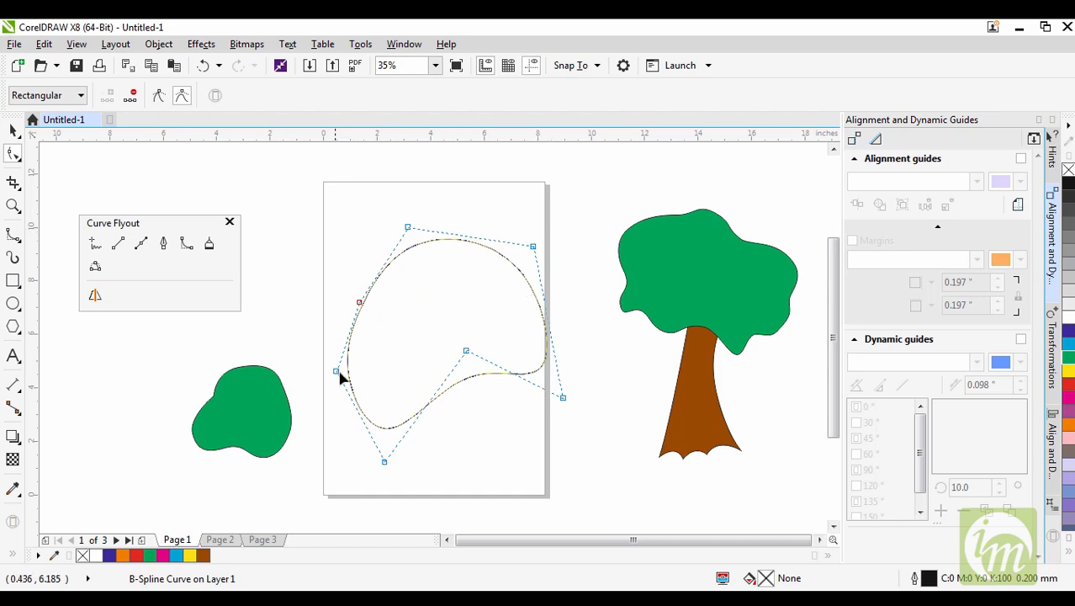
{"action": "left_click_drag", "start_coordinate": [469, 353], "coordinate": [499, 456]}
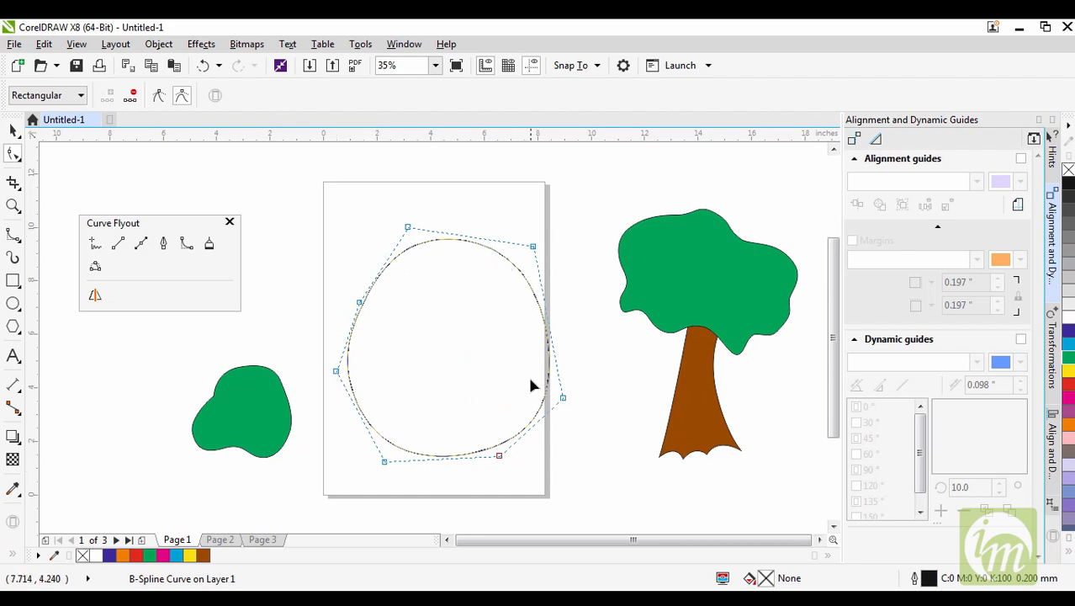
Step: Pull the B-spline's three right-hand control points inward to form a slanted egg, and fill it with yellow
{"action": "left_click_drag", "start_coordinate": [499, 458], "coordinate": [486, 401]}
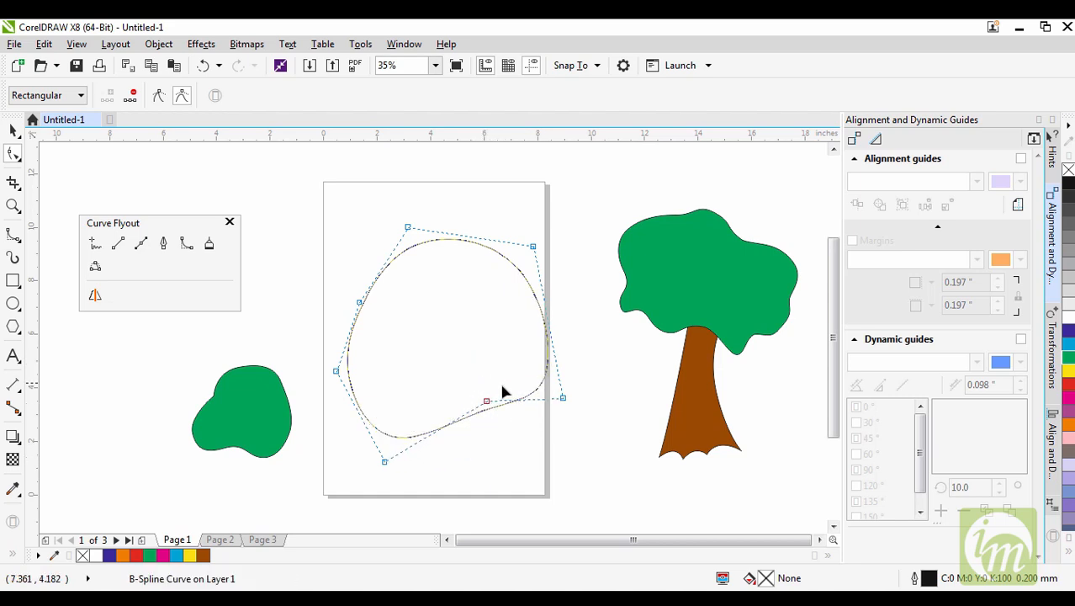
{"action": "left_click_drag", "start_coordinate": [565, 401], "coordinate": [530, 324]}
{"action": "left_click_drag", "start_coordinate": [535, 246], "coordinate": [500, 286]}
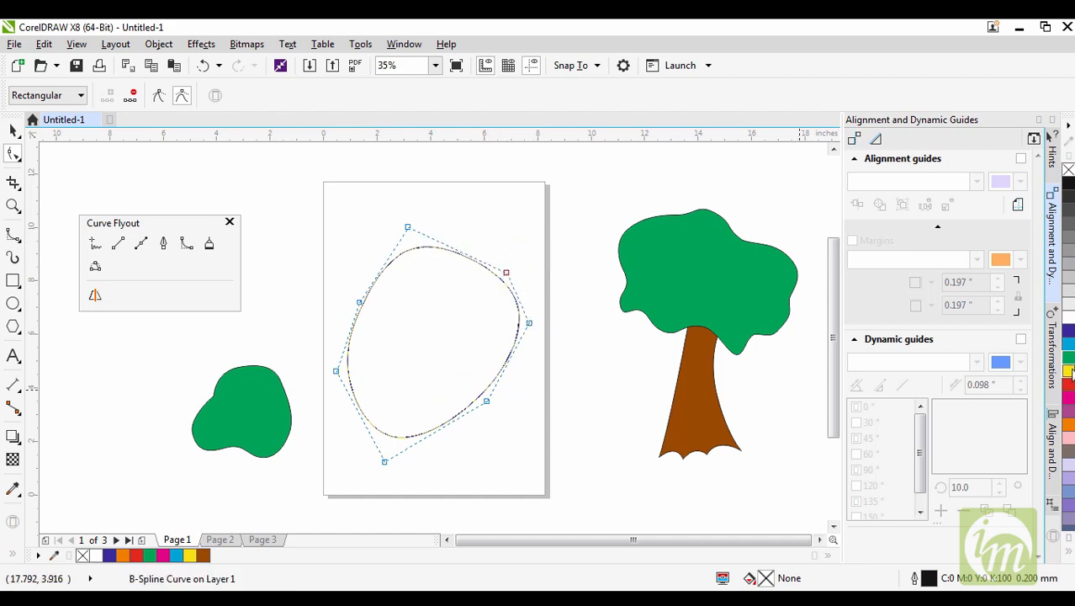
{"action": "left_click_drag", "start_coordinate": [1071, 371], "coordinate": [486, 364]}
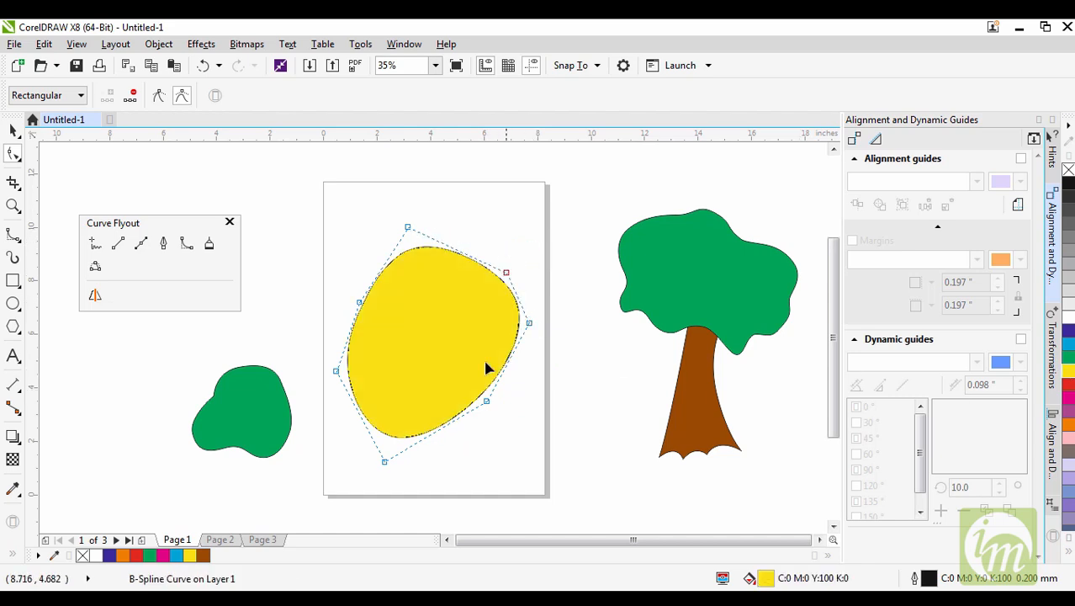
Step: Delete the yellow egg-shaped curve from the page
{"action": "left_click", "coordinate": [13, 131]}
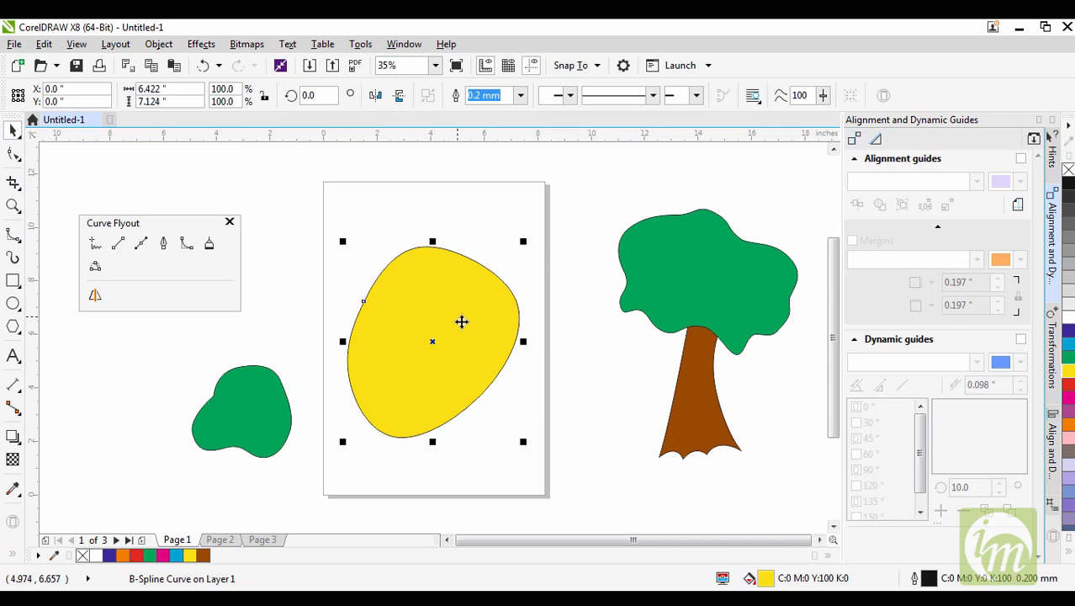
{"action": "key", "text": "Delete"}
{"action": "left_click", "coordinate": [164, 245]}
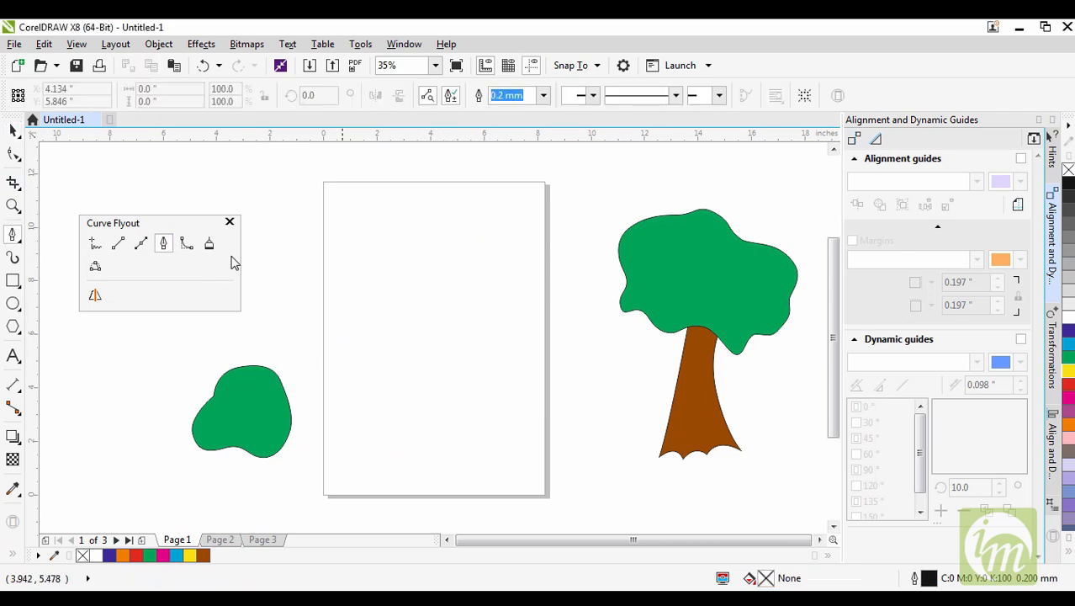
{"action": "left_click", "coordinate": [187, 244]}
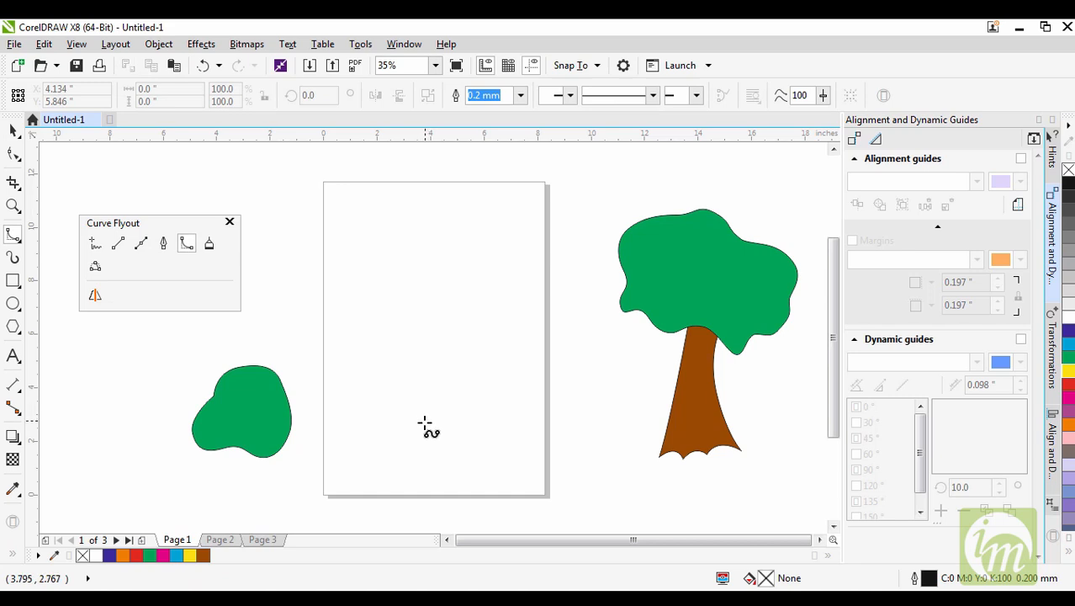
{"action": "key", "text": "space"}
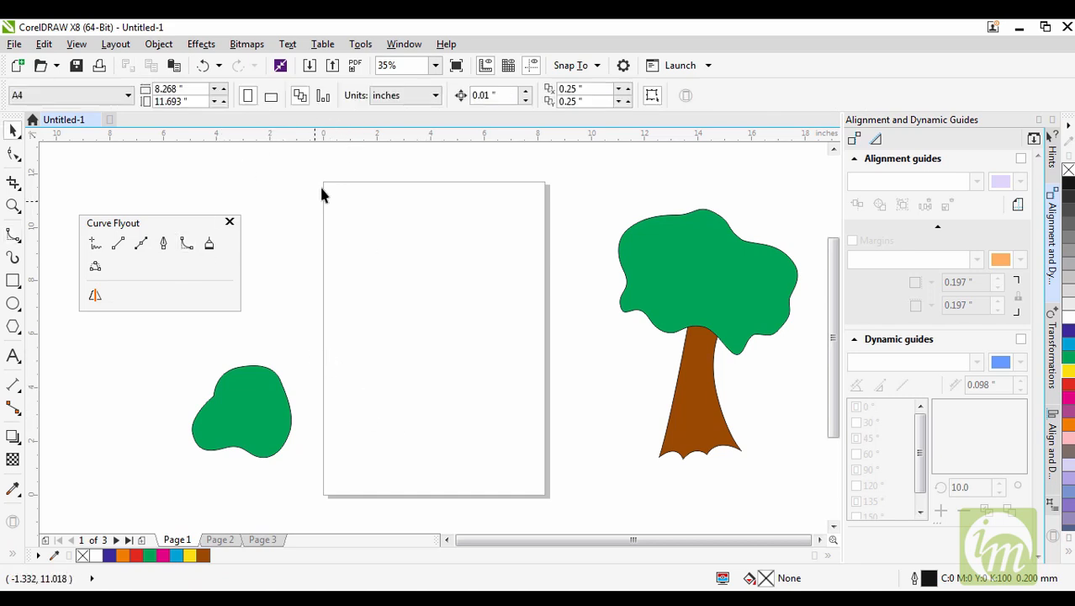
Step: Switch the A4 page to landscape and move the small green crown further left, clear of the page
{"action": "left_click", "coordinate": [271, 96]}
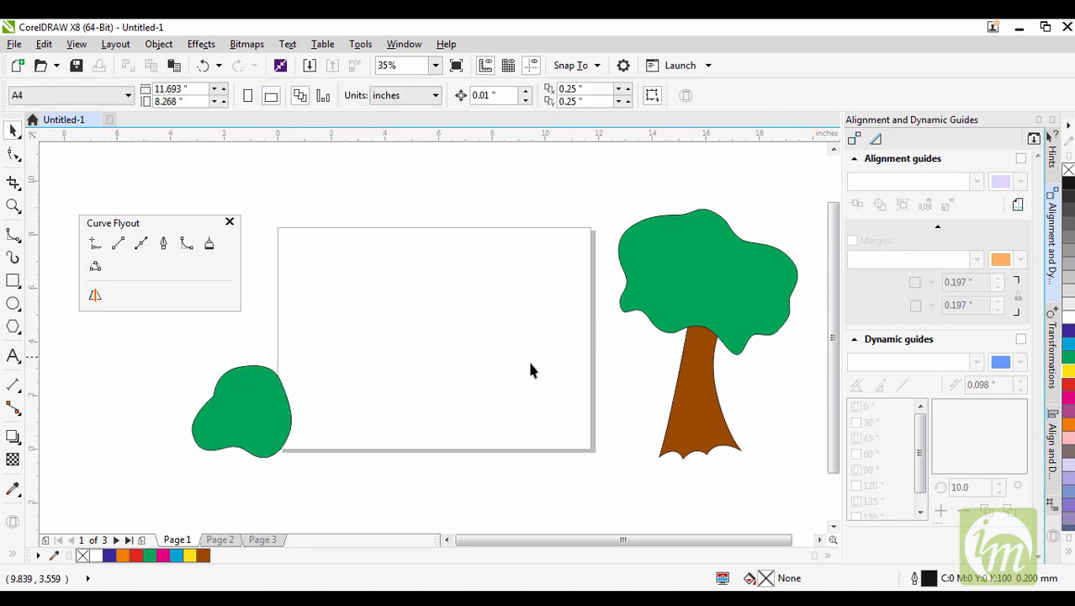
{"action": "left_click", "coordinate": [187, 242]}
{"action": "left_click", "coordinate": [14, 131]}
{"action": "left_click_drag", "start_coordinate": [257, 421], "coordinate": [163, 416]}
Step: Draw a closed B-spline ground shape about 11.8 by 2.3 inches across the page's lower edge, with a gently arched top
{"action": "left_click", "coordinate": [187, 243]}
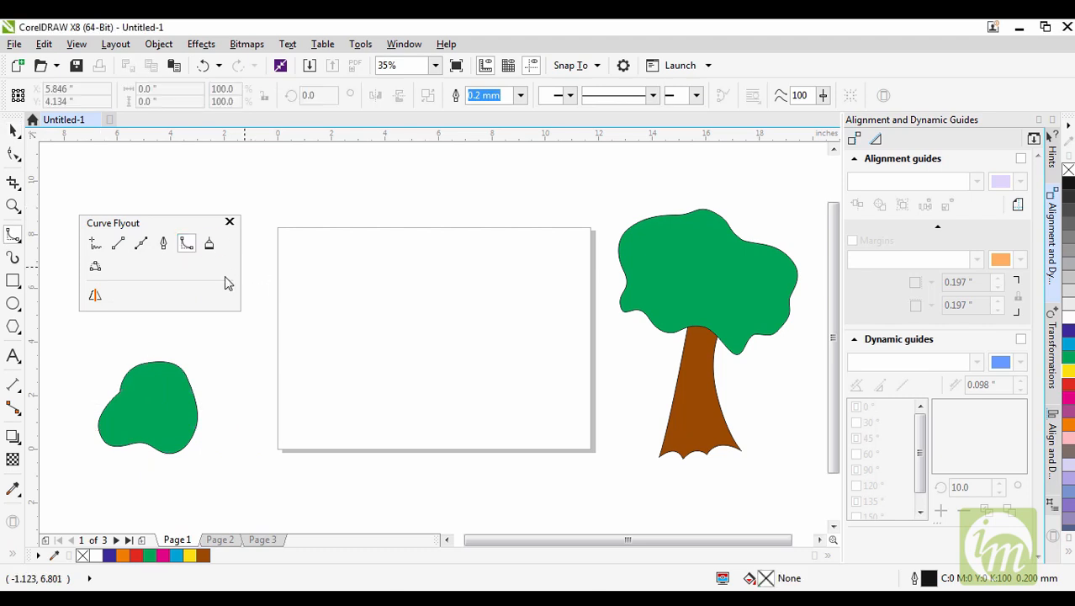
{"action": "left_click", "coordinate": [277, 420]}
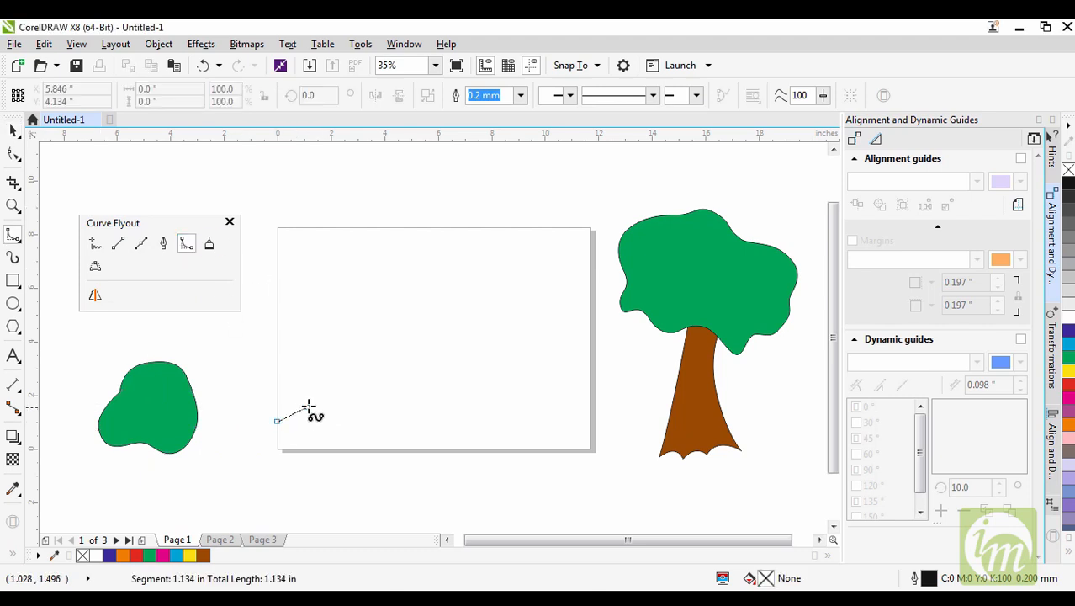
{"action": "left_click", "coordinate": [402, 392]}
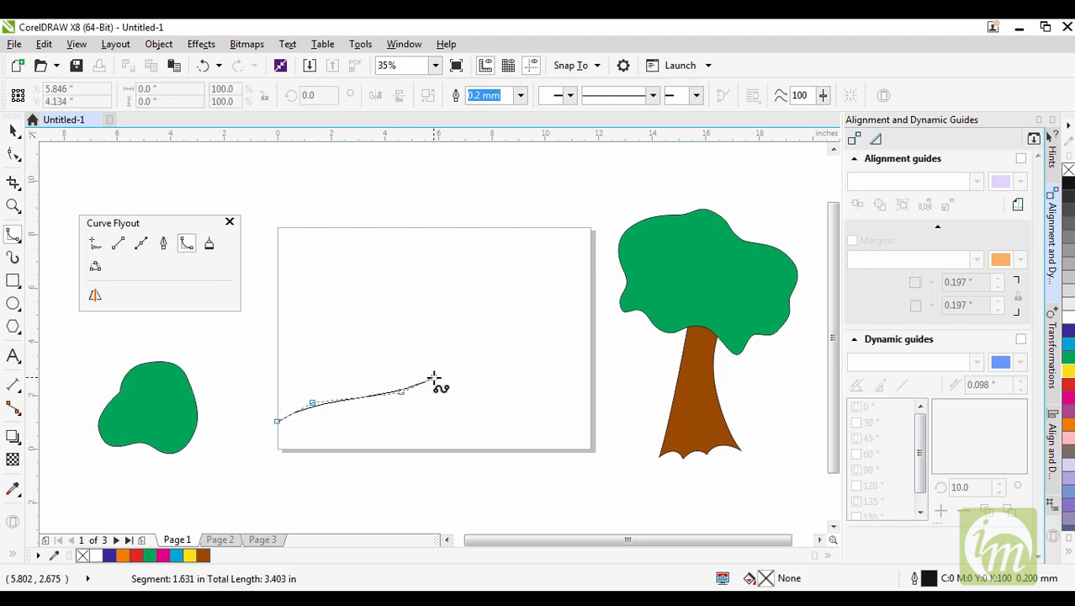
{"action": "left_click", "coordinate": [490, 388]}
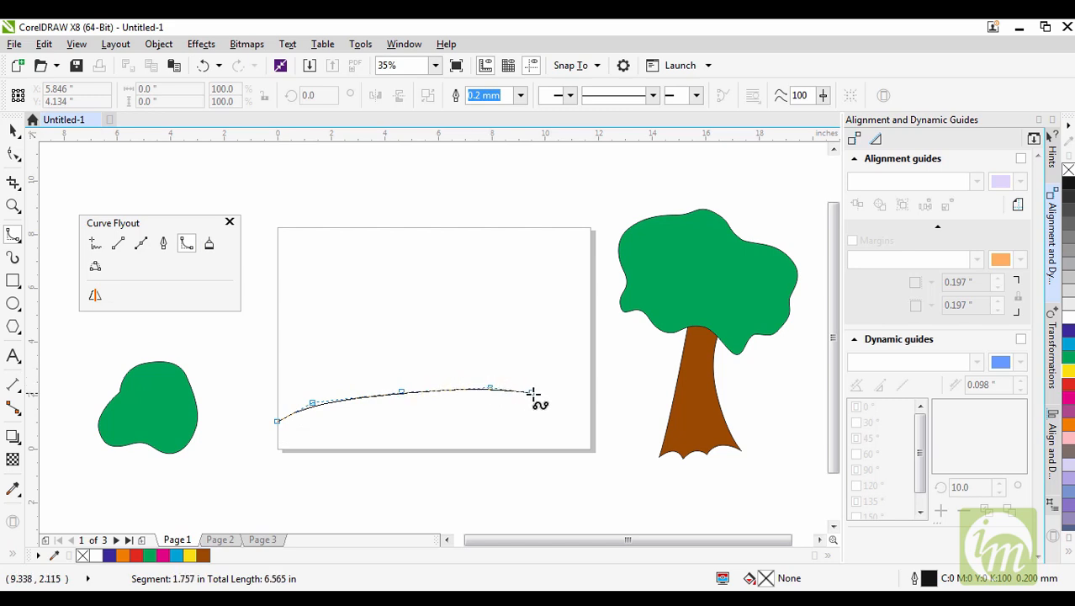
{"action": "left_click", "coordinate": [590, 405]}
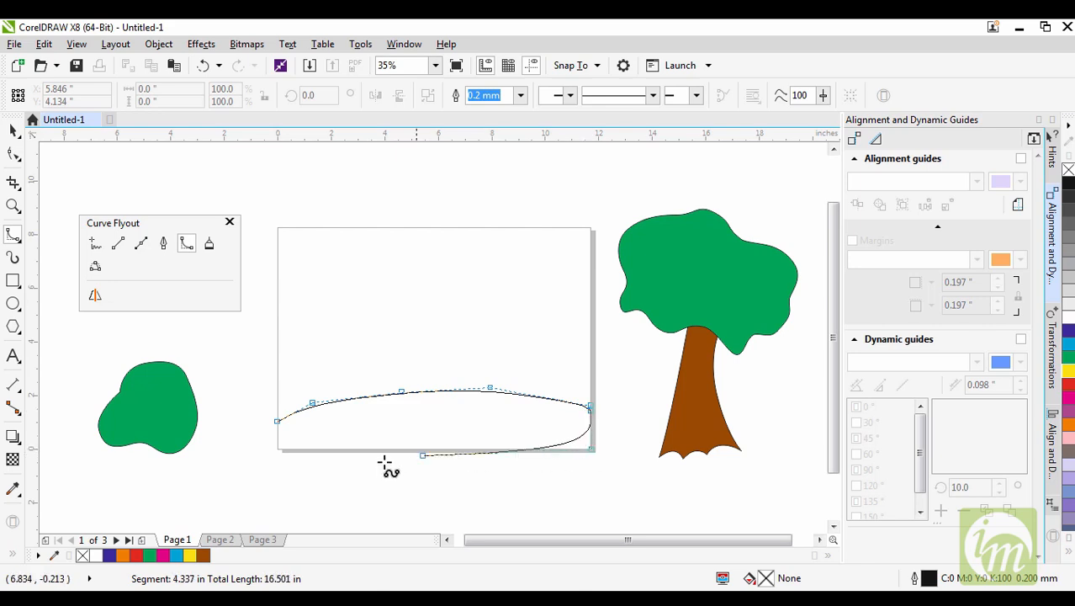
{"action": "left_click", "coordinate": [592, 451]}
{"action": "left_click", "coordinate": [558, 451]}
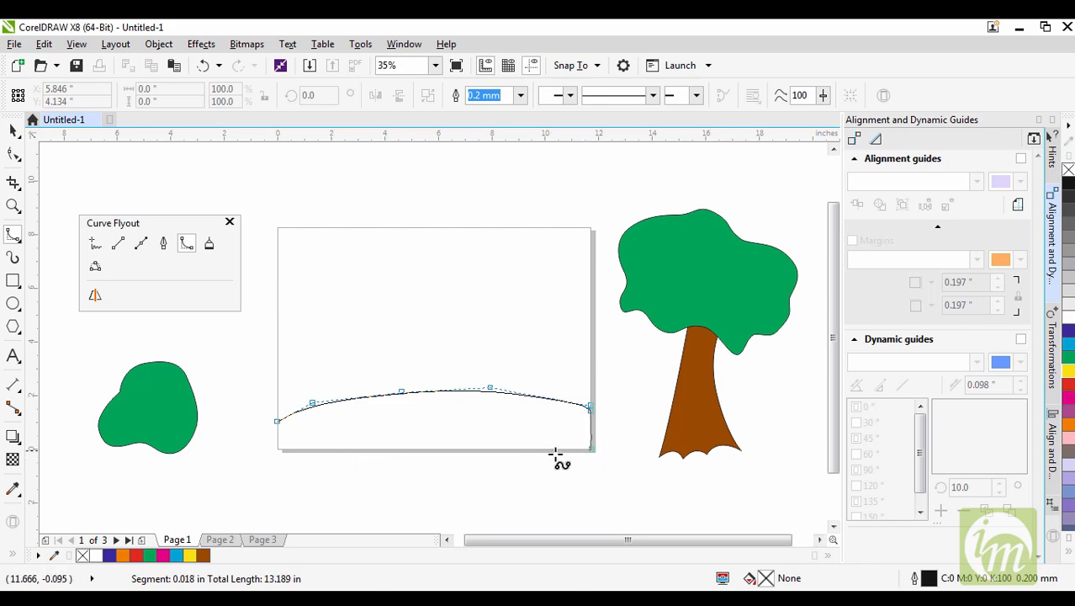
{"action": "double_click", "coordinate": [277, 452]}
{"action": "left_click", "coordinate": [276, 421]}
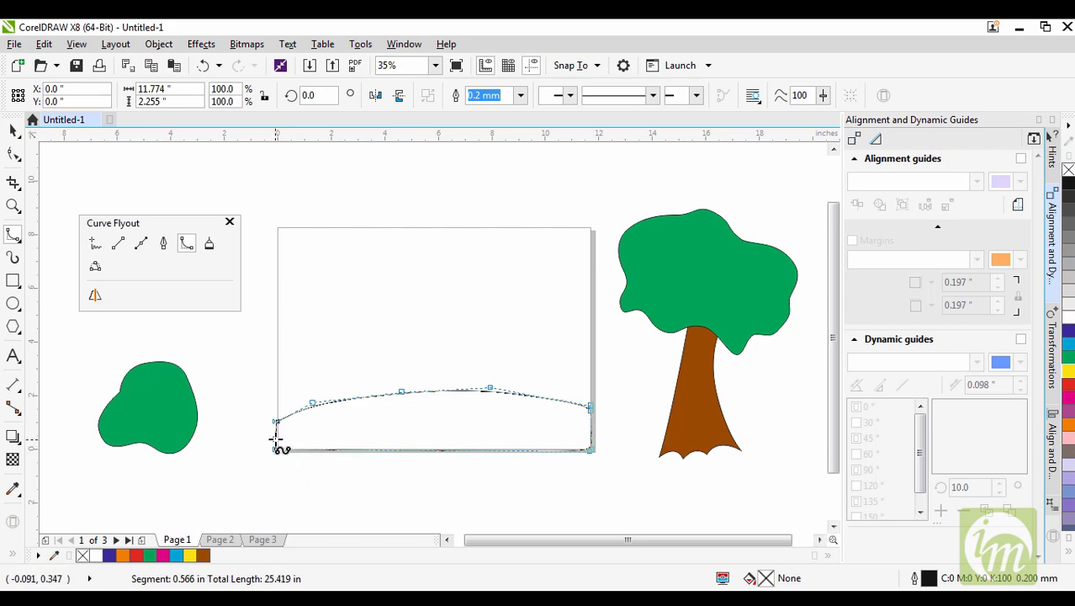
{"action": "left_click", "coordinate": [275, 438]}
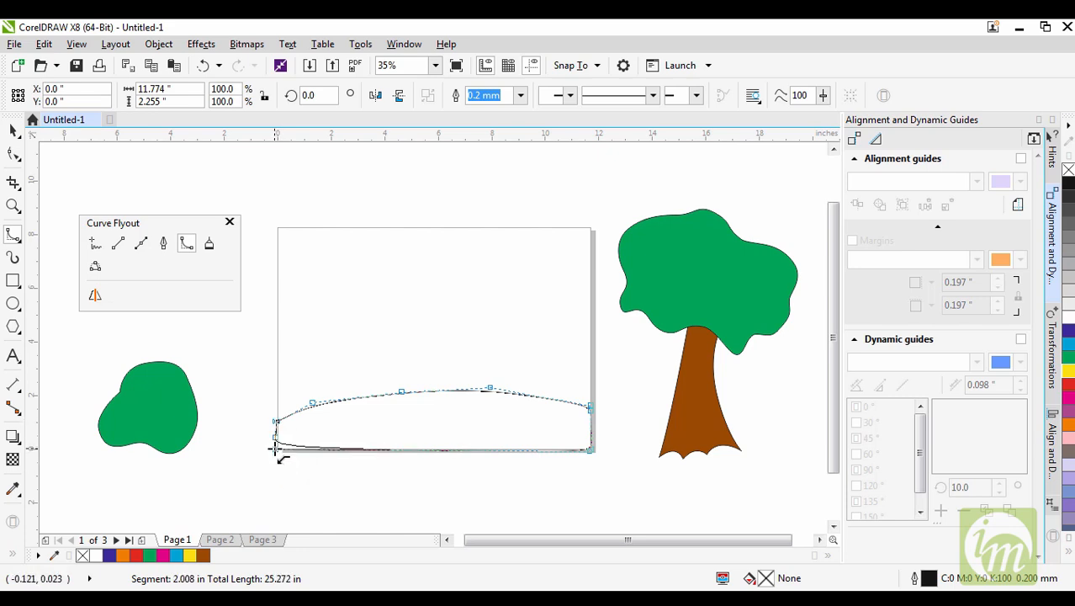
{"action": "left_click", "coordinate": [276, 448]}
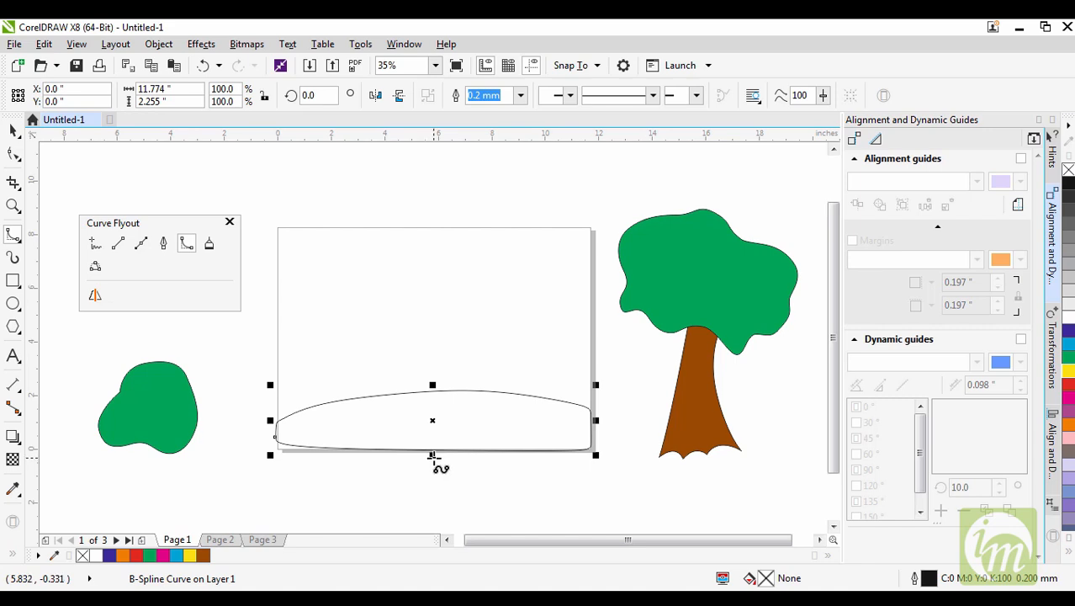
Step: Scale the B-spline ground shape down to about 4.4 by 0.84 inches and place it against the page's lower right edge
{"action": "left_click_drag", "start_coordinate": [427, 436], "coordinate": [417, 347]}
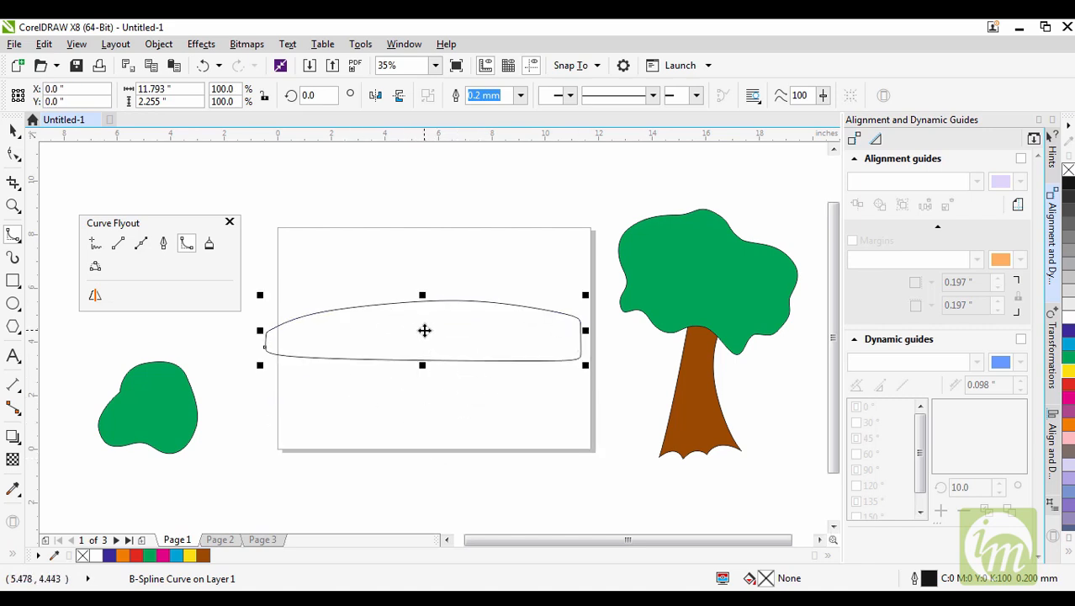
{"action": "left_click_drag", "start_coordinate": [424, 331], "coordinate": [464, 307]}
{"action": "left_click_drag", "start_coordinate": [610, 332], "coordinate": [497, 300]}
{"action": "left_click_drag", "start_coordinate": [349, 283], "coordinate": [530, 406]}
Step: Draw a closed ground outline about 11.7 by 2.5 inches along the page's lower edge with the Pen tool, giving it a wavy top
{"action": "left_click", "coordinate": [164, 246]}
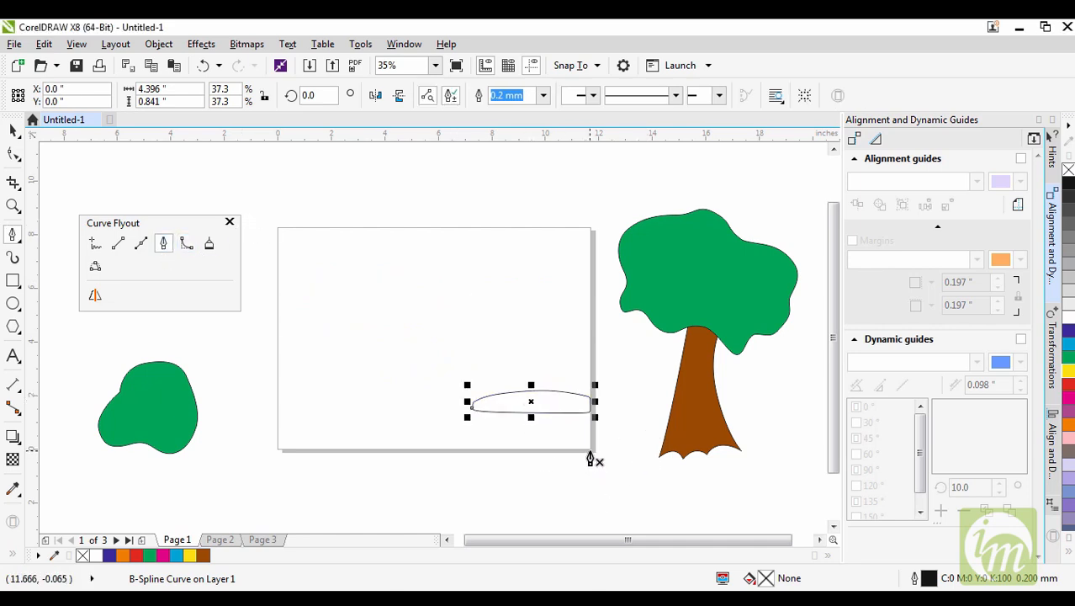
{"action": "left_click", "coordinate": [590, 452]}
{"action": "left_click", "coordinate": [590, 389]}
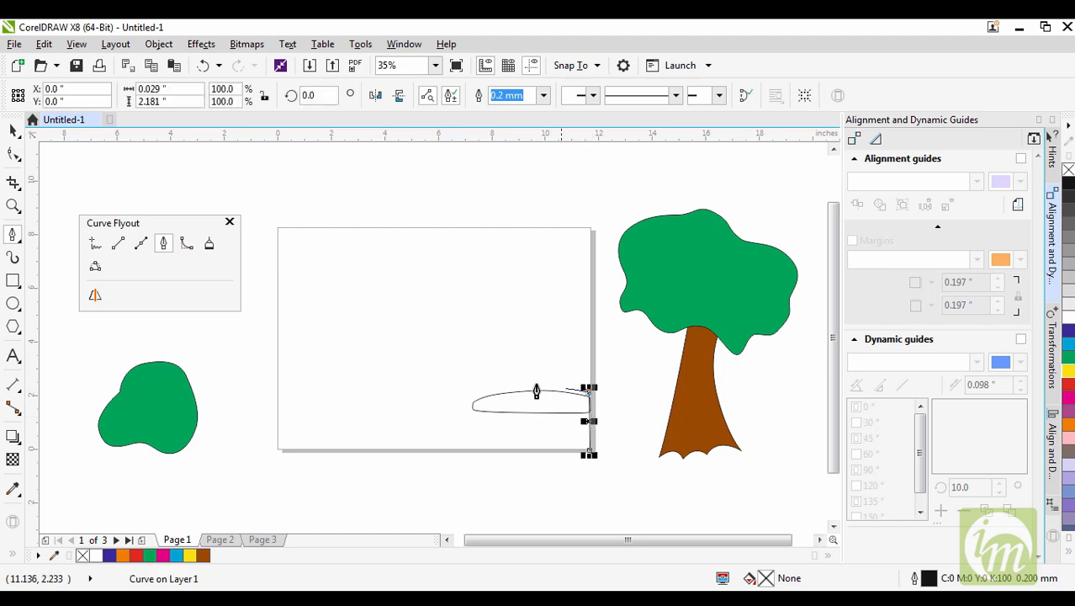
{"action": "left_click_drag", "start_coordinate": [449, 393], "coordinate": [416, 413]}
{"action": "left_click_drag", "start_coordinate": [336, 402], "coordinate": [311, 397]}
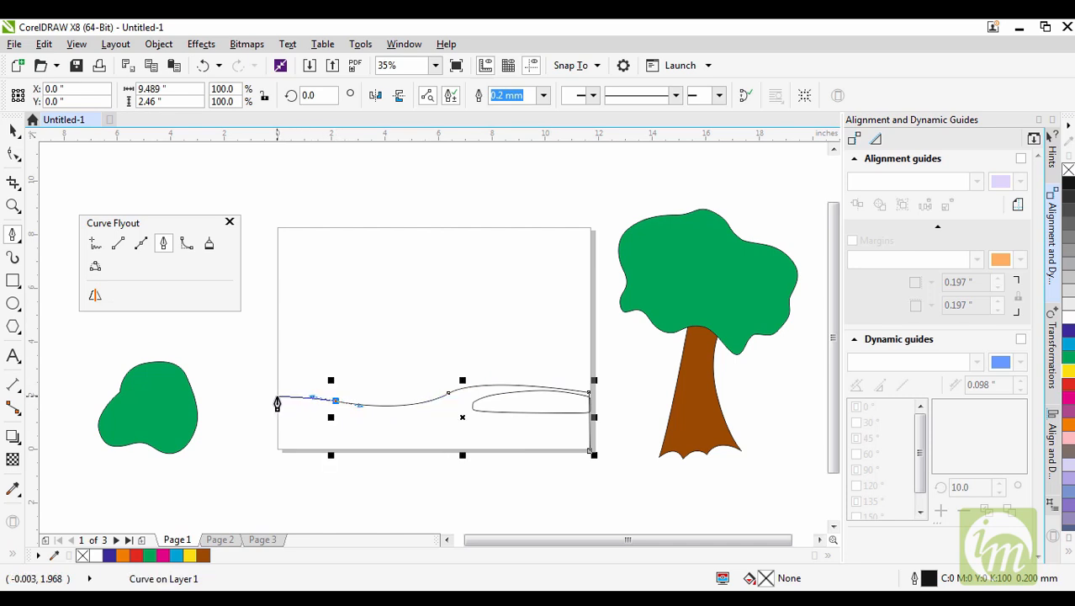
{"action": "left_click", "coordinate": [277, 397]}
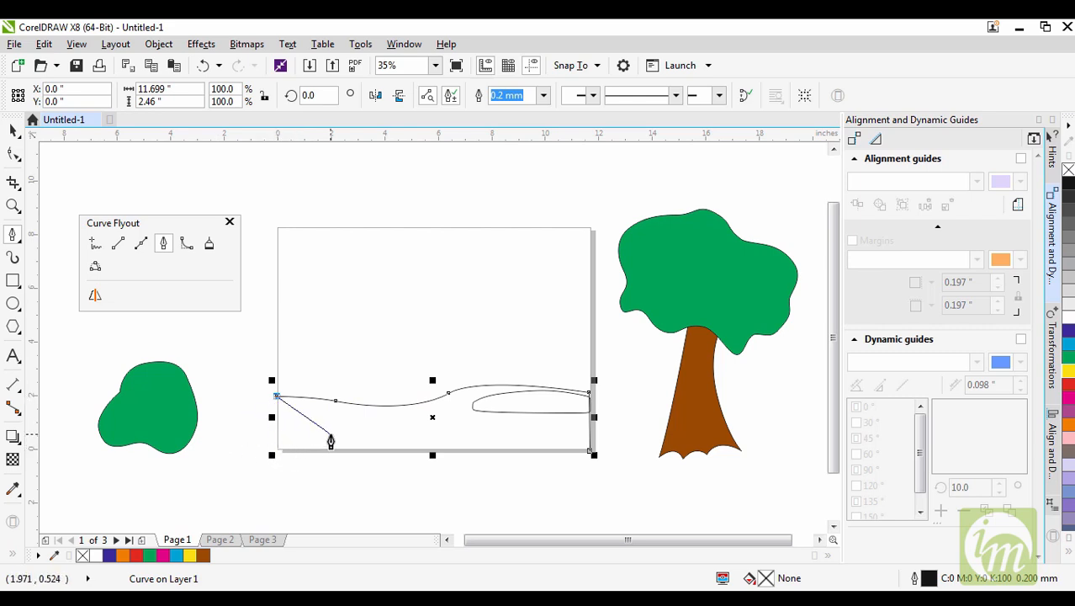
{"action": "left_click", "coordinate": [276, 450]}
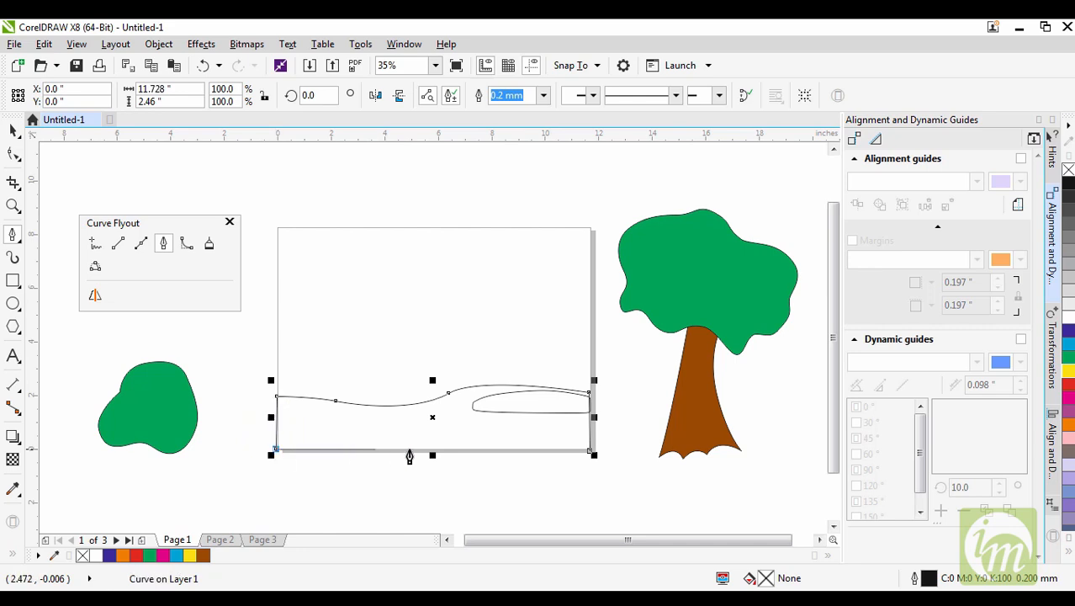
{"action": "left_click", "coordinate": [593, 451]}
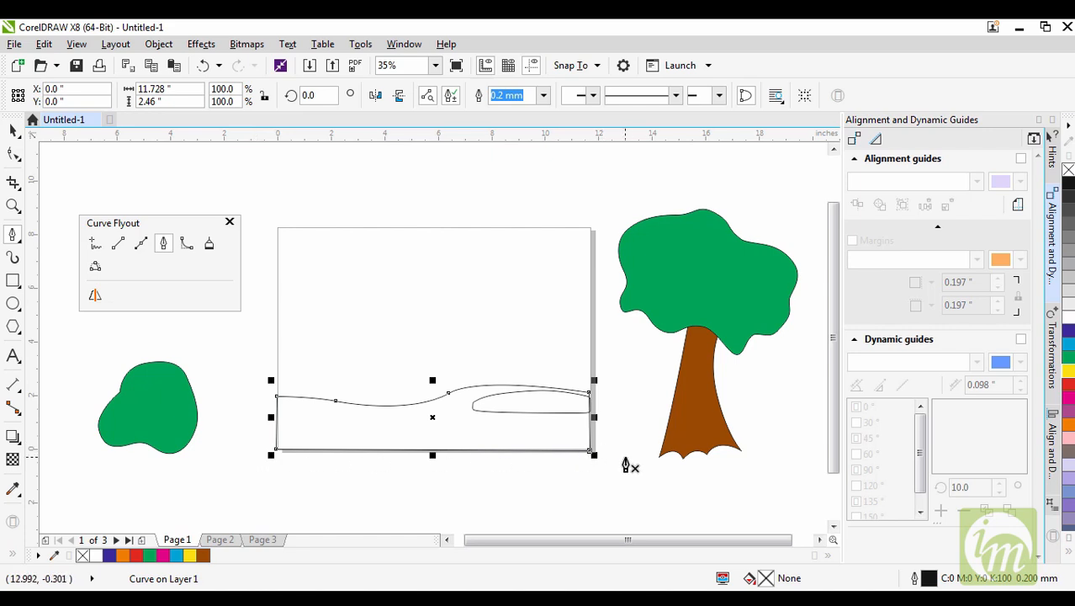
Step: Fill the wavy ground shape with green, send it behind the small B-spline shape and clear the selection
{"action": "left_click", "coordinate": [1069, 363]}
{"action": "left_click", "coordinate": [12, 130]}
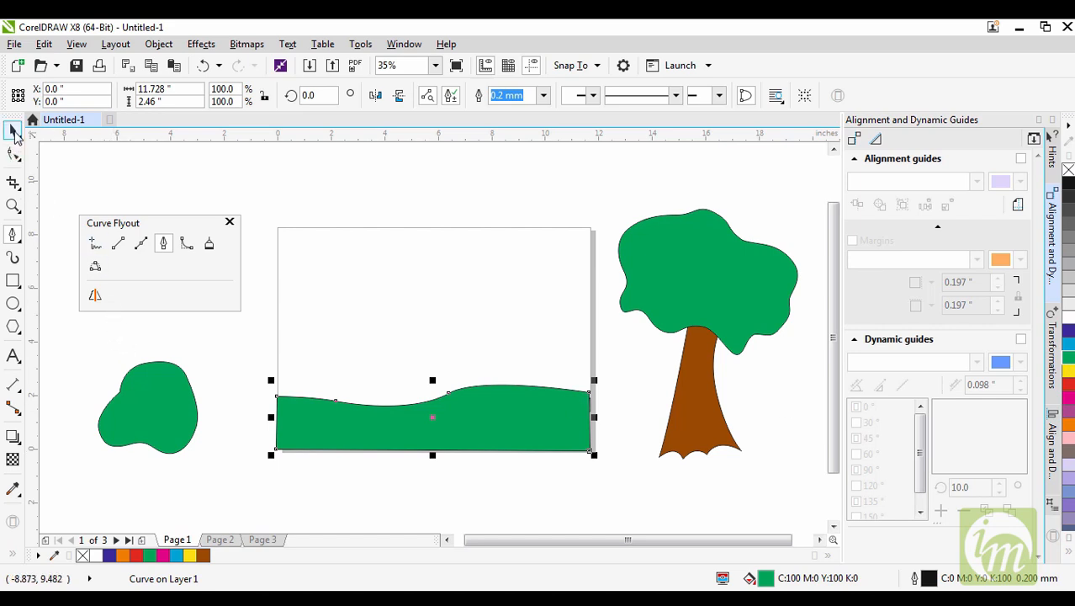
{"action": "left_click", "coordinate": [413, 442]}
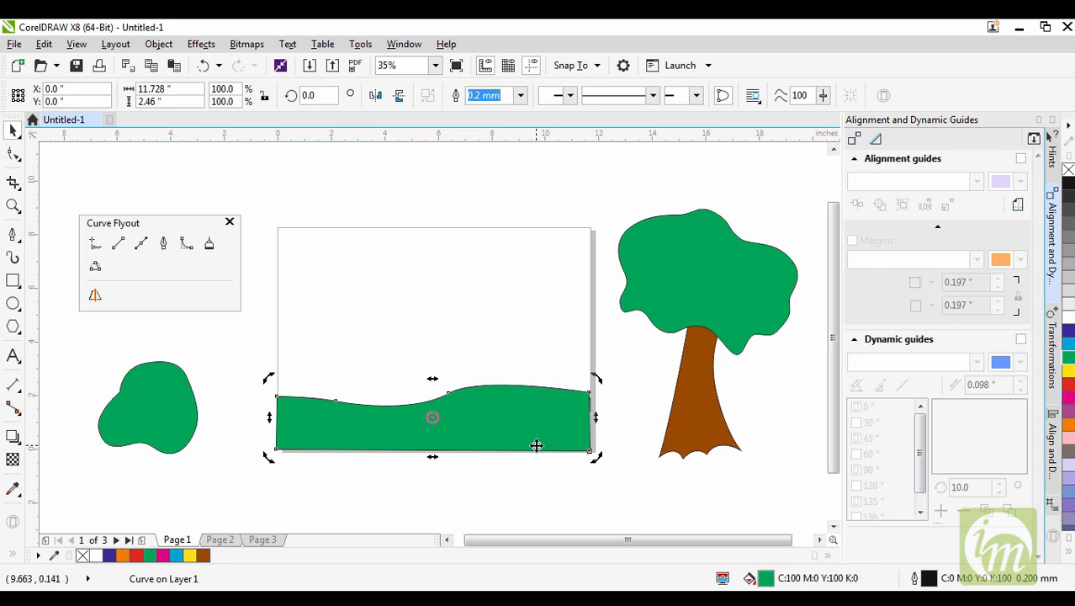
{"action": "key", "text": "shift+Page_Down"}
{"action": "left_click", "coordinate": [613, 408]}
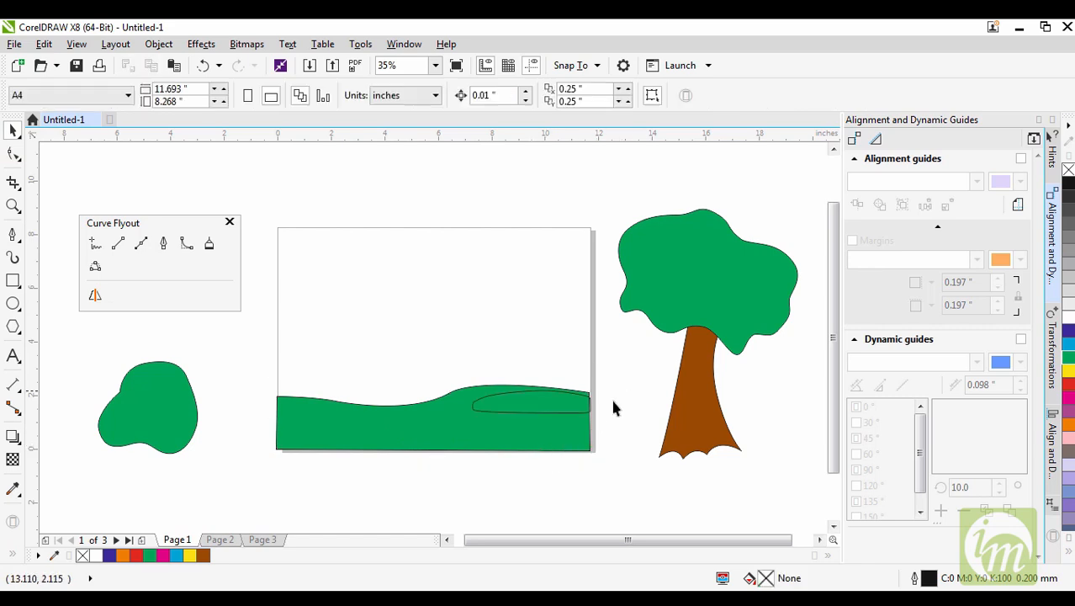
Step: Nudge the small B-spline shape slightly lower on the ground, fill it with olive brown C9 M27 Y100 K45 and clear the selection
{"action": "left_click", "coordinate": [563, 413]}
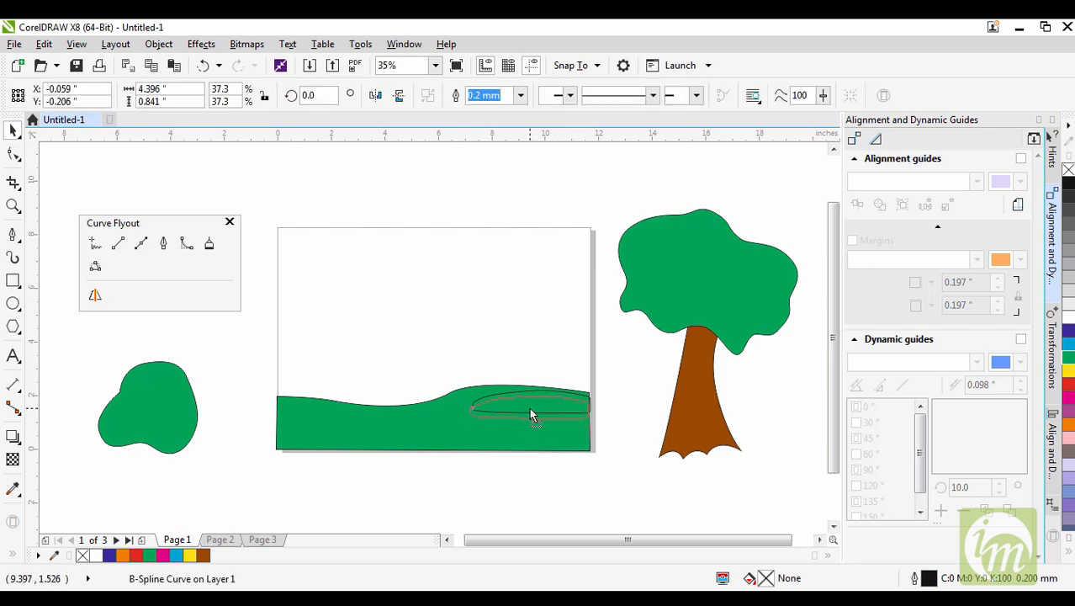
{"action": "left_click", "coordinate": [1070, 426]}
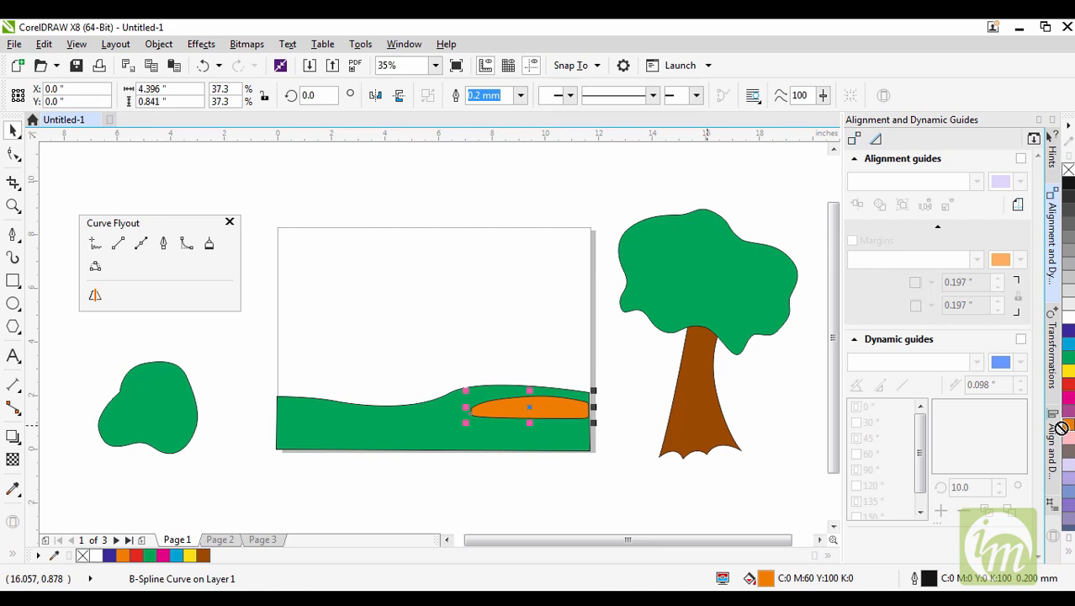
{"action": "left_click", "coordinate": [1070, 429]}
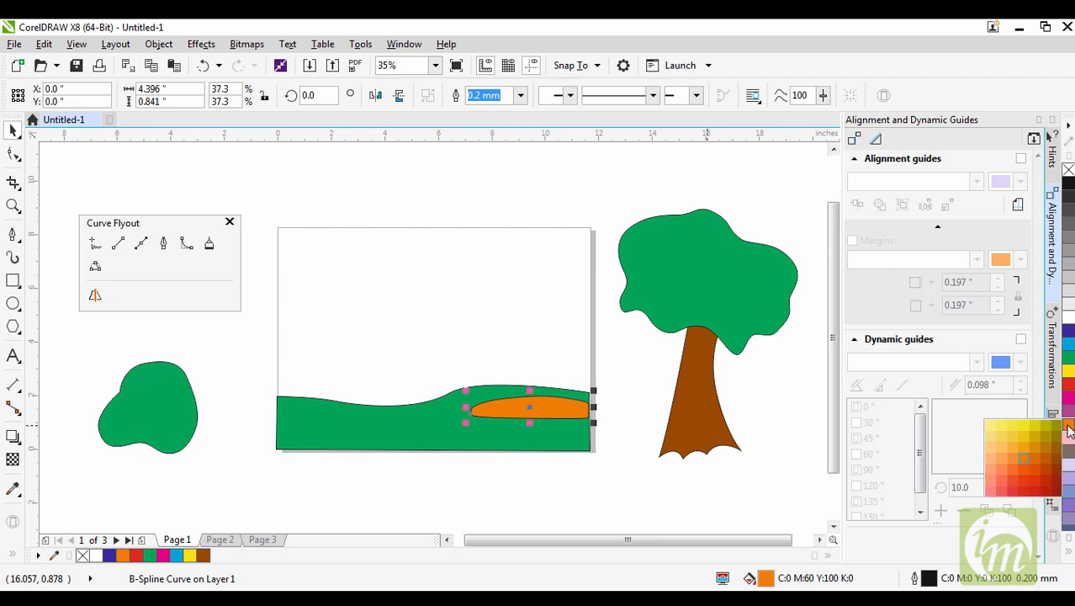
{"action": "left_click", "coordinate": [1058, 443]}
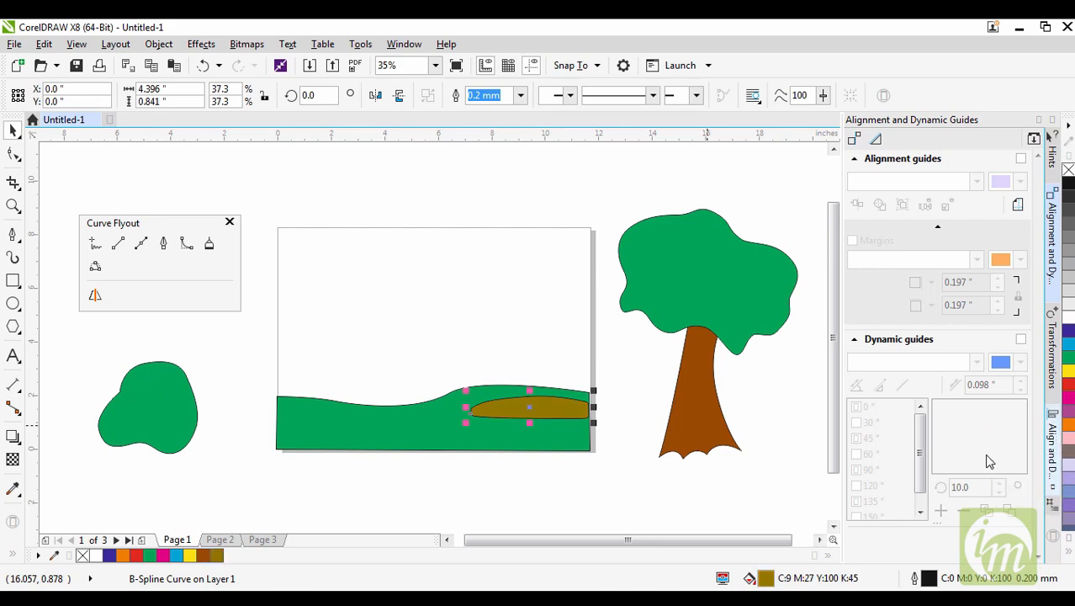
{"action": "left_click", "coordinate": [503, 497]}
Step: Move the green bush onto the left part of the ground and scale it down to about 2.2 by 2.0 inches
{"action": "left_click", "coordinate": [165, 410]}
{"action": "left_click_drag", "start_coordinate": [165, 409], "coordinate": [358, 399]}
{"action": "left_click_drag", "start_coordinate": [397, 347], "coordinate": [347, 409]}
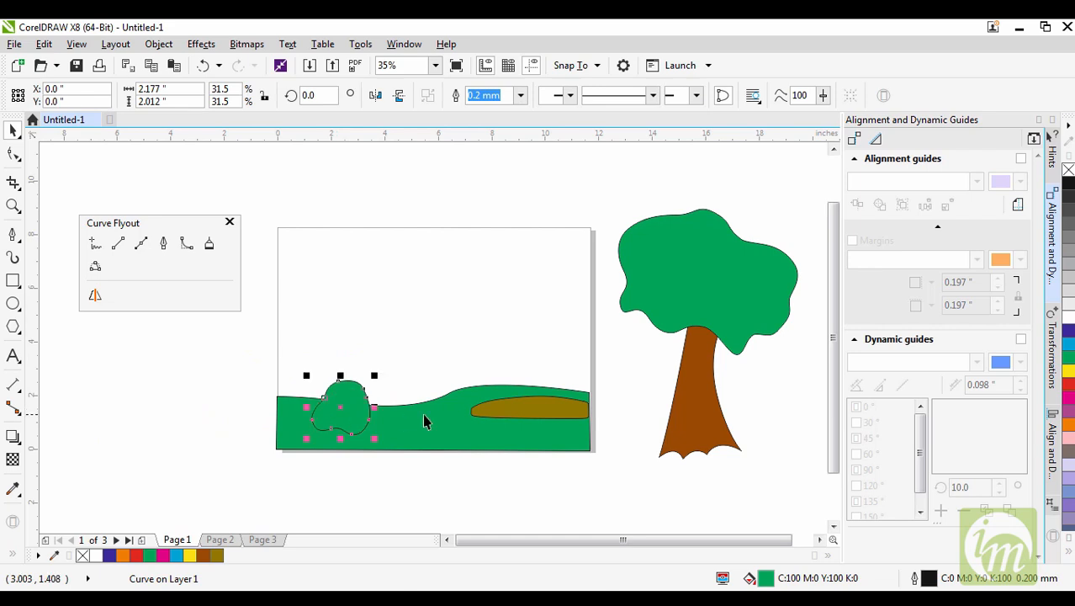
Step: Fill the bush with light green C73 M0 Y97 K0 and clear the selection
{"action": "left_click", "coordinate": [1072, 362]}
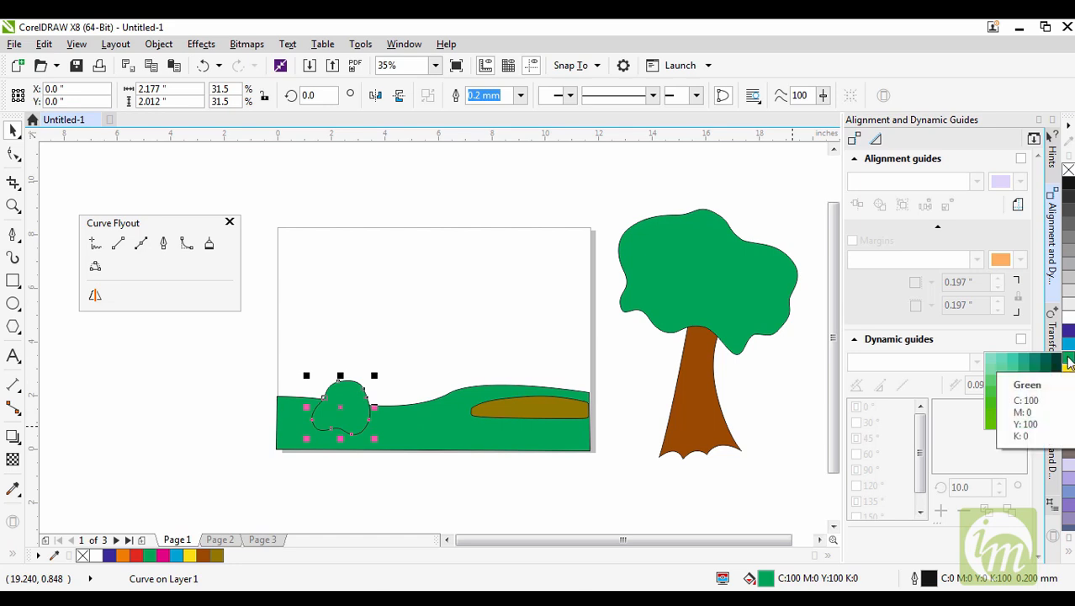
{"action": "left_click_drag", "start_coordinate": [1070, 362], "coordinate": [1015, 379]}
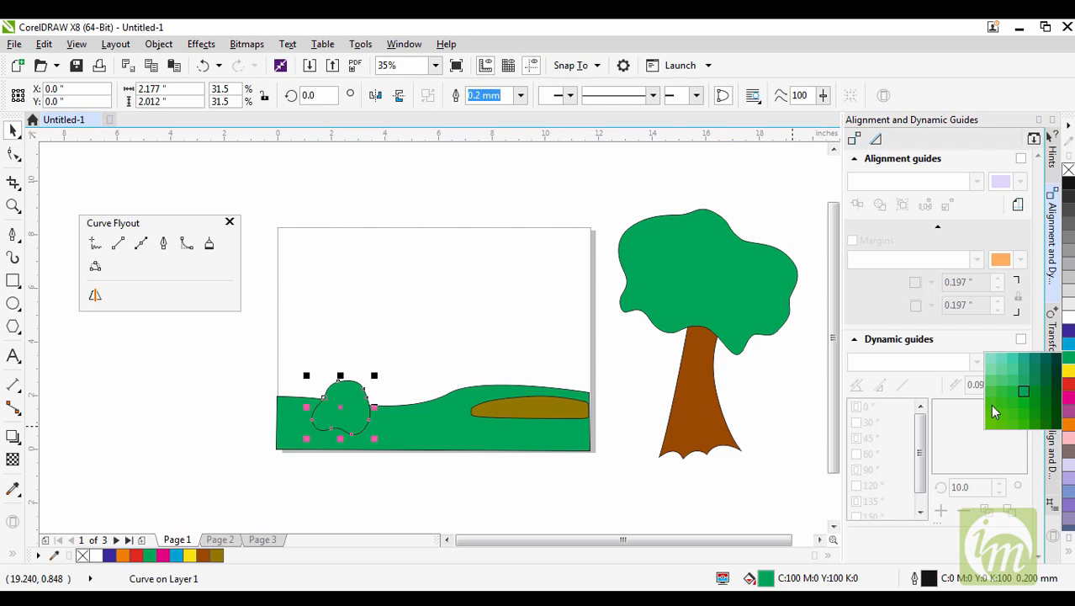
{"action": "left_click", "coordinate": [990, 402]}
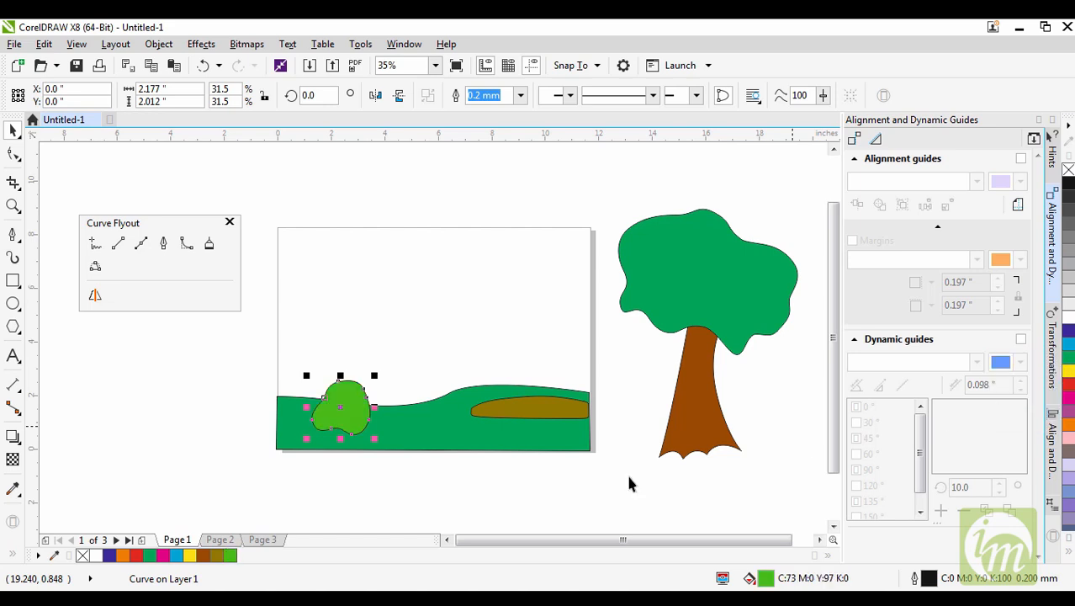
{"action": "left_click", "coordinate": [480, 486]}
{"action": "left_click", "coordinate": [731, 304]}
{"action": "left_click_drag", "start_coordinate": [794, 482], "coordinate": [626, 195]}
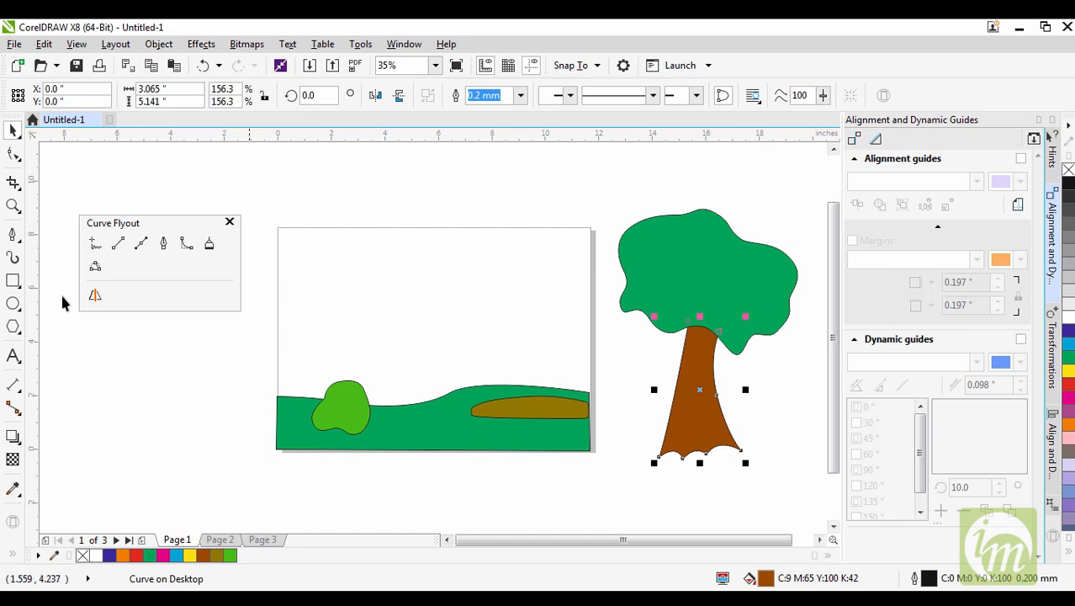
{"action": "left_click", "coordinate": [164, 244]}
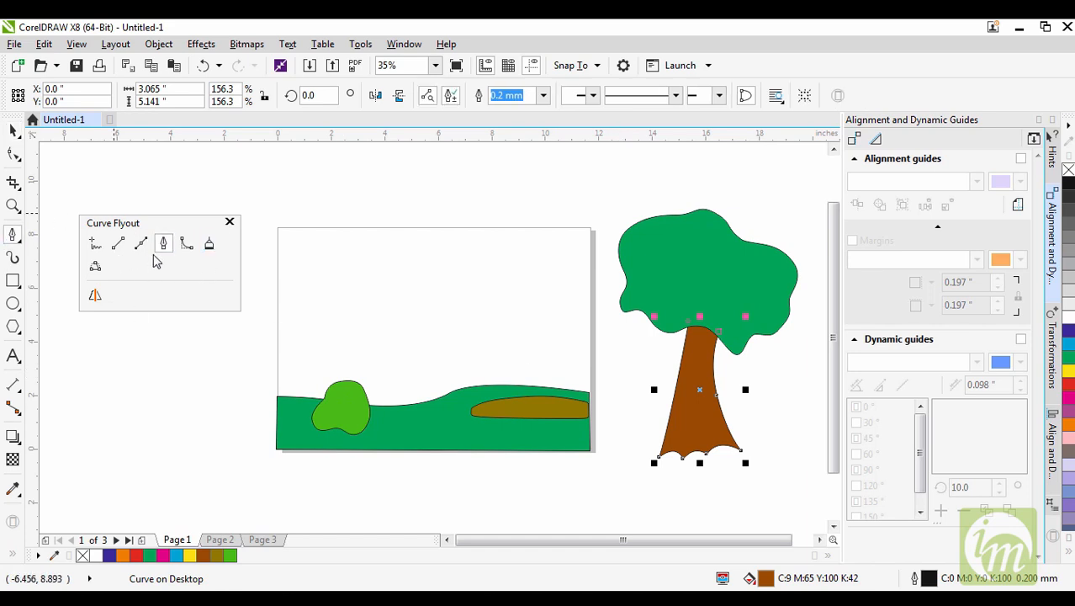
{"action": "left_click", "coordinate": [277, 413]}
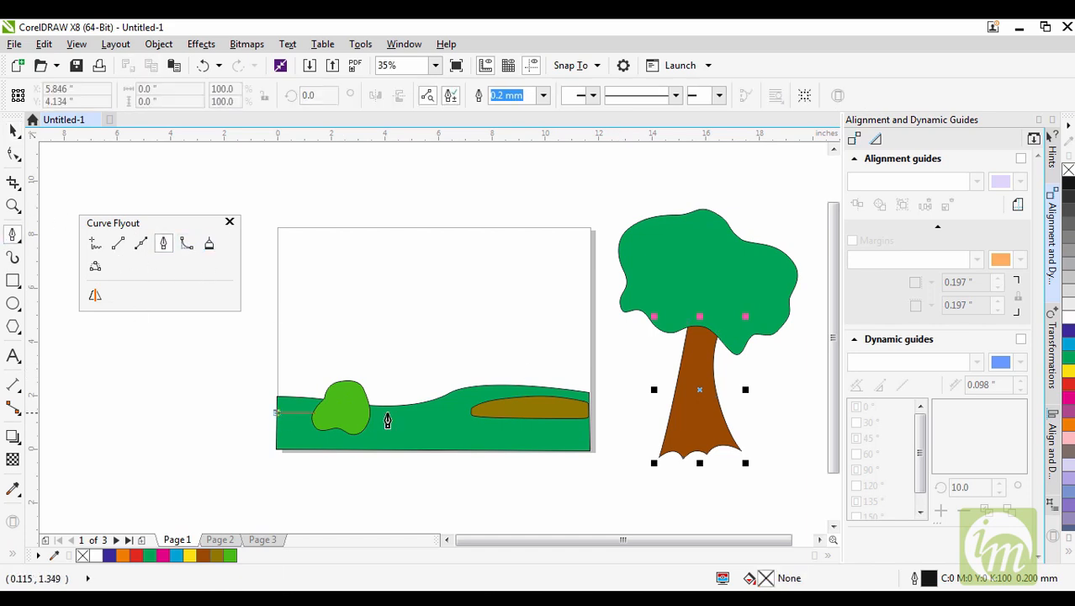
{"action": "double_click", "coordinate": [590, 414]}
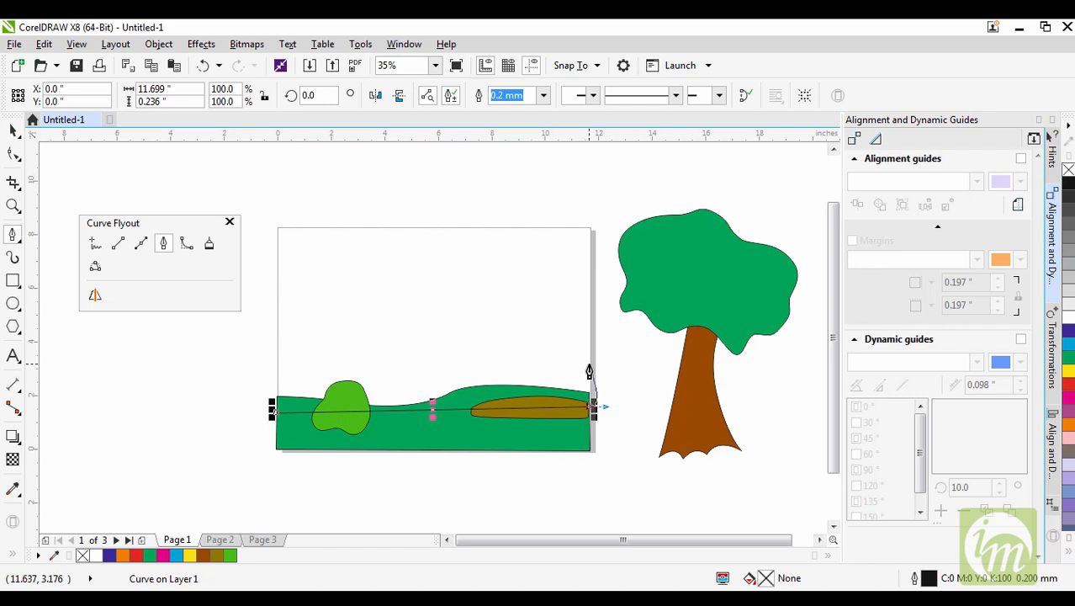
{"action": "key", "text": "Delete"}
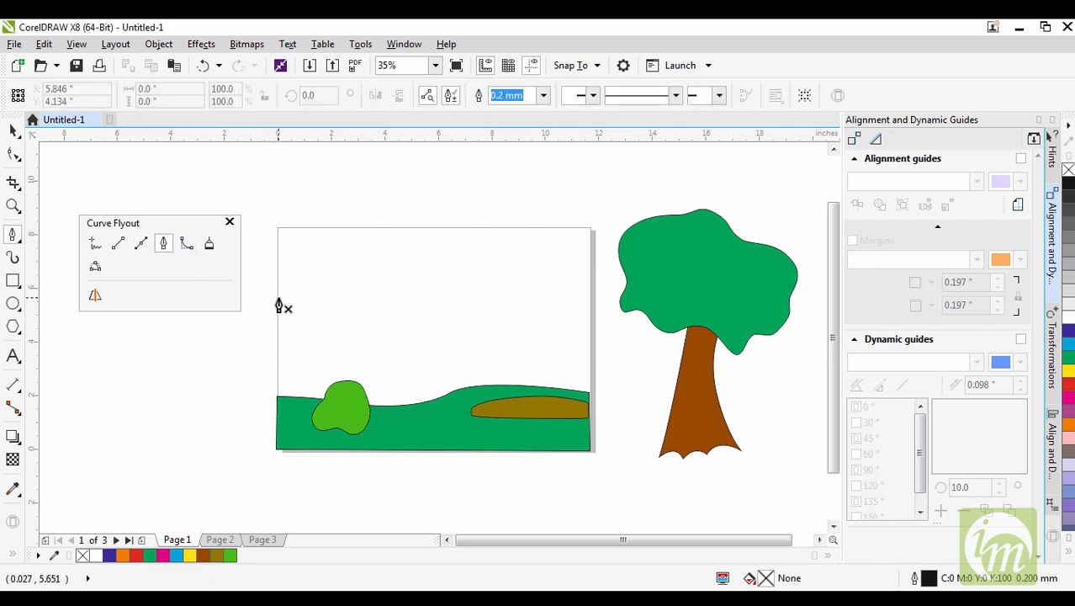
Step: Draw a closed outline about 11.7 by 2.2 inches across the page above the ground with the Pen tool, giving it a wavy top
{"action": "left_click", "coordinate": [277, 361]}
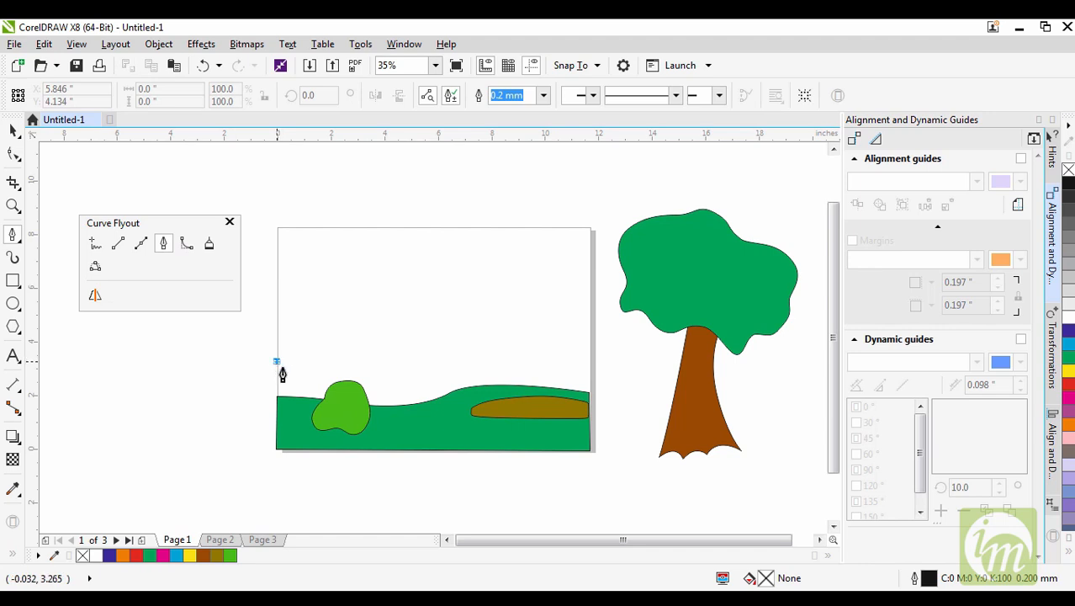
{"action": "double_click", "coordinate": [590, 361]}
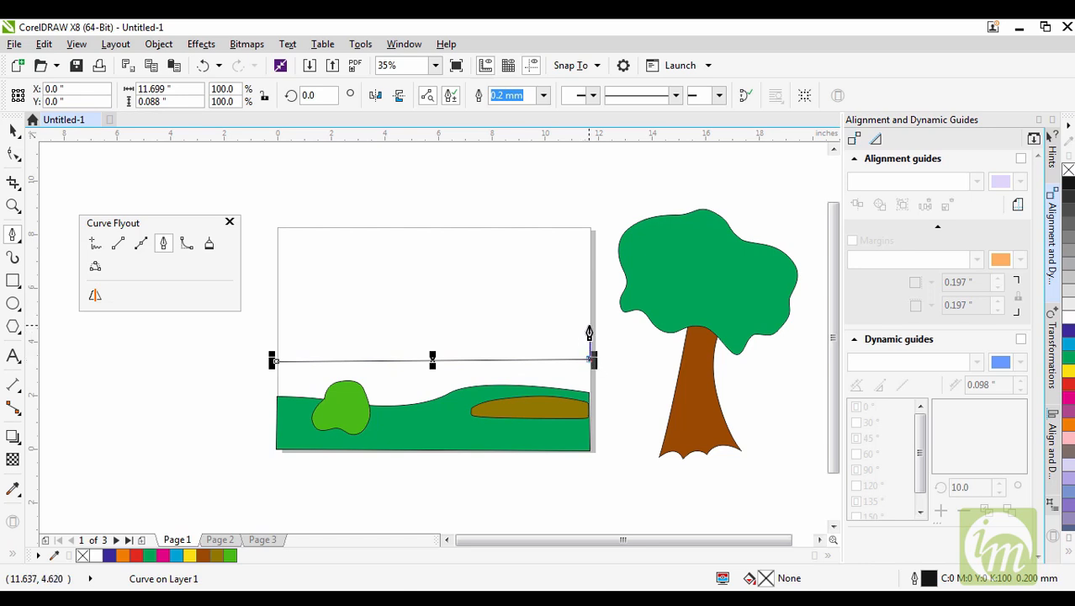
{"action": "left_click_drag", "start_coordinate": [535, 316], "coordinate": [486, 321]}
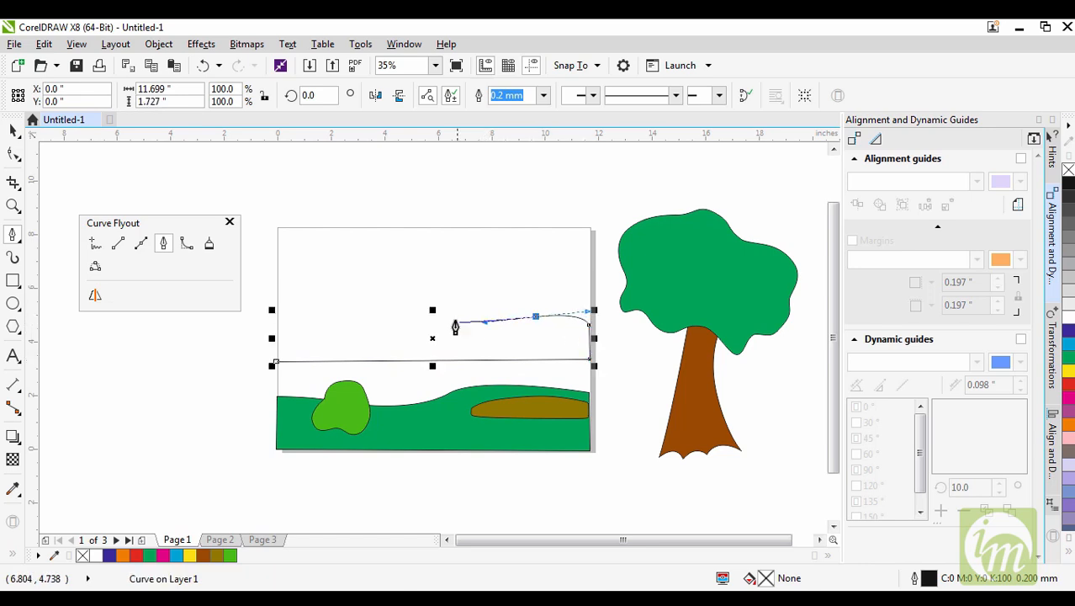
{"action": "left_click_drag", "start_coordinate": [430, 302], "coordinate": [402, 303]}
{"action": "left_click_drag", "start_coordinate": [364, 310], "coordinate": [329, 316]}
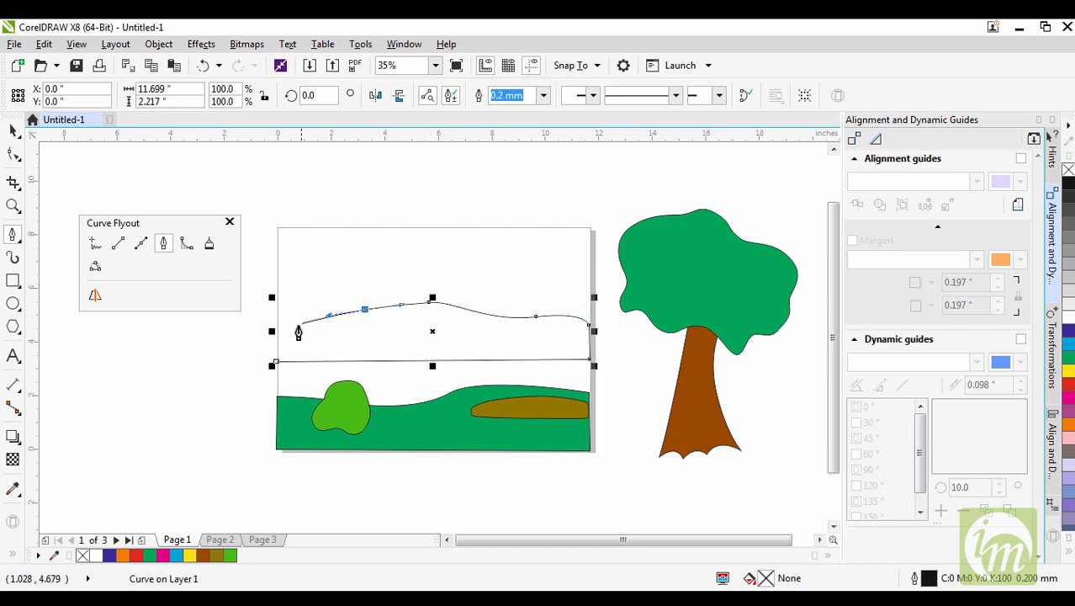
{"action": "double_click", "coordinate": [277, 316]}
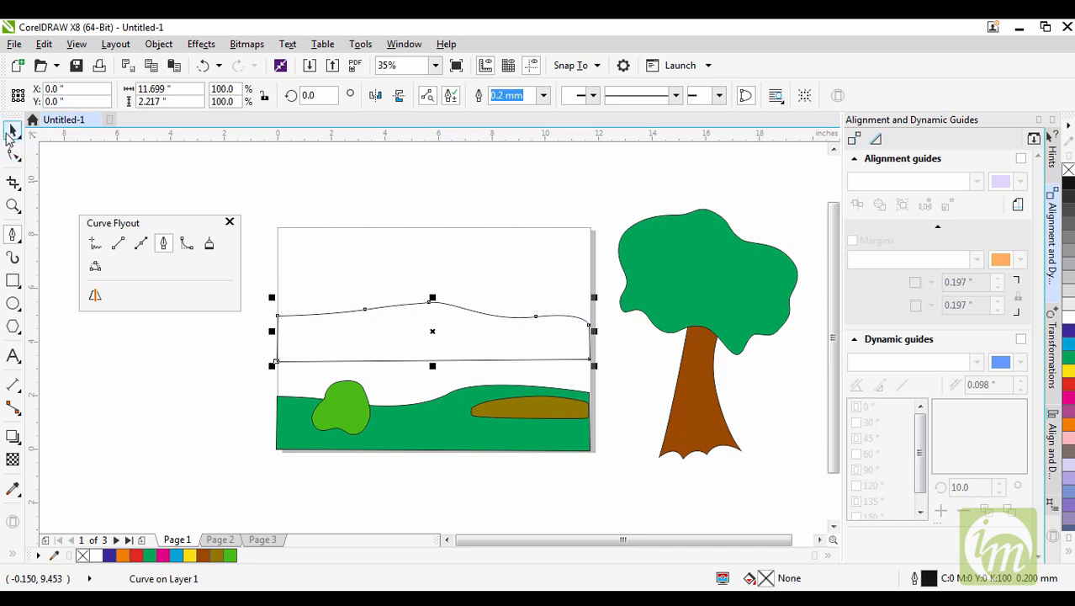
{"action": "left_click", "coordinate": [11, 133]}
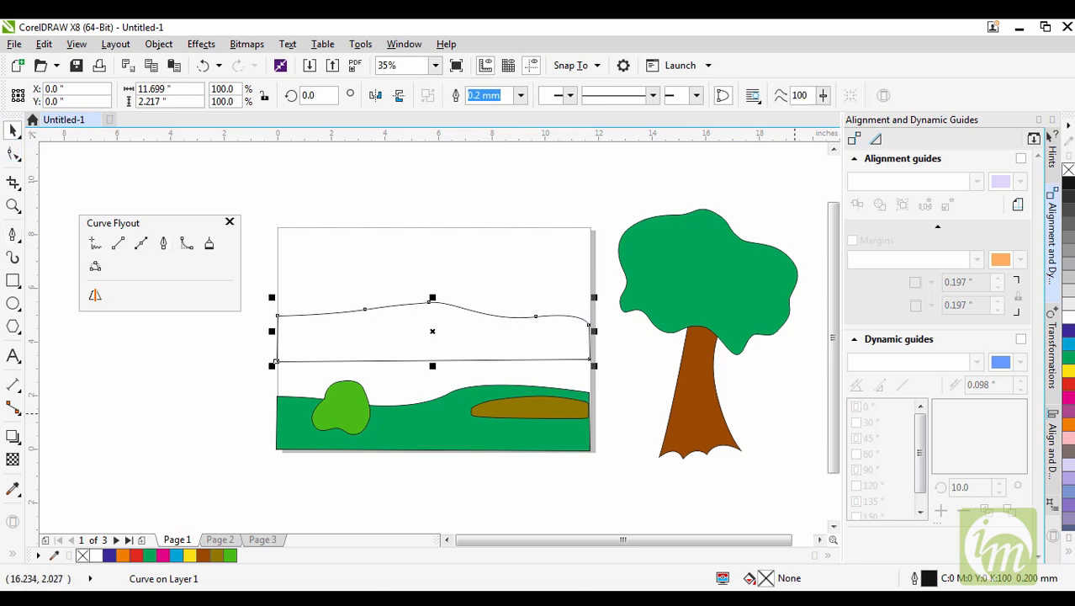
Step: Fill the new wavy band with light blue C72 M0 Y7 K0
{"action": "left_click", "coordinate": [1070, 352]}
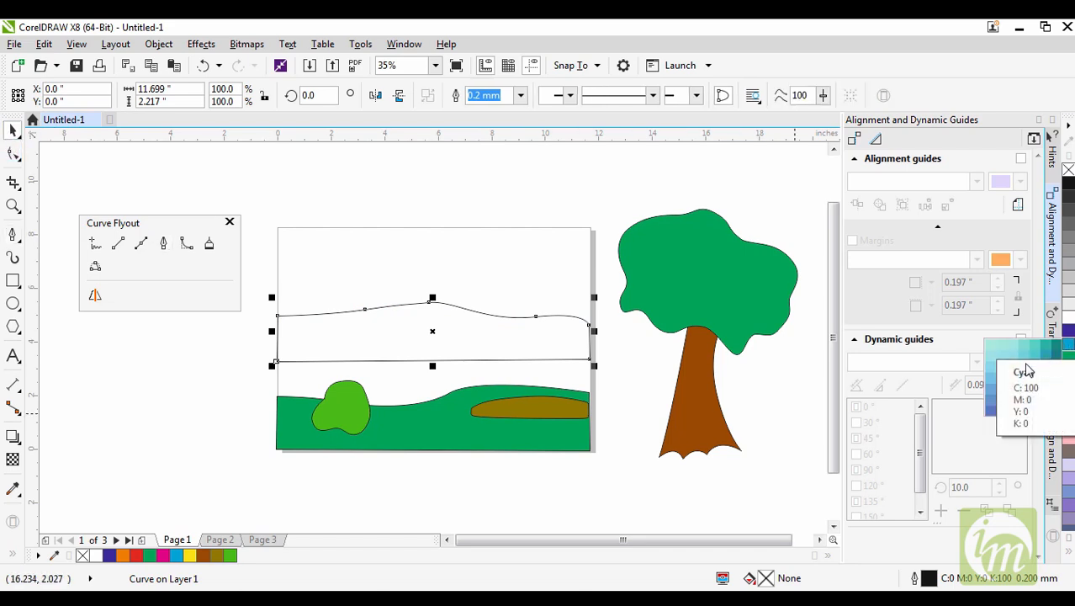
{"action": "left_click", "coordinate": [993, 373]}
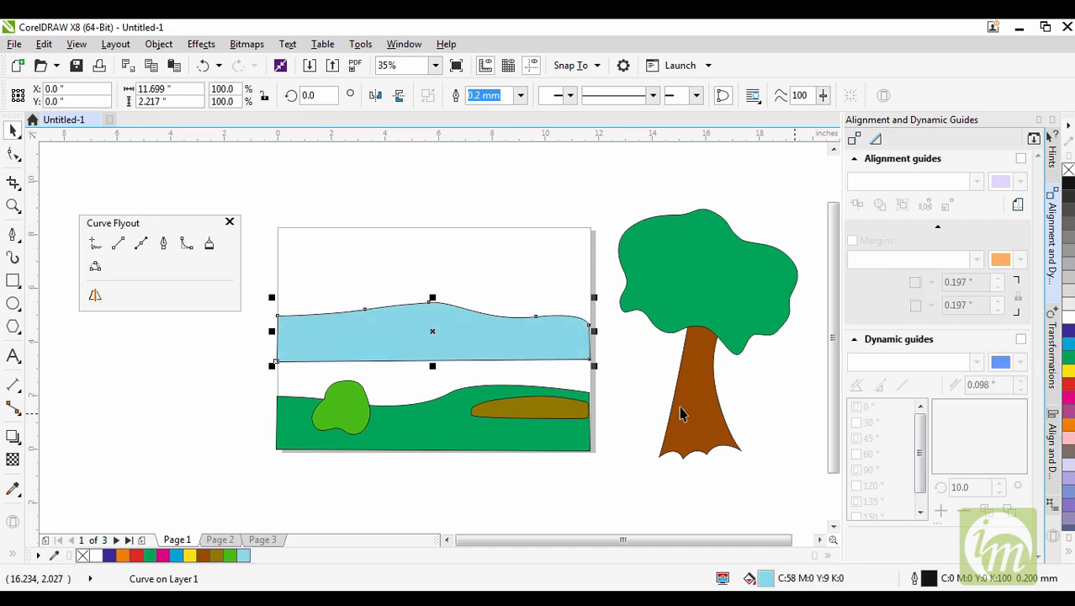
{"action": "left_click", "coordinate": [1070, 351]}
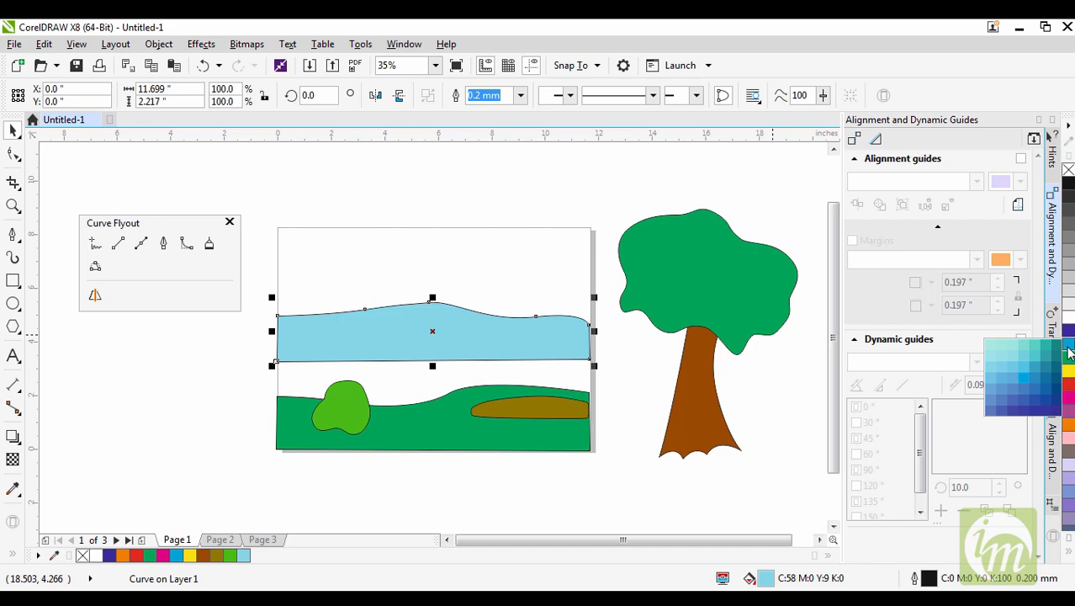
{"action": "left_click", "coordinate": [1025, 374]}
Step: Move the blue band down over the ground's top edge and send it behind the ground, bush and olive brown shape
{"action": "left_click_drag", "start_coordinate": [398, 333], "coordinate": [478, 391]}
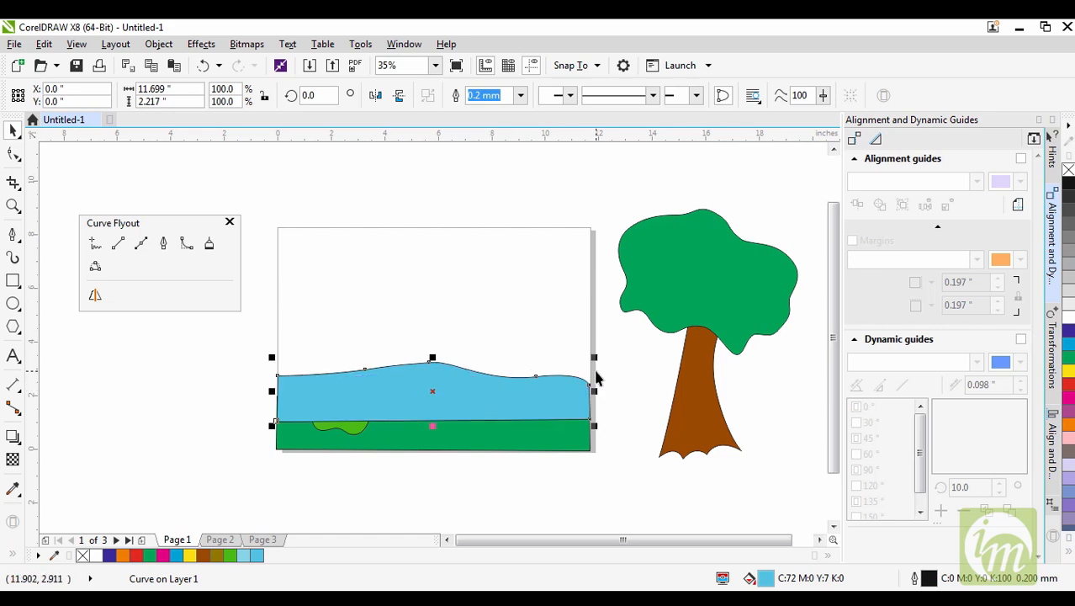
{"action": "key", "text": "ctrl+Page_Down"}
{"action": "key", "text": "ctrl+Page_Down"}
{"action": "key", "text": "ctrl+Page_Down"}
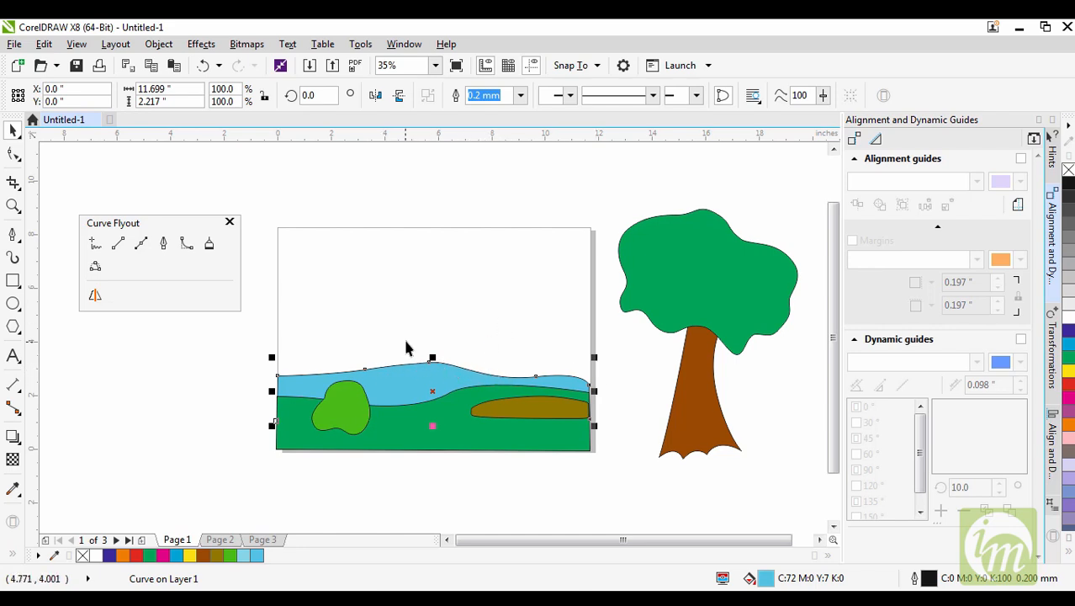
Step: Draw a closed two-peaked mountain outline about 7.0 by 4.9 inches on the right half of the page with the Bezier tool
{"action": "left_click", "coordinate": [141, 245]}
{"action": "left_click", "coordinate": [404, 383]}
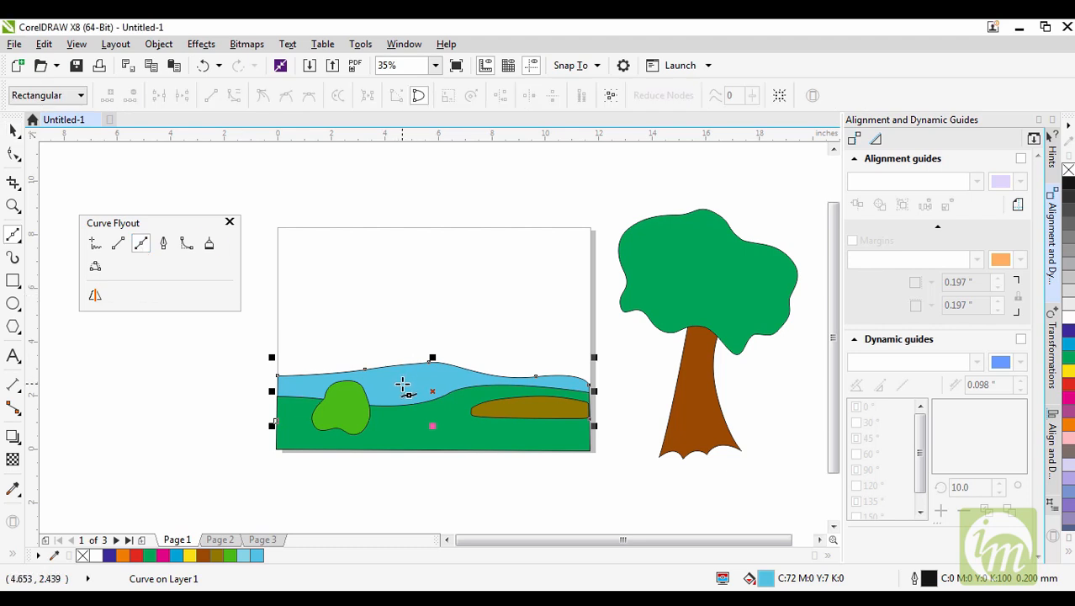
{"action": "left_click_drag", "start_coordinate": [430, 297], "coordinate": [563, 300]}
{"action": "double_click", "coordinate": [589, 284]}
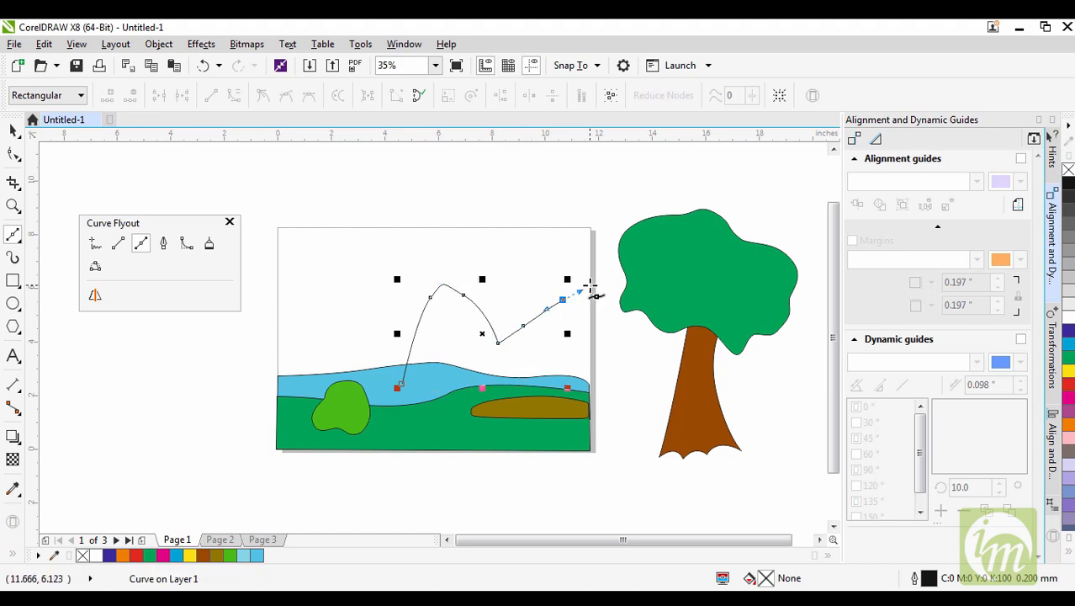
{"action": "left_click", "coordinate": [590, 398]}
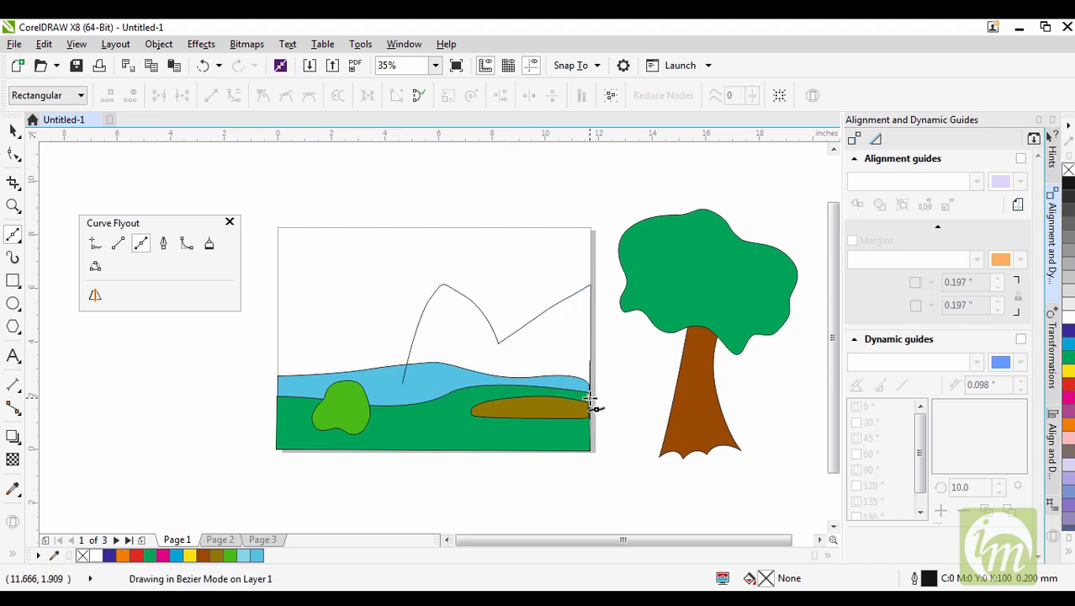
{"action": "left_click", "coordinate": [403, 413]}
{"action": "left_click", "coordinate": [402, 383]}
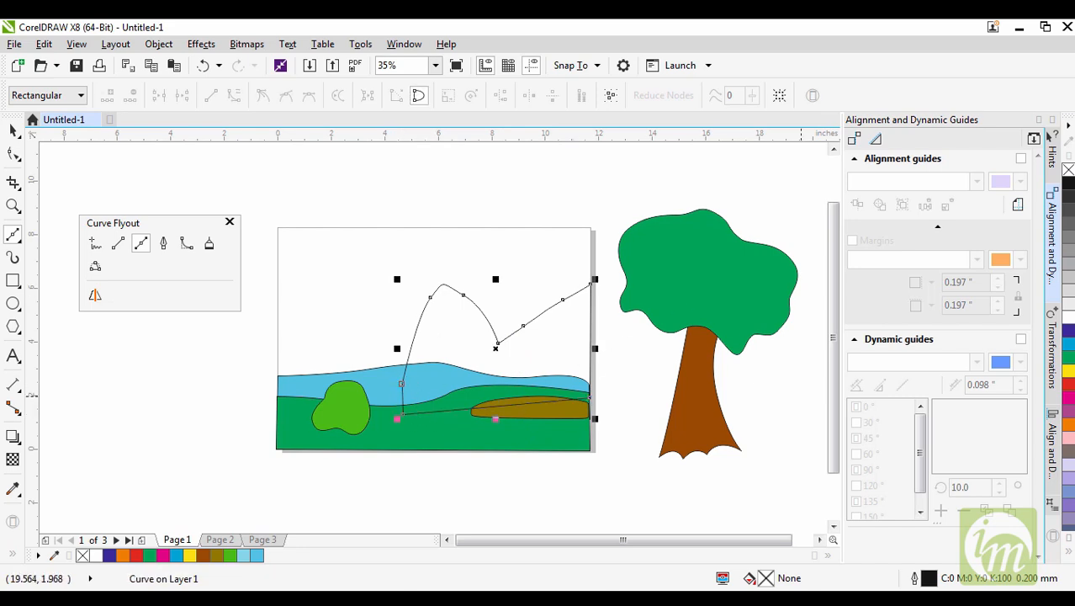
Step: Fill the mountain with brown C6 M46 Y100 K29, send it behind the blue band and clear the selection
{"action": "left_click", "coordinate": [1070, 429]}
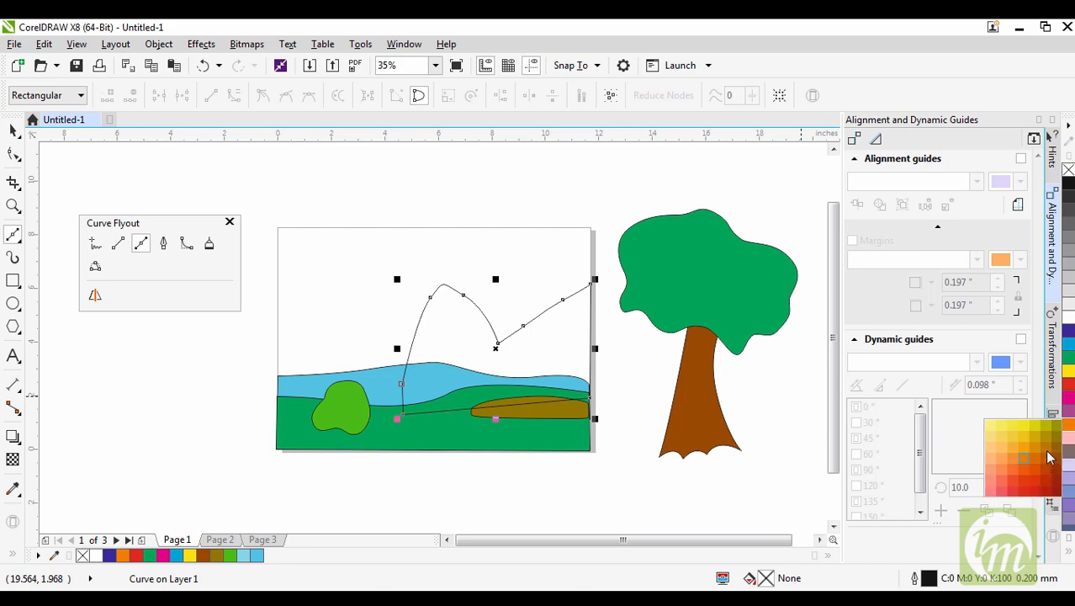
{"action": "left_click", "coordinate": [1049, 457]}
{"action": "left_click", "coordinate": [13, 130]}
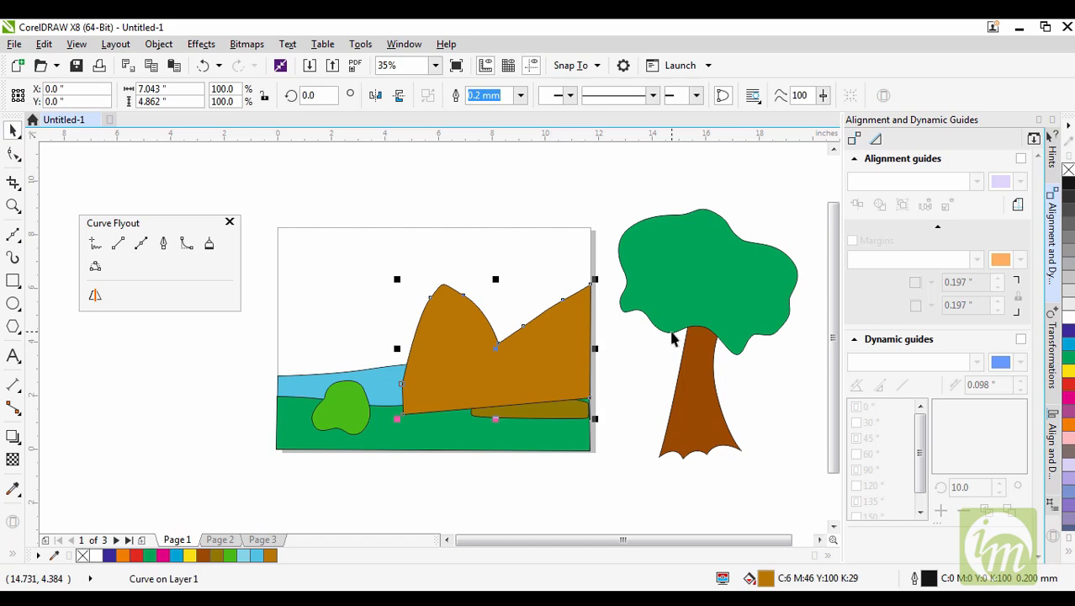
{"action": "key", "text": "ctrl+Page_Down"}
{"action": "key", "text": "ctrl+Page_Down"}
{"action": "key", "text": "ctrl+Page_Down"}
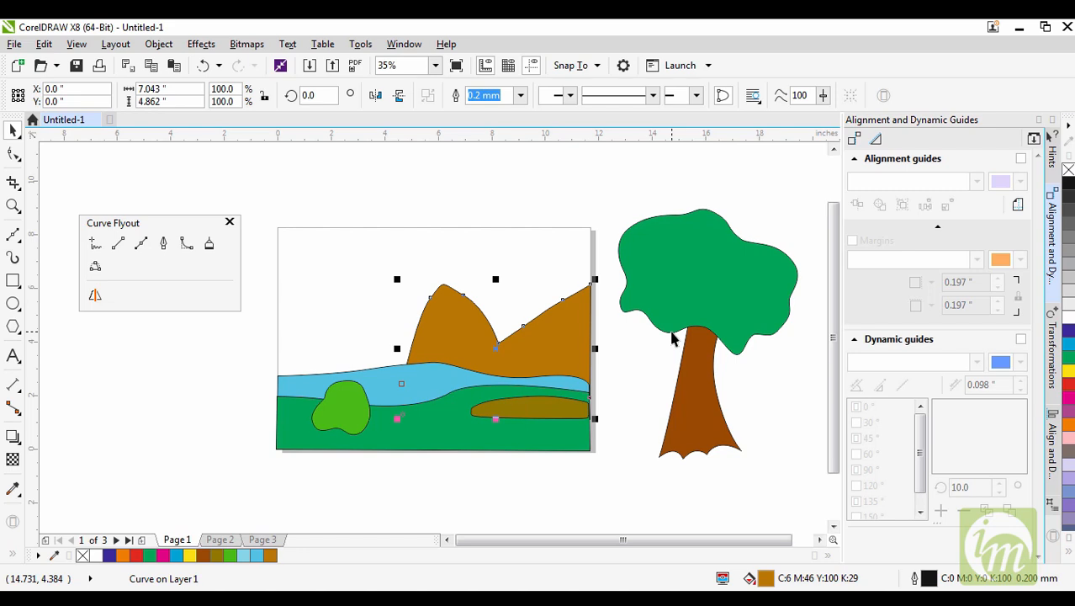
{"action": "left_click", "coordinate": [627, 400]}
Step: Reshape the blue band's top edge by lowering its middle and left nodes and raising the node at the page's right edge
{"action": "left_click", "coordinate": [438, 384]}
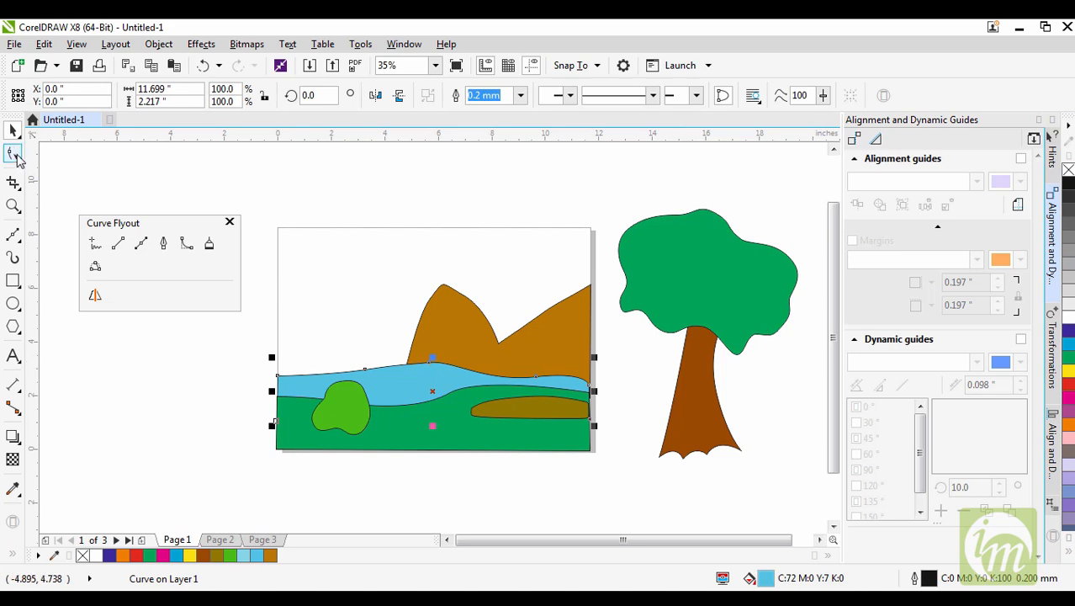
{"action": "left_click", "coordinate": [15, 155]}
{"action": "left_click_drag", "start_coordinate": [429, 367], "coordinate": [424, 384]}
{"action": "left_click_drag", "start_coordinate": [365, 369], "coordinate": [365, 384]}
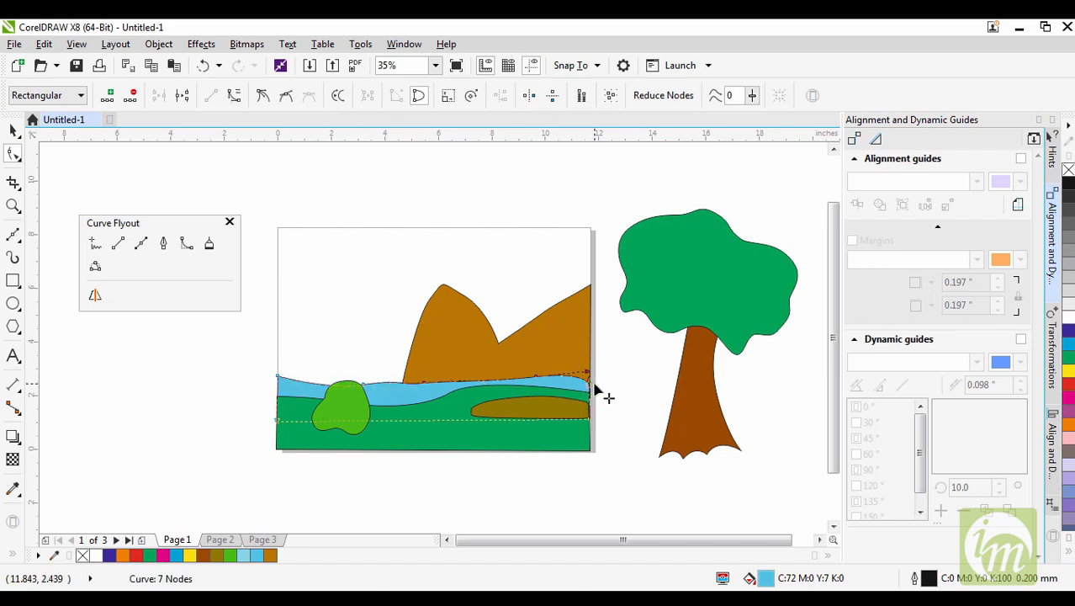
{"action": "left_click_drag", "start_coordinate": [589, 383], "coordinate": [591, 372]}
{"action": "left_click", "coordinate": [607, 362]}
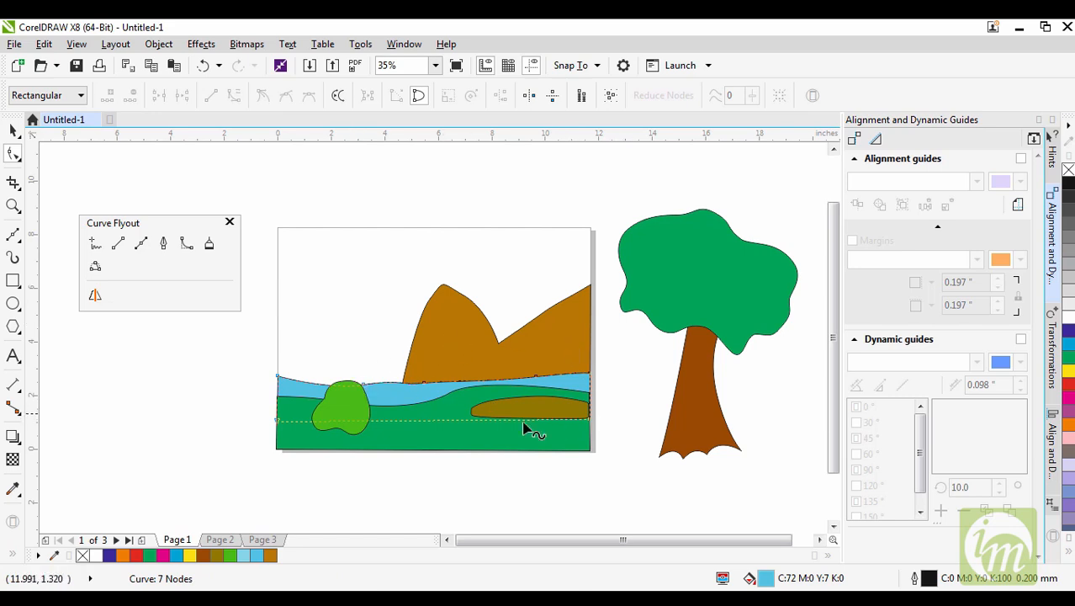
Step: Draw a sky rectangle about 11.7 by 6.6 inches from the page's top edge and fill it with C46 M0 Y24 K0
{"action": "left_click", "coordinate": [14, 282]}
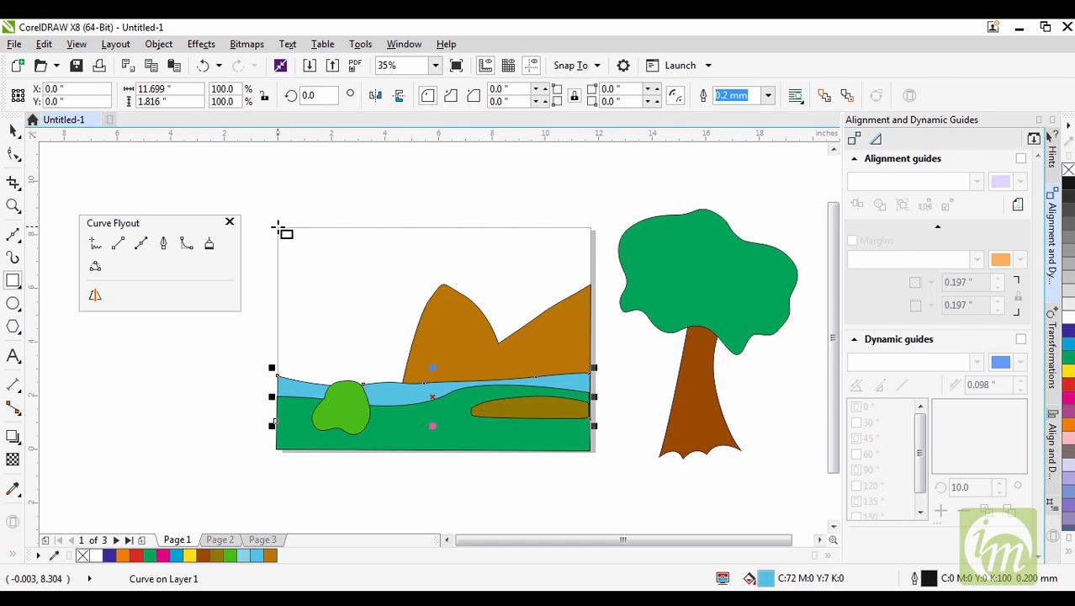
{"action": "left_click_drag", "start_coordinate": [278, 226], "coordinate": [590, 405]}
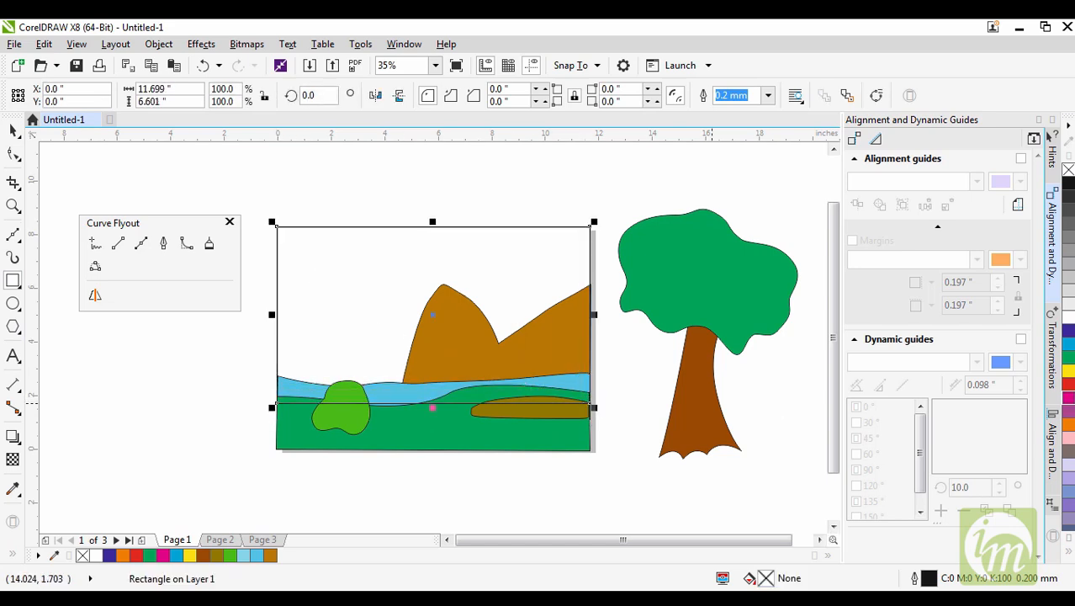
{"action": "left_click", "coordinate": [1070, 348]}
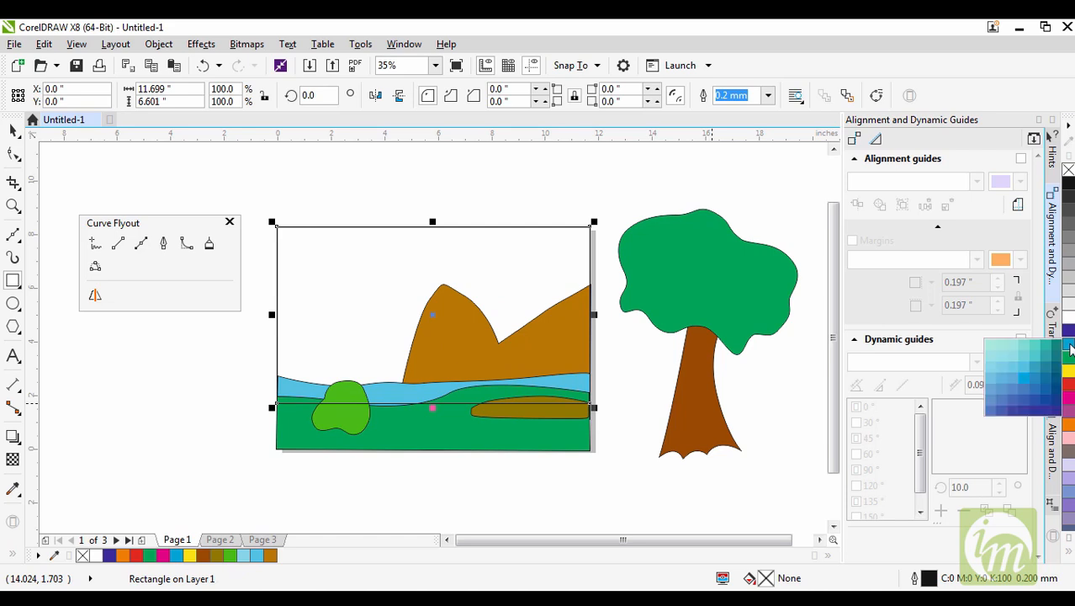
{"action": "left_click", "coordinate": [994, 350]}
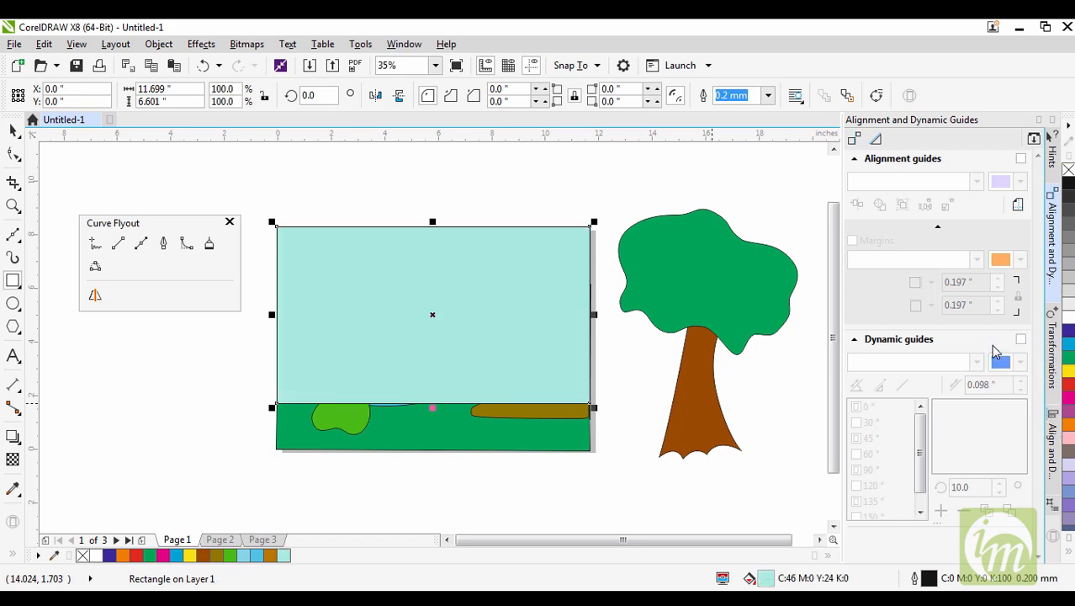
Step: Send the sky rectangle backward until it lies behind the mountains, blue band, ground and bush
{"action": "left_click", "coordinate": [13, 131]}
{"action": "left_click", "coordinate": [289, 168]}
{"action": "left_click", "coordinate": [339, 242]}
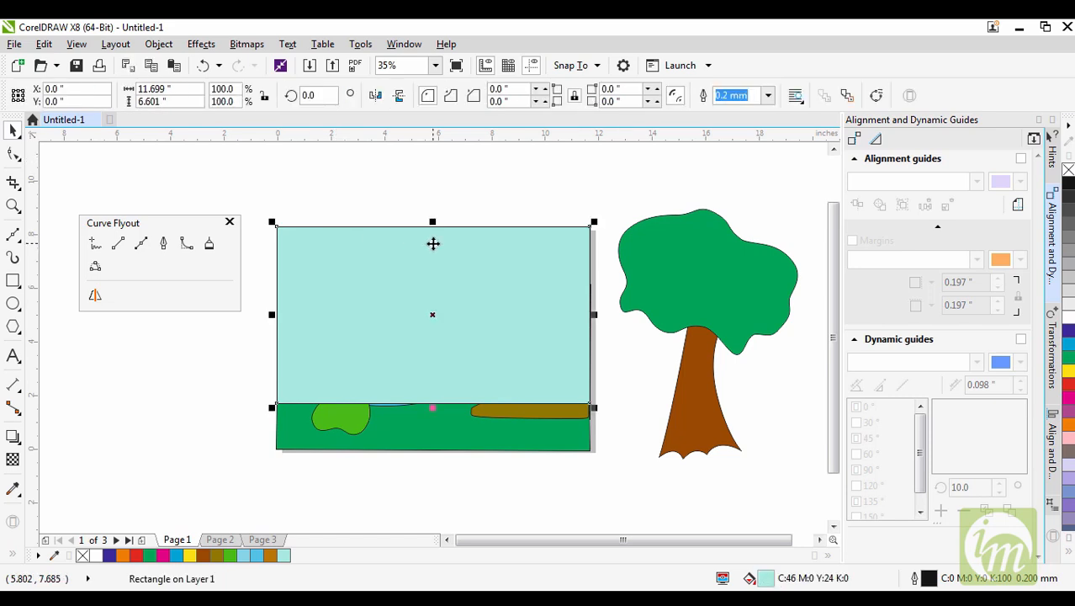
{"action": "key", "text": "ctrl+Page_Down"}
{"action": "key", "text": "ctrl+Page_Down"}
{"action": "key", "text": "ctrl+Page_Down"}
{"action": "key", "text": "ctrl+Page_Down"}
{"action": "key", "text": "ctrl+Page_Down"}
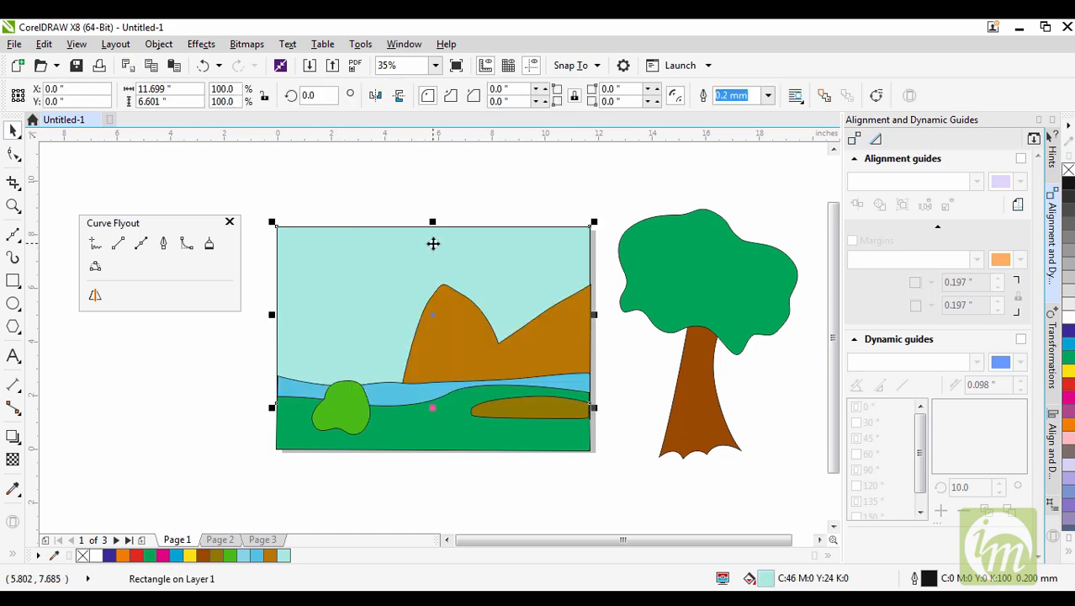
Step: Group the tree's green crown and brown trunk beside the page into one object
{"action": "left_click", "coordinate": [768, 344]}
{"action": "left_click", "coordinate": [700, 374]}
{"action": "left_click", "coordinate": [700, 396], "text": "shift"}
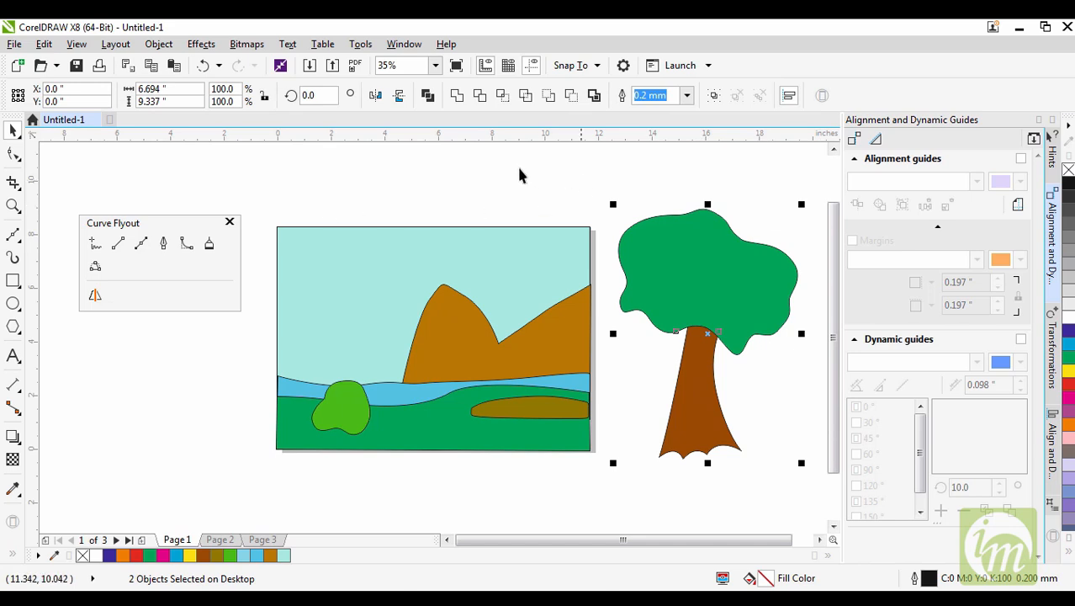
{"action": "left_click", "coordinate": [115, 44]}
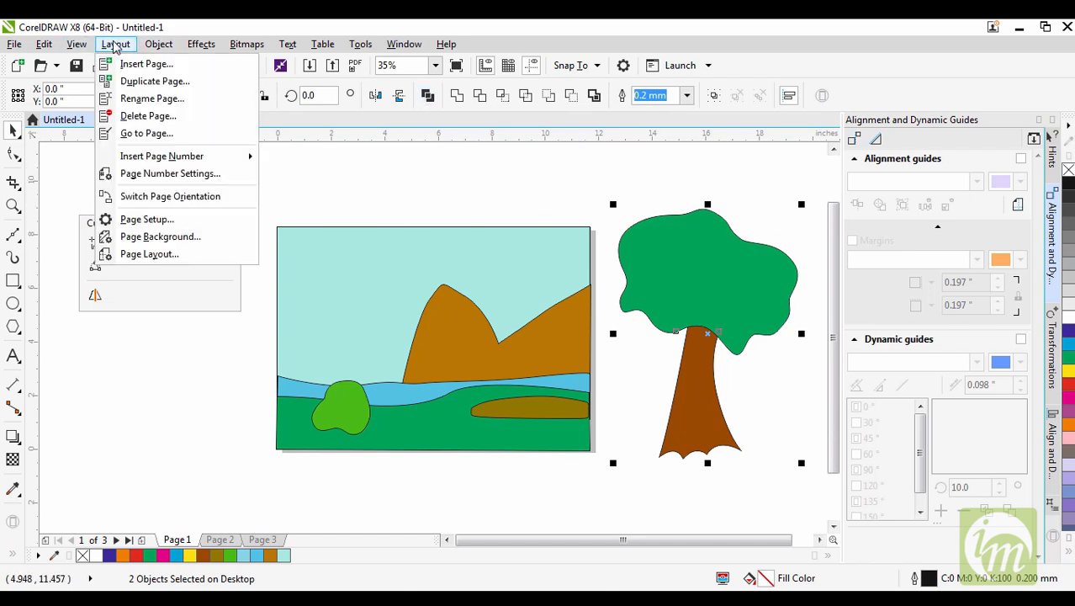
{"action": "mouse_move", "coordinate": [158, 44]}
{"action": "mouse_move", "coordinate": [343, 313]}
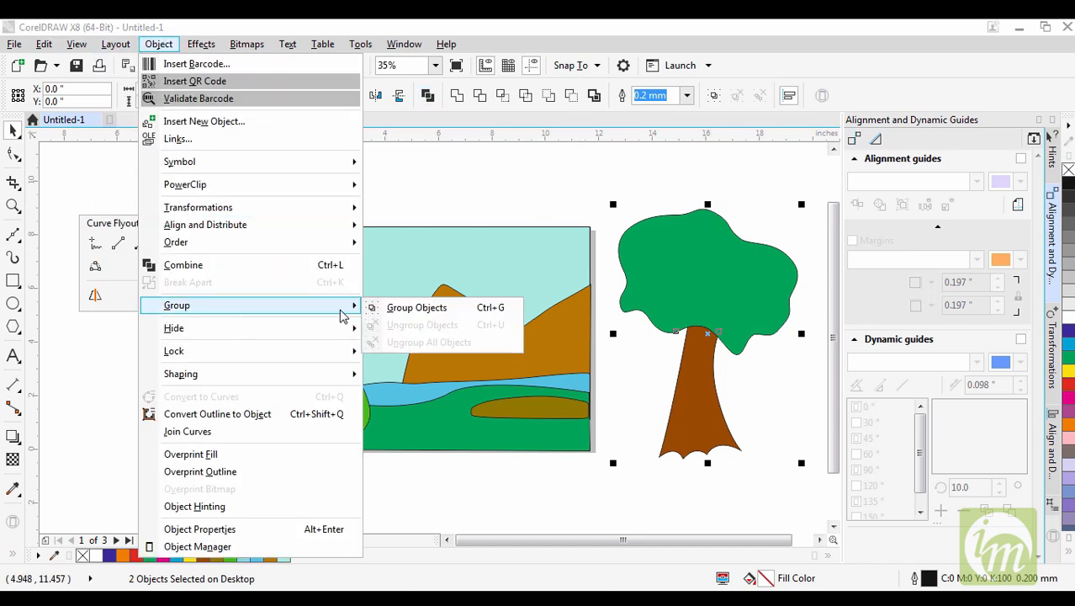
{"action": "left_click", "coordinate": [416, 308]}
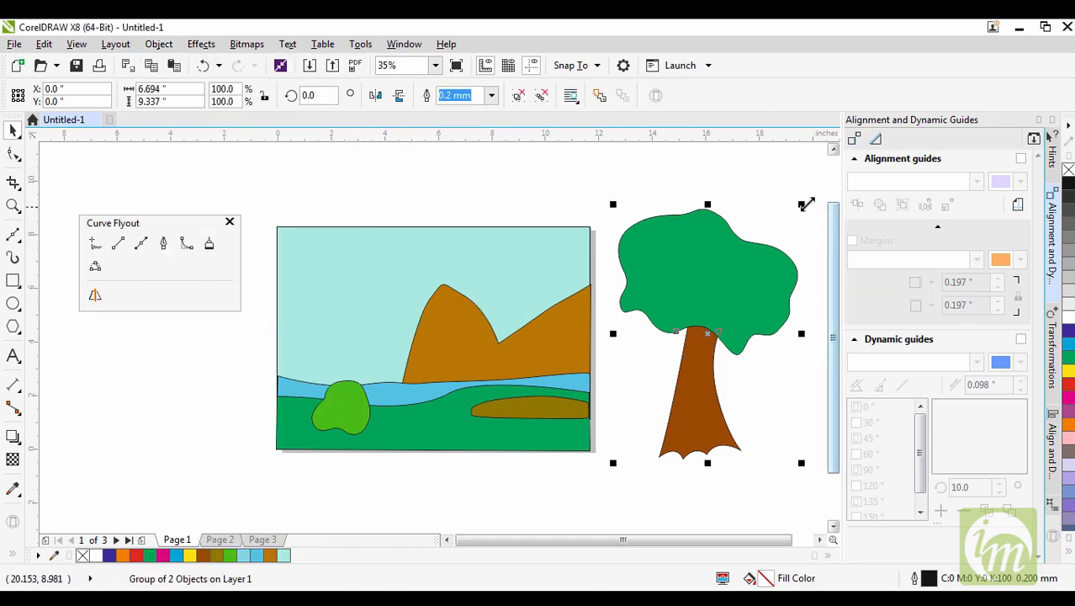
Step: Shrink the tree group to about 4.5 by 6.4 inches, bring it to the front and place it on the scene's left side
{"action": "left_click_drag", "start_coordinate": [801, 205], "coordinate": [772, 239]}
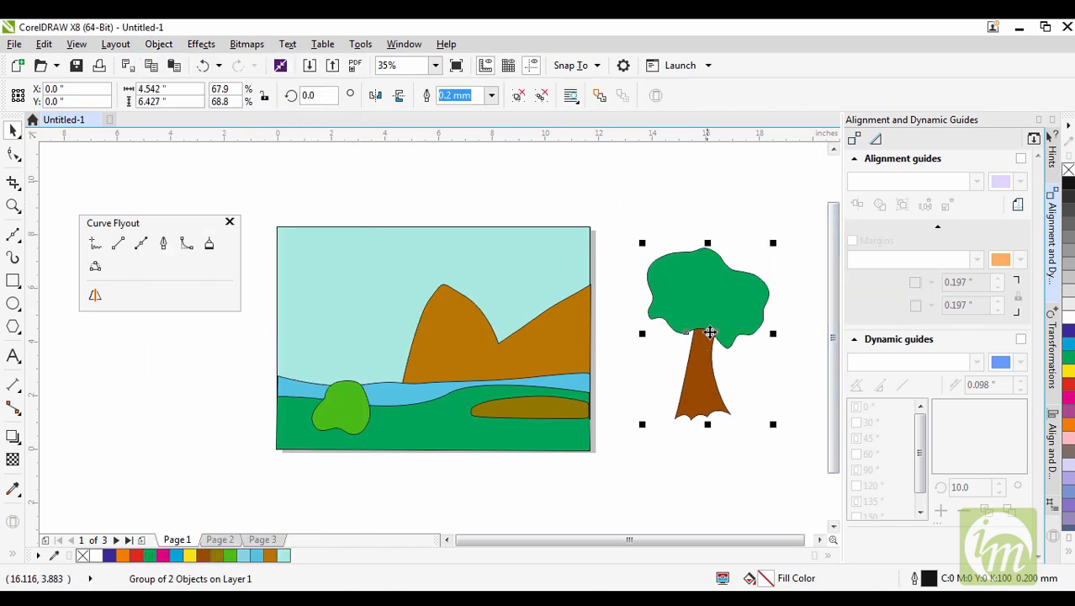
{"action": "left_click_drag", "start_coordinate": [706, 332], "coordinate": [493, 348]}
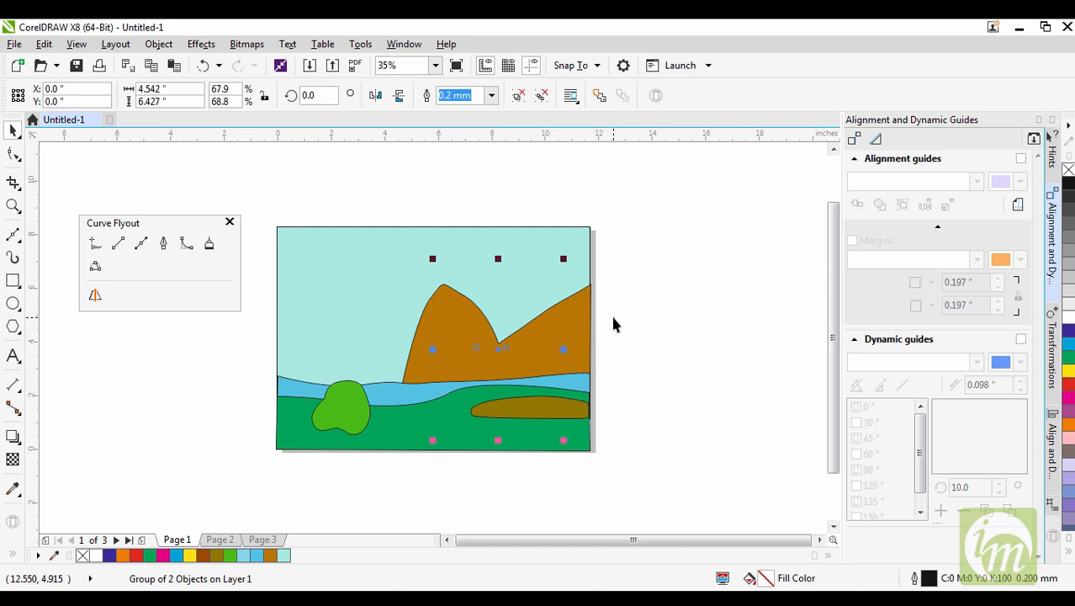
{"action": "key", "text": "shift+Page_Up"}
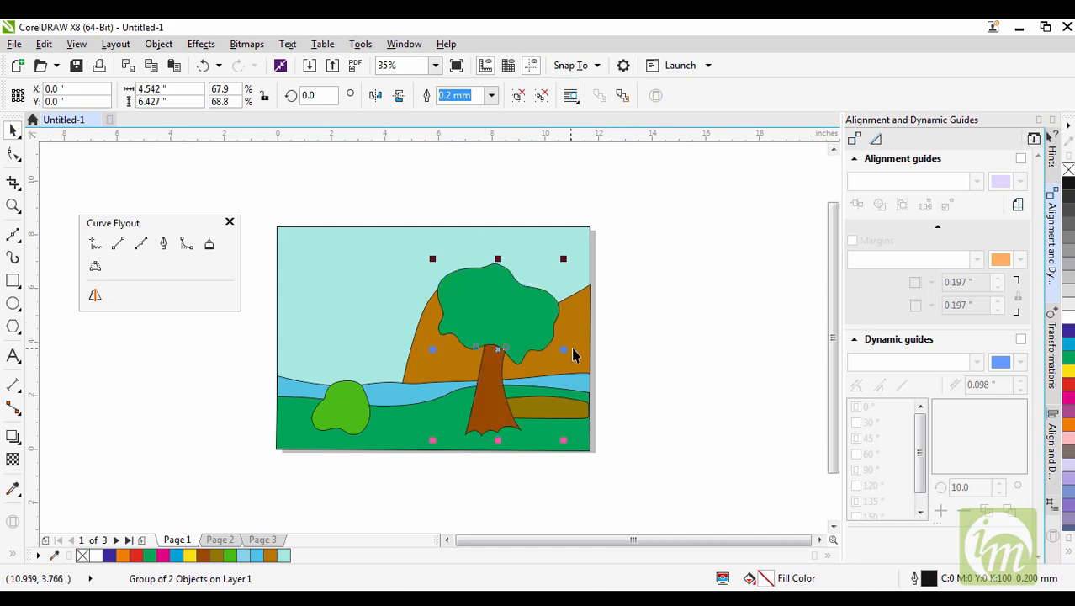
{"action": "left_click_drag", "start_coordinate": [497, 351], "coordinate": [336, 350]}
Step: Move the bush to the ground's right side and place two small copies, about 0.9 by 0.8 inches, between it and the tree
{"action": "left_click", "coordinate": [370, 405]}
{"action": "left_click_drag", "start_coordinate": [349, 421], "coordinate": [526, 430]}
{"action": "left_click_drag", "start_coordinate": [552, 384], "coordinate": [452, 395]}
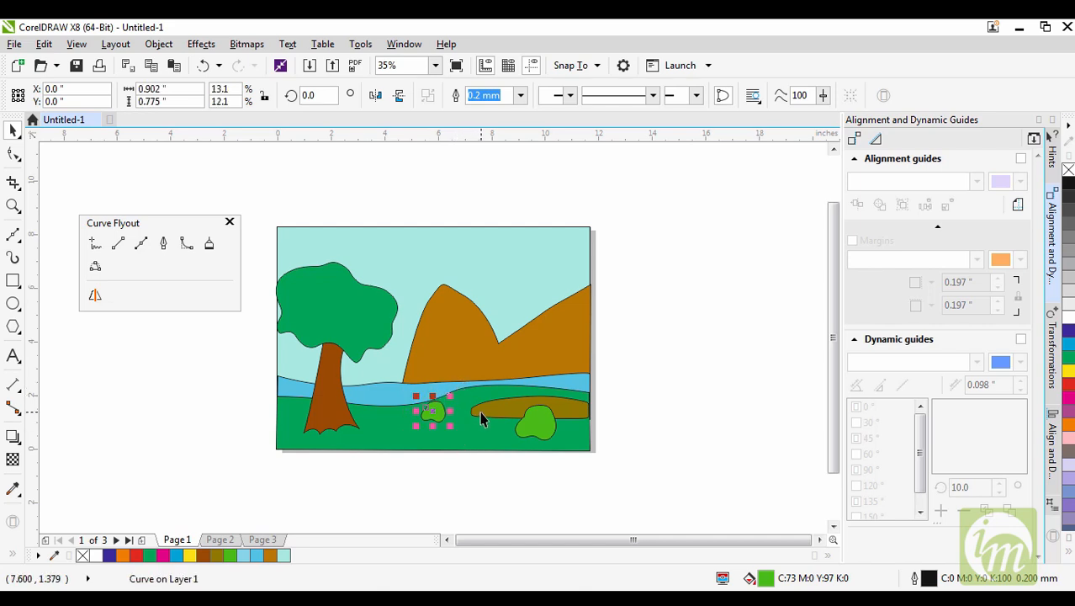
{"action": "left_click_drag", "start_coordinate": [432, 414], "coordinate": [375, 432]}
{"action": "left_click", "coordinate": [694, 333]}
Step: Change the sky rectangle's fill to the deeper blue C65 M0 Y22 K0 and clear the selection
{"action": "left_click", "coordinate": [494, 240]}
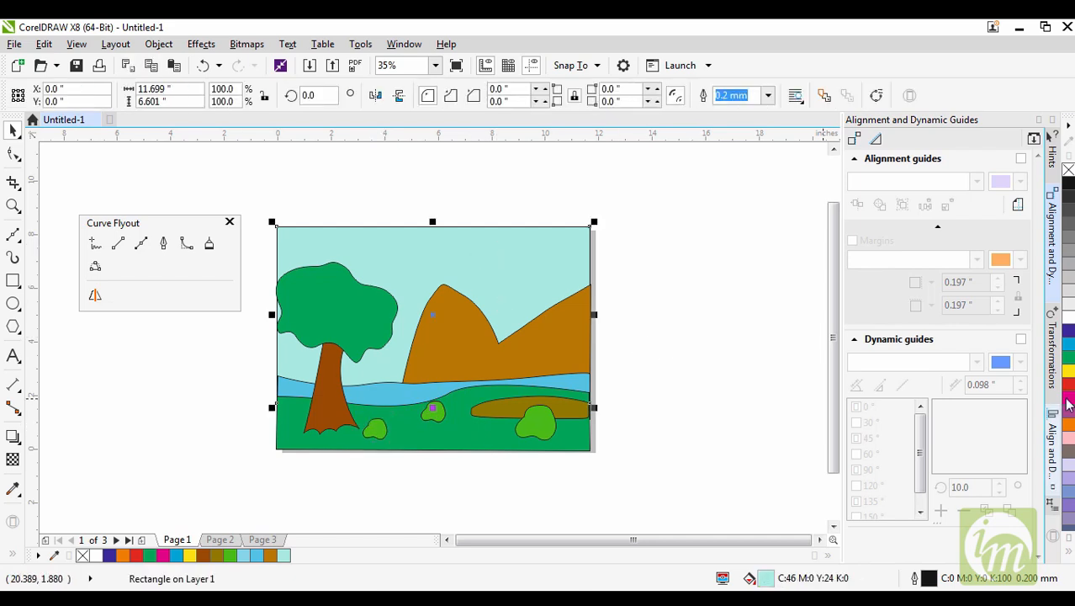
{"action": "left_click", "coordinate": [1070, 346]}
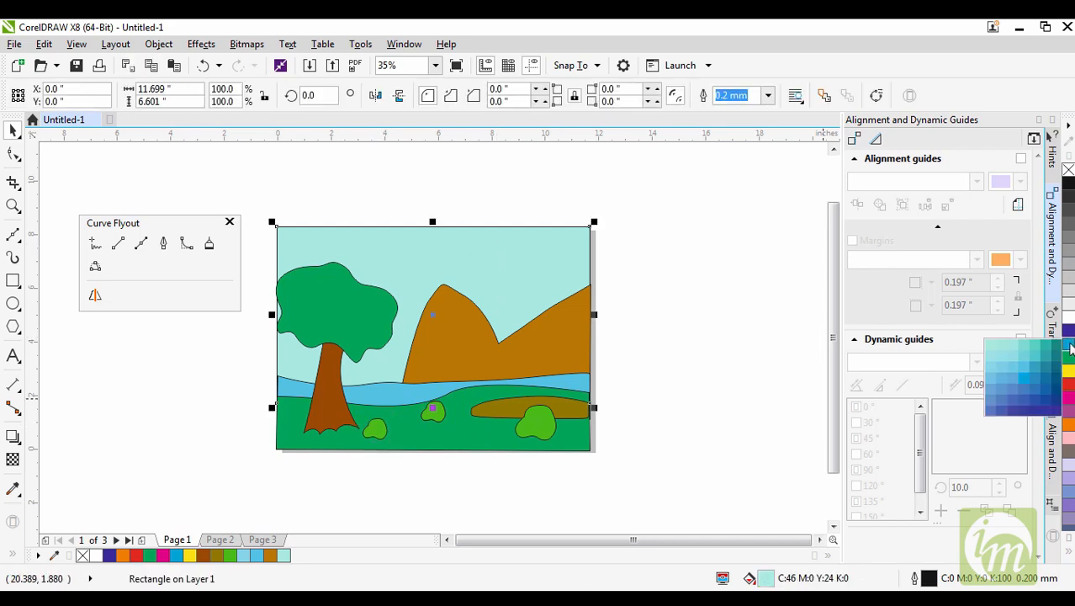
{"action": "left_click", "coordinate": [994, 347]}
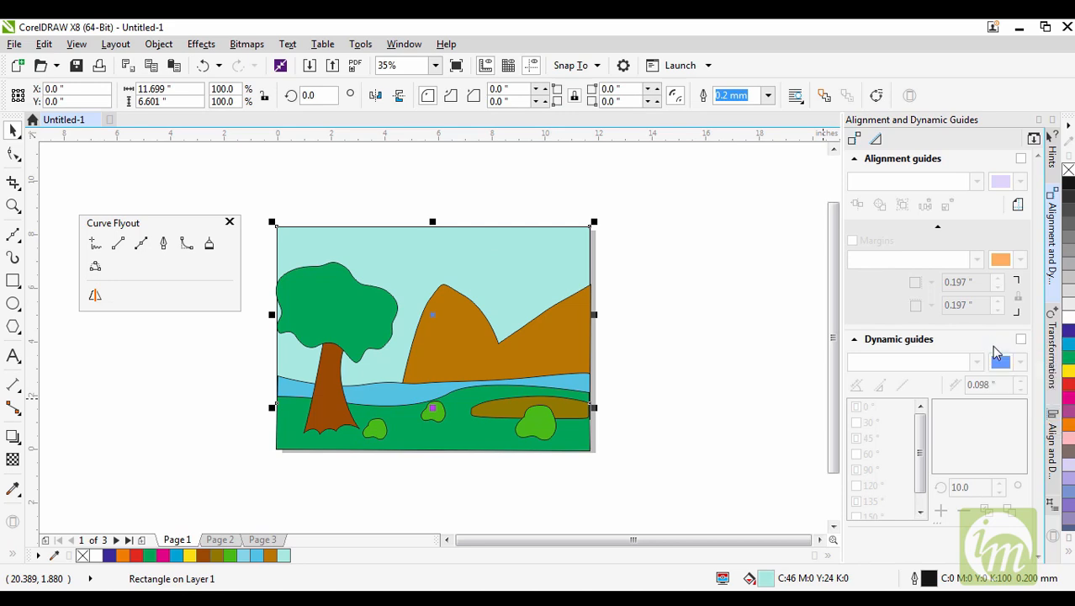
{"action": "left_click", "coordinate": [1071, 353]}
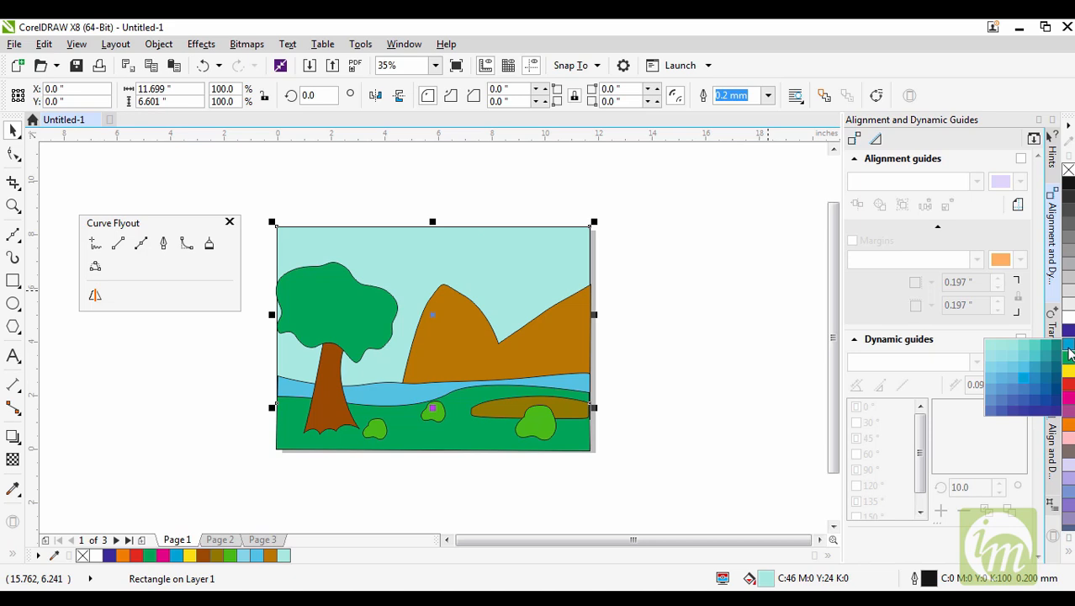
{"action": "left_click", "coordinate": [1024, 362]}
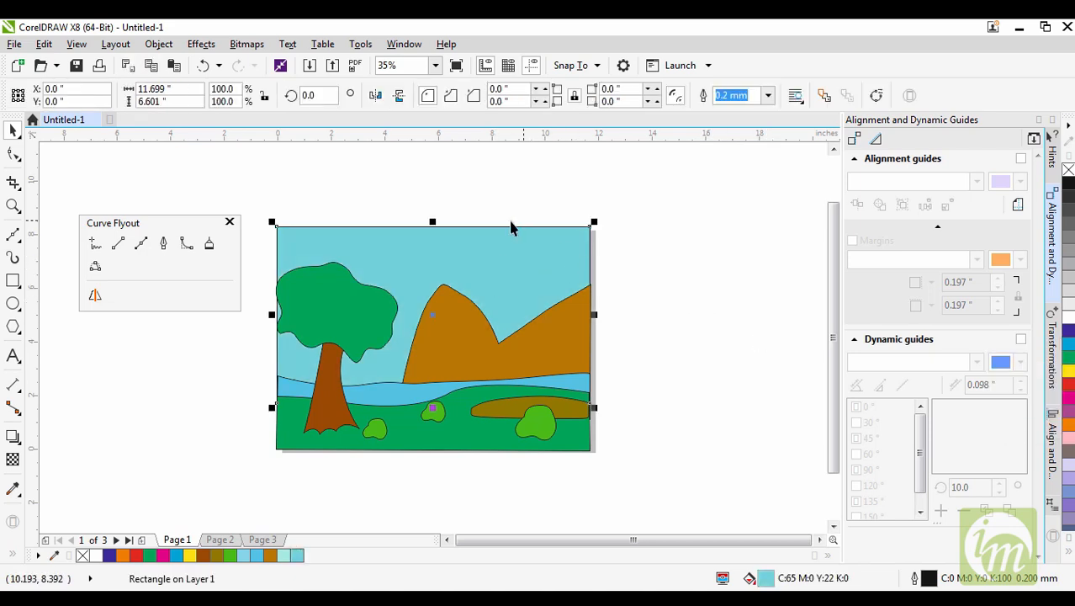
{"action": "left_click", "coordinate": [723, 265]}
Step: Nudge the tree group slightly to the right so its crown sits inside the page edge, and deselect it
{"action": "left_click", "coordinate": [481, 280]}
{"action": "left_click", "coordinate": [353, 341]}
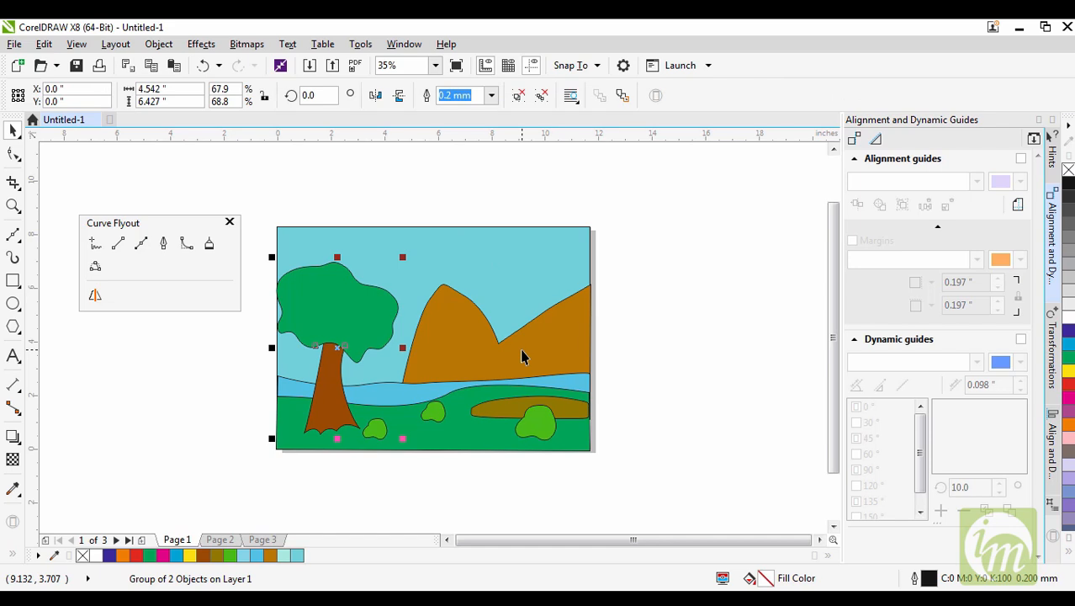
{"action": "key", "text": "Right"}
{"action": "key", "text": "Right"}
{"action": "key", "text": "Right"}
{"action": "key", "text": "Right"}
{"action": "key", "text": "Right"}
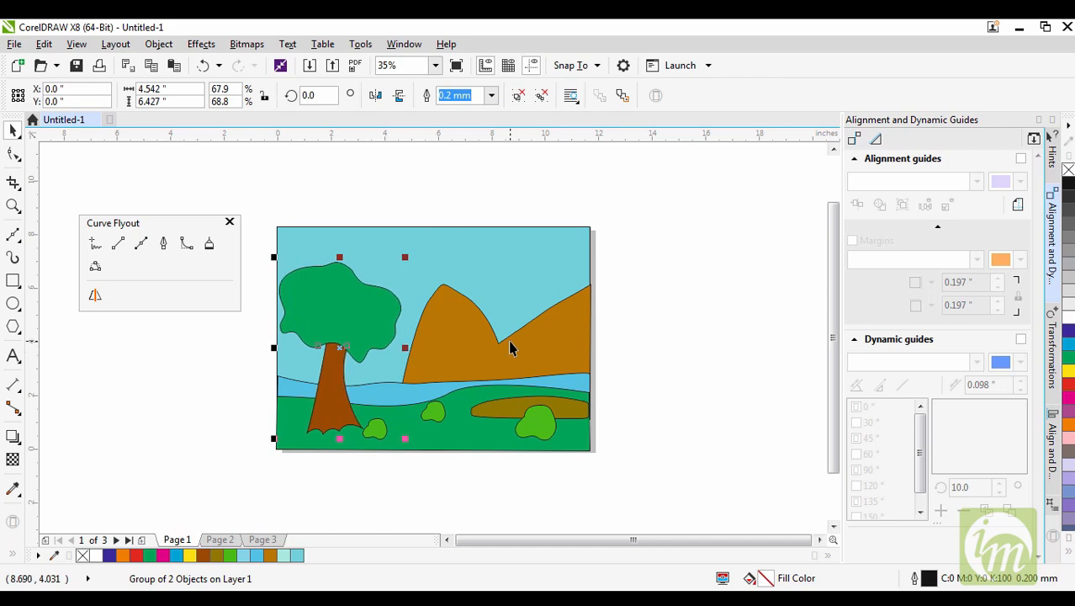
{"action": "left_click", "coordinate": [525, 274]}
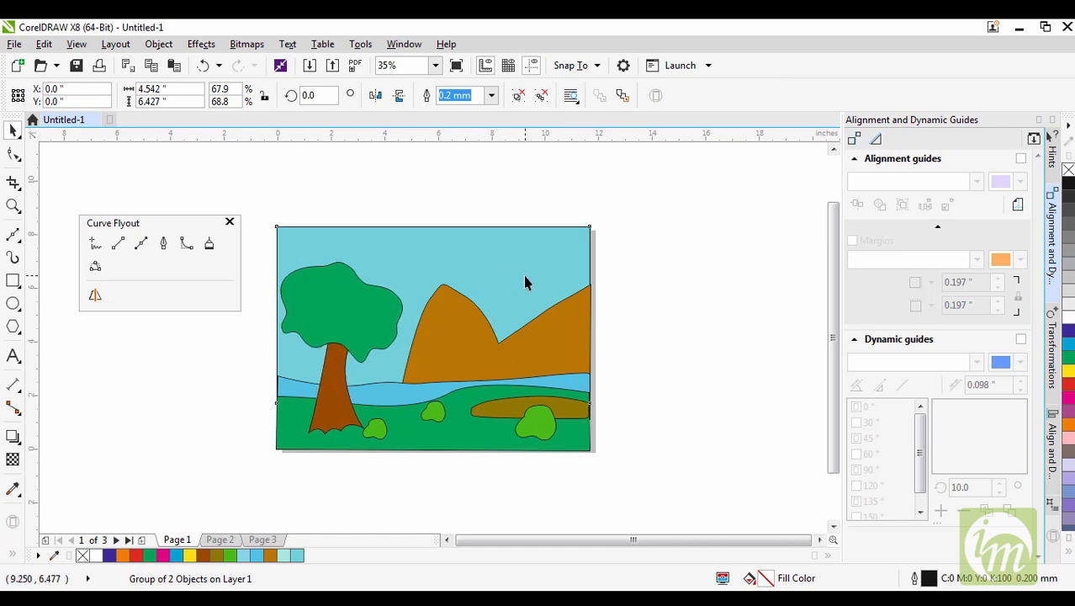
{"action": "left_click", "coordinate": [709, 271]}
Step: Draw a circle about 3.7 inches across beside the page with the Ellipse tool and fill it with yellow C0 M0 Y100 K0
{"action": "left_click", "coordinate": [13, 304]}
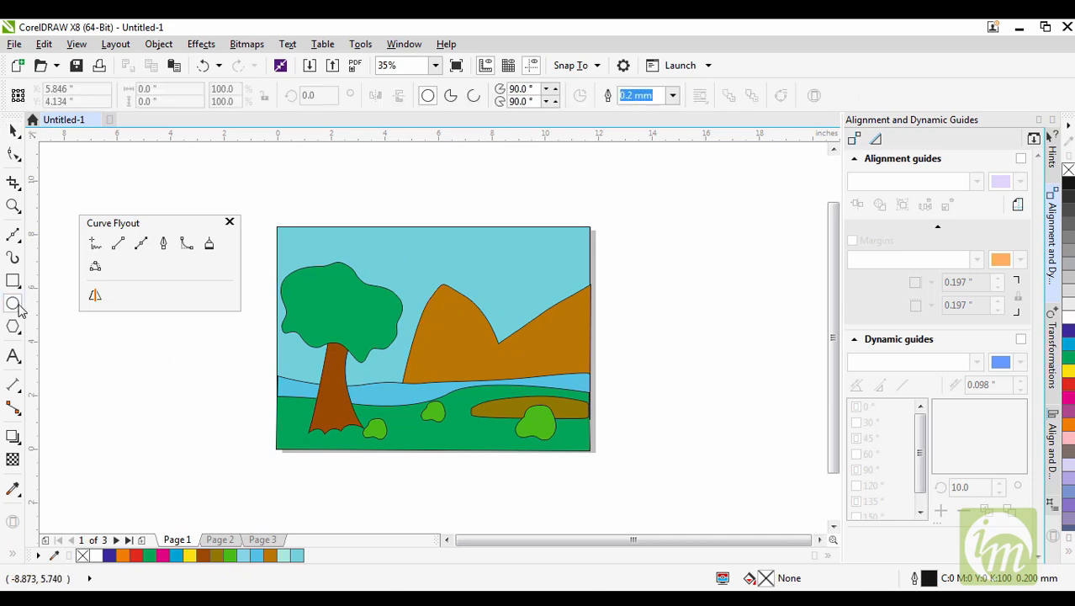
{"action": "left_click_drag", "start_coordinate": [704, 267], "coordinate": [775, 353]}
{"action": "left_click_drag", "start_coordinate": [783, 368], "coordinate": [784, 368]}
{"action": "left_click_drag", "start_coordinate": [751, 313], "coordinate": [699, 290]}
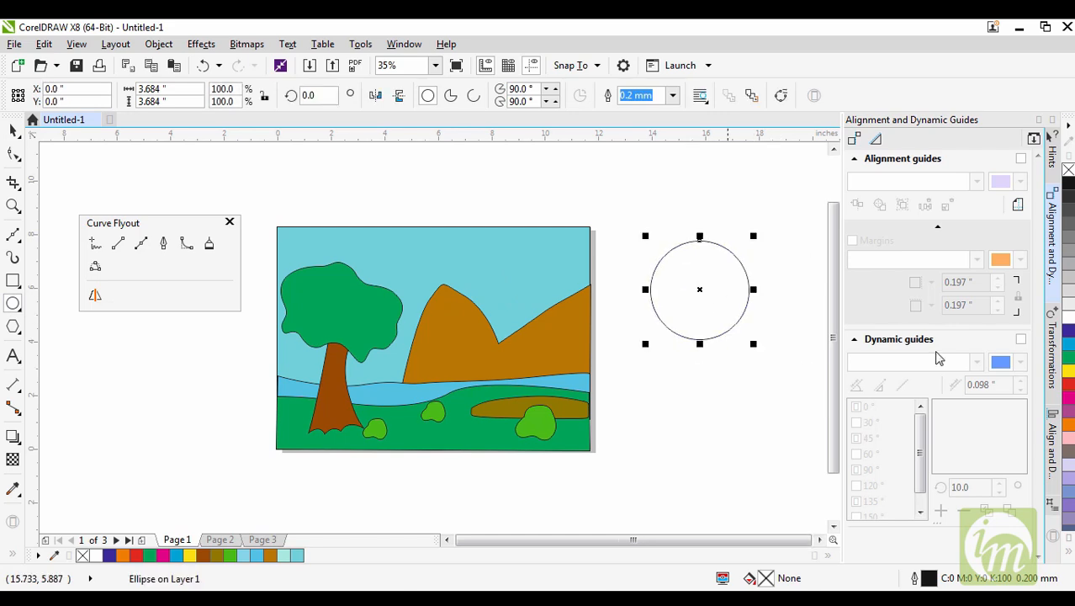
{"action": "left_click", "coordinate": [1068, 372]}
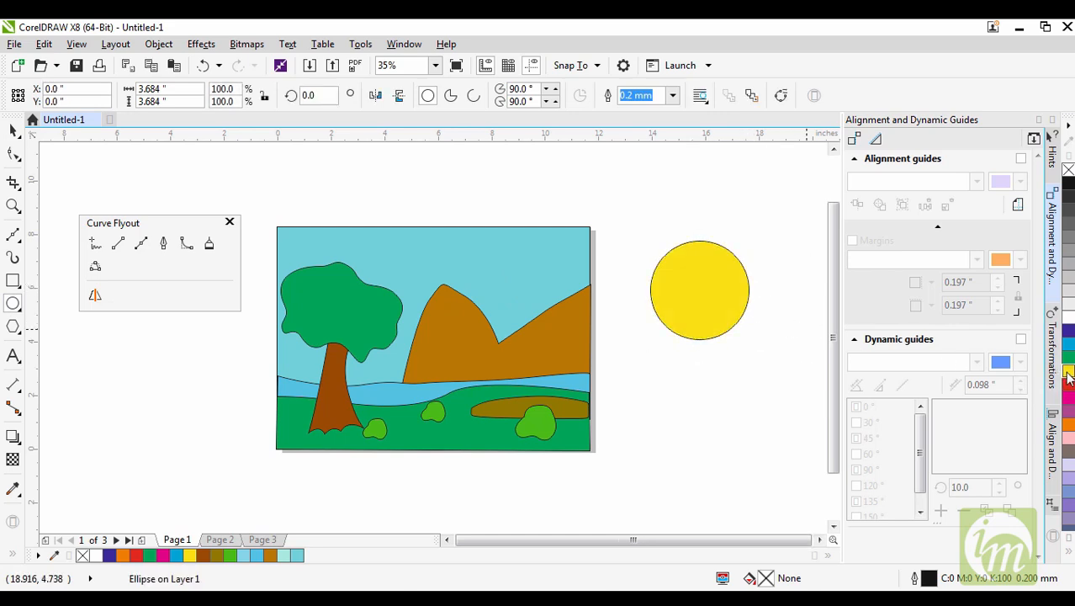
Step: Shrink the yellow sun to about 2.1 by 2.0 inches and place it in the sky between the two mountain peaks
{"action": "left_click_drag", "start_coordinate": [754, 238], "coordinate": [733, 266]}
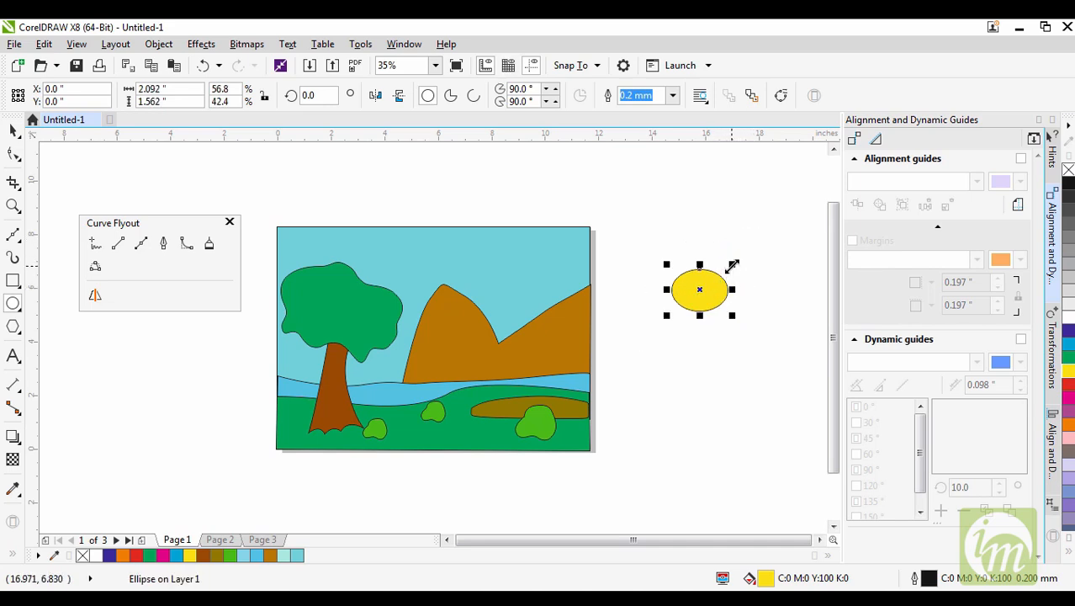
{"action": "left_click_drag", "start_coordinate": [699, 290], "coordinate": [515, 251]}
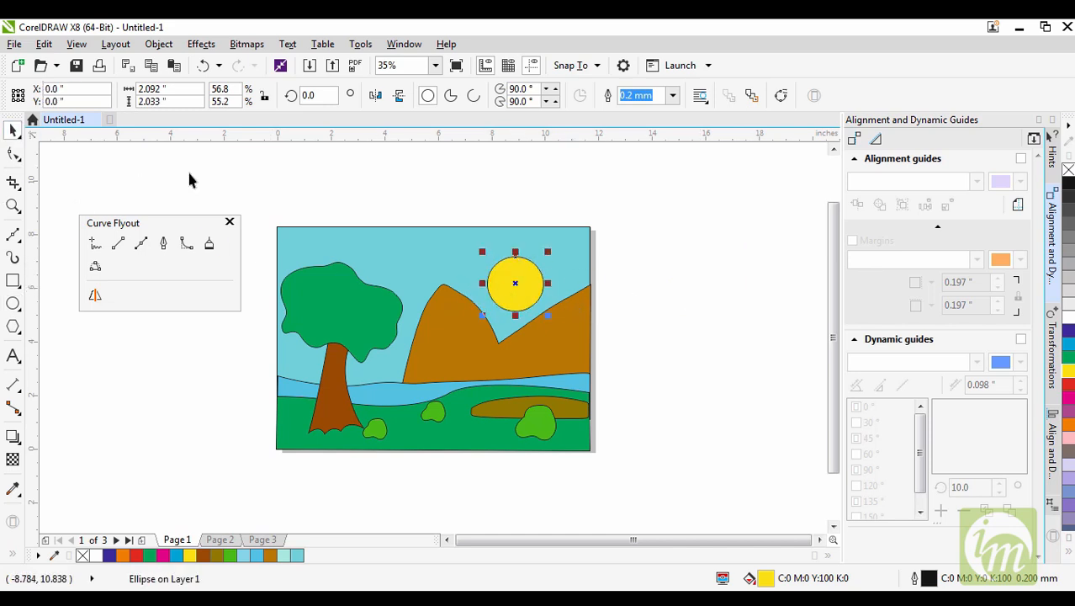
{"action": "left_click", "coordinate": [705, 289]}
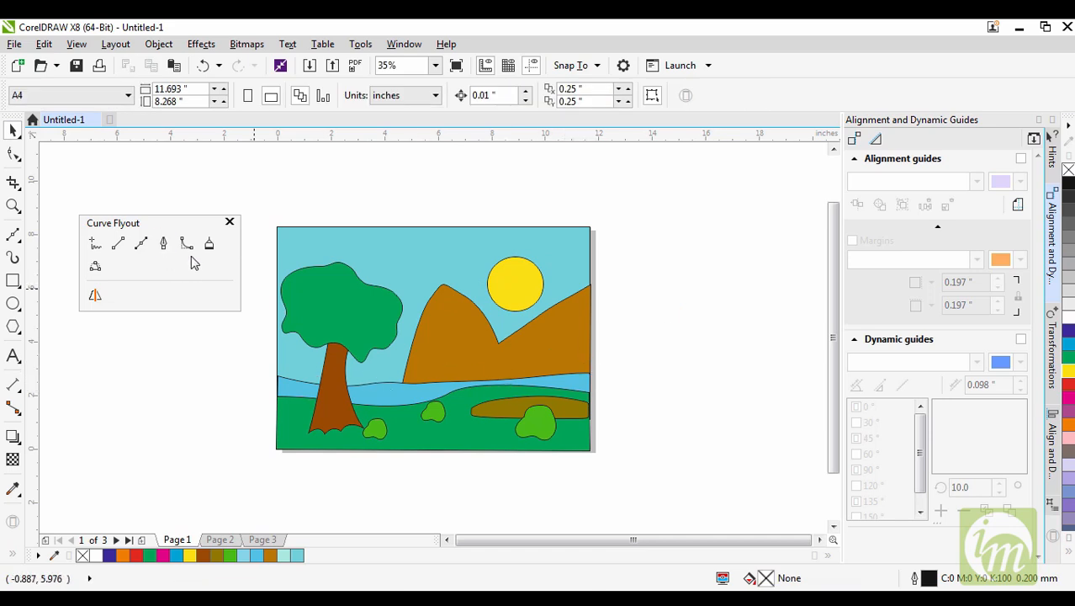
Step: Rename Page 1 as "carton image"
{"action": "right_click", "coordinate": [186, 545]}
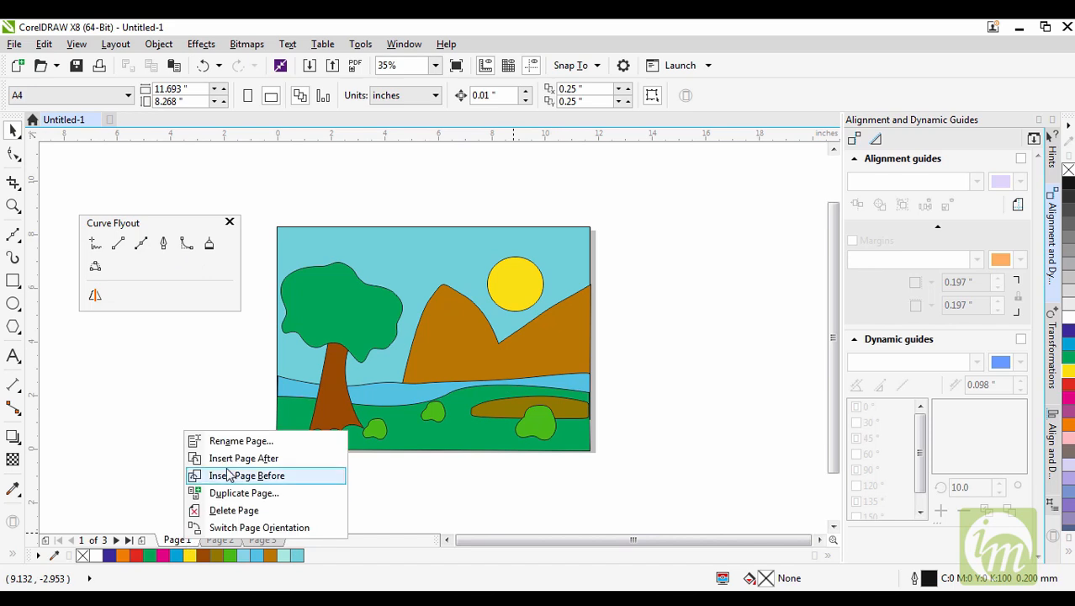
{"action": "left_click", "coordinate": [262, 443]}
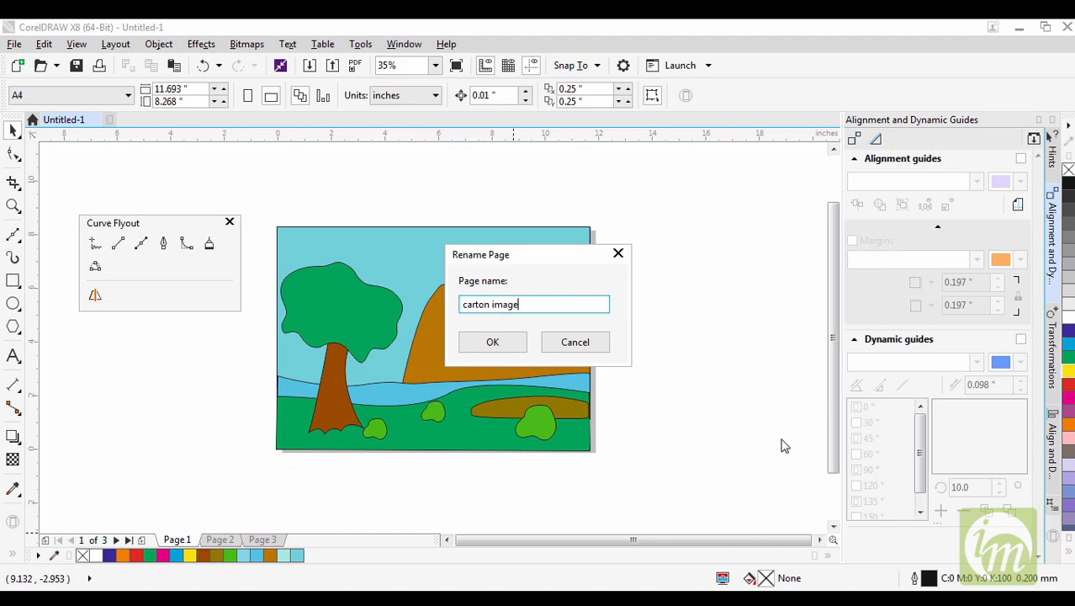
{"action": "key", "text": "Return"}
Step: Switch to Page 2 and draw a freeform open outline with the Polyline tool, running from the page's left half past its right and bottom edges
{"action": "left_click", "coordinate": [261, 541]}
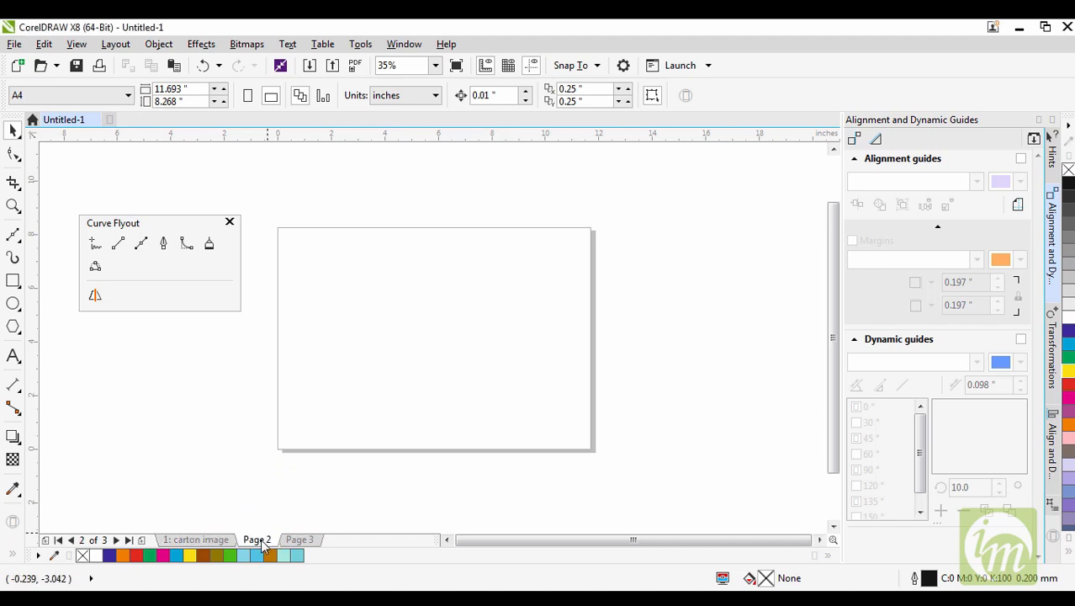
{"action": "left_click", "coordinate": [209, 243]}
{"action": "mouse_move", "coordinate": [344, 337]}
{"action": "left_mouse_down"}
{"action": "mouse_move", "coordinate": [440, 289]}
{"action": "mouse_move", "coordinate": [537, 311]}
{"action": "mouse_move", "coordinate": [579, 364]}
{"action": "mouse_move", "coordinate": [659, 348]}
{"action": "mouse_move", "coordinate": [655, 457]}
{"action": "mouse_move", "coordinate": [542, 482]}
{"action": "left_mouse_up"}
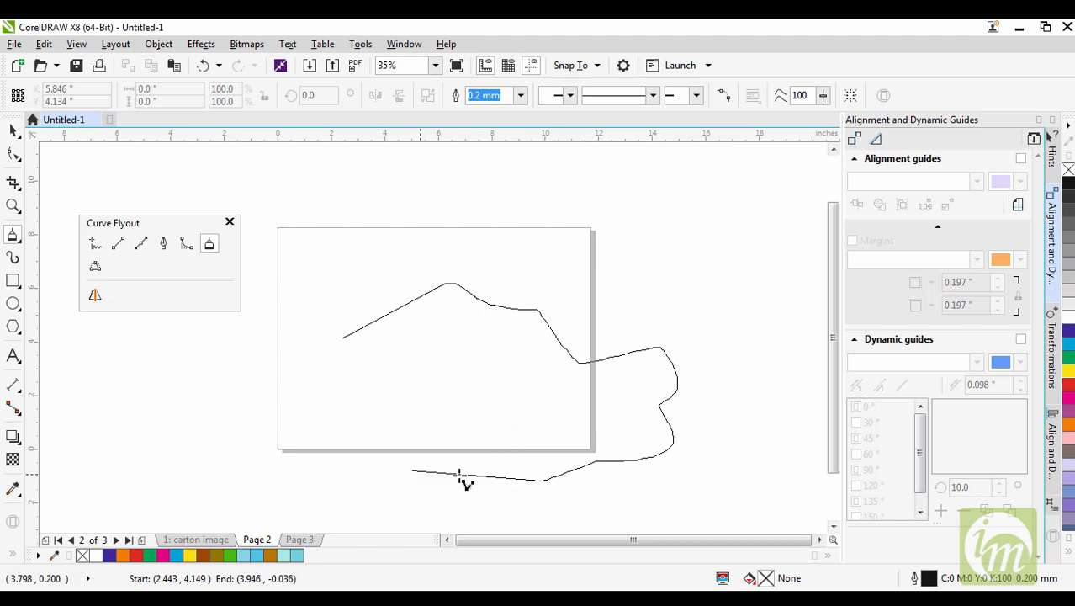
Step: Finish the freeform Polyline curve as a closed shape about 17.5 by 8.4 inches and fill it with cyan
{"action": "left_click", "coordinate": [436, 435]}
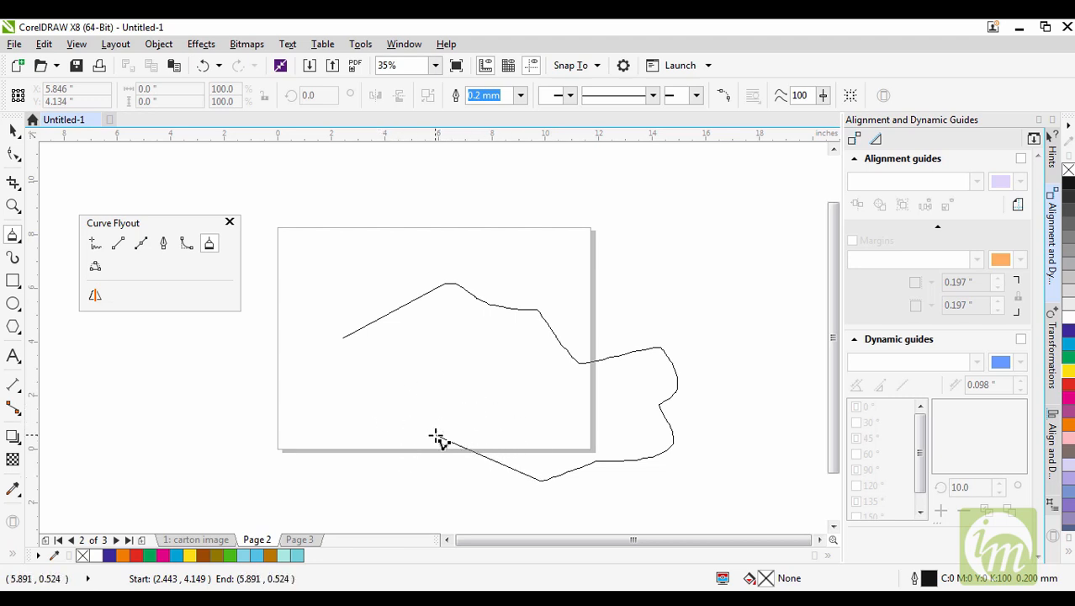
{"action": "mouse_move", "coordinate": [376, 475]}
{"action": "left_mouse_down"}
{"action": "mouse_move", "coordinate": [291, 506]}
{"action": "mouse_move", "coordinate": [211, 446]}
{"action": "mouse_move", "coordinate": [214, 403]}
{"action": "mouse_move", "coordinate": [263, 339]}
{"action": "mouse_move", "coordinate": [268, 382]}
{"action": "mouse_move", "coordinate": [290, 416]}
{"action": "mouse_move", "coordinate": [539, 391]}
{"action": "mouse_move", "coordinate": [533, 377]}
{"action": "mouse_move", "coordinate": [487, 368]}
{"action": "mouse_move", "coordinate": [436, 374]}
{"action": "mouse_move", "coordinate": [408, 339]}
{"action": "mouse_move", "coordinate": [393, 389]}
{"action": "mouse_move", "coordinate": [395, 366]}
{"action": "mouse_move", "coordinate": [375, 381]}
{"action": "mouse_move", "coordinate": [344, 377]}
{"action": "mouse_move", "coordinate": [343, 338]}
{"action": "left_mouse_up"}
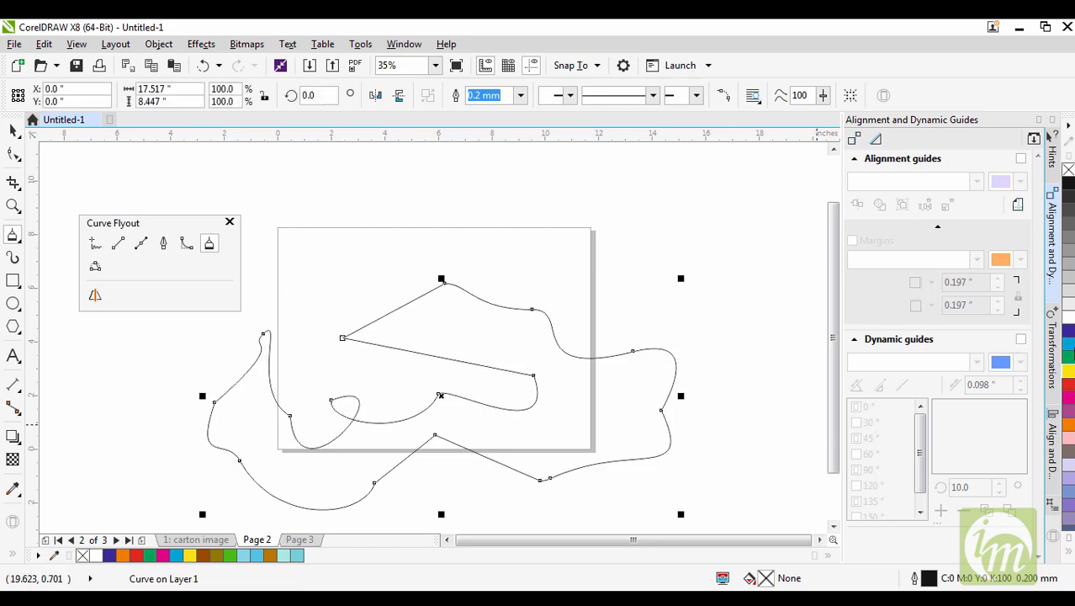
{"action": "left_click", "coordinate": [1067, 347]}
{"action": "left_click", "coordinate": [14, 131]}
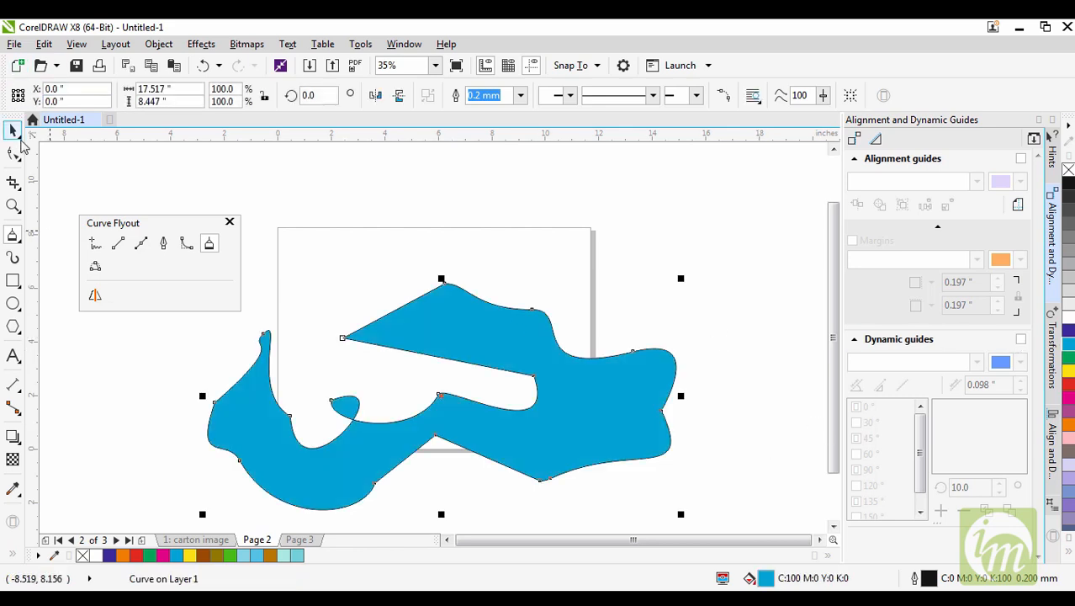
Step: Delete the cyan-filled curve from Page 2
{"action": "left_click_drag", "start_coordinate": [536, 368], "coordinate": [553, 314]}
{"action": "key", "text": "Delete"}
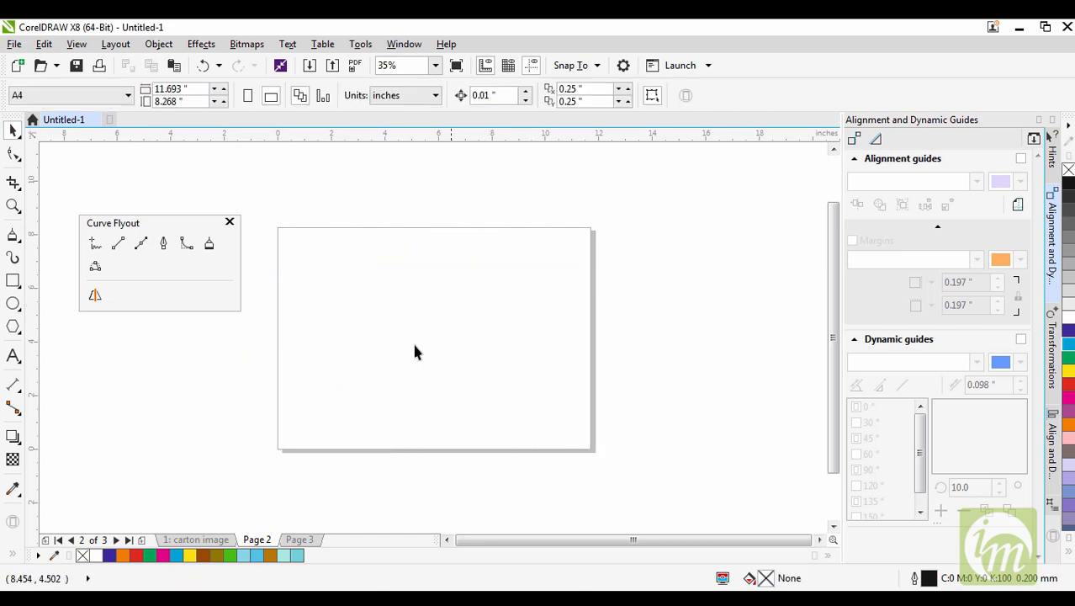
Step: Draw a closed Polyline shape about 17.25 by 8.18 inches mixing freehand and straight segments, and delete it
{"action": "left_click", "coordinate": [209, 244]}
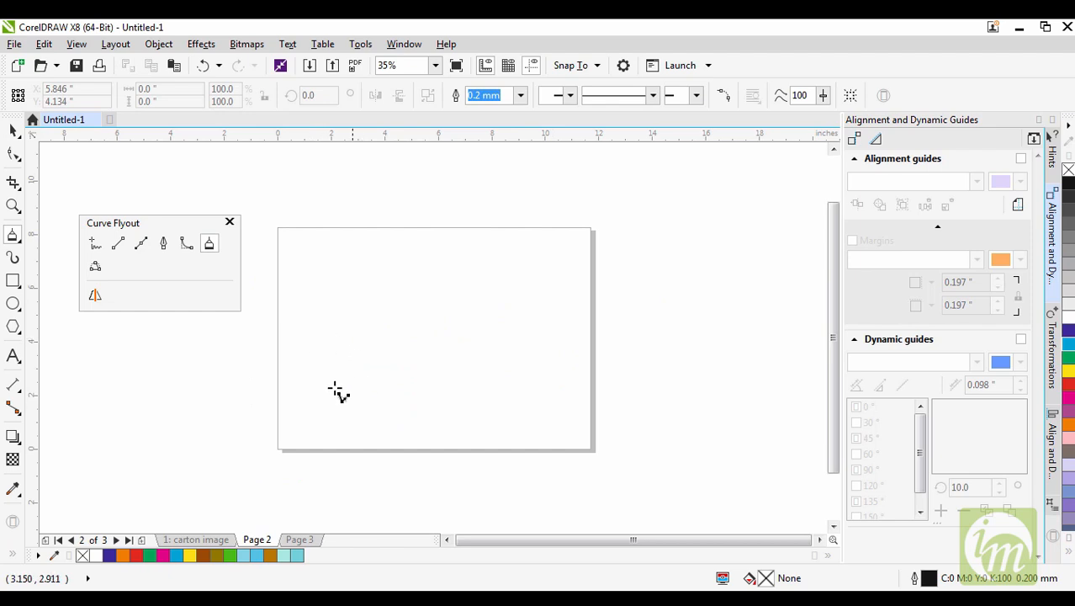
{"action": "mouse_move", "coordinate": [315, 337]}
{"action": "left_mouse_down"}
{"action": "mouse_move", "coordinate": [424, 275]}
{"action": "mouse_move", "coordinate": [459, 269]}
{"action": "mouse_move", "coordinate": [481, 287]}
{"action": "mouse_move", "coordinate": [569, 275]}
{"action": "left_mouse_up"}
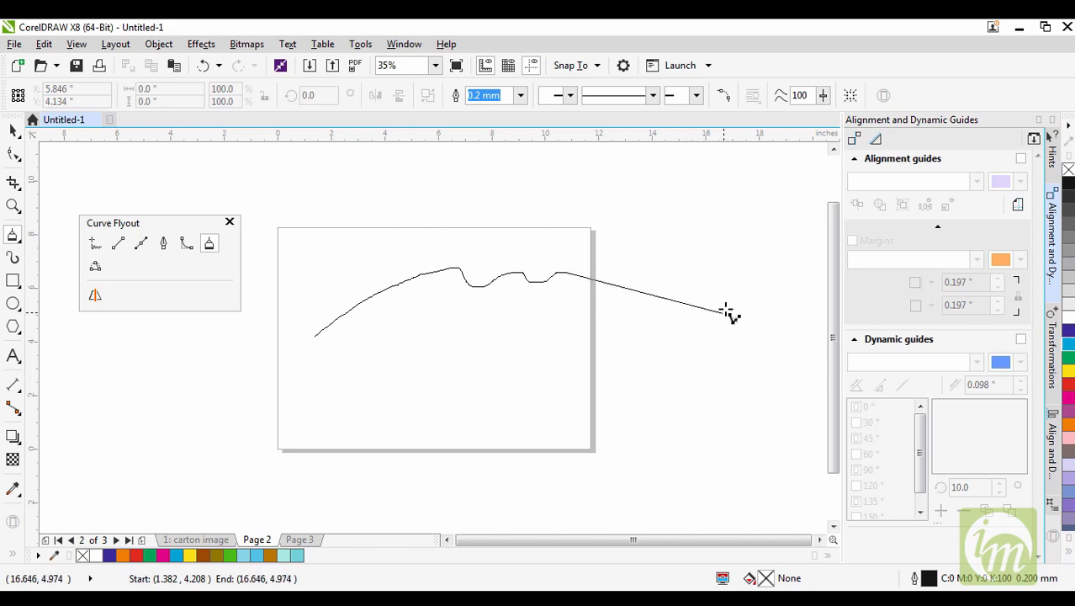
{"action": "mouse_move", "coordinate": [728, 307]}
{"action": "left_mouse_down"}
{"action": "mouse_move", "coordinate": [725, 391]}
{"action": "mouse_move", "coordinate": [740, 435]}
{"action": "mouse_move", "coordinate": [704, 446]}
{"action": "left_mouse_up"}
{"action": "mouse_move", "coordinate": [571, 421]}
{"action": "left_mouse_down"}
{"action": "mouse_move", "coordinate": [536, 467]}
{"action": "mouse_move", "coordinate": [431, 455]}
{"action": "mouse_move", "coordinate": [401, 424]}
{"action": "mouse_move", "coordinate": [346, 466]}
{"action": "mouse_move", "coordinate": [281, 450]}
{"action": "mouse_move", "coordinate": [313, 335]}
{"action": "left_mouse_up"}
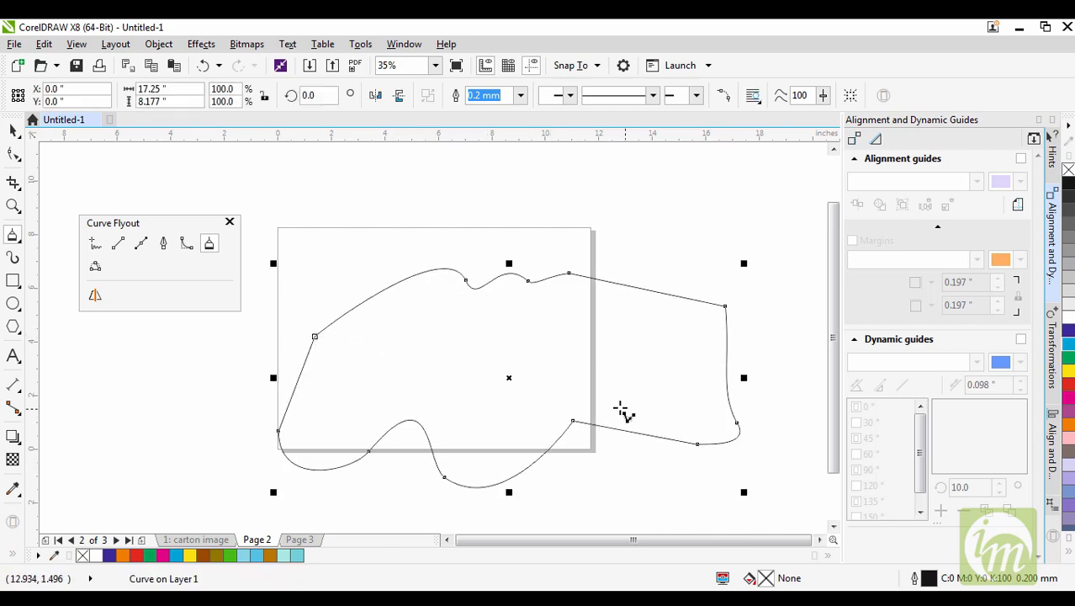
{"action": "key", "text": "Delete"}
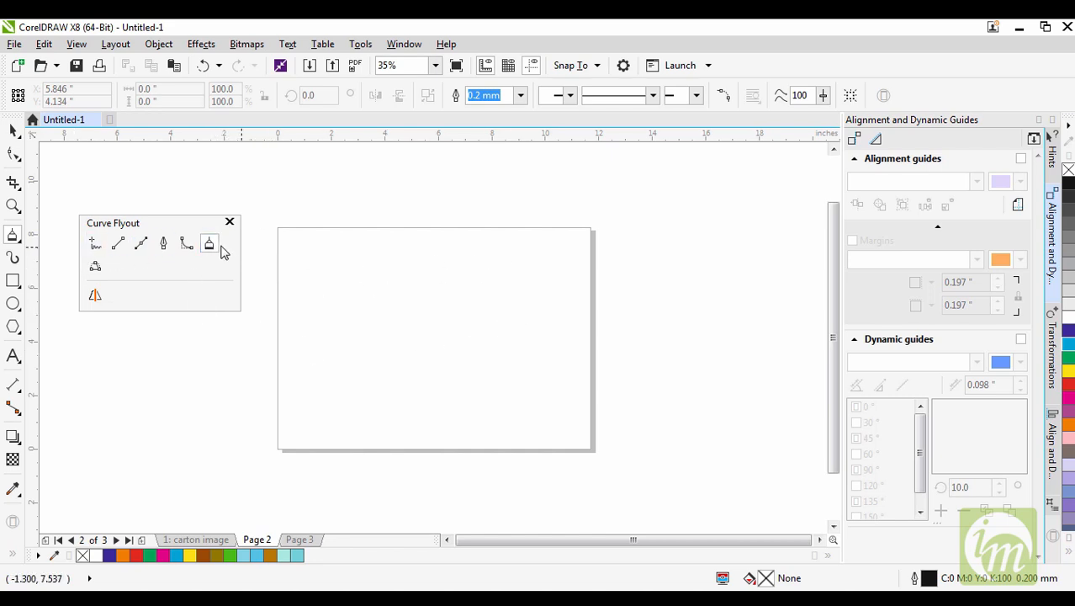
Step: Draw an upward-bulging arc about 4.2 by 3.07 inches on the page's left half with the 3-Point Curve tool
{"action": "left_click", "coordinate": [98, 268]}
{"action": "left_click_drag", "start_coordinate": [321, 348], "coordinate": [432, 277]}
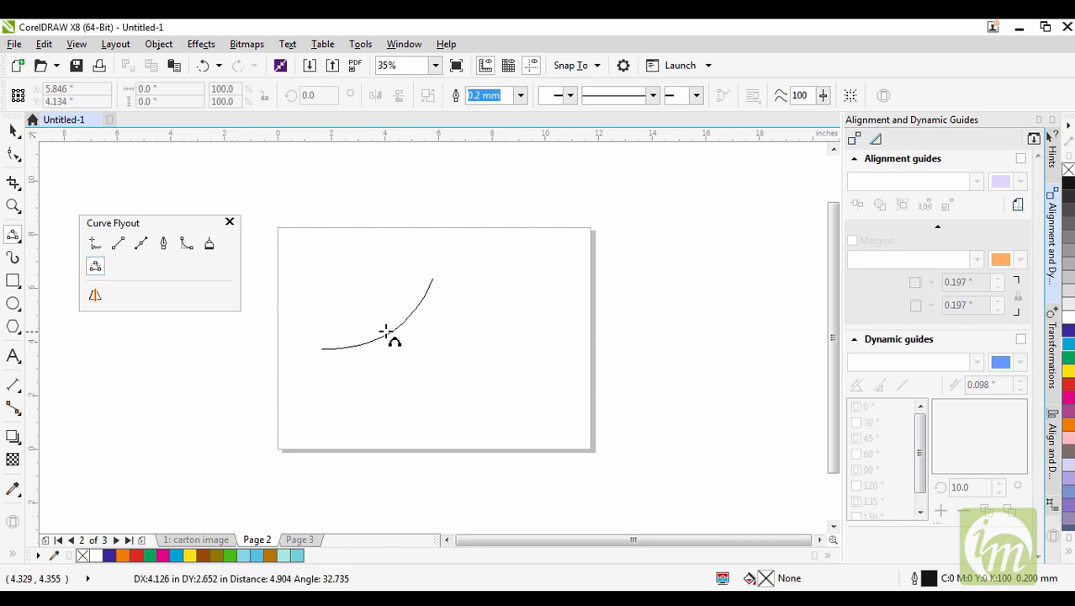
{"action": "left_click", "coordinate": [341, 281]}
Step: Draw a closed leaf shape about 4.42 by 5.19 inches from two 3-point curves and fill it with blue
{"action": "left_click_drag", "start_coordinate": [547, 291], "coordinate": [465, 428]}
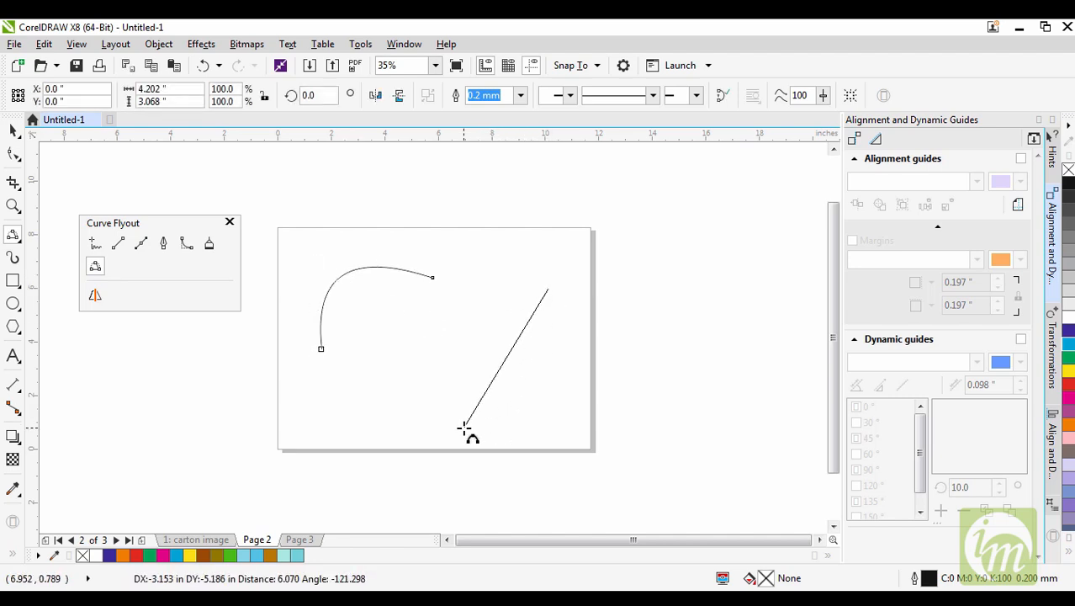
{"action": "left_click", "coordinate": [562, 377]}
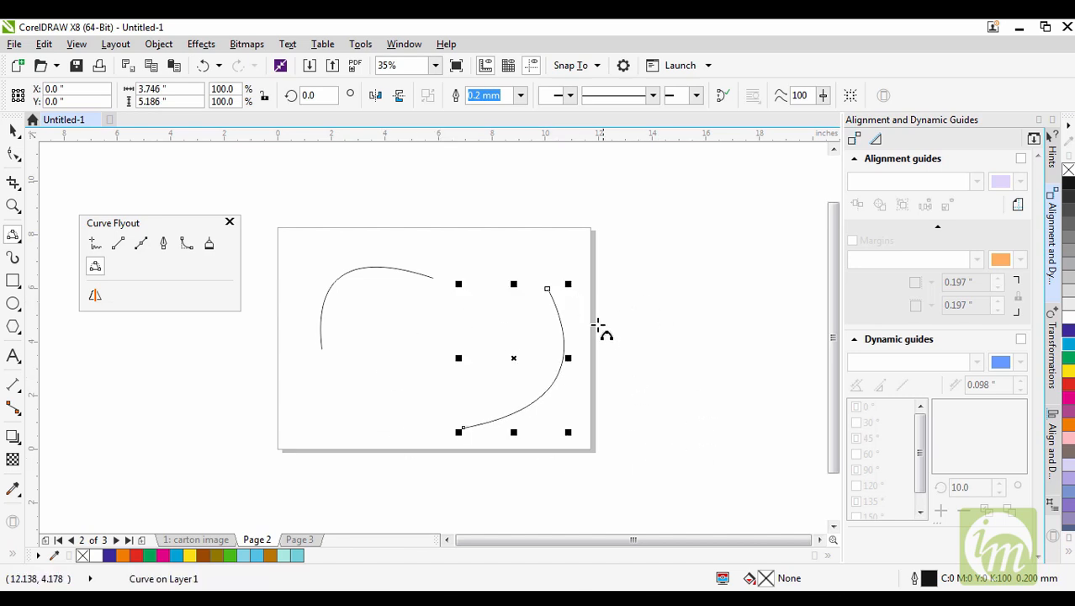
{"action": "left_click_drag", "start_coordinate": [547, 289], "coordinate": [465, 429]}
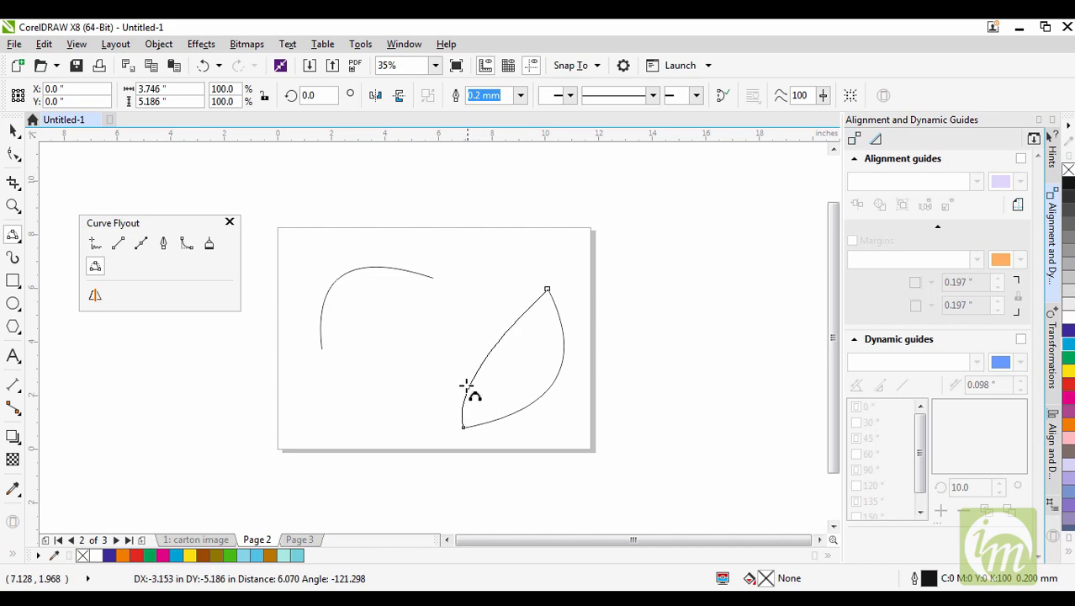
{"action": "left_click", "coordinate": [454, 368]}
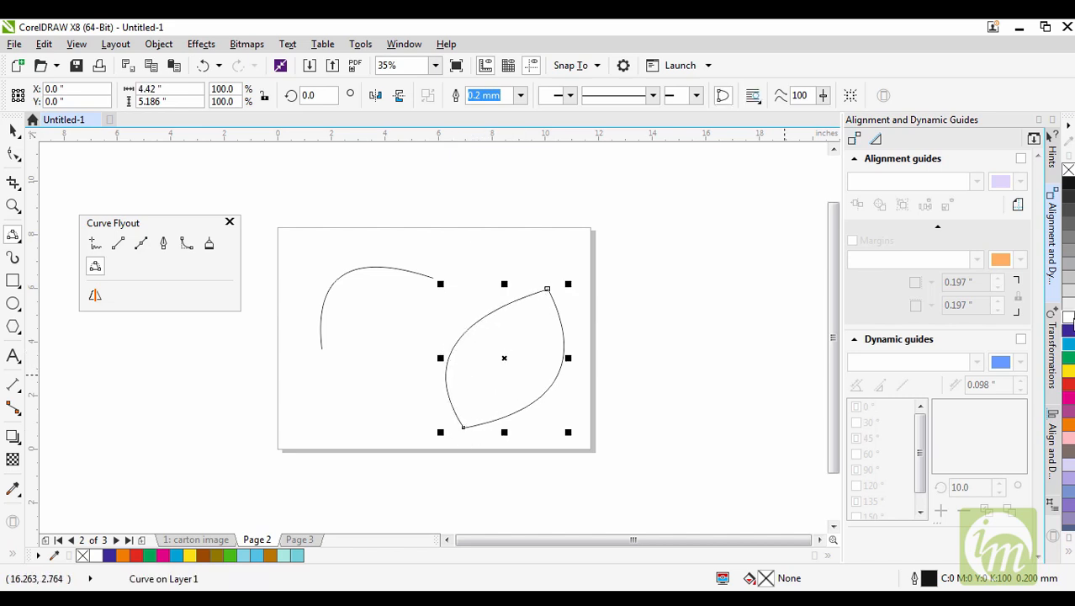
{"action": "left_click", "coordinate": [1068, 335]}
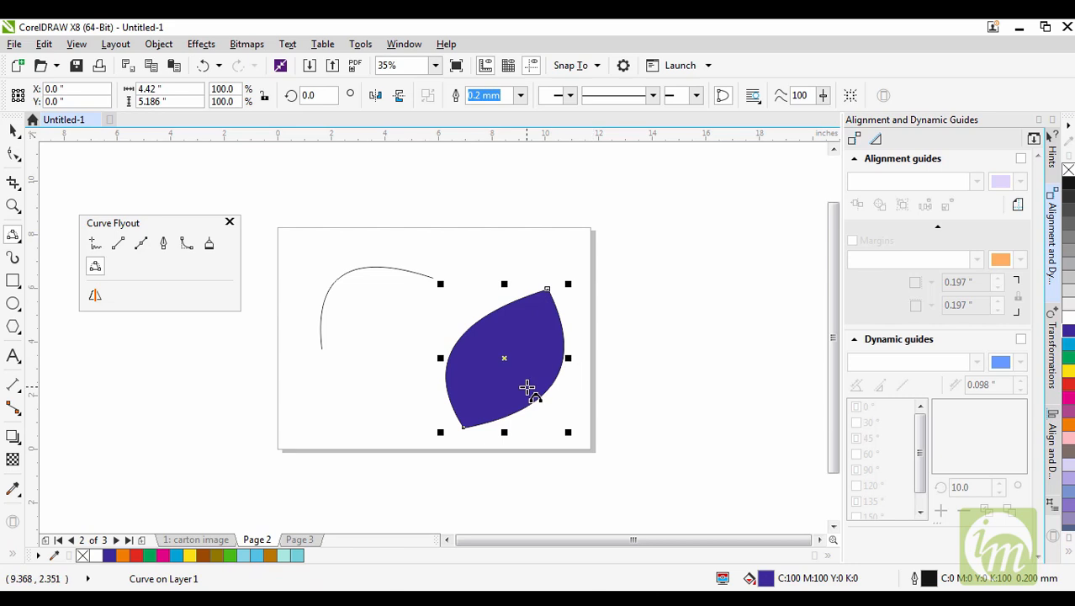
Step: Undo the leaf shape's blue fill and delete all curves on the page
{"action": "key", "text": "ctrl+z"}
{"action": "left_click", "coordinate": [13, 131]}
{"action": "left_click_drag", "start_coordinate": [299, 231], "coordinate": [612, 440]}
{"action": "key", "text": "Delete"}
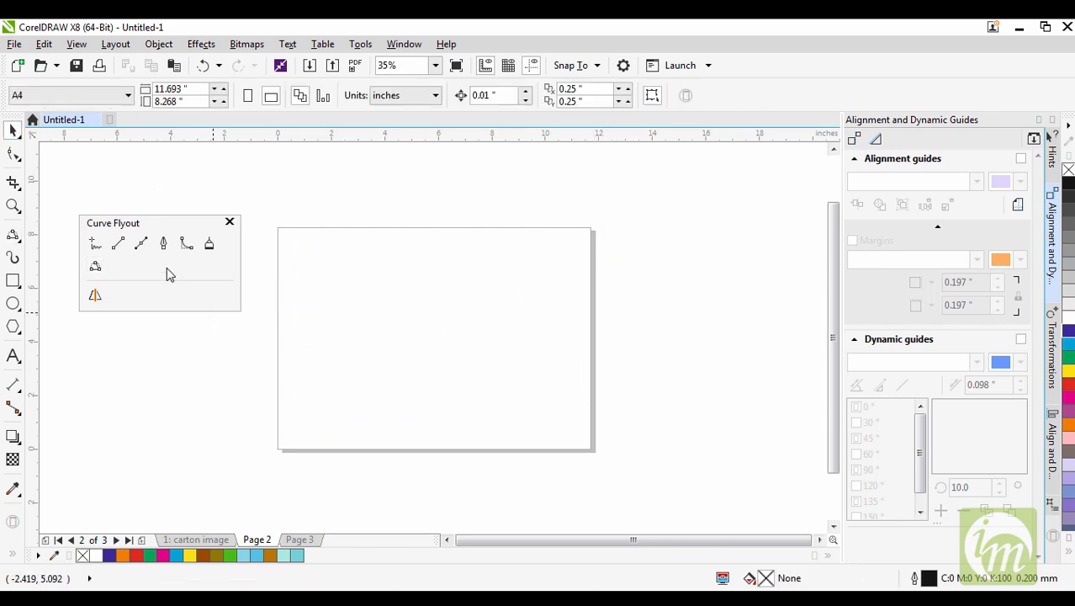
Step: Draw a closed eye shape about 3.8 by 1.68 inches from two 3-point curves and fill it with 10% black
{"action": "left_click", "coordinate": [95, 267]}
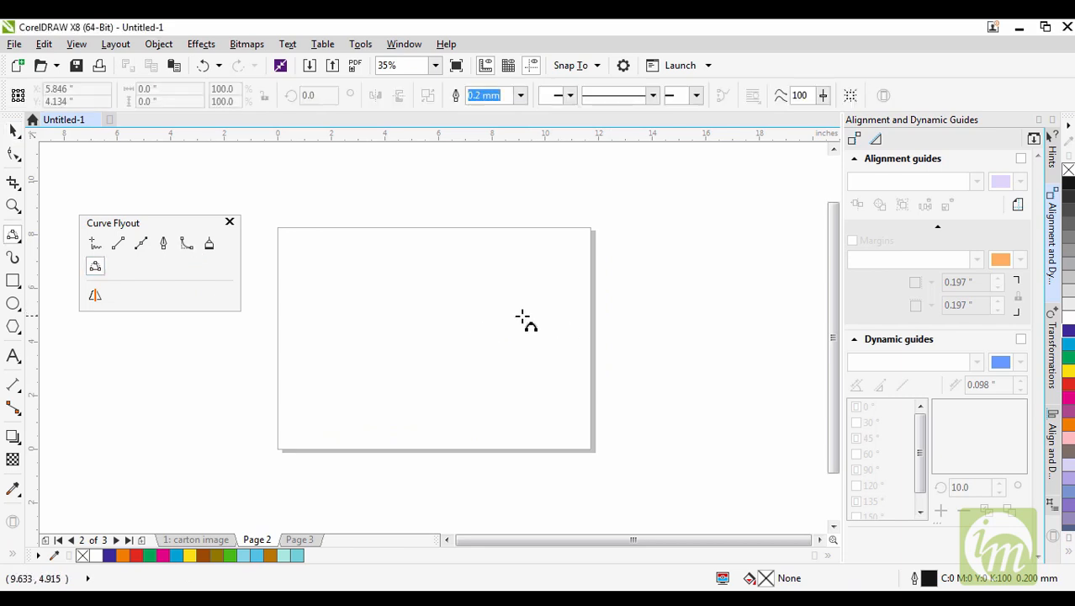
{"action": "left_click_drag", "start_coordinate": [455, 311], "coordinate": [557, 311]}
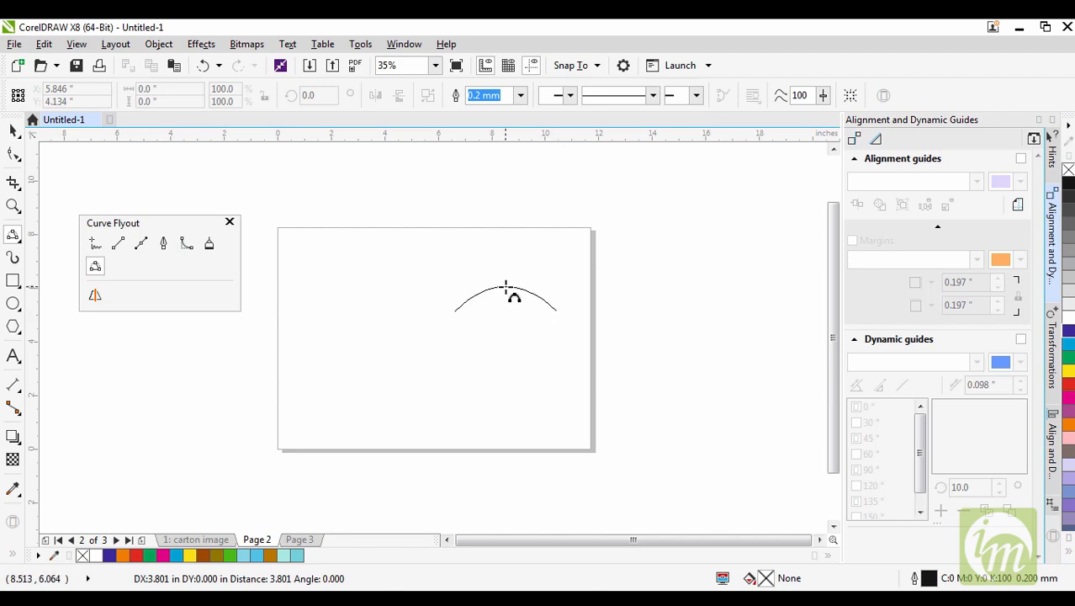
{"action": "left_click", "coordinate": [506, 289]}
{"action": "left_click_drag", "start_coordinate": [455, 312], "coordinate": [557, 311]}
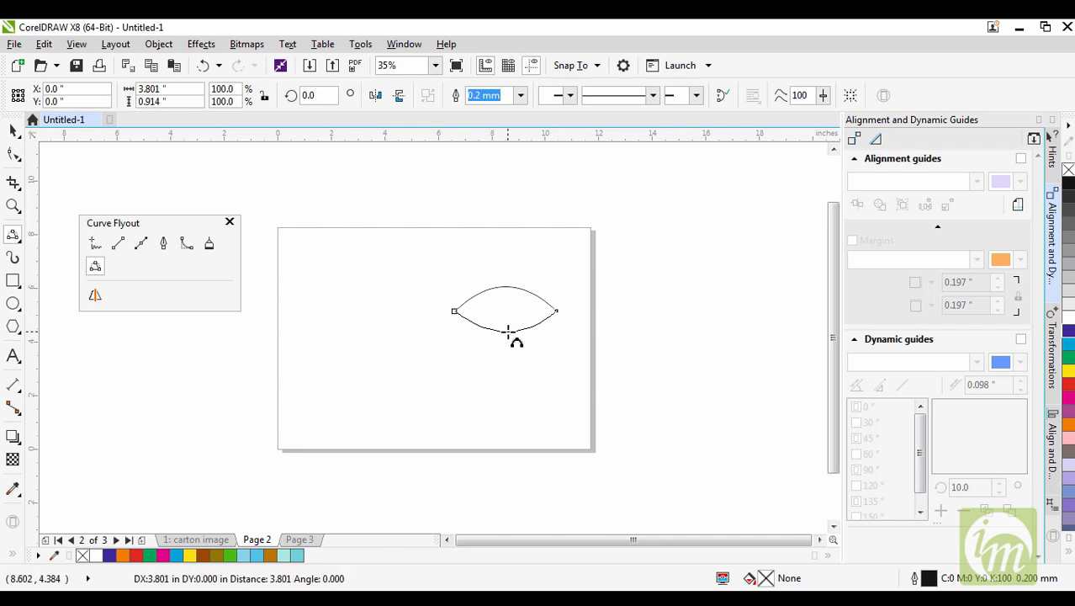
{"action": "left_click", "coordinate": [508, 332]}
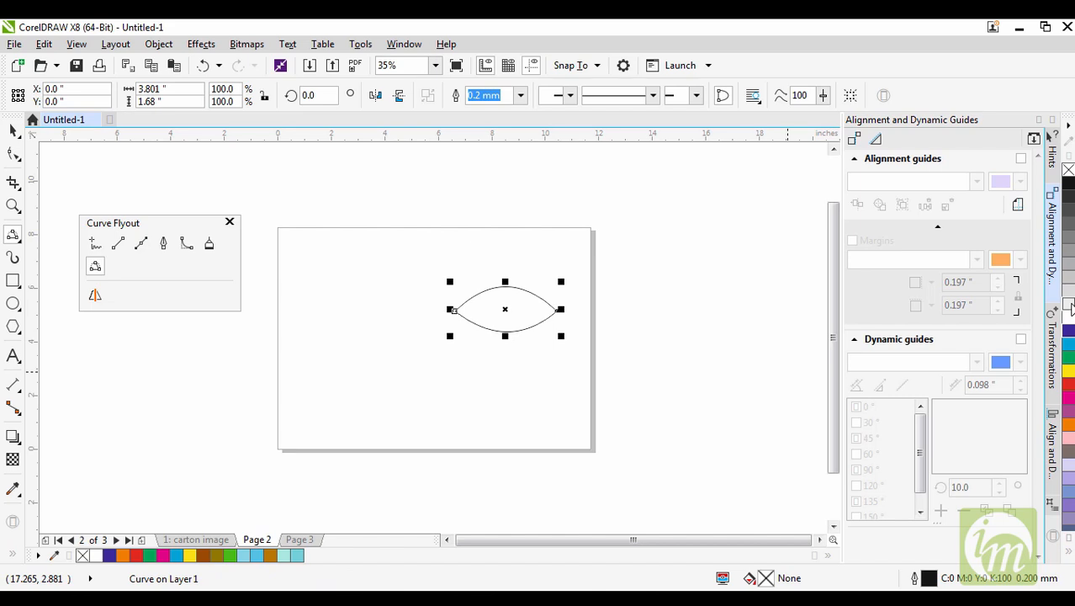
{"action": "left_click", "coordinate": [1070, 308]}
Step: Delete the grey-filled eye shape from the page
{"action": "left_click", "coordinate": [13, 133]}
{"action": "left_click", "coordinate": [431, 233]}
{"action": "left_click_drag", "start_coordinate": [399, 260], "coordinate": [597, 372]}
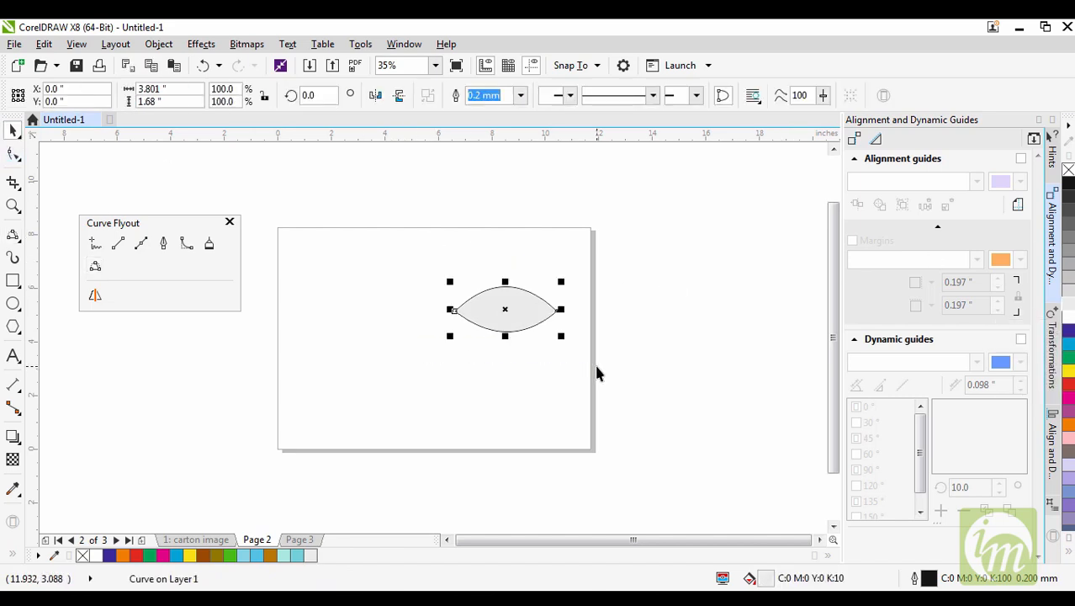
{"action": "key", "text": "Delete"}
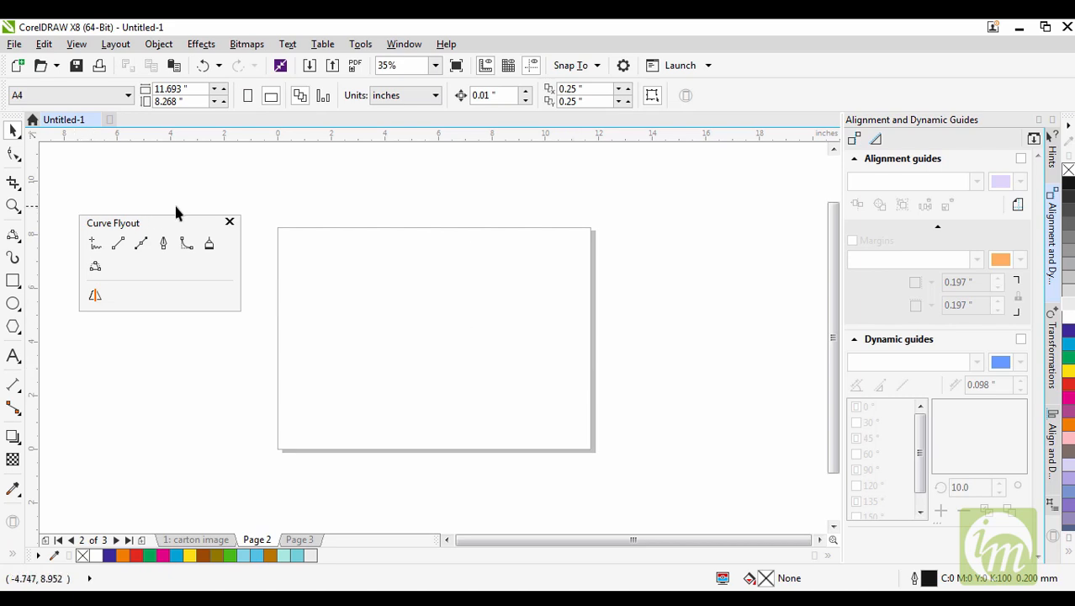
Step: Import the "catoon face" JPEG from the Desktop and place it on Page 2 at about 7.46 by 7.22 inches
{"action": "left_click", "coordinate": [15, 46]}
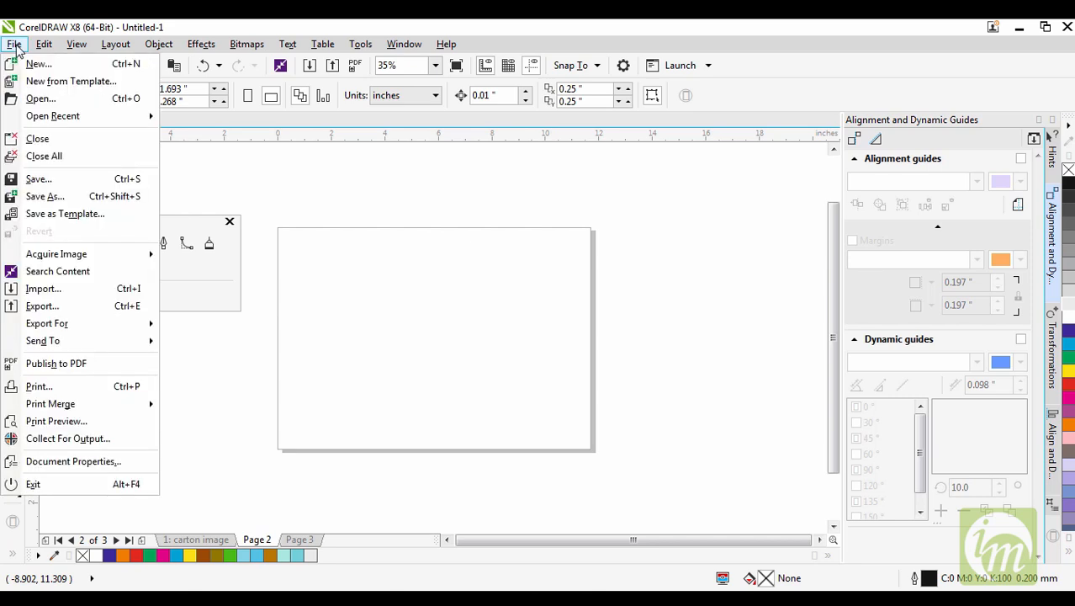
{"action": "left_click", "coordinate": [73, 293]}
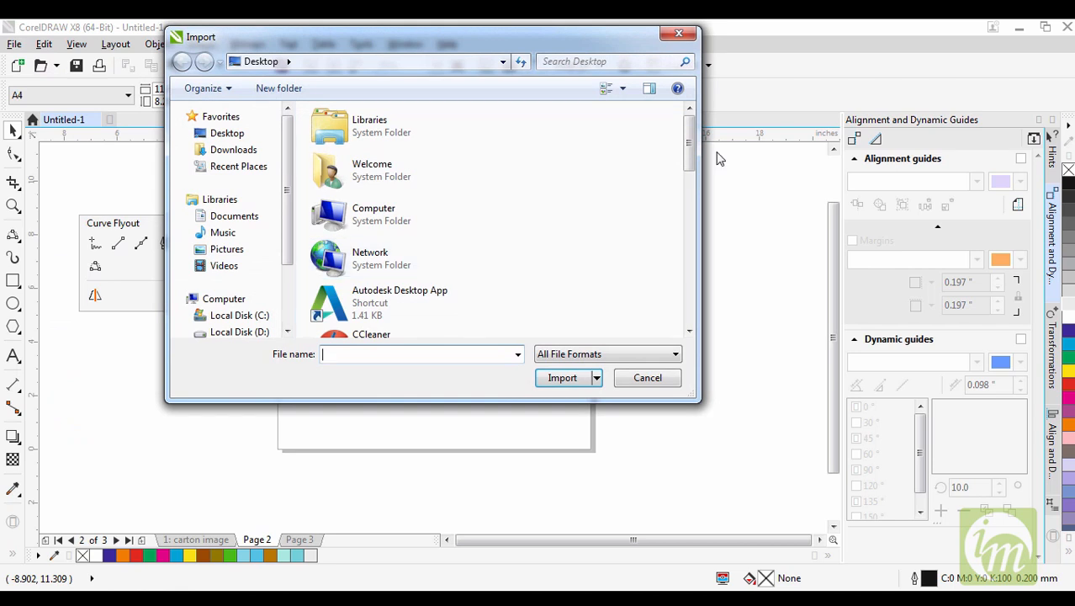
{"action": "left_click_drag", "start_coordinate": [690, 154], "coordinate": [690, 229]}
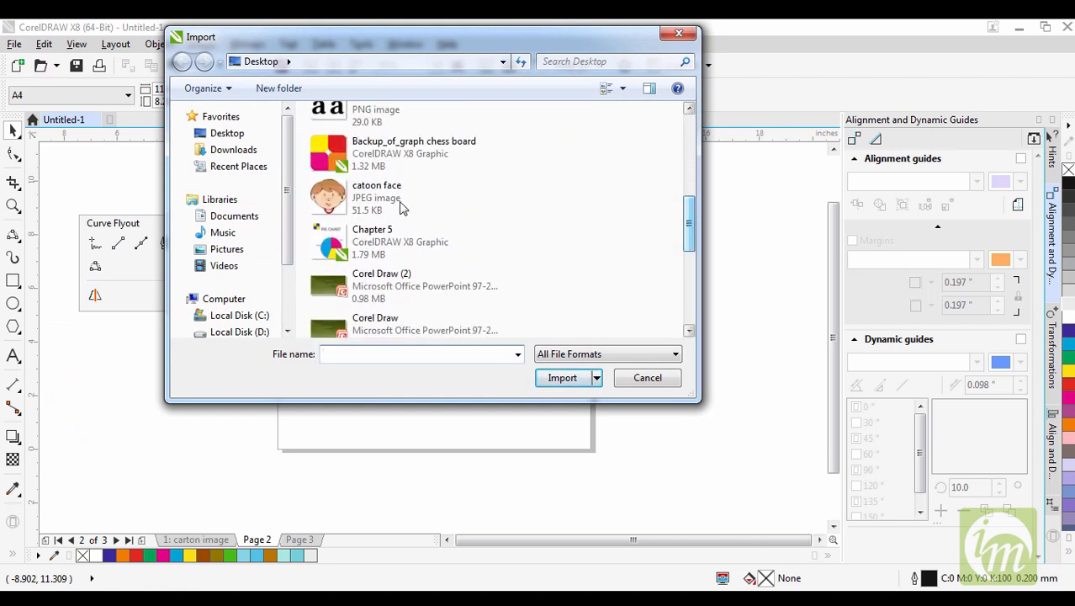
{"action": "left_click", "coordinate": [385, 206]}
{"action": "left_click", "coordinate": [566, 379]}
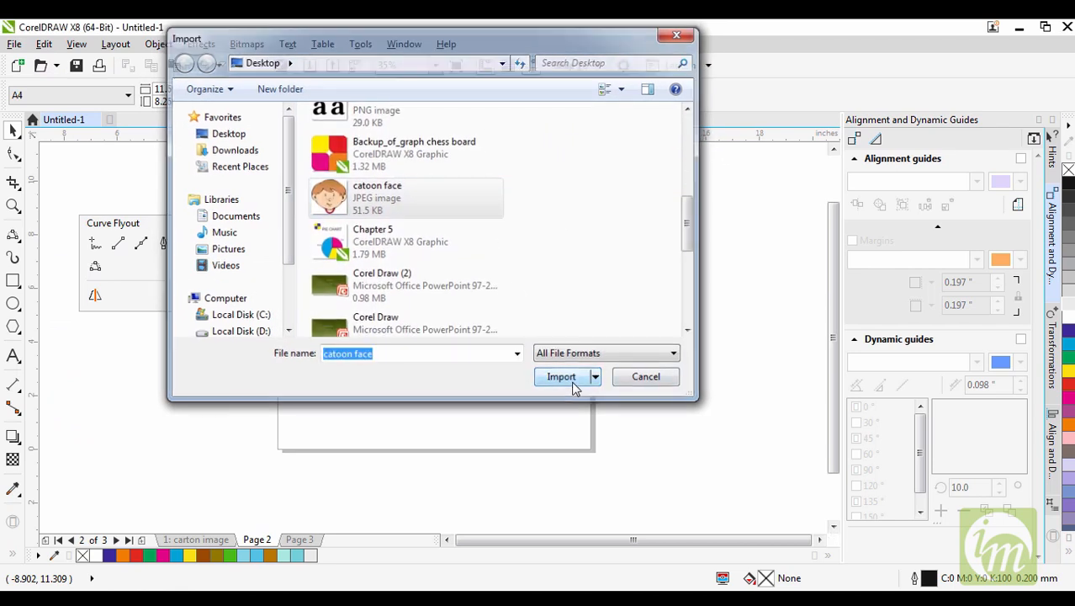
{"action": "left_click_drag", "start_coordinate": [331, 249], "coordinate": [533, 446]}
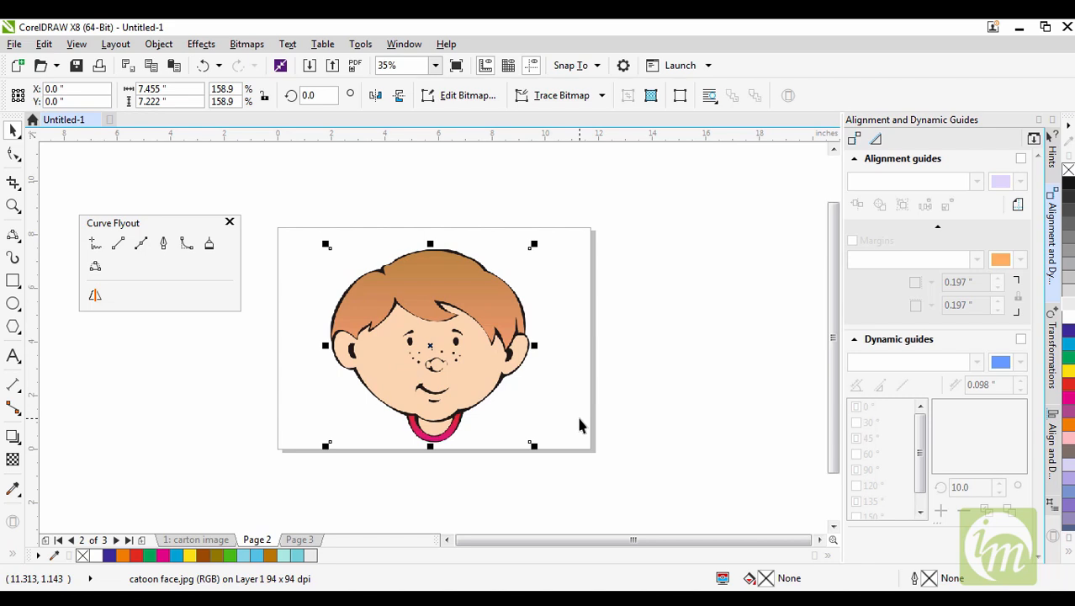
Step: Show the Object Manager with the imported face image enlarged in view
{"action": "key", "text": "shift+F2"}
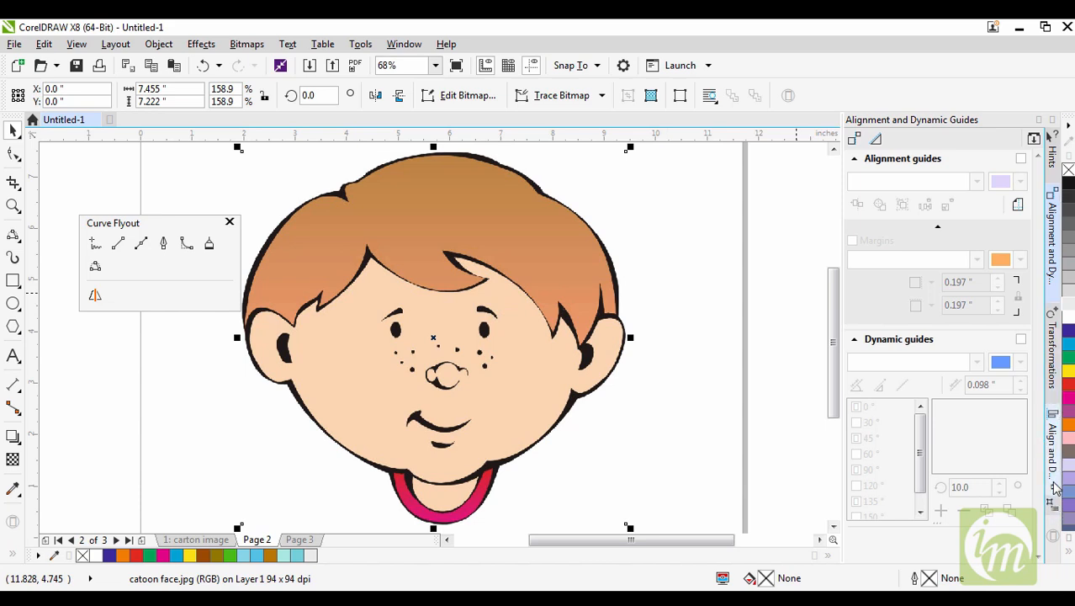
{"action": "left_click", "coordinate": [1054, 488]}
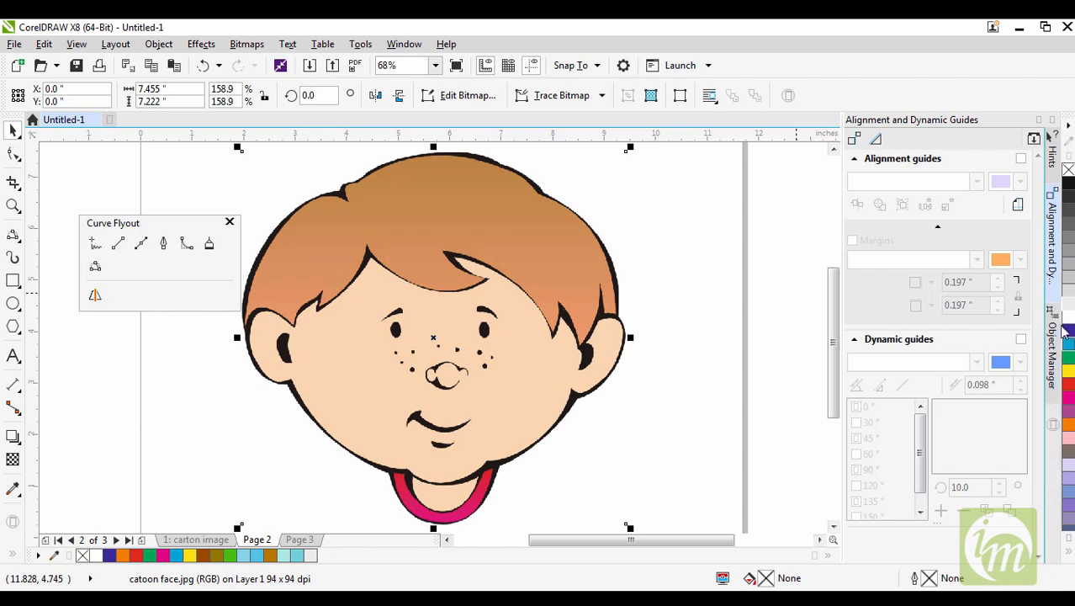
{"action": "left_click", "coordinate": [1053, 397]}
{"action": "left_click", "coordinate": [1052, 295]}
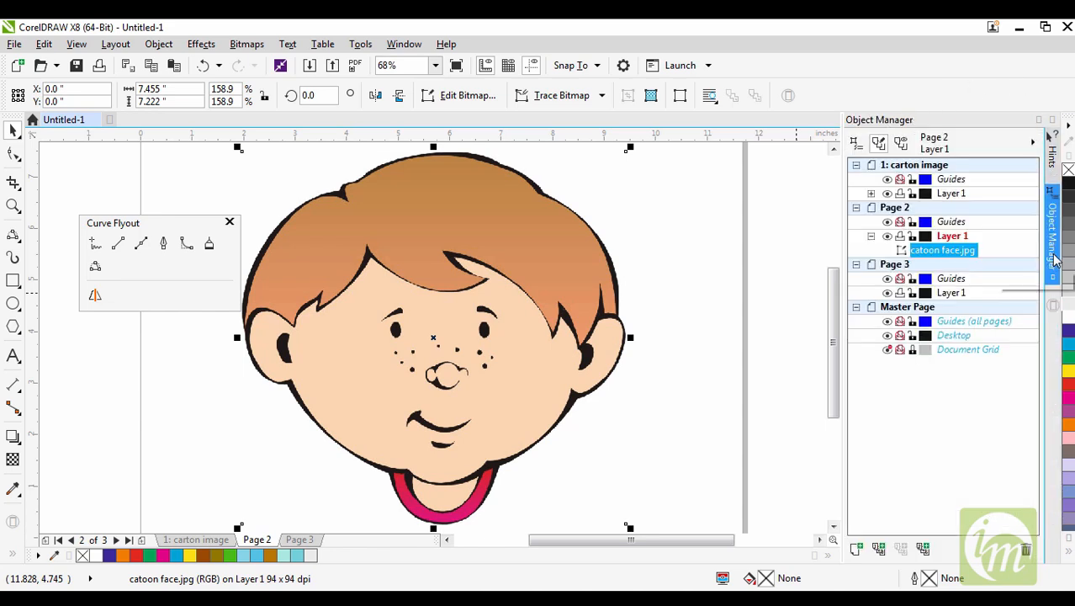
{"action": "left_click", "coordinate": [404, 44]}
{"action": "mouse_move", "coordinate": [446, 257]}
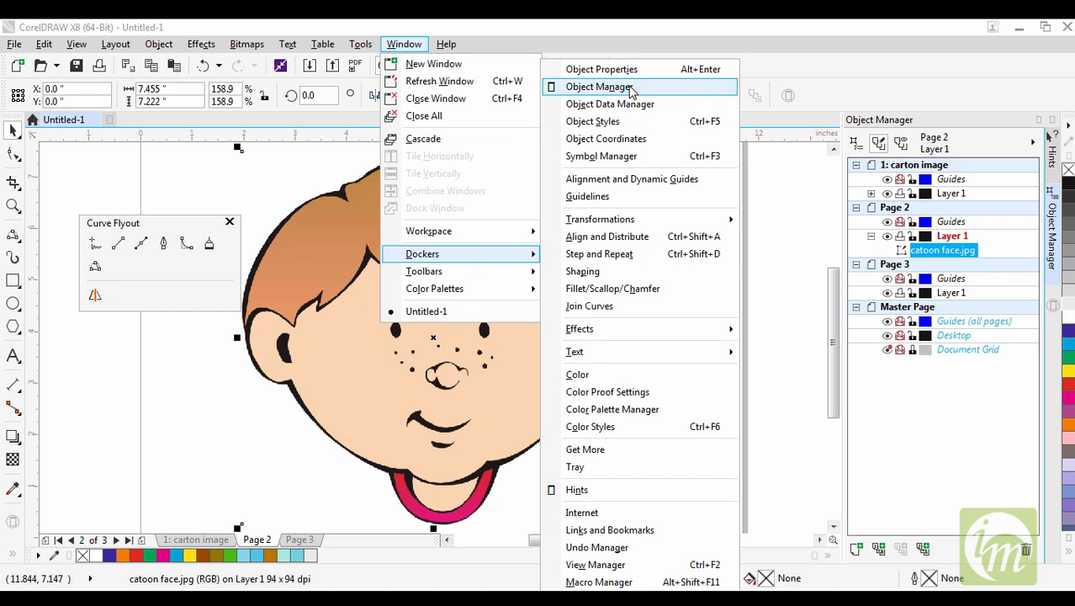
{"action": "left_click", "coordinate": [912, 461]}
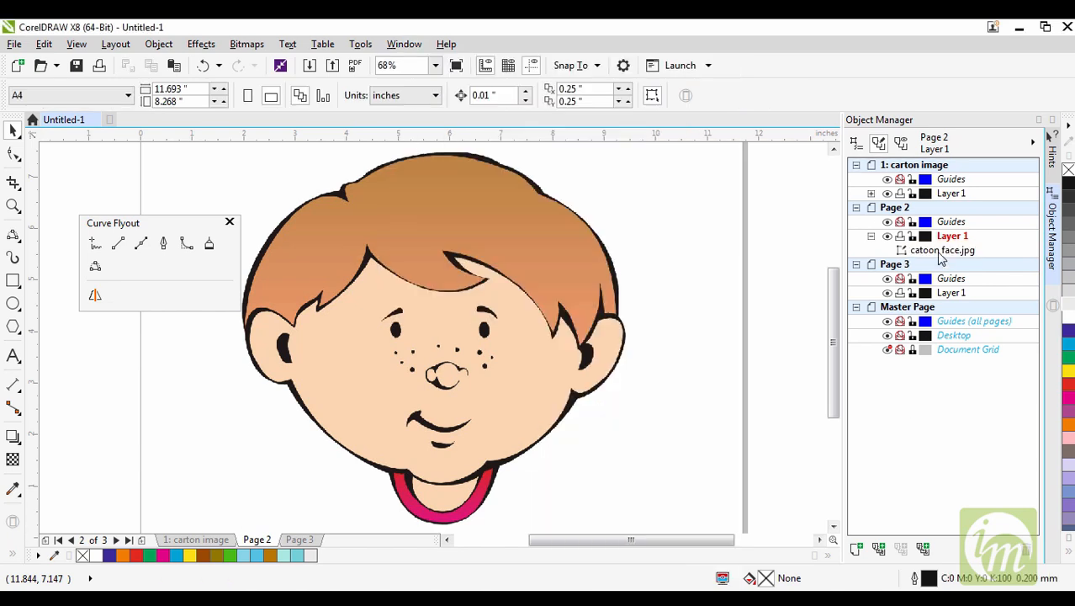
Step: Lock Layer 1 of Page 2, which holds the catoon face.jpg image
{"action": "left_click", "coordinate": [943, 251]}
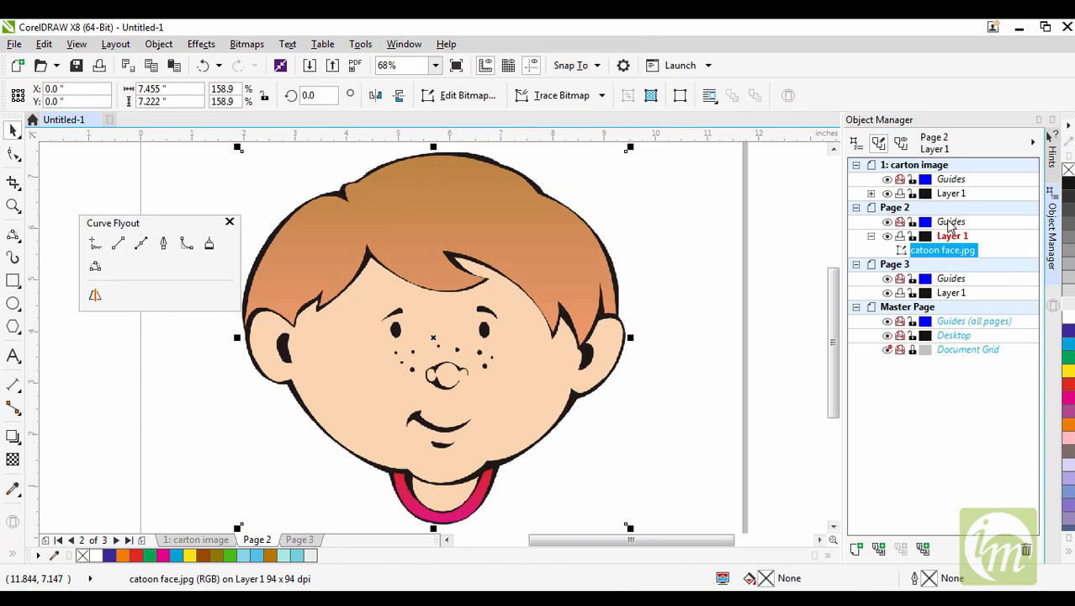
{"action": "left_click", "coordinate": [914, 238]}
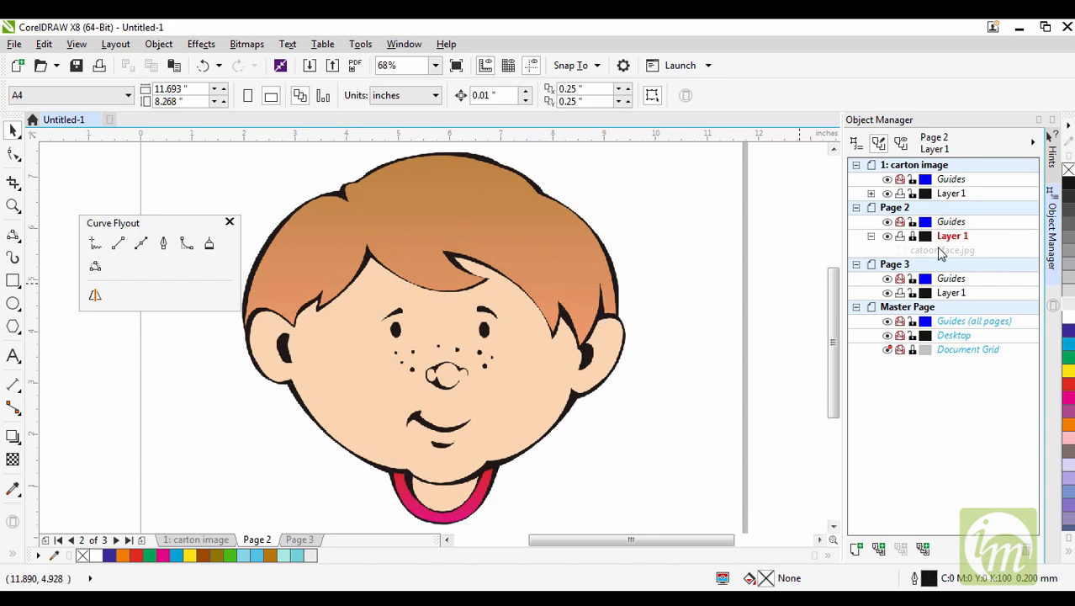
{"action": "left_click", "coordinate": [915, 238]}
{"action": "left_click", "coordinate": [913, 237]}
Step: Rename the locked image layer on Page 2 as "cartoon face"
{"action": "left_click", "coordinate": [953, 239]}
{"action": "type", "text": "cartoon face"}
{"action": "key", "text": "Return"}
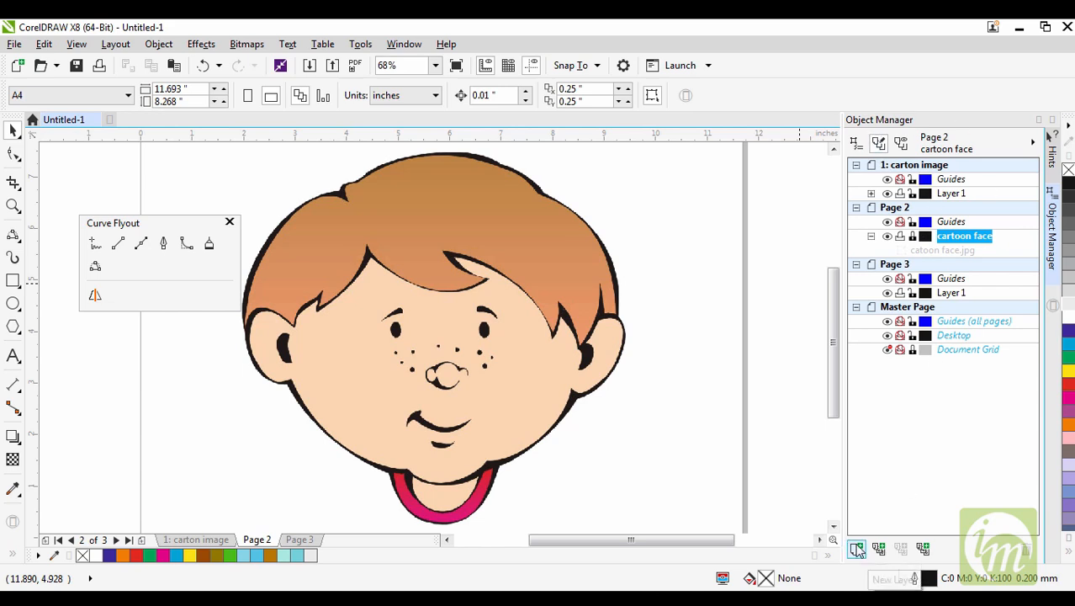
Step: Add a new layer named "create" above the cartoon face layer on Page 2
{"action": "left_click", "coordinate": [858, 549]}
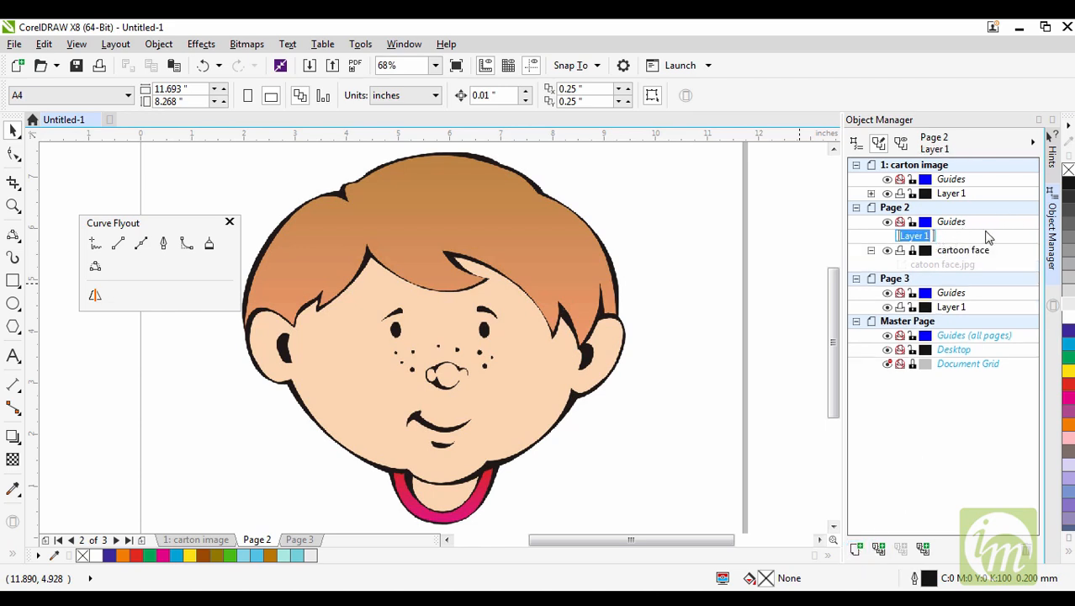
{"action": "type", "text": "create"}
{"action": "key", "text": "Return"}
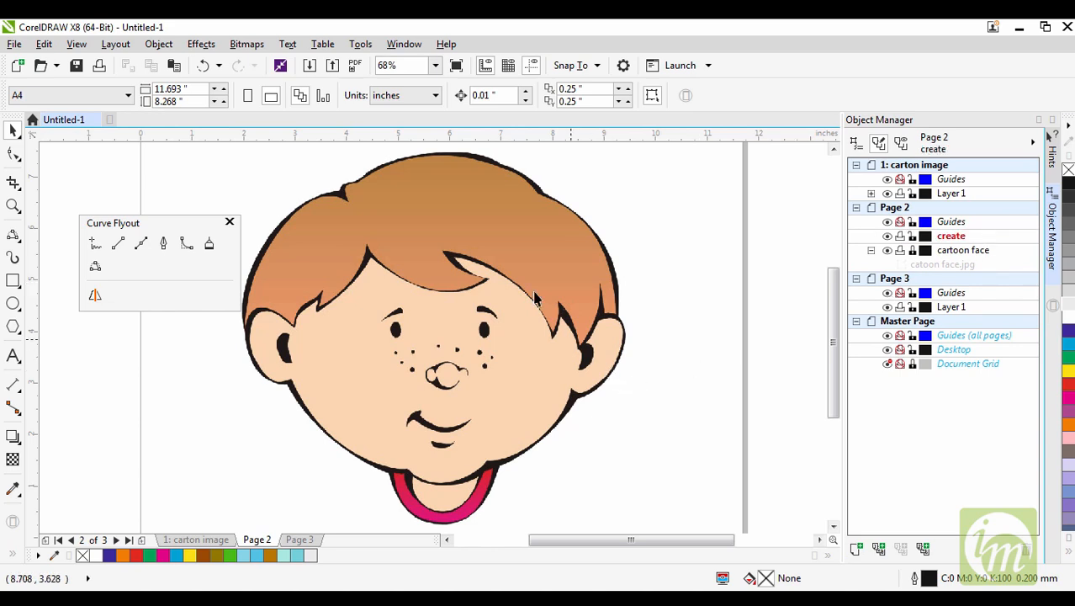
Step: Draw an ellipse about 0.17 by 0.29 inches over the face's right-hand eye and fill it with black
{"action": "left_click", "coordinate": [14, 304]}
{"action": "mouse_move", "coordinate": [480, 322]}
{"action": "left_mouse_down"}
{"action": "mouse_move", "coordinate": [491, 337]}
{"action": "mouse_move", "coordinate": [484, 329]}
{"action": "left_mouse_up"}
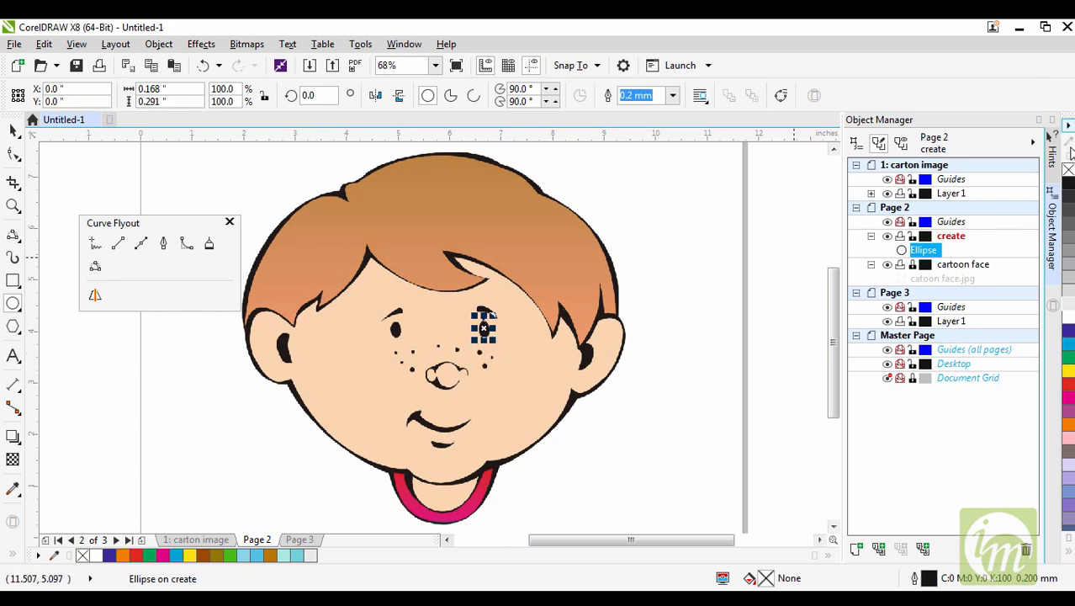
{"action": "left_click", "coordinate": [1067, 184]}
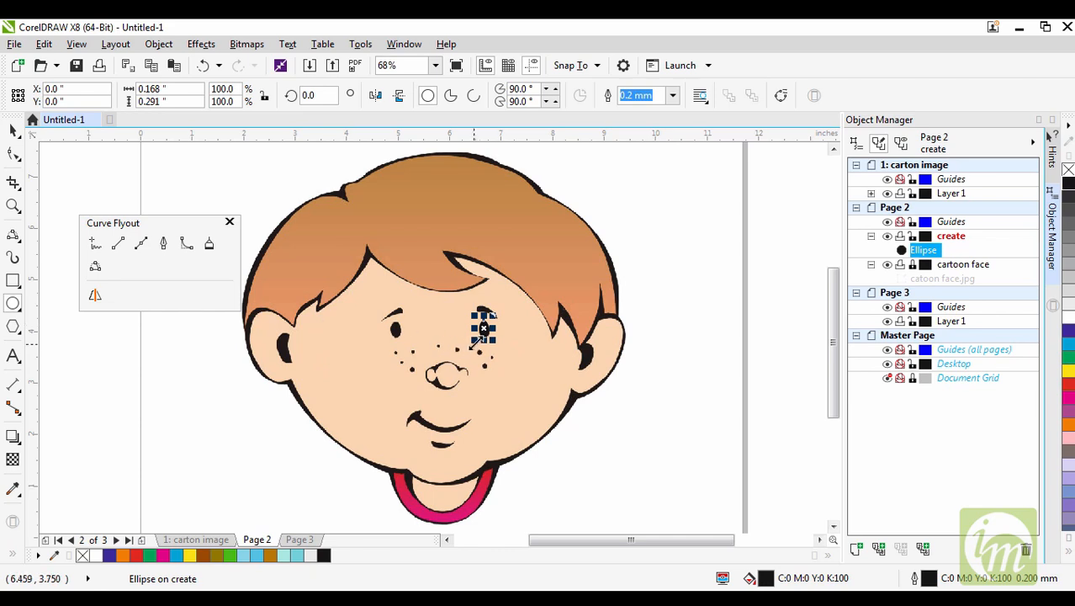
Step: Duplicate the black eye ellipse and place the copy over the left-hand eye
{"action": "key", "text": "ctrl+c"}
{"action": "key", "text": "ctrl+v"}
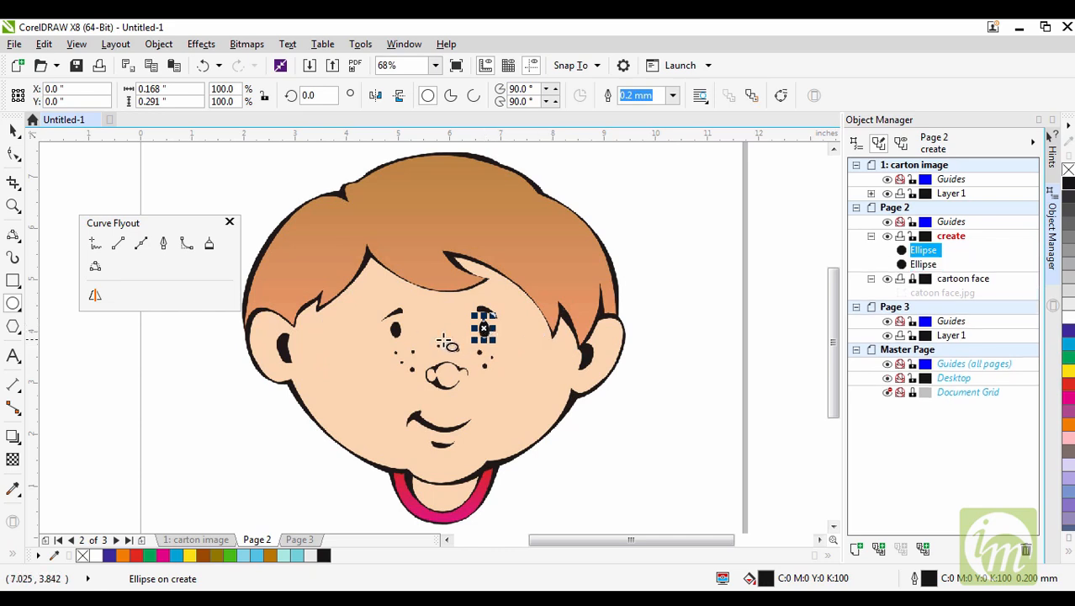
{"action": "left_click_drag", "start_coordinate": [485, 328], "coordinate": [396, 334]}
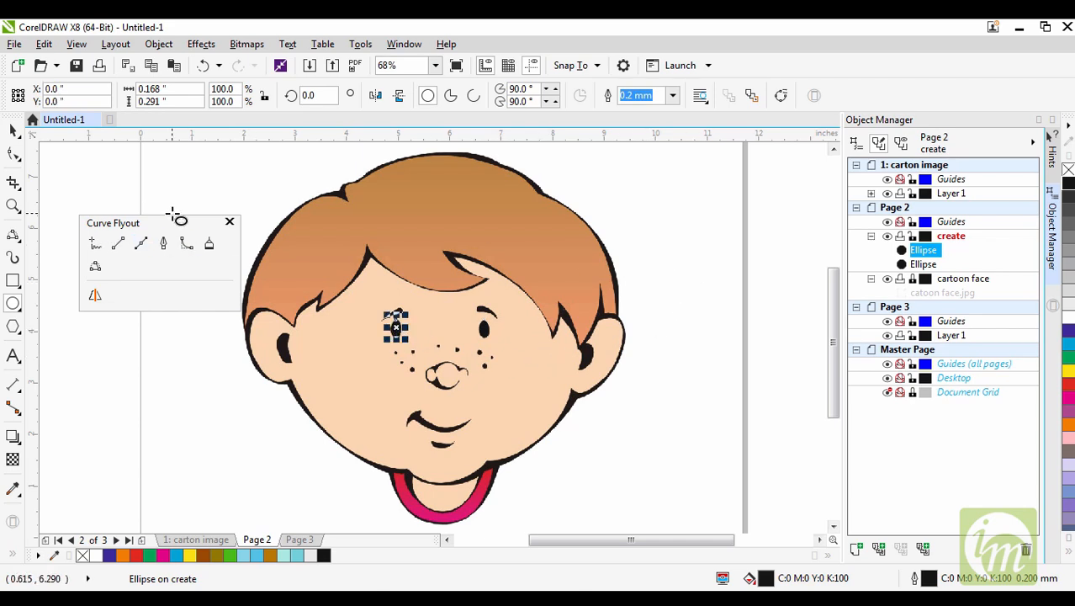
Step: Start tracing the hair outline with the Pen tool, from the left fringe peak along the central lock to its pointed notch
{"action": "left_click_drag", "start_coordinate": [177, 222], "coordinate": [177, 209]}
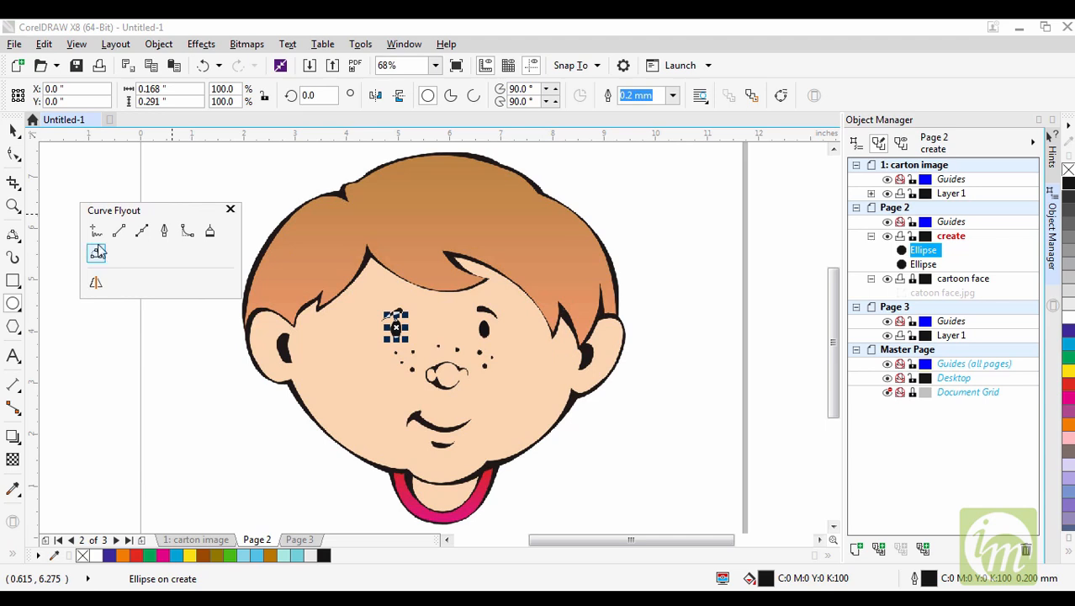
{"action": "left_click", "coordinate": [165, 235]}
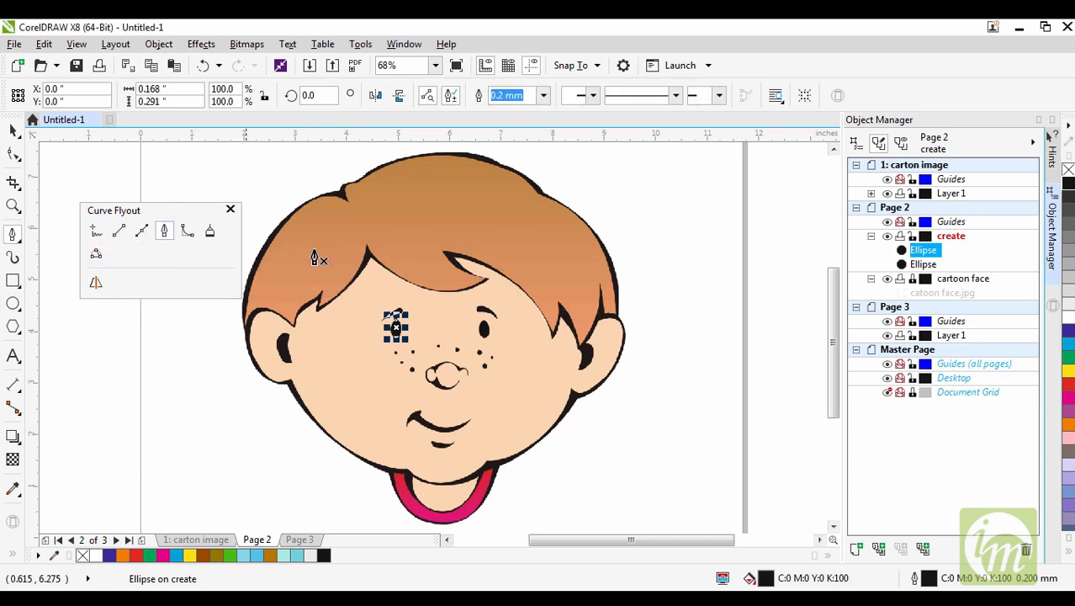
{"action": "left_click", "coordinate": [367, 246]}
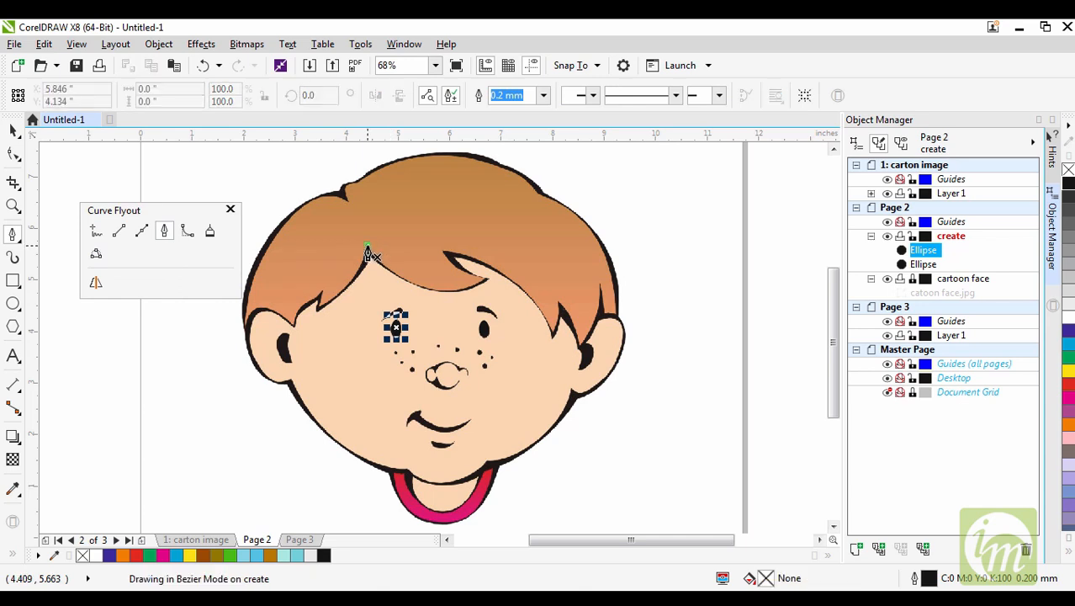
{"action": "mouse_move", "coordinate": [401, 278]}
{"action": "left_mouse_down"}
{"action": "mouse_move", "coordinate": [419, 289]}
{"action": "mouse_move", "coordinate": [481, 287]}
{"action": "left_mouse_up"}
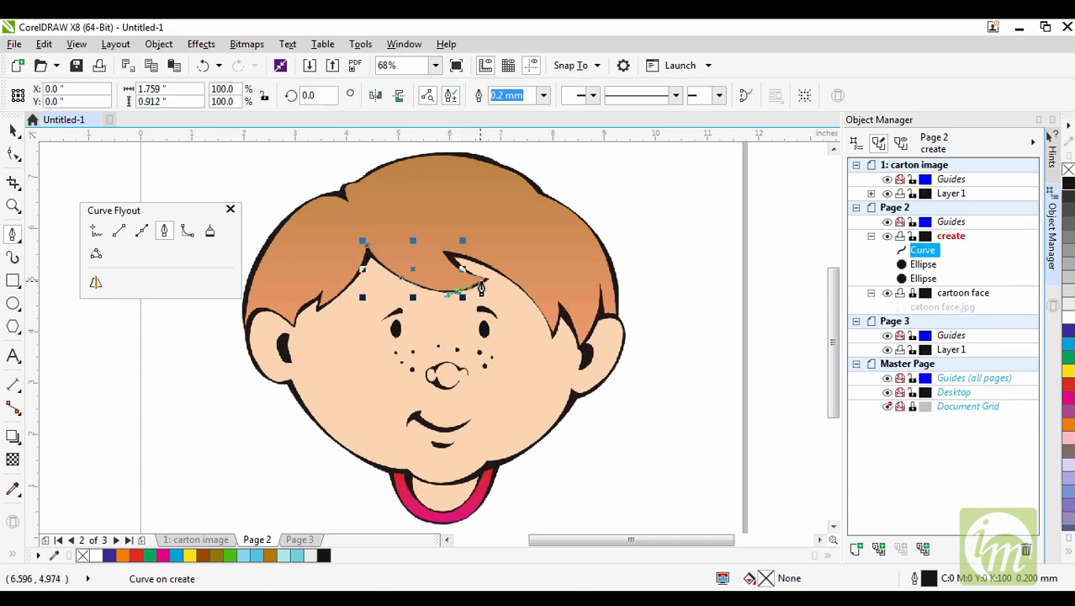
{"action": "left_click", "coordinate": [484, 287]}
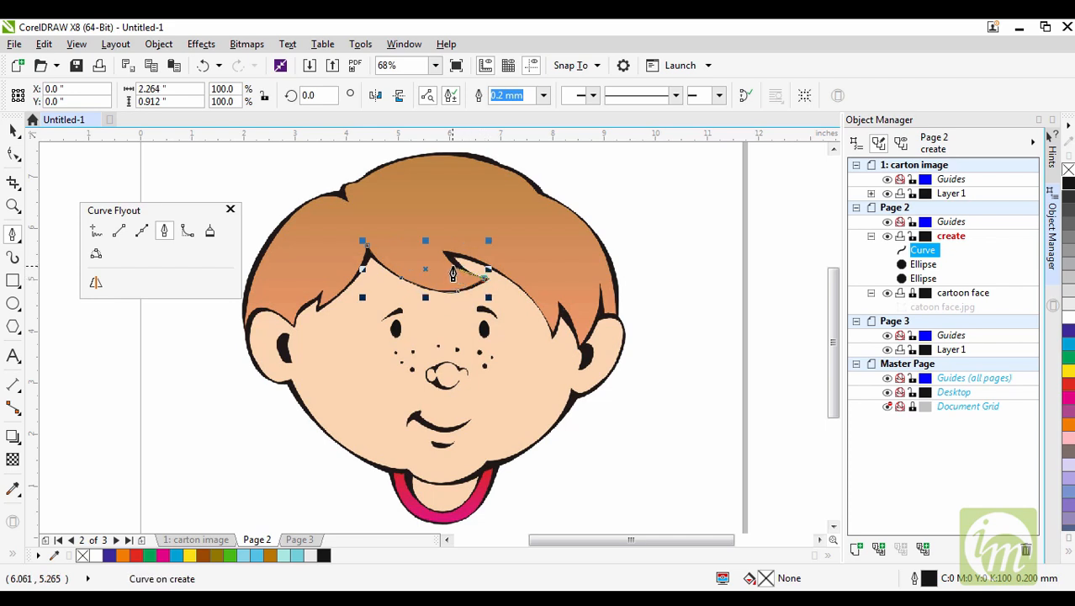
{"action": "left_click_drag", "start_coordinate": [453, 272], "coordinate": [444, 263]}
{"action": "left_click", "coordinate": [444, 260]}
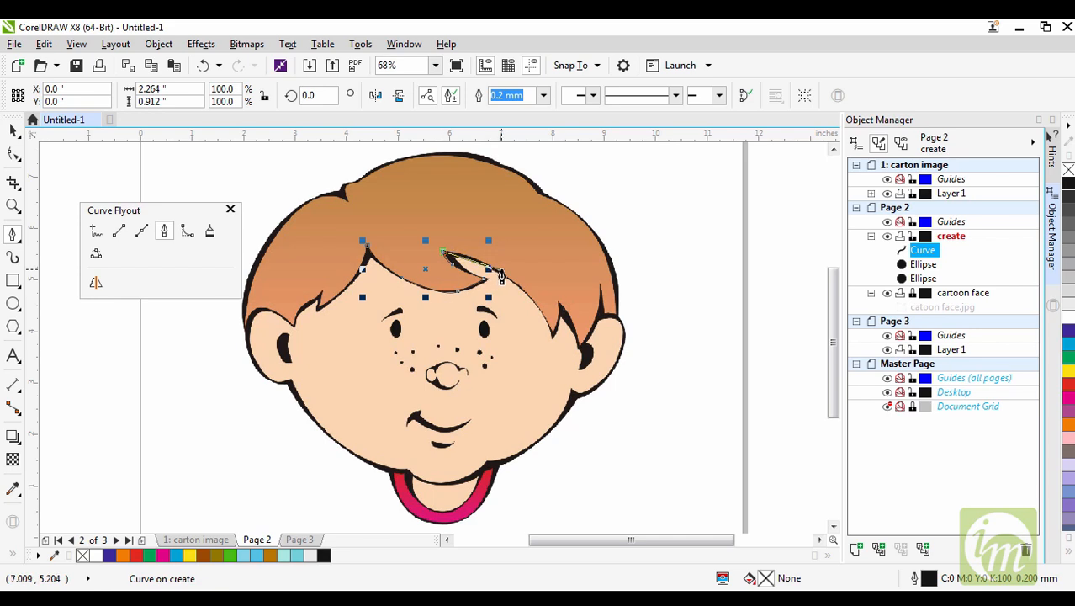
Step: Continue the hair outline down the right fringe and around its pointed strands to the hair edge above the right ear
{"action": "mouse_move", "coordinate": [502, 280]}
{"action": "left_mouse_down"}
{"action": "mouse_move", "coordinate": [549, 327]}
{"action": "mouse_move", "coordinate": [576, 328]}
{"action": "mouse_move", "coordinate": [583, 351]}
{"action": "left_mouse_up"}
{"action": "left_click", "coordinate": [553, 335]}
{"action": "left_click", "coordinate": [557, 303]}
{"action": "mouse_move", "coordinate": [599, 309]}
{"action": "left_mouse_down"}
{"action": "mouse_move", "coordinate": [603, 296]}
{"action": "mouse_move", "coordinate": [614, 325]}
{"action": "left_mouse_up"}
{"action": "left_click", "coordinate": [600, 282]}
{"action": "left_click", "coordinate": [615, 315]}
Step: Extend the hair outline up the right side and over the crown to the notch at the upper left of the head
{"action": "left_click", "coordinate": [576, 213]}
{"action": "mouse_move", "coordinate": [576, 221]}
{"action": "left_mouse_down"}
{"action": "mouse_move", "coordinate": [536, 191]}
{"action": "mouse_move", "coordinate": [536, 203]}
{"action": "mouse_move", "coordinate": [537, 184]}
{"action": "mouse_move", "coordinate": [537, 194]}
{"action": "left_mouse_up"}
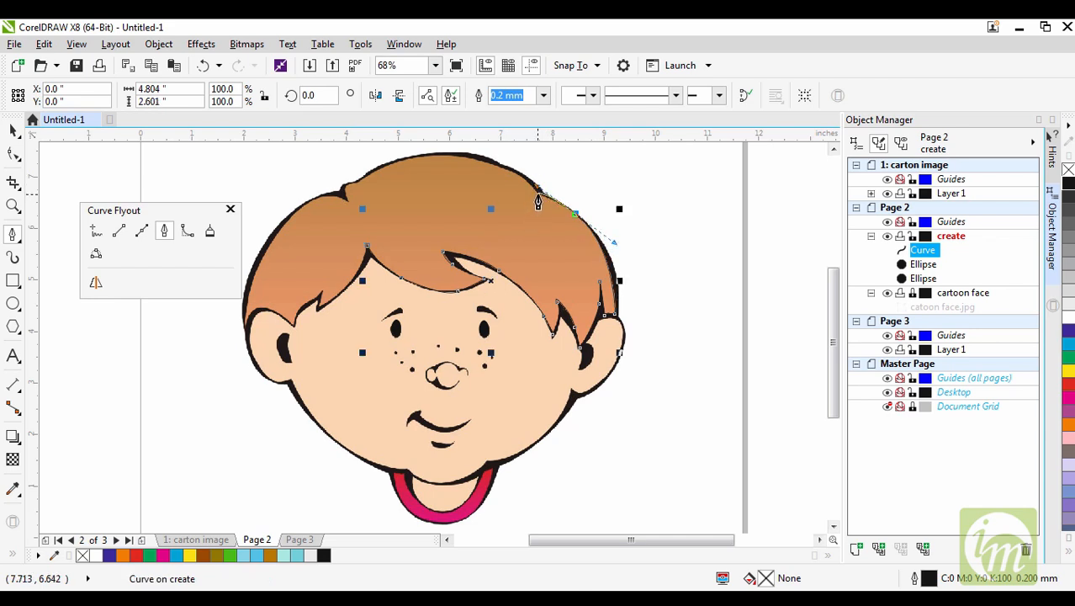
{"action": "left_click", "coordinate": [539, 202]}
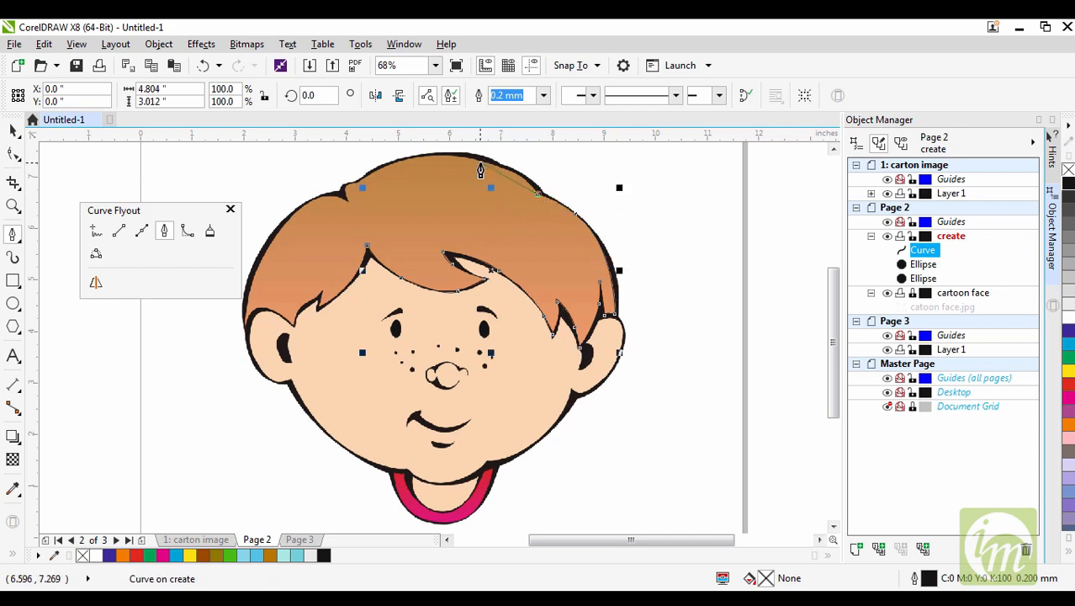
{"action": "left_click_drag", "start_coordinate": [482, 168], "coordinate": [371, 179]}
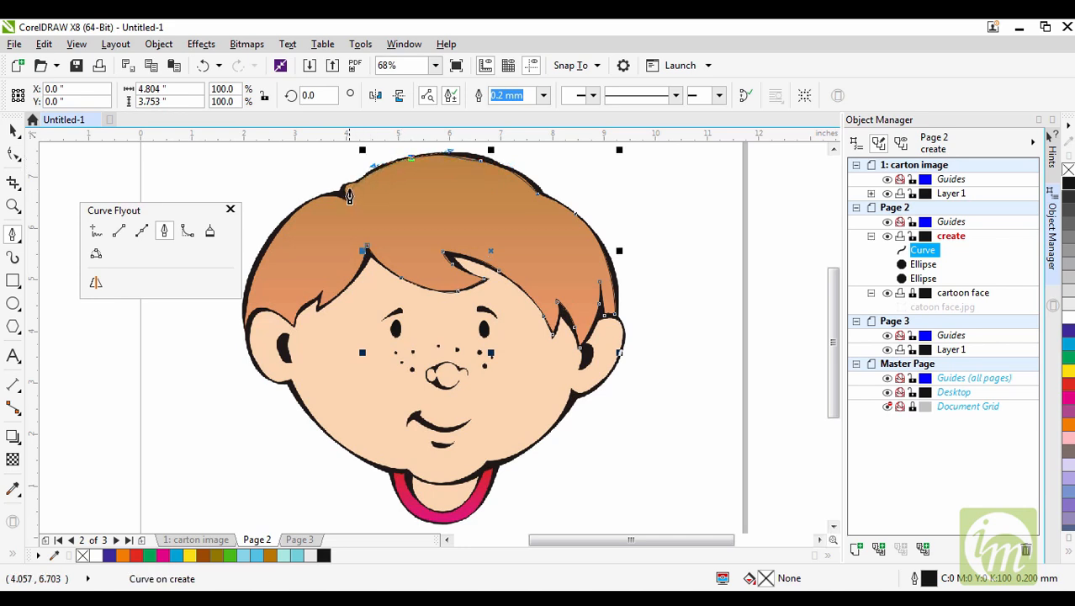
{"action": "left_click", "coordinate": [350, 190]}
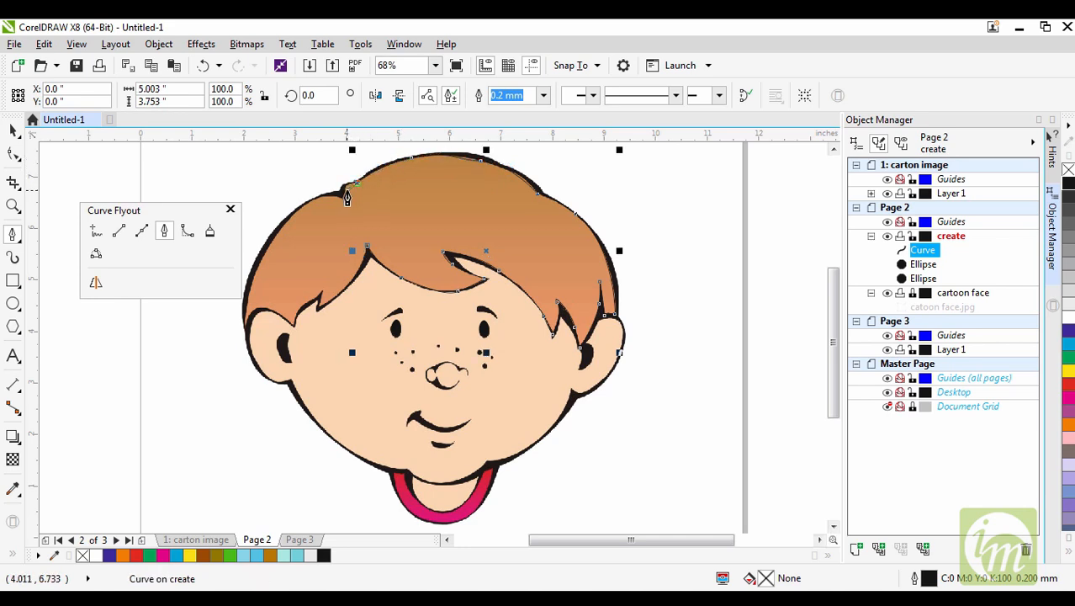
{"action": "left_click", "coordinate": [346, 198]}
Step: Trace the left side and left fringe strands, closing the hair outline at its starting peak, about 7.19 by 3.75 inches overall
{"action": "mouse_move", "coordinate": [345, 200]}
{"action": "left_mouse_down"}
{"action": "mouse_move", "coordinate": [292, 212]}
{"action": "mouse_move", "coordinate": [249, 299]}
{"action": "mouse_move", "coordinate": [246, 340]}
{"action": "mouse_move", "coordinate": [257, 324]}
{"action": "mouse_move", "coordinate": [277, 316]}
{"action": "mouse_move", "coordinate": [292, 326]}
{"action": "mouse_move", "coordinate": [320, 305]}
{"action": "left_mouse_up"}
{"action": "left_click", "coordinate": [348, 208]}
{"action": "left_click", "coordinate": [291, 325]}
{"action": "left_click", "coordinate": [322, 289]}
{"action": "left_click", "coordinate": [318, 308]}
{"action": "left_click", "coordinate": [341, 290]}
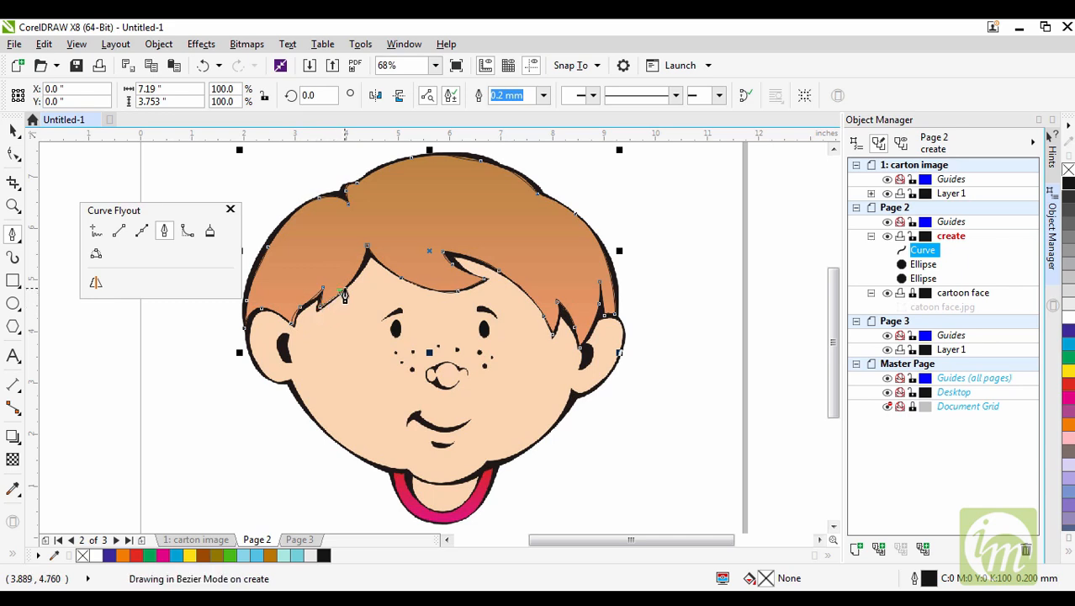
{"action": "left_click_drag", "start_coordinate": [365, 254], "coordinate": [365, 253]}
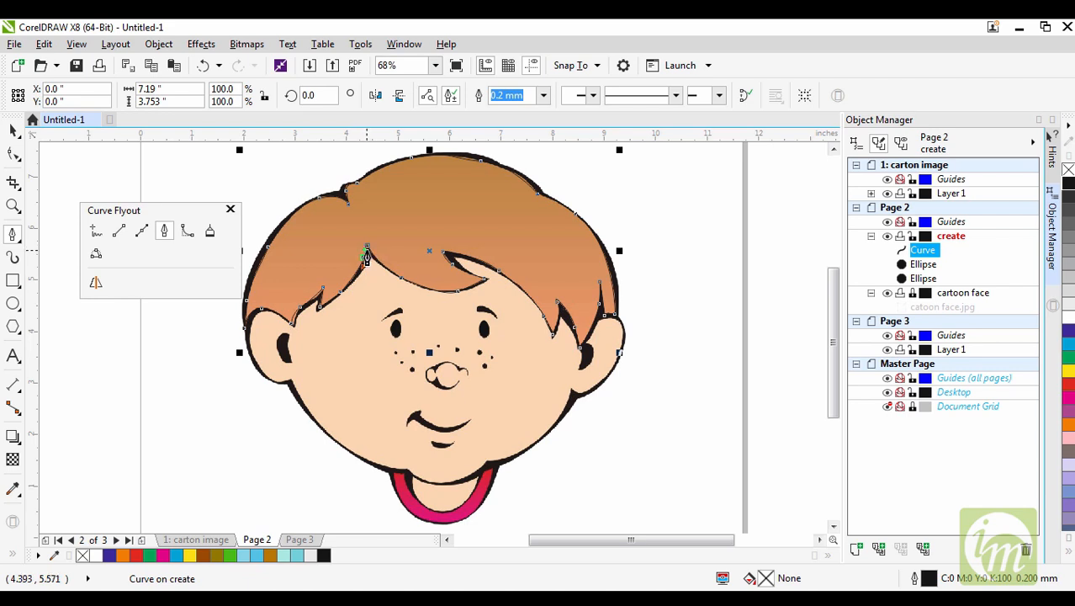
{"action": "left_click", "coordinate": [367, 246]}
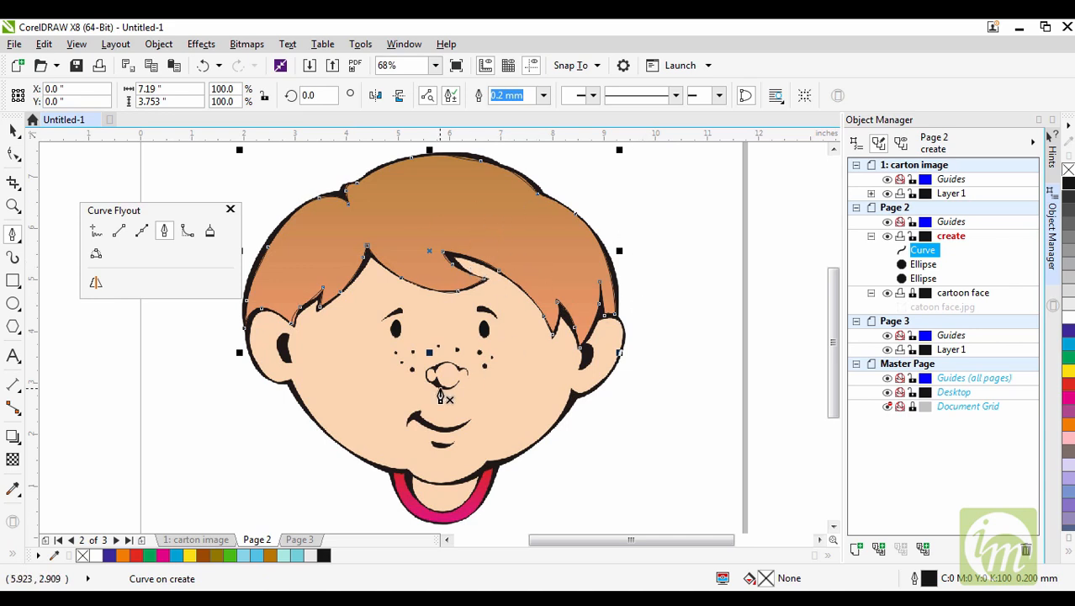
Step: Fill the traced hair shape with the orange-brown #D8915B sampled from the image's hair using the Color Eyedropper
{"action": "left_click", "coordinate": [13, 488]}
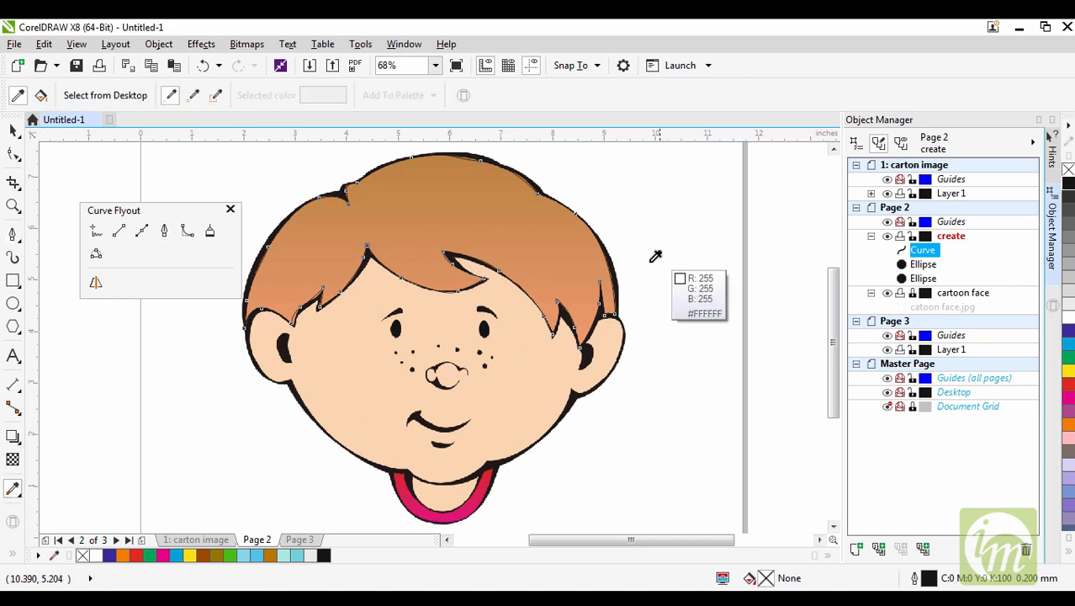
{"action": "left_click", "coordinate": [579, 260]}
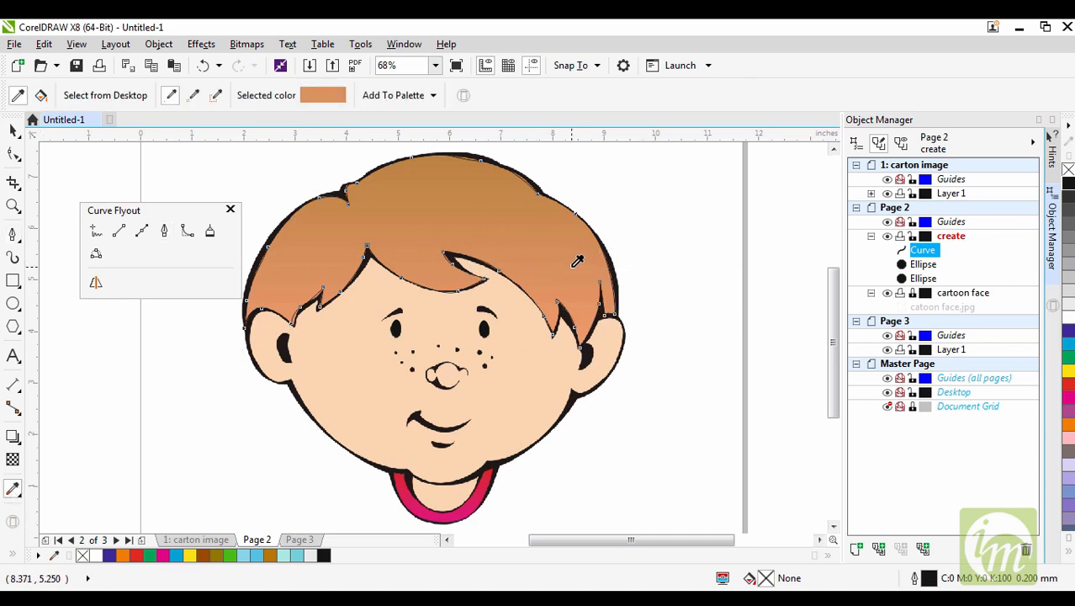
{"action": "left_click", "coordinate": [530, 254]}
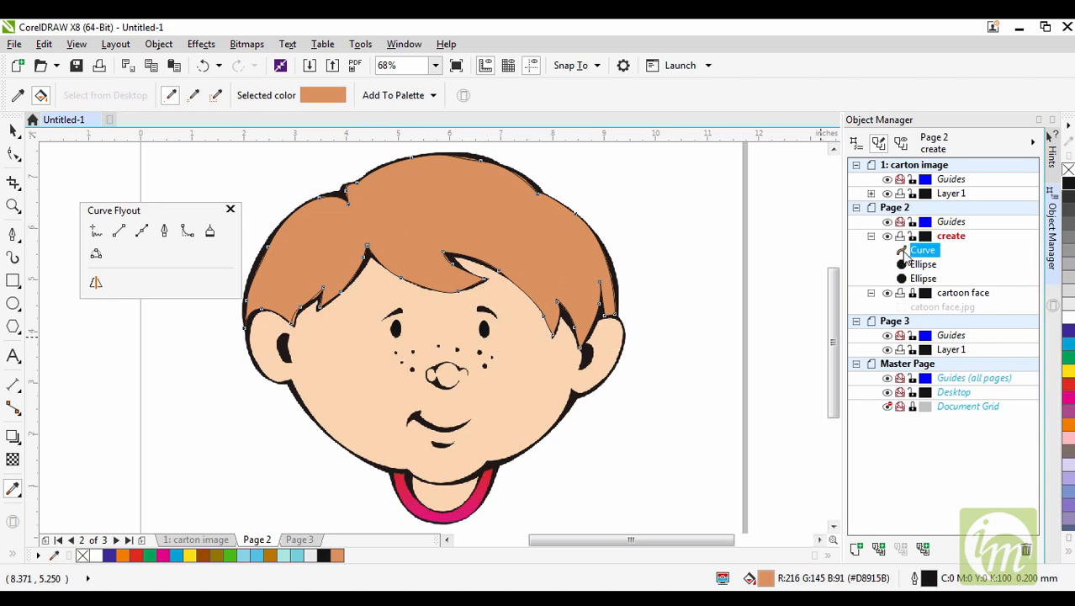
Step: Toggle the visibility of the create layer to compare the traced shapes with the image, leaving the layer shown
{"action": "left_click", "coordinate": [889, 238]}
{"action": "left_click", "coordinate": [889, 237]}
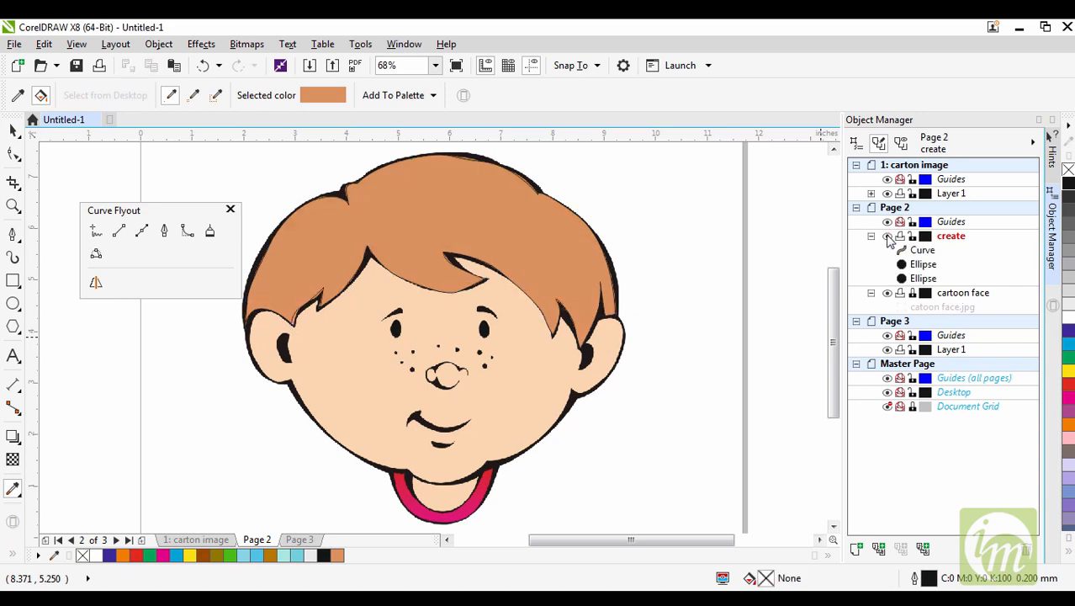
{"action": "left_click", "coordinate": [888, 237]}
{"action": "left_click", "coordinate": [889, 237]}
{"action": "left_click", "coordinate": [889, 237]}
{"action": "left_click", "coordinate": [889, 237]}
{"action": "left_click", "coordinate": [889, 237]}
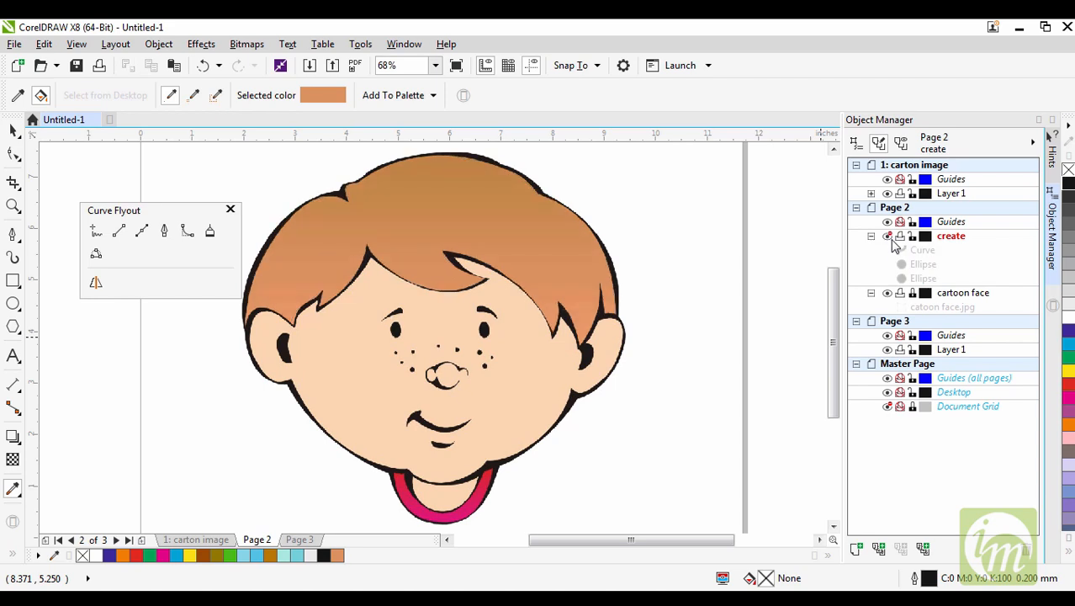
{"action": "left_click", "coordinate": [888, 237]}
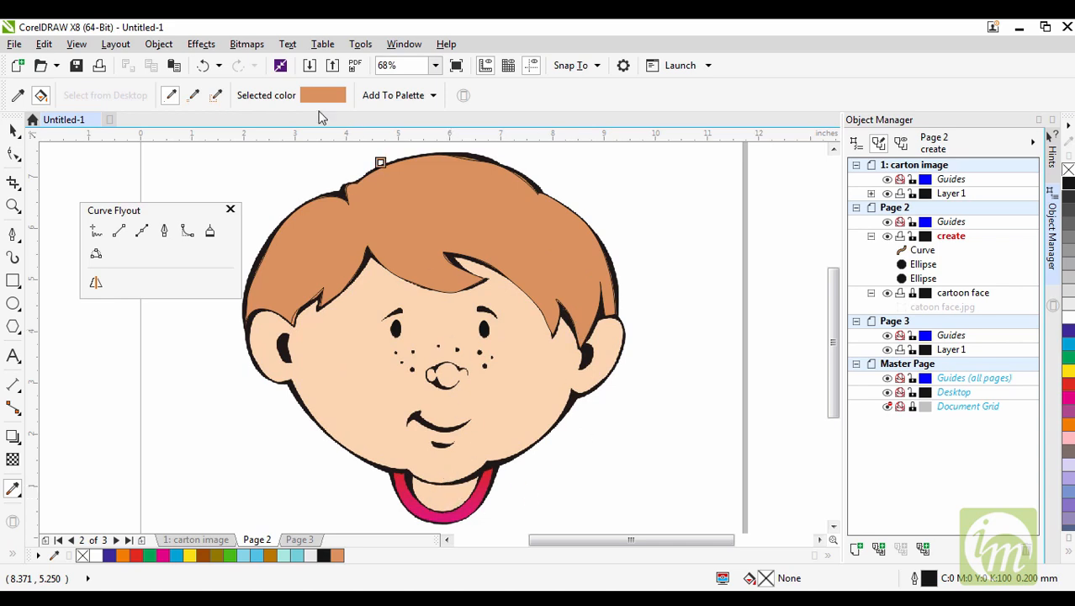
Step: Start the face outline with the Pen tool at the left hair tip and trace around the left ear to the cheek
{"action": "left_click", "coordinate": [13, 130]}
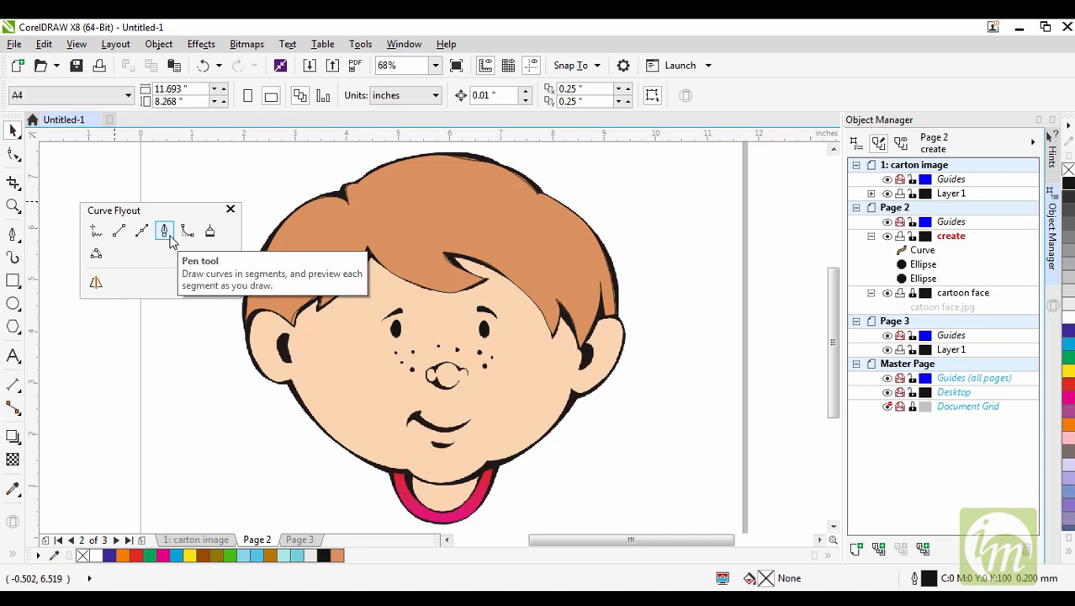
{"action": "left_click", "coordinate": [169, 237]}
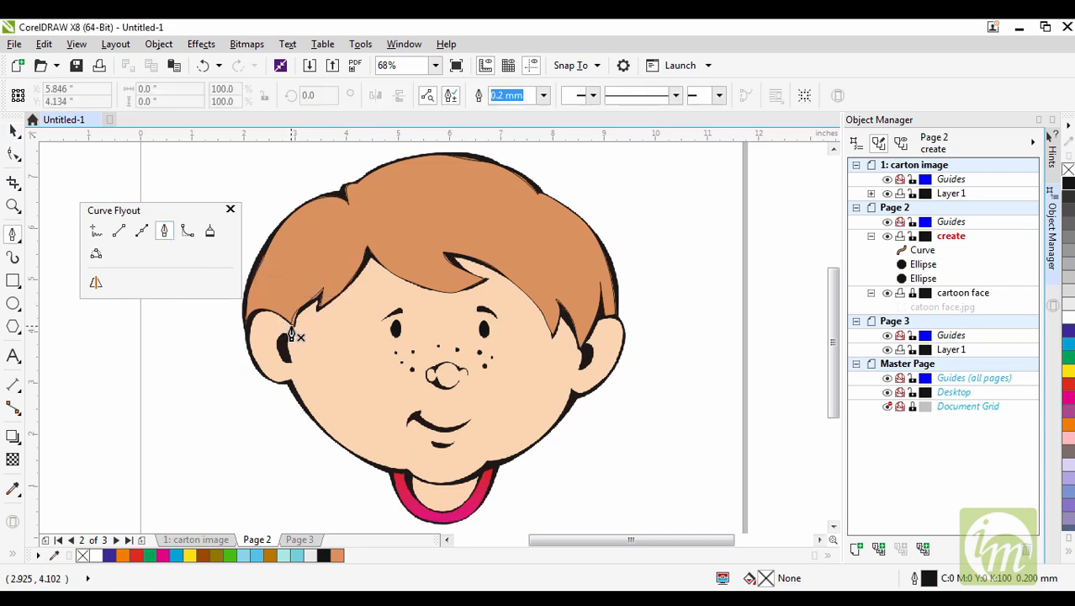
{"action": "left_click", "coordinate": [283, 308]}
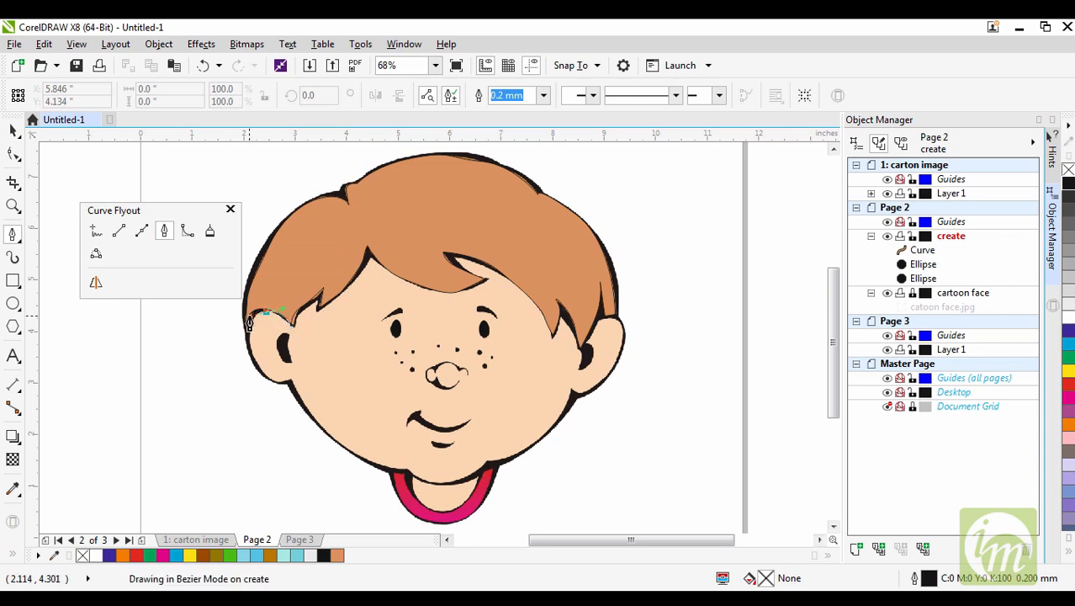
{"action": "double_click", "coordinate": [250, 326]}
{"action": "left_click", "coordinate": [250, 332]}
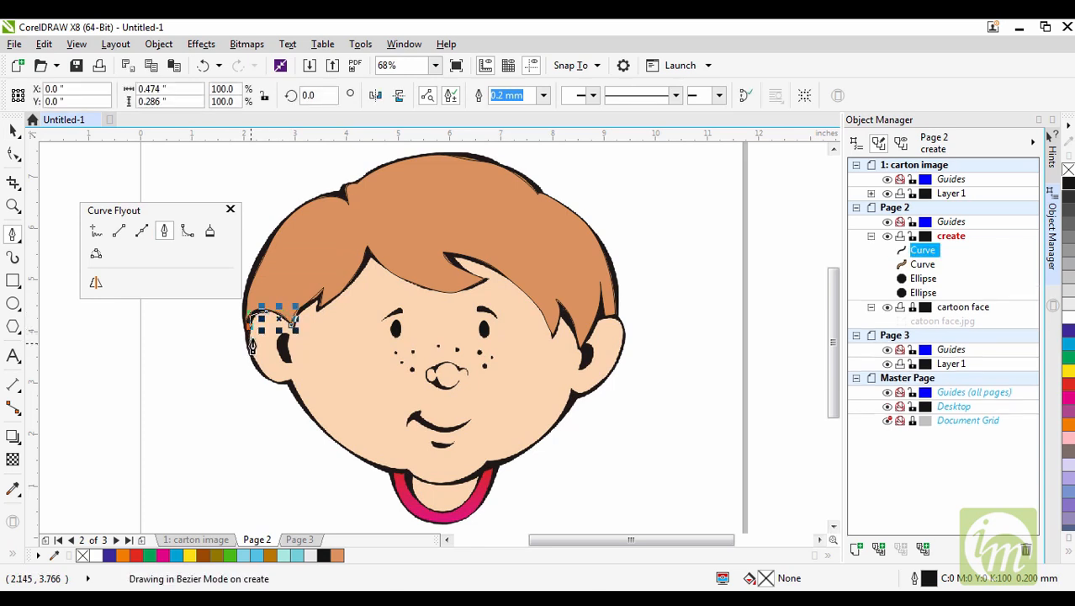
{"action": "mouse_move", "coordinate": [246, 341]}
{"action": "left_mouse_down"}
{"action": "mouse_move", "coordinate": [269, 379]}
{"action": "mouse_move", "coordinate": [292, 383]}
{"action": "left_mouse_up"}
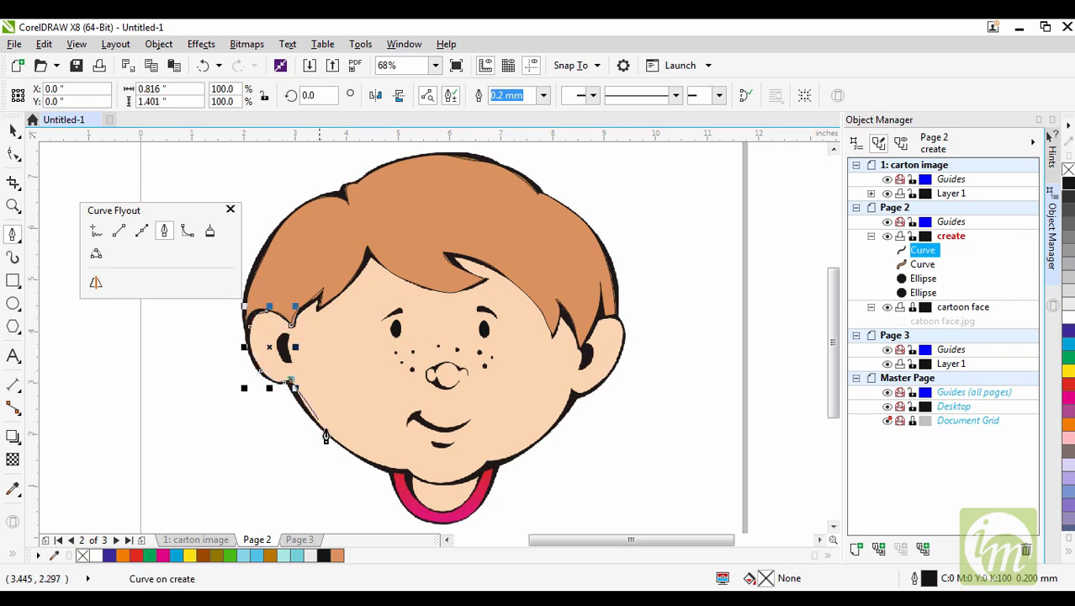
Step: Continue the face outline along the left jaw, under the chin, up the right jaw and around the right ear
{"action": "left_click_drag", "start_coordinate": [334, 438], "coordinate": [397, 476]}
{"action": "left_click_drag", "start_coordinate": [409, 470], "coordinate": [426, 486]}
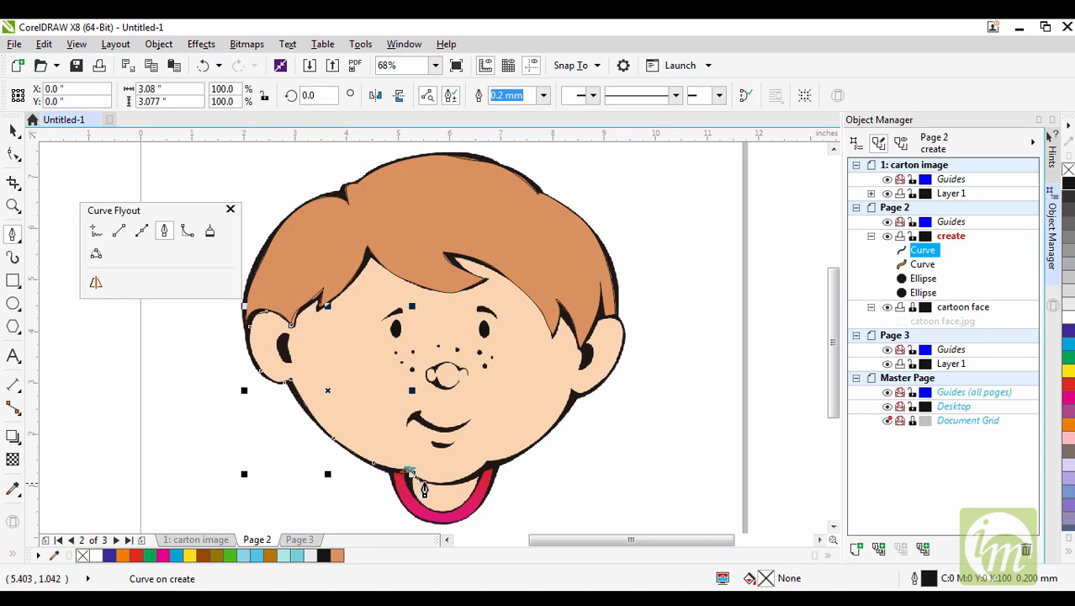
{"action": "left_click_drag", "start_coordinate": [429, 489], "coordinate": [486, 472]}
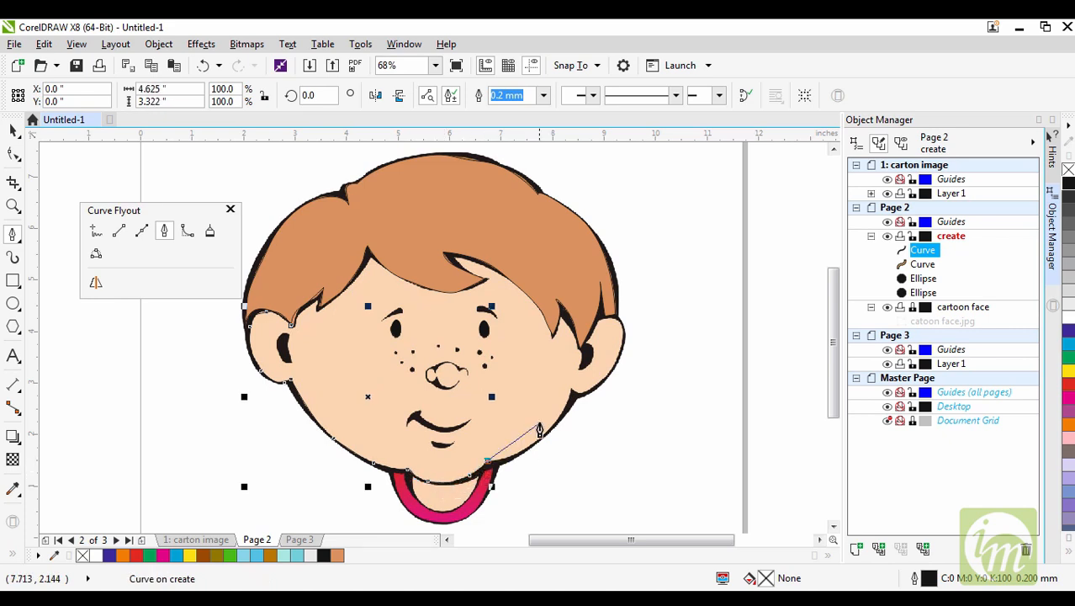
{"action": "mouse_move", "coordinate": [544, 434]}
{"action": "left_mouse_down"}
{"action": "mouse_move", "coordinate": [618, 373]}
{"action": "mouse_move", "coordinate": [619, 319]}
{"action": "mouse_move", "coordinate": [598, 319]}
{"action": "mouse_move", "coordinate": [591, 341]}
{"action": "left_mouse_up"}
{"action": "left_click", "coordinate": [573, 390]}
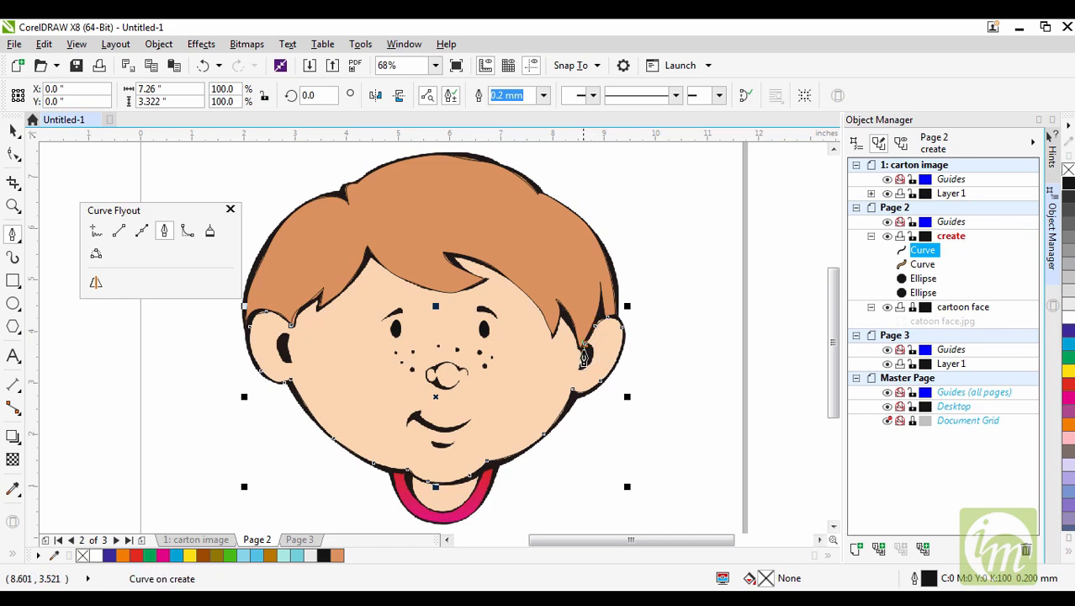
Step: Continue the face outline along the right-hand hair tips, up the fringe edge and around the pointed gap above the right eye
{"action": "left_click_drag", "start_coordinate": [579, 357], "coordinate": [552, 319]}
{"action": "left_click", "coordinate": [556, 328]}
{"action": "left_click", "coordinate": [553, 336]}
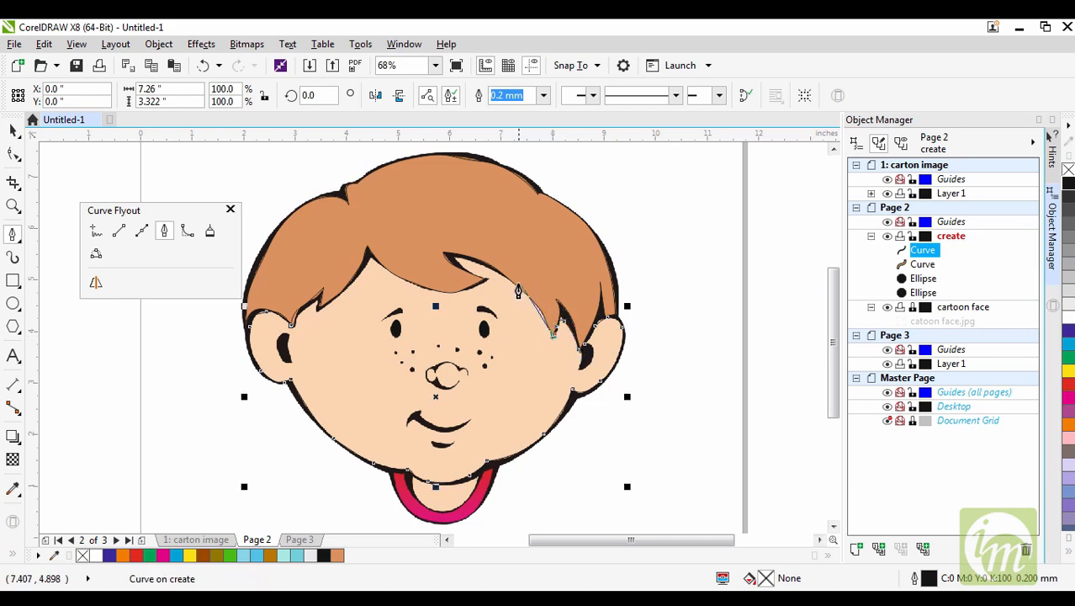
{"action": "left_click_drag", "start_coordinate": [515, 283], "coordinate": [495, 274]}
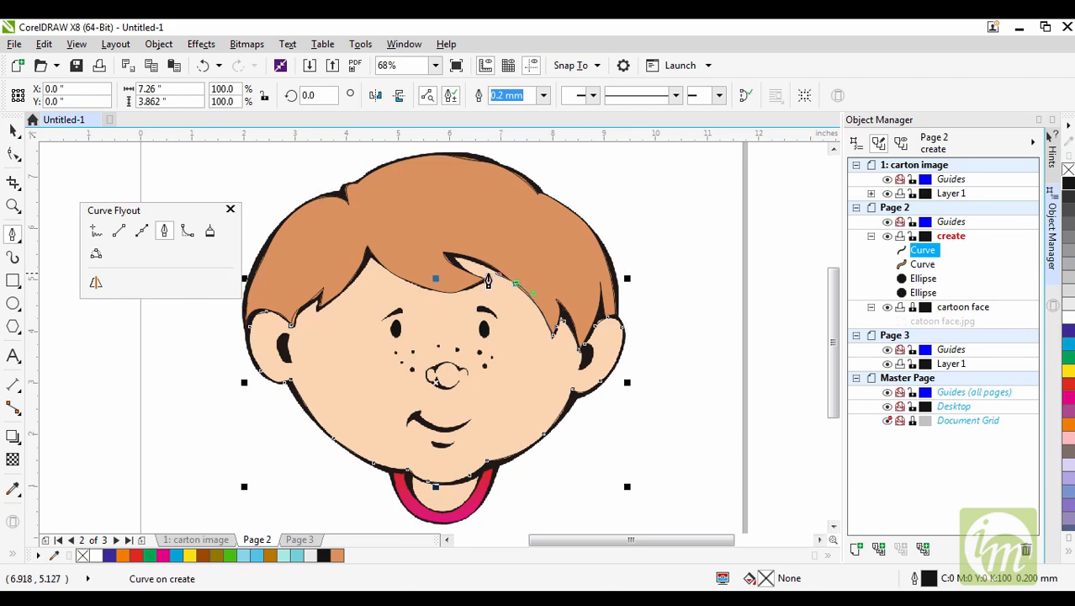
{"action": "mouse_move", "coordinate": [436, 254]}
{"action": "left_mouse_down"}
{"action": "mouse_move", "coordinate": [433, 274]}
{"action": "mouse_move", "coordinate": [439, 252]}
{"action": "mouse_move", "coordinate": [446, 270]}
{"action": "left_mouse_up"}
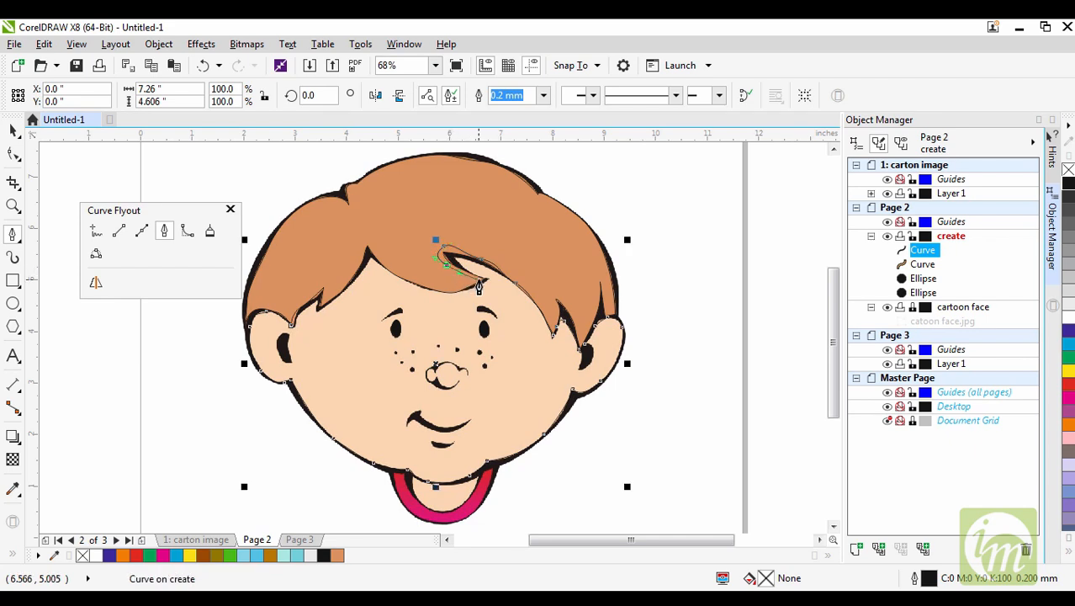
{"action": "left_click_drag", "start_coordinate": [454, 291], "coordinate": [412, 278]}
{"action": "key", "text": "ctrl+z"}
Step: Finish the face outline over the fringe peak and down the left-hand hair tips, closing it at its start by the left ear
{"action": "left_click", "coordinate": [367, 252]}
{"action": "left_click", "coordinate": [367, 239]}
{"action": "left_click", "coordinate": [361, 258]}
{"action": "left_click", "coordinate": [348, 280]}
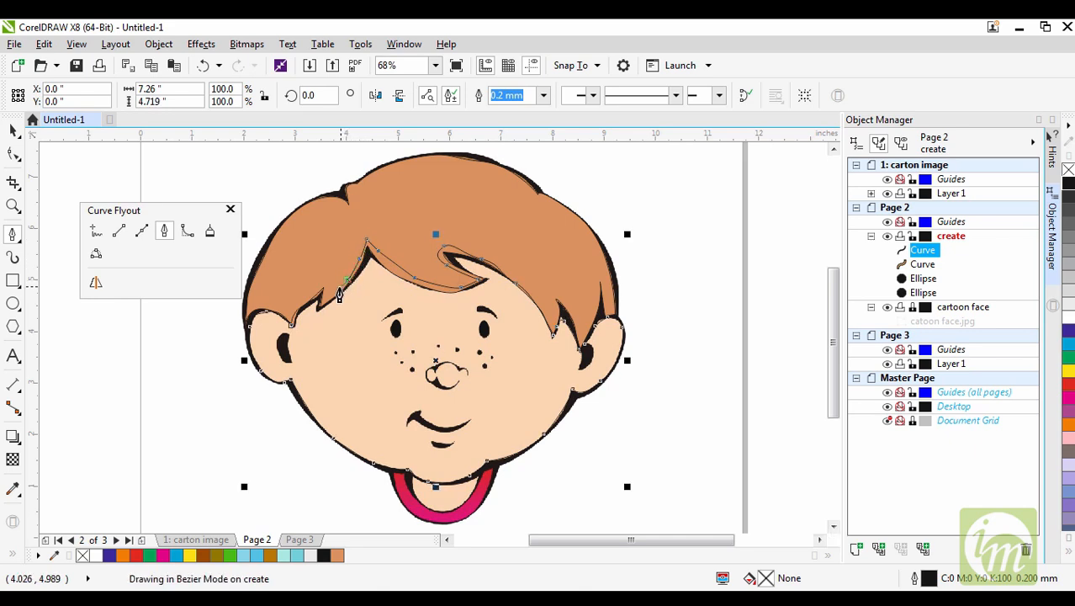
{"action": "left_click", "coordinate": [324, 299]}
{"action": "left_click", "coordinate": [326, 283]}
{"action": "left_click", "coordinate": [301, 304]}
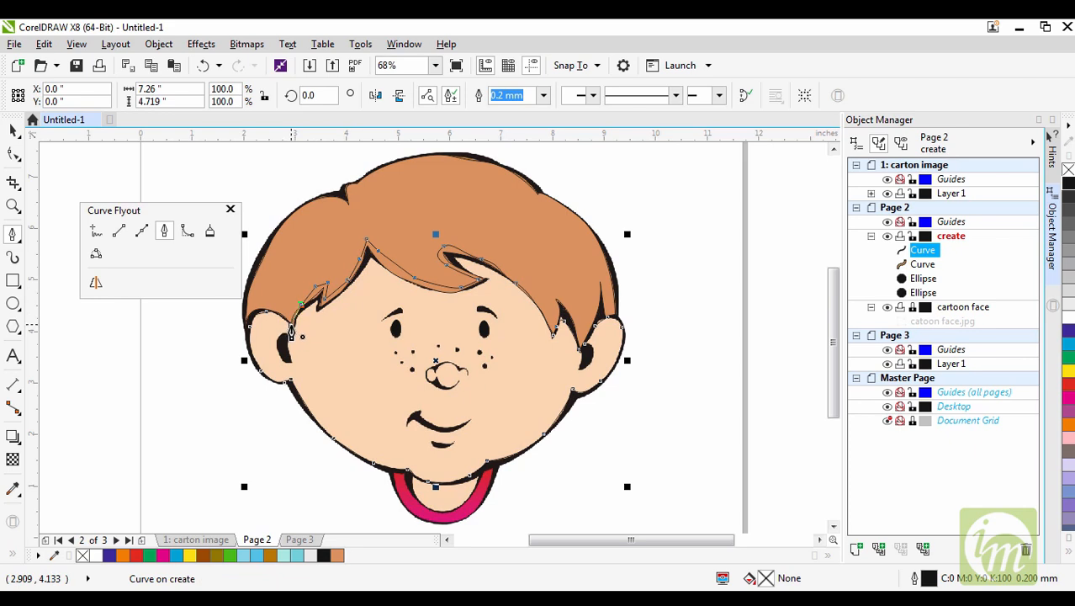
{"action": "left_click", "coordinate": [291, 325]}
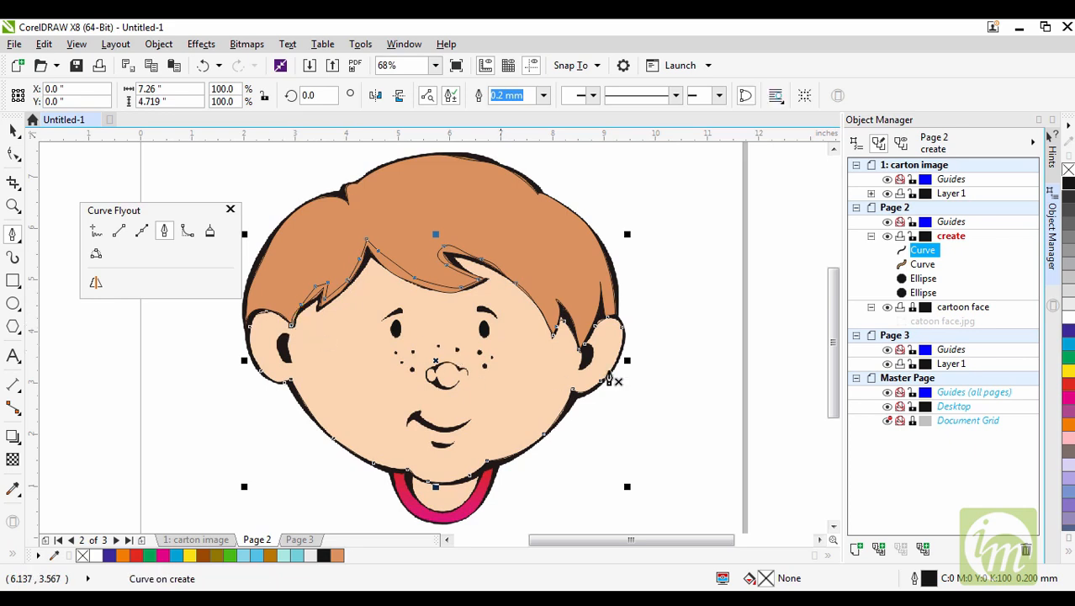
Step: Fill the closed face shape with the skin tone #F9D5B1 sampled from the image using the Color Eyedropper
{"action": "left_click", "coordinate": [13, 489]}
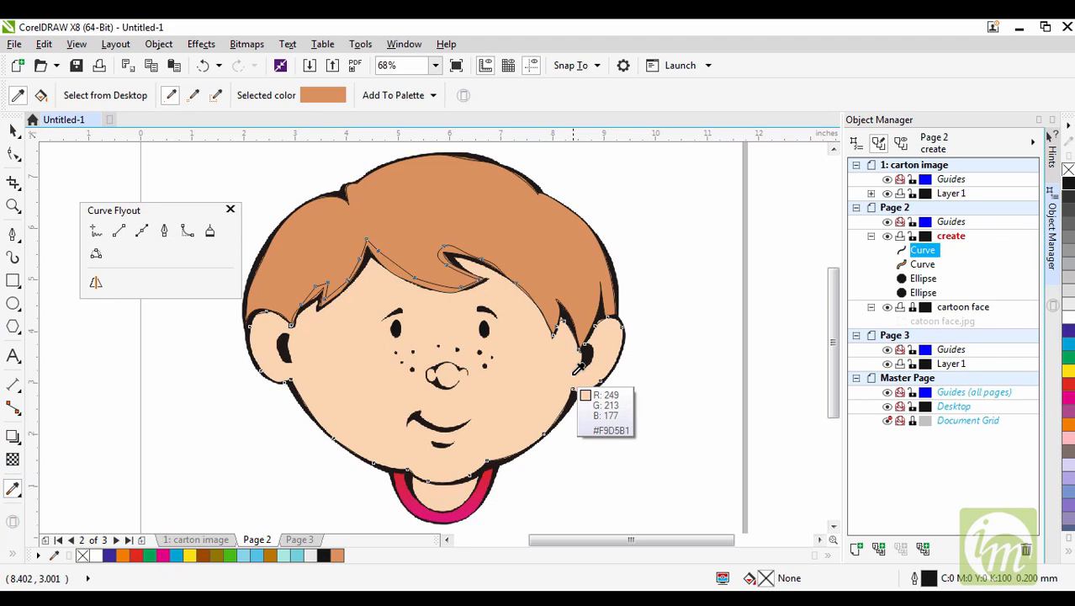
{"action": "left_click", "coordinate": [532, 362]}
{"action": "left_click", "coordinate": [529, 363]}
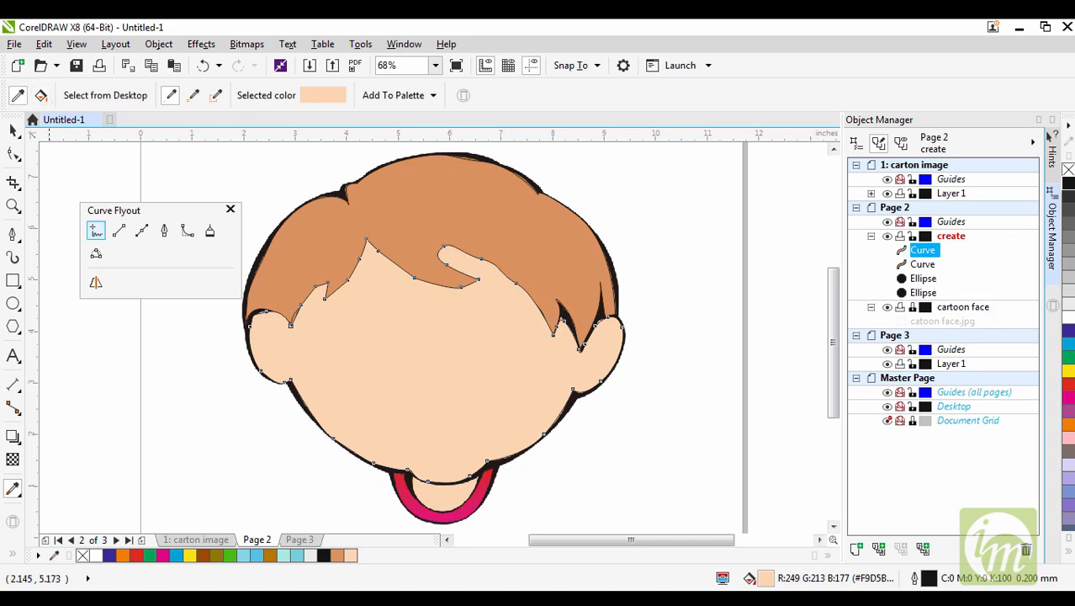
{"action": "left_click", "coordinate": [13, 130]}
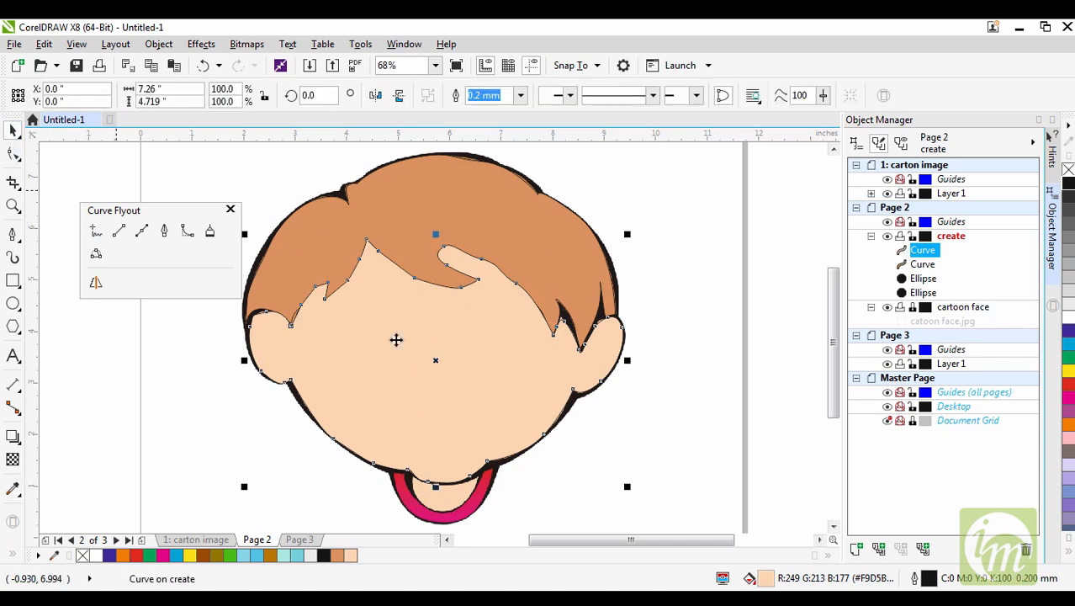
Step: Compare the traced face with the image, and leave the create layer locked, hidden and collapsed
{"action": "left_click", "coordinate": [888, 236]}
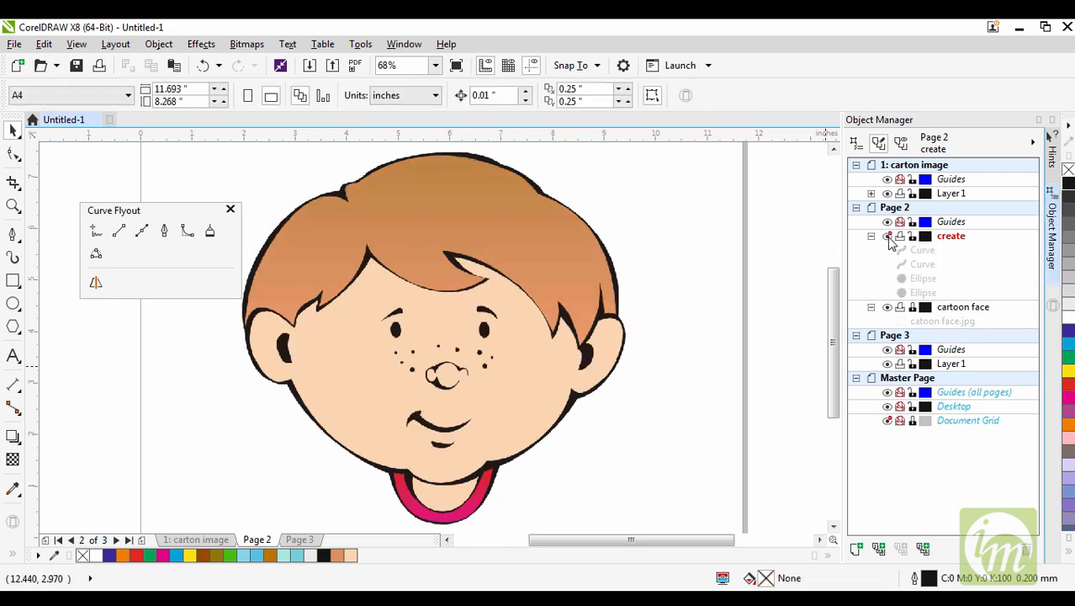
{"action": "left_click", "coordinate": [889, 237]}
{"action": "left_click", "coordinate": [954, 237]}
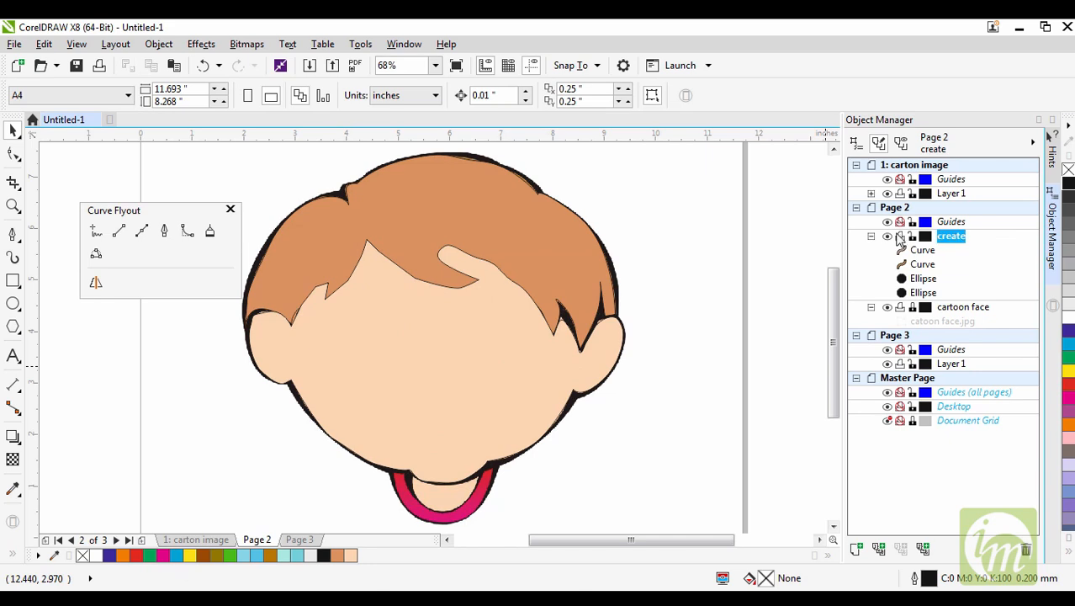
{"action": "left_click", "coordinate": [913, 237]}
{"action": "left_click", "coordinate": [888, 236]}
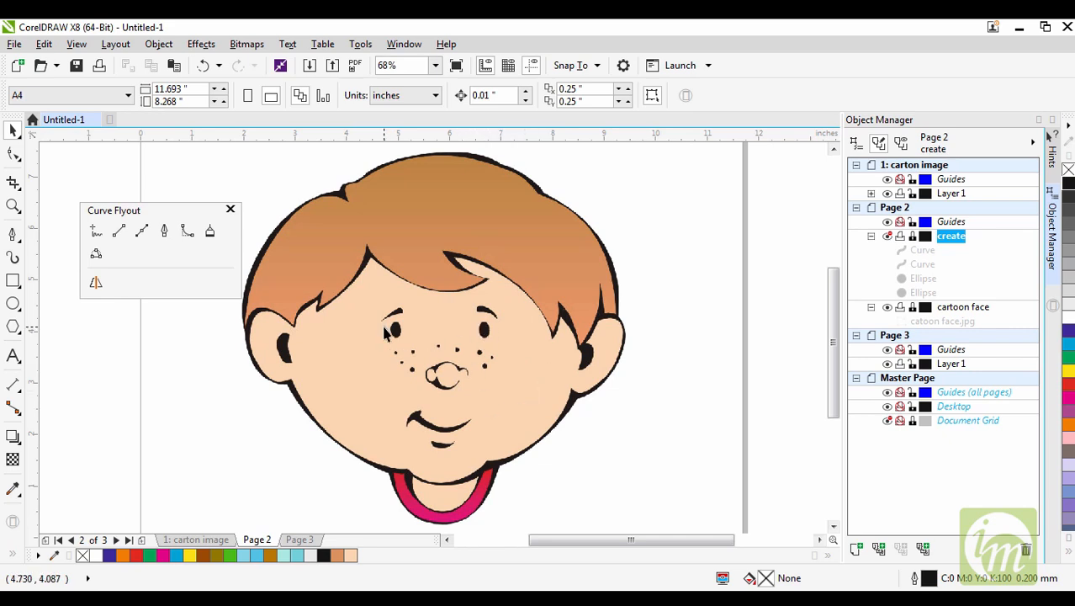
{"action": "left_click", "coordinate": [888, 238]}
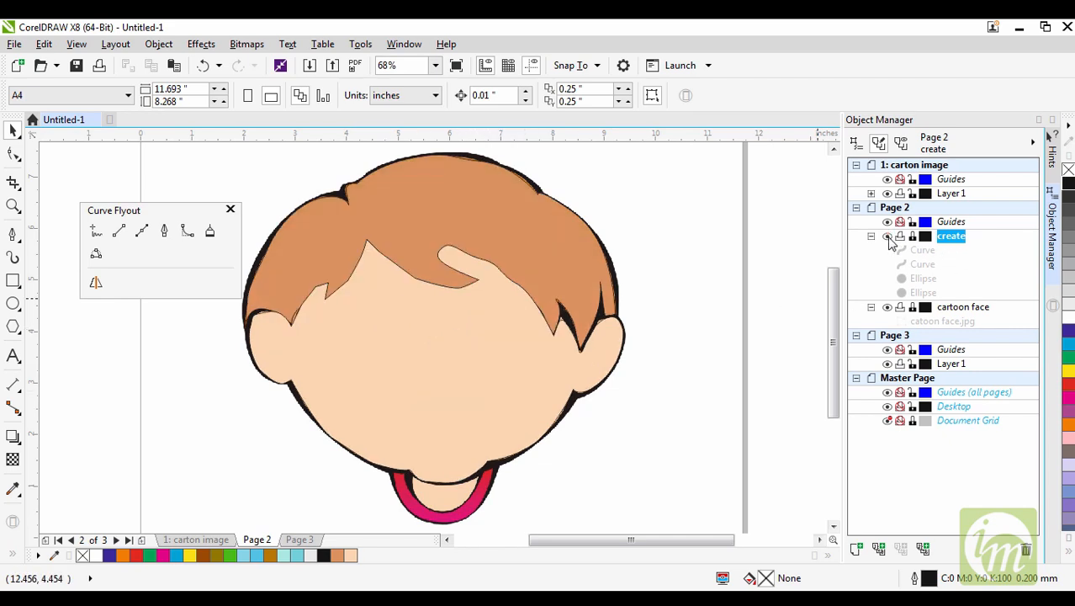
{"action": "left_click", "coordinate": [888, 237]}
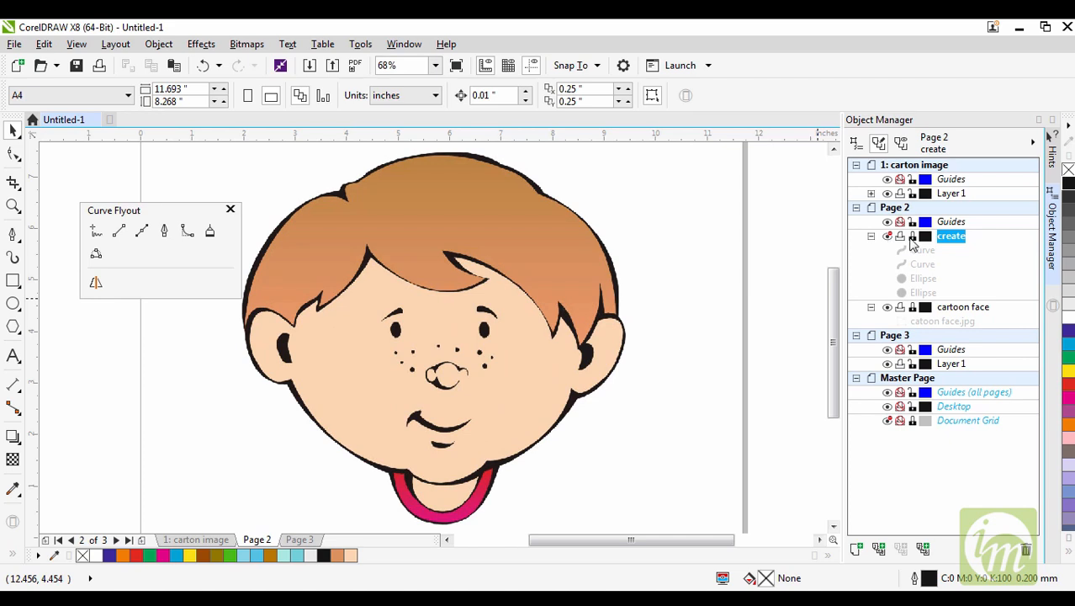
{"action": "left_click", "coordinate": [871, 236]}
{"action": "left_click", "coordinate": [979, 224]}
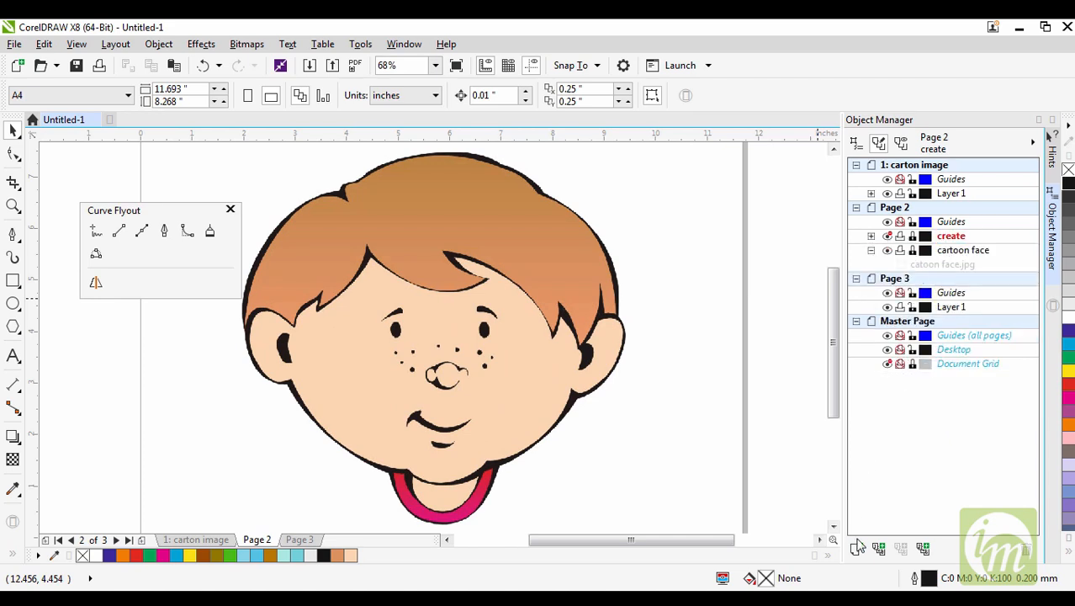
Step: Add a new layer named "nose and ear" to Page 2
{"action": "left_click", "coordinate": [856, 548]}
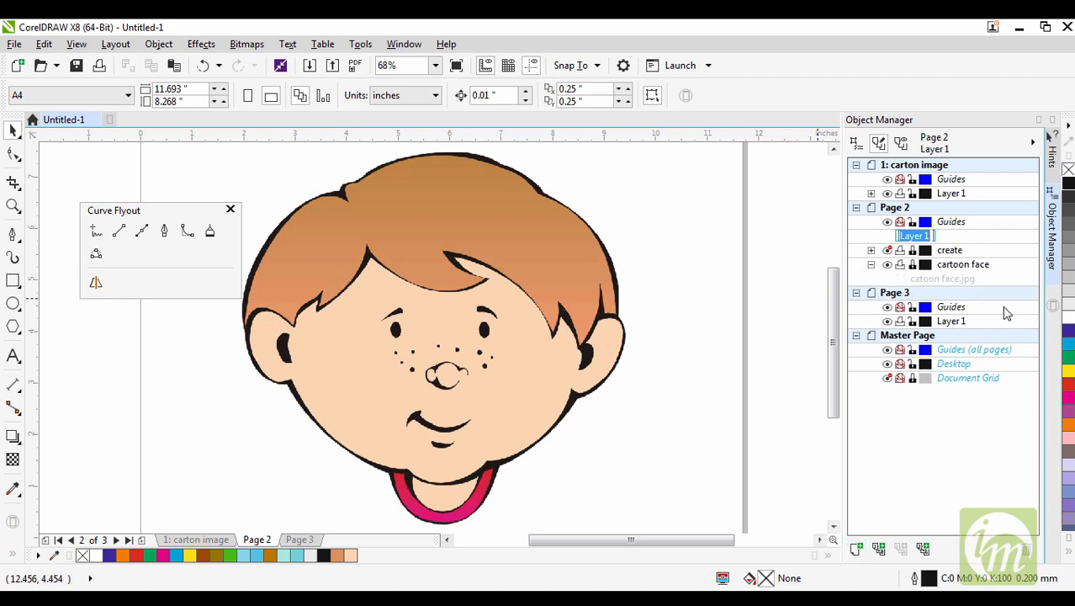
{"action": "type", "text": "n"}
{"action": "type", "text": "ose and ear"}
{"action": "key", "text": "Return"}
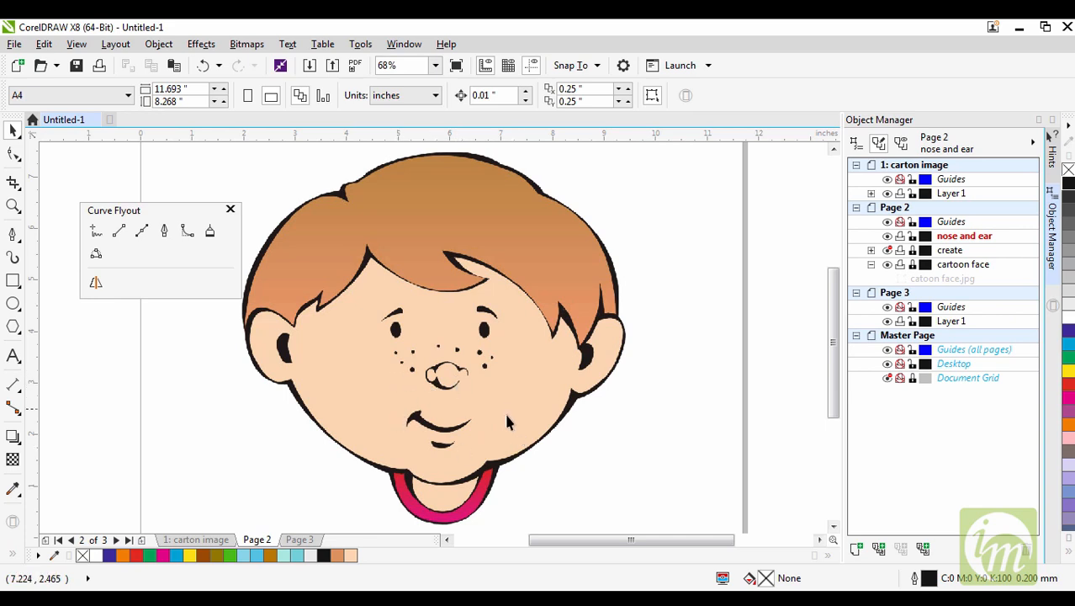
Step: Trace the neck area between the chin and the red collar as a closed shape with the Pen tool
{"action": "left_click", "coordinate": [164, 231]}
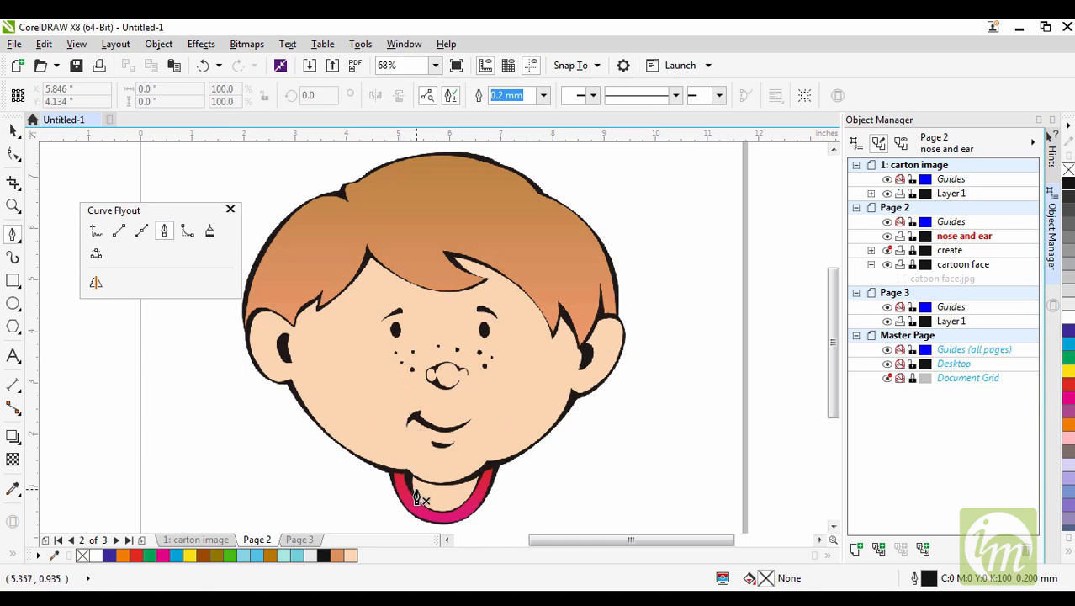
{"action": "left_click", "coordinate": [414, 474]}
{"action": "left_click_drag", "start_coordinate": [420, 503], "coordinate": [482, 487]}
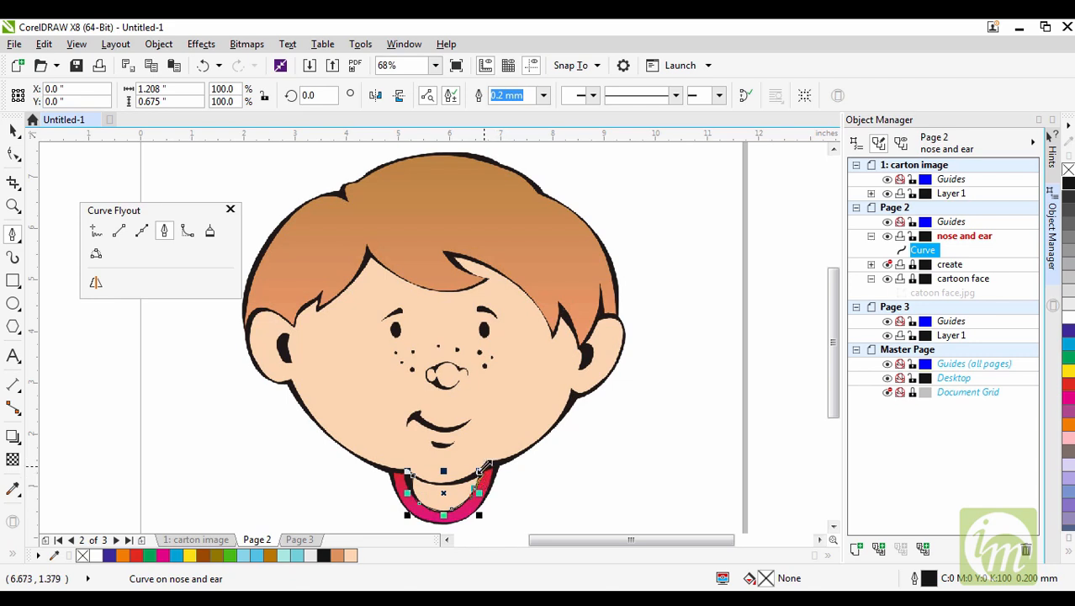
{"action": "mouse_move", "coordinate": [484, 472]}
{"action": "left_mouse_down"}
{"action": "mouse_move", "coordinate": [466, 486]}
{"action": "mouse_move", "coordinate": [414, 484]}
{"action": "left_mouse_up"}
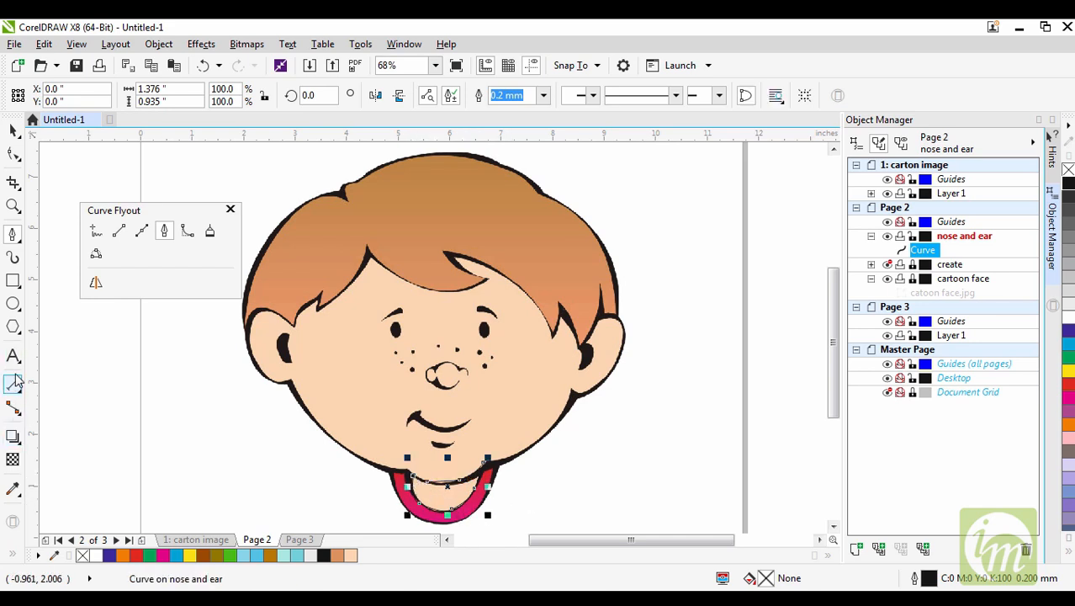
Step: Fill the neck shape with the skin tone R 245, G 215, B 181 sampled from the image using the Color Eyedropper
{"action": "left_click", "coordinate": [15, 490]}
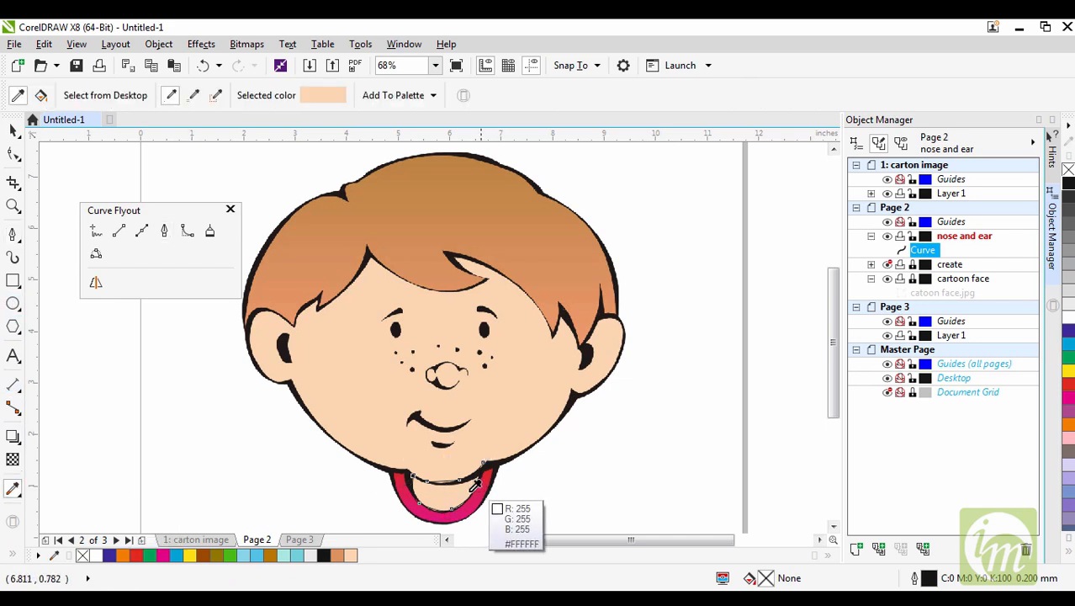
{"action": "left_click", "coordinate": [451, 478]}
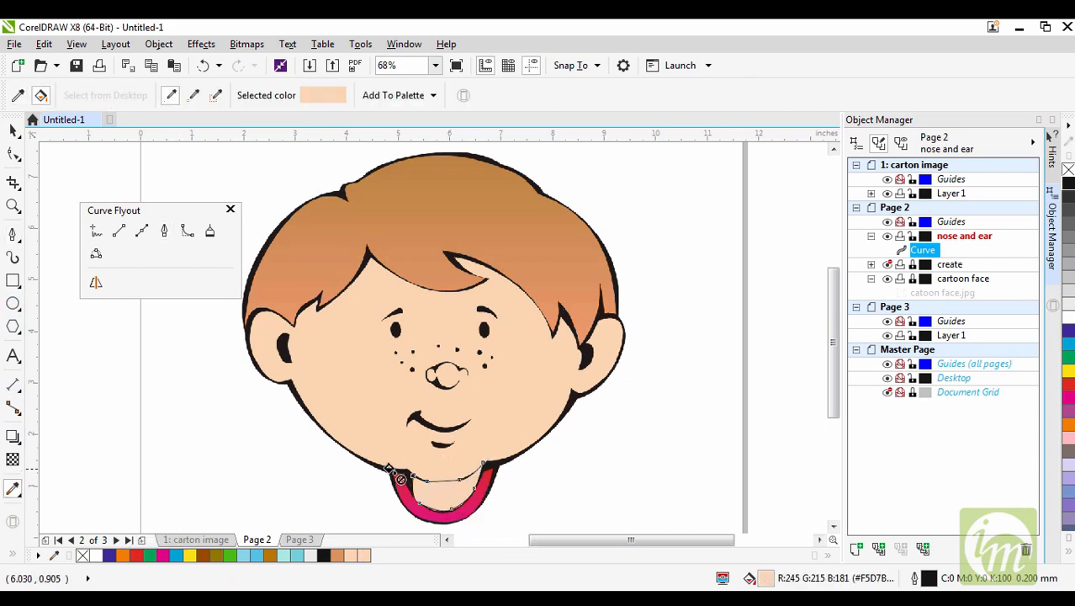
{"action": "left_click", "coordinate": [13, 133]}
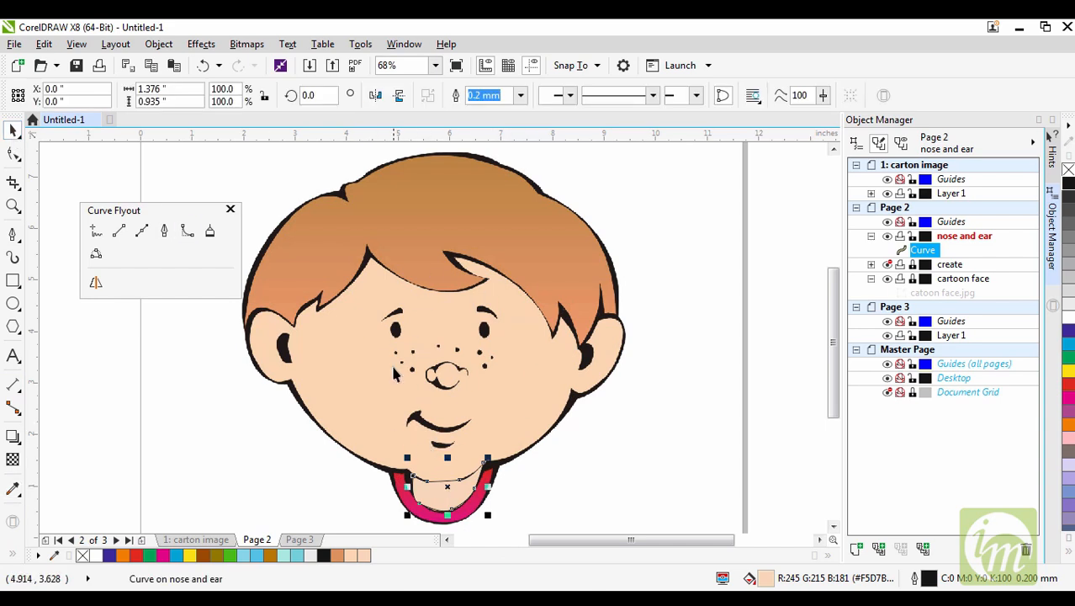
Step: Trace the mouth, about 1.25 by 0.42 inches, and the lower lip mark, about 0.47 by 0.18 inches, freehand with black fills
{"action": "key", "text": "z"}
{"action": "left_click_drag", "start_coordinate": [359, 280], "coordinate": [503, 476]}
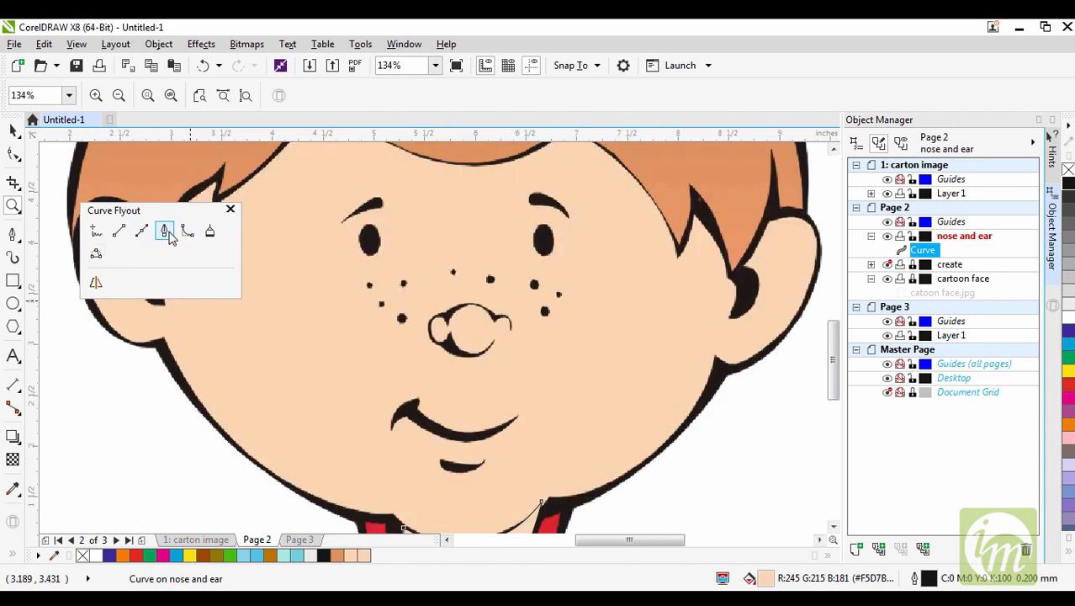
{"action": "left_click", "coordinate": [97, 234]}
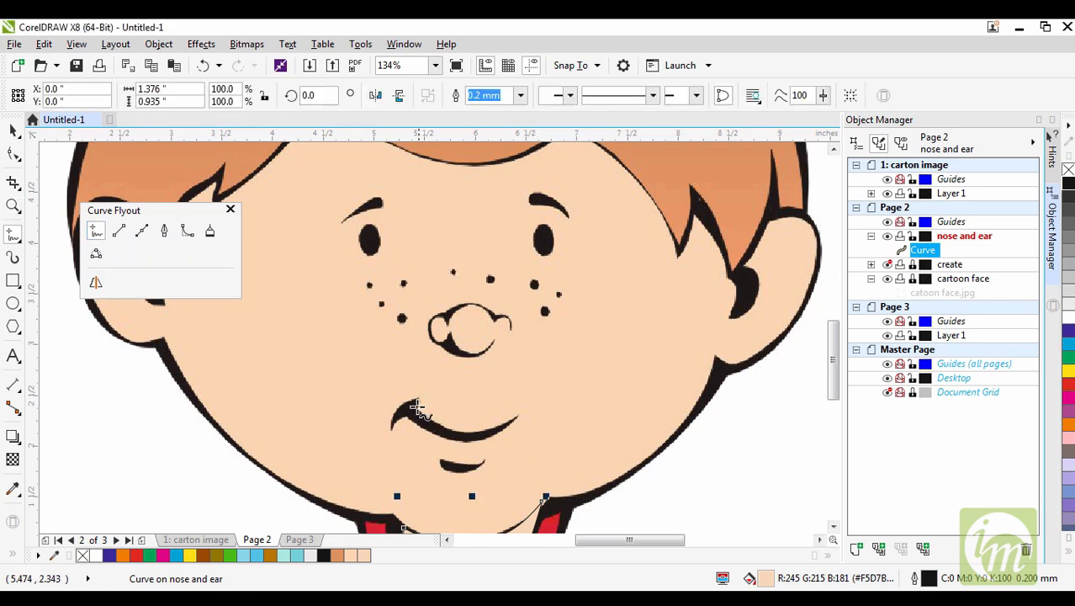
{"action": "mouse_move", "coordinate": [417, 411]}
{"action": "left_mouse_down"}
{"action": "mouse_move", "coordinate": [483, 432]}
{"action": "mouse_move", "coordinate": [518, 417]}
{"action": "mouse_move", "coordinate": [480, 441]}
{"action": "mouse_move", "coordinate": [450, 439]}
{"action": "mouse_move", "coordinate": [414, 418]}
{"action": "mouse_move", "coordinate": [387, 428]}
{"action": "mouse_move", "coordinate": [420, 410]}
{"action": "left_mouse_up"}
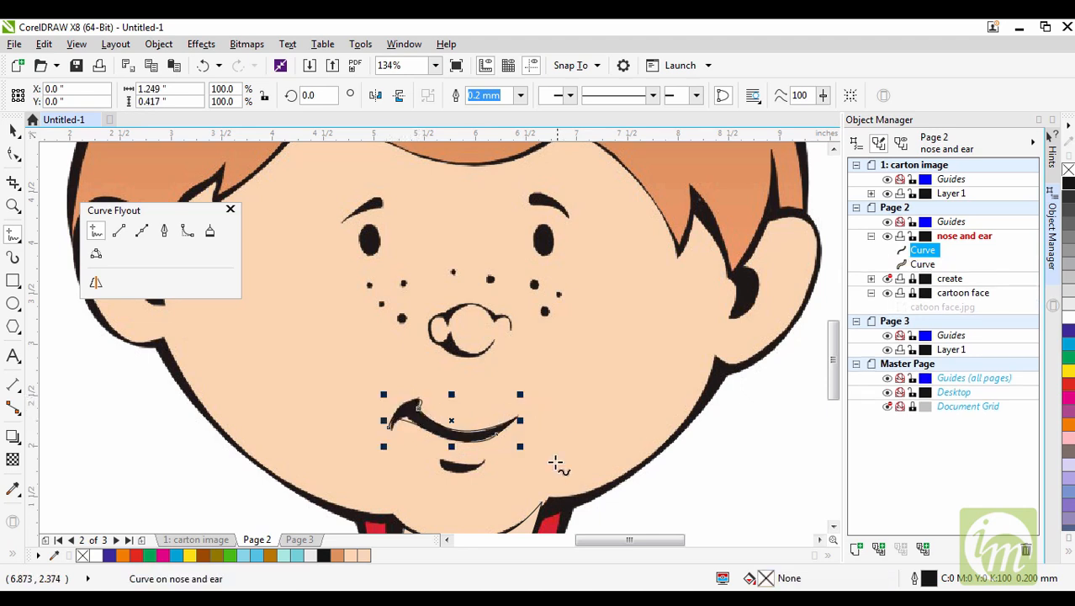
{"action": "left_click", "coordinate": [1068, 184]}
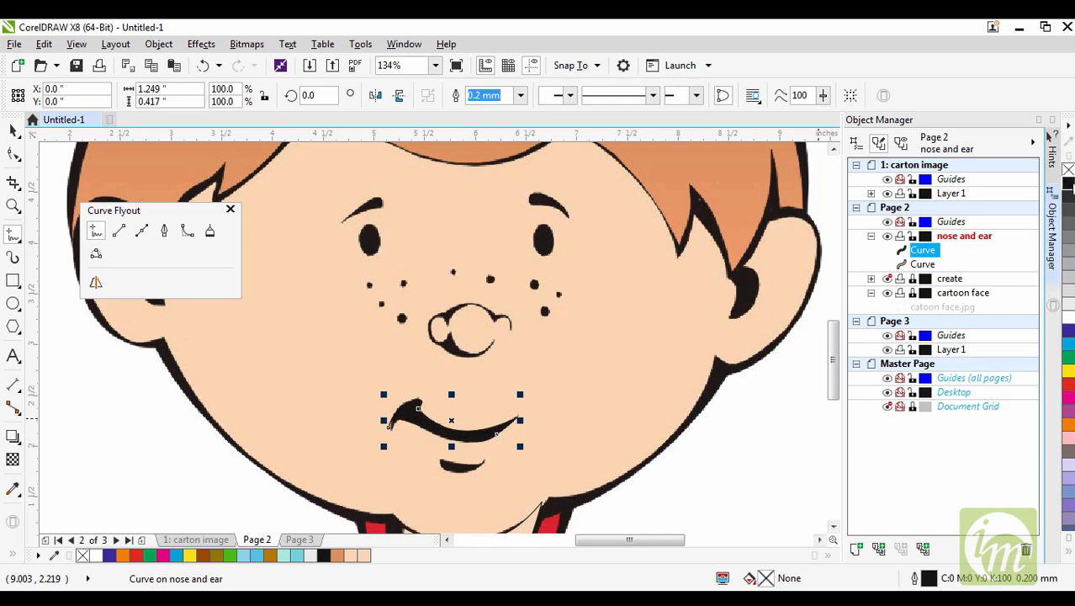
{"action": "mouse_move", "coordinate": [442, 461]}
{"action": "left_mouse_down"}
{"action": "mouse_move", "coordinate": [485, 459]}
{"action": "mouse_move", "coordinate": [473, 476]}
{"action": "mouse_move", "coordinate": [446, 475]}
{"action": "mouse_move", "coordinate": [438, 460]}
{"action": "left_mouse_up"}
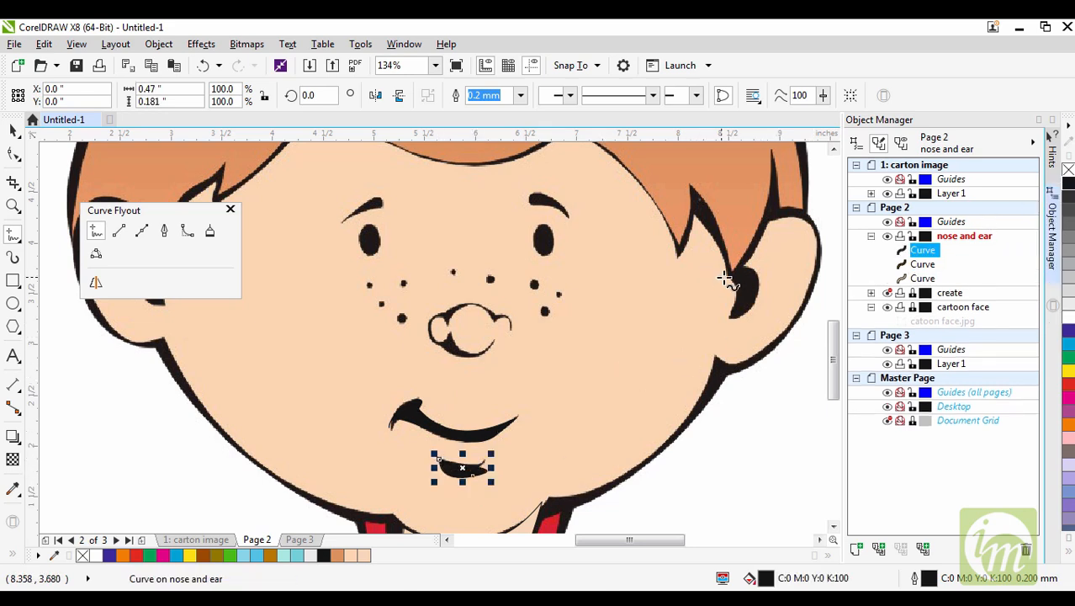
Step: Trace the dark inner mark of the right-hand ear freehand, about 0.34 by 0.59 inches, and fill it black
{"action": "mouse_move", "coordinate": [729, 277]}
{"action": "left_mouse_down"}
{"action": "mouse_move", "coordinate": [733, 316]}
{"action": "mouse_move", "coordinate": [750, 314]}
{"action": "mouse_move", "coordinate": [762, 290]}
{"action": "mouse_move", "coordinate": [752, 264]}
{"action": "mouse_move", "coordinate": [730, 277]}
{"action": "left_mouse_up"}
{"action": "left_click", "coordinate": [1068, 187]}
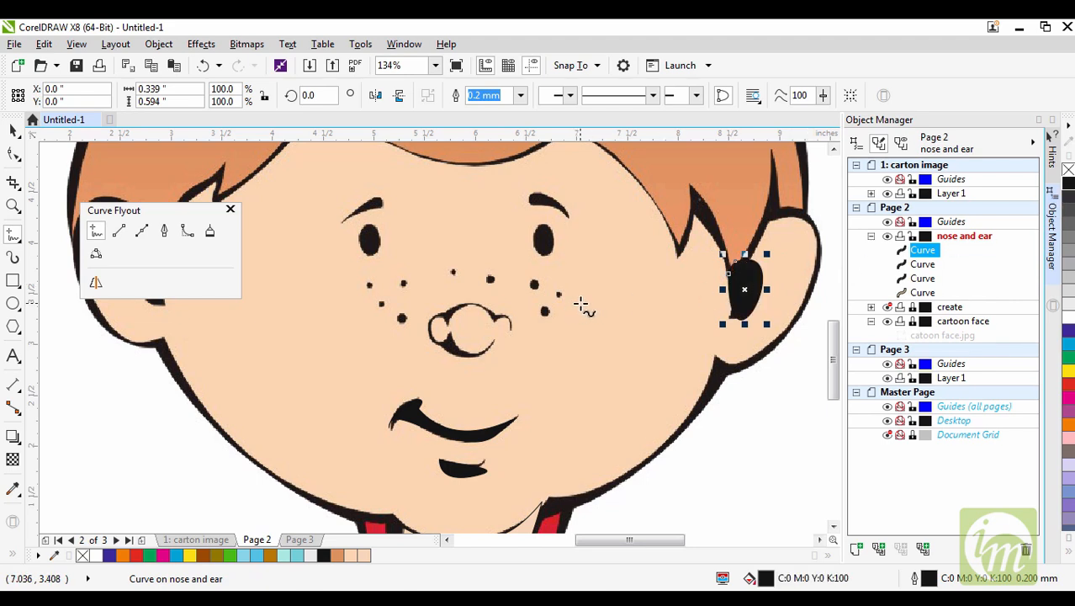
{"action": "scroll", "coordinate": [582, 305], "scroll_direction": "down", "scroll_amount": 1}
{"action": "scroll", "coordinate": [582, 304], "scroll_direction": "up", "scroll_amount": 1}
{"action": "key", "text": "alt"}
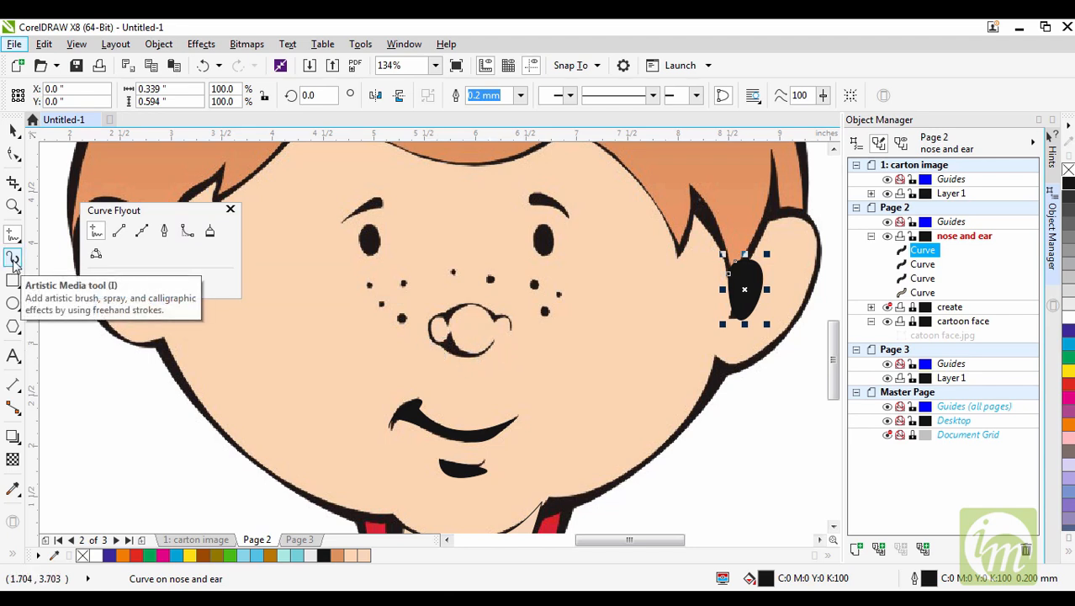
Step: Trace the nose outline, including both nostrils, as a closed shape about 0.79 by 0.49 inches with the Pen tool
{"action": "left_click", "coordinate": [166, 235]}
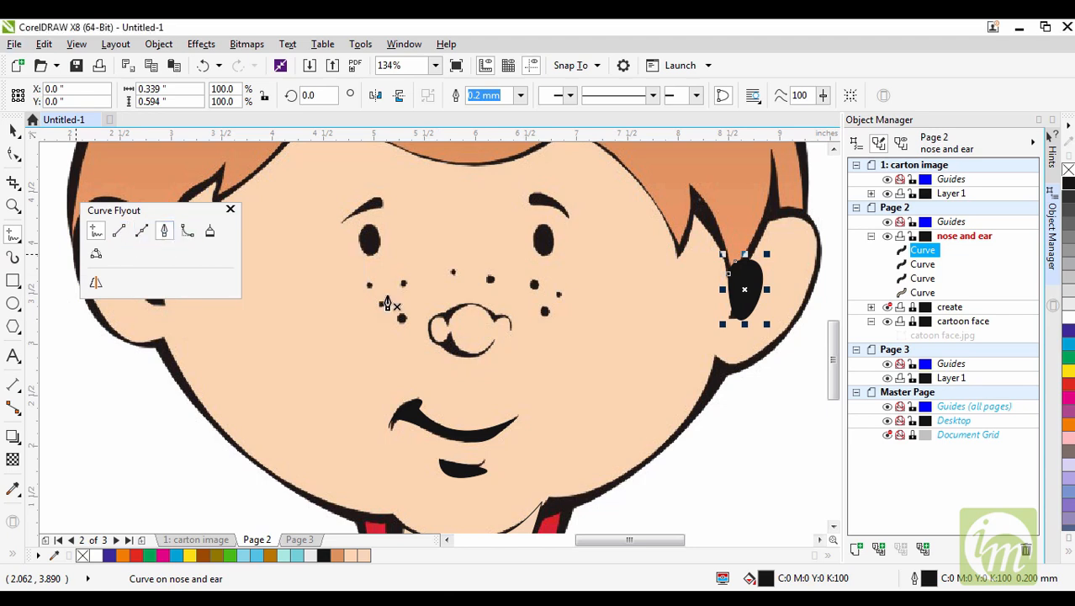
{"action": "left_click", "coordinate": [493, 342]}
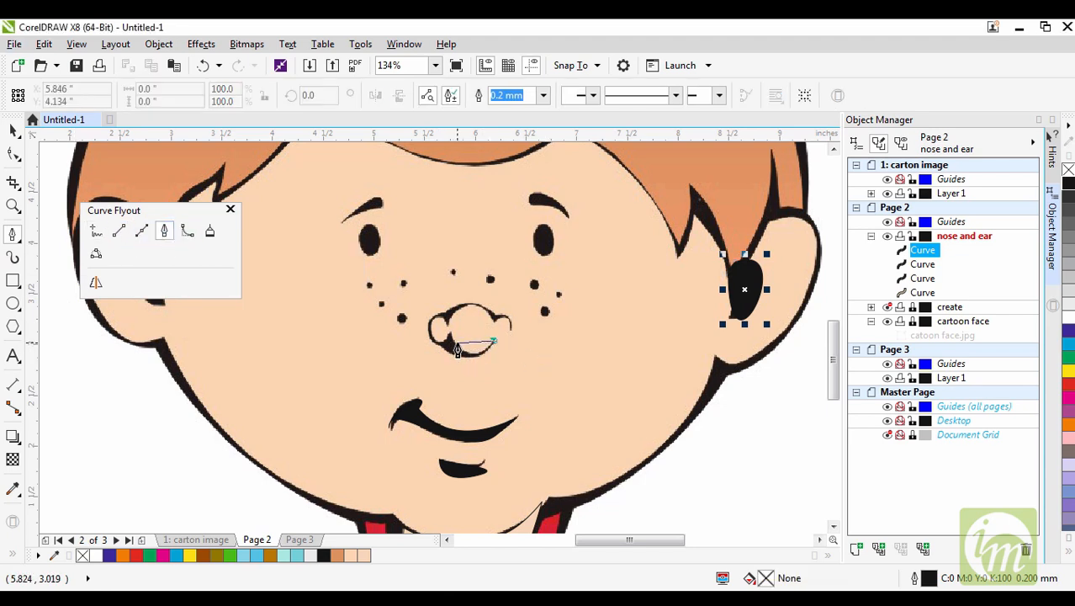
{"action": "left_click_drag", "start_coordinate": [458, 354], "coordinate": [446, 340]}
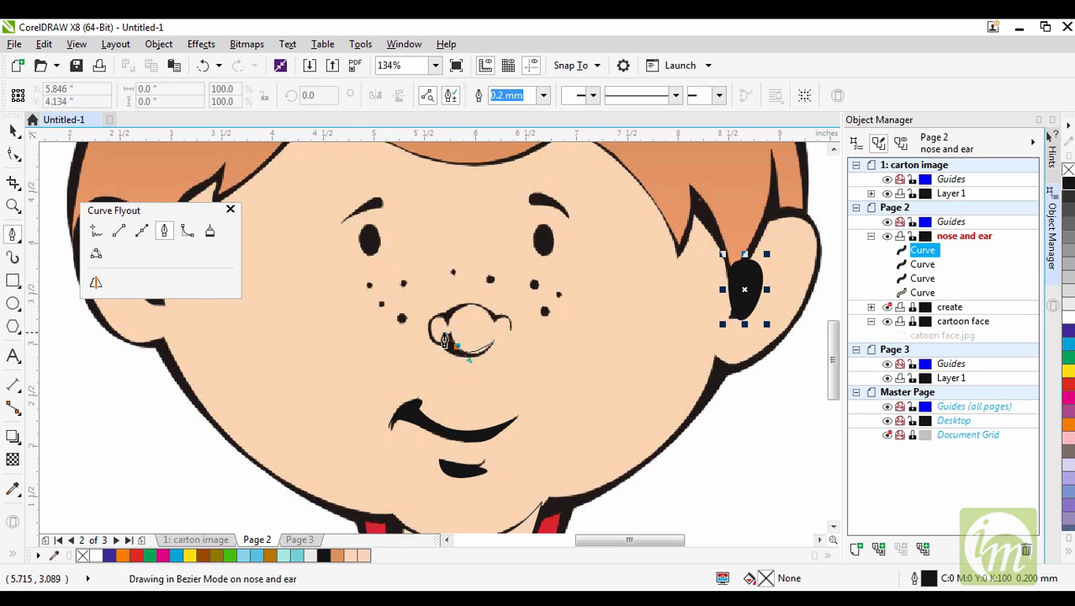
{"action": "double_click", "coordinate": [445, 339]}
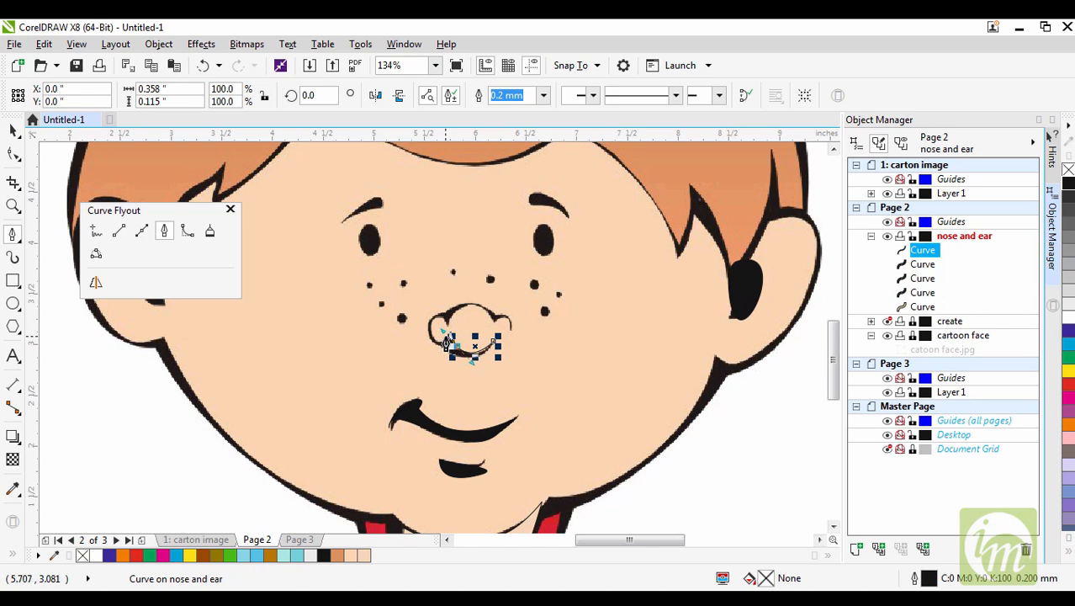
{"action": "left_click_drag", "start_coordinate": [447, 342], "coordinate": [439, 343]}
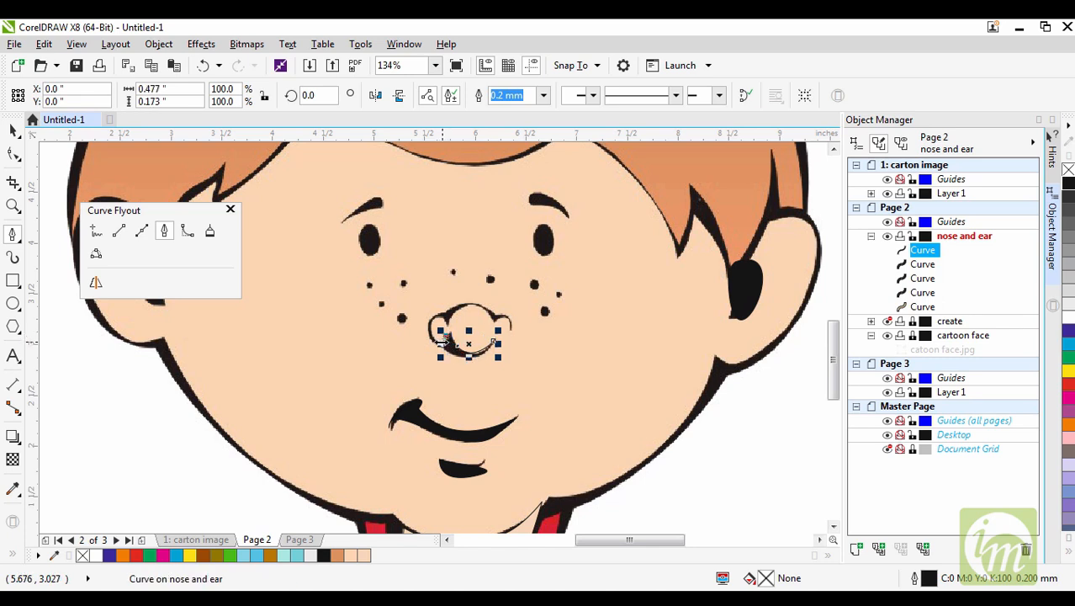
{"action": "left_click", "coordinate": [434, 346]}
{"action": "double_click", "coordinate": [429, 336]}
{"action": "mouse_move", "coordinate": [437, 317]}
{"action": "left_mouse_down"}
{"action": "mouse_move", "coordinate": [449, 325]}
{"action": "mouse_move", "coordinate": [461, 309]}
{"action": "mouse_move", "coordinate": [491, 321]}
{"action": "left_mouse_up"}
{"action": "left_click", "coordinate": [490, 320]}
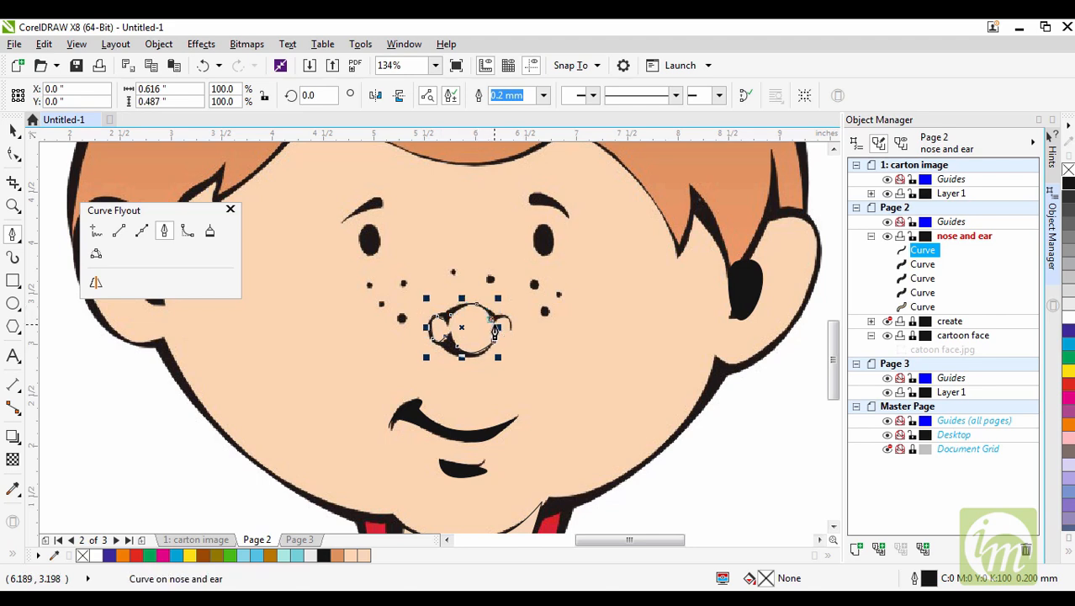
{"action": "left_click_drag", "start_coordinate": [502, 326], "coordinate": [499, 353]}
{"action": "left_click", "coordinate": [495, 342]}
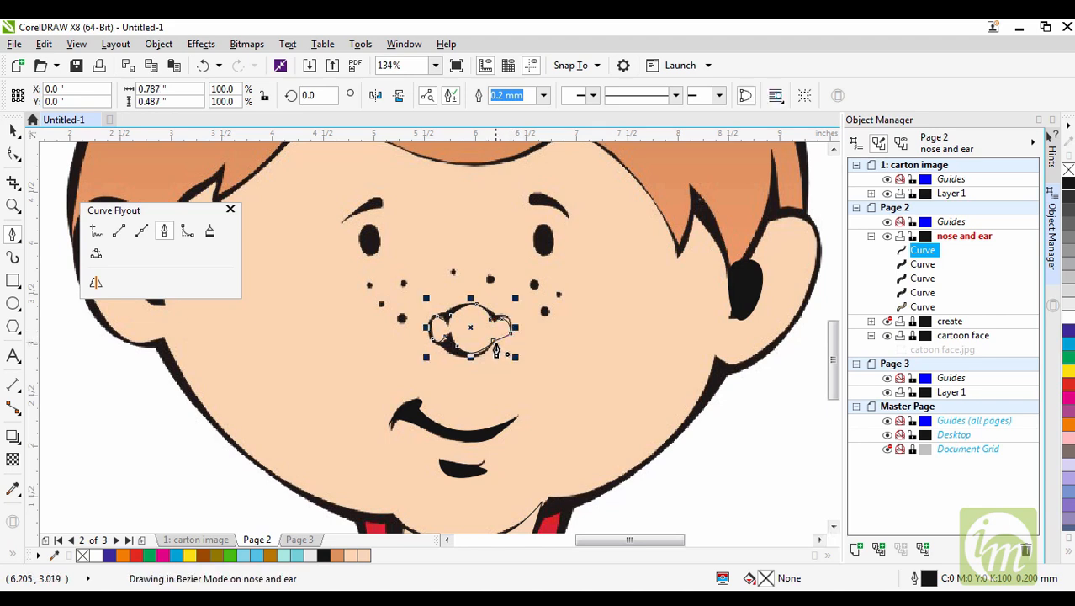
{"action": "left_click", "coordinate": [545, 354]}
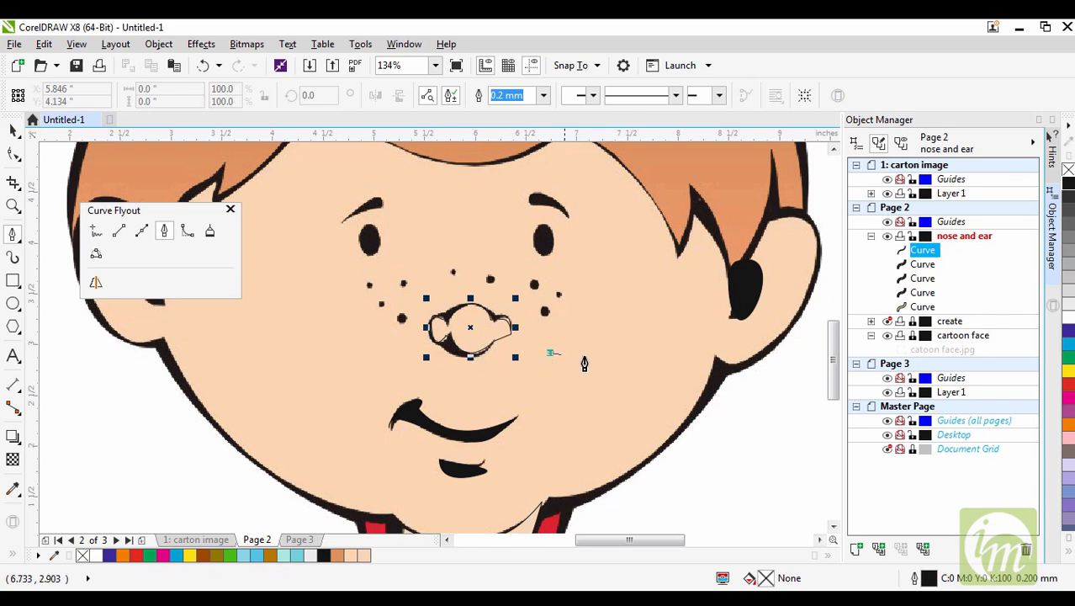
{"action": "double_click", "coordinate": [594, 355]}
{"action": "key", "text": "Delete"}
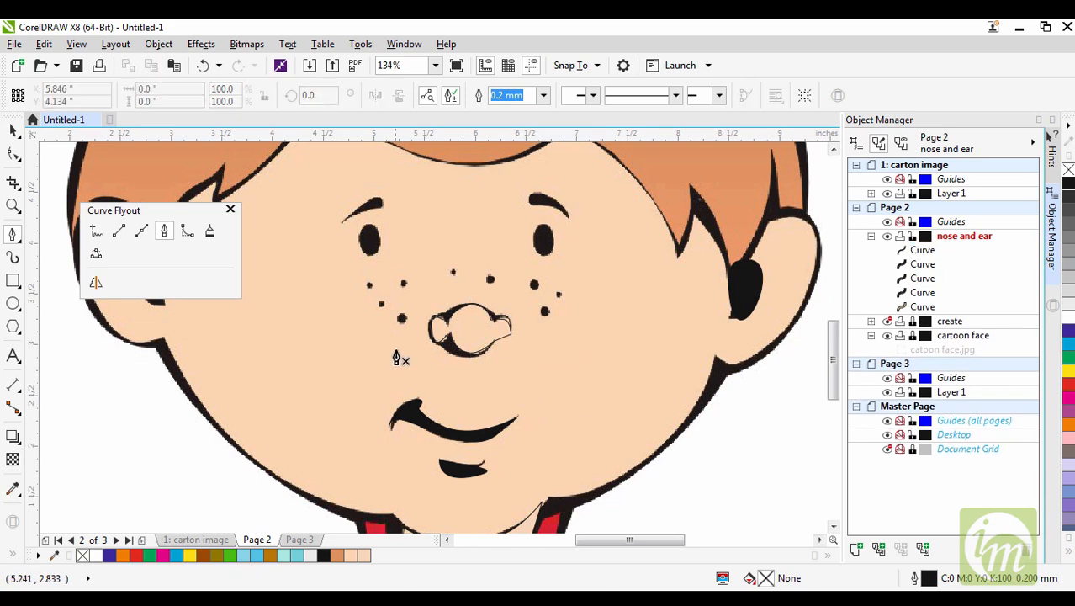
Step: Adjust the curve nodes around the right-hand nostril of the nose outline with the Shape tool
{"action": "left_click", "coordinate": [12, 153]}
{"action": "left_click", "coordinate": [512, 336]}
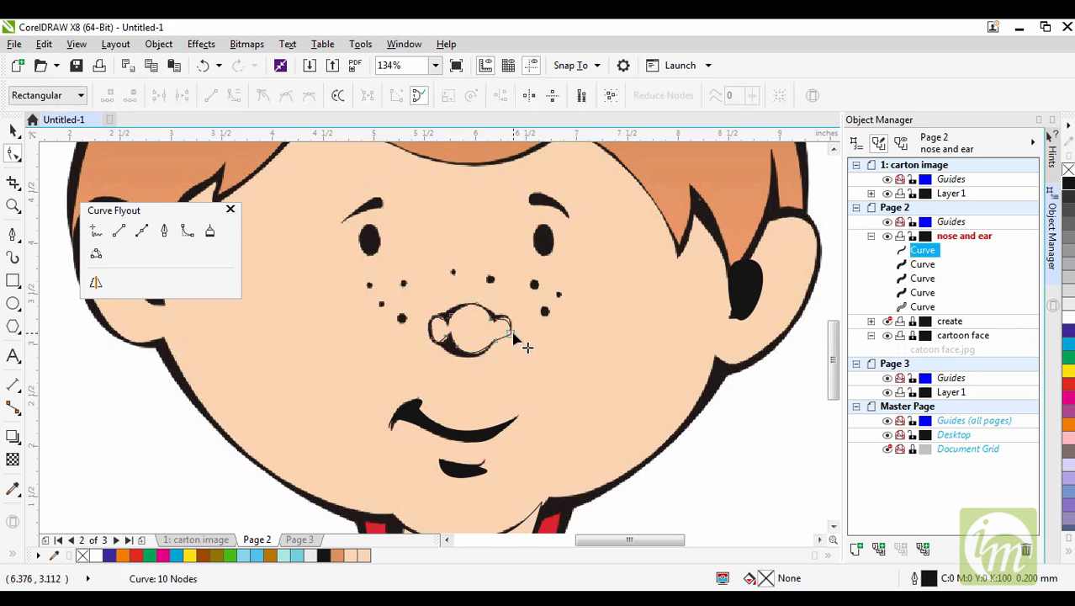
{"action": "left_click", "coordinate": [513, 334]}
{"action": "left_click", "coordinate": [493, 320]}
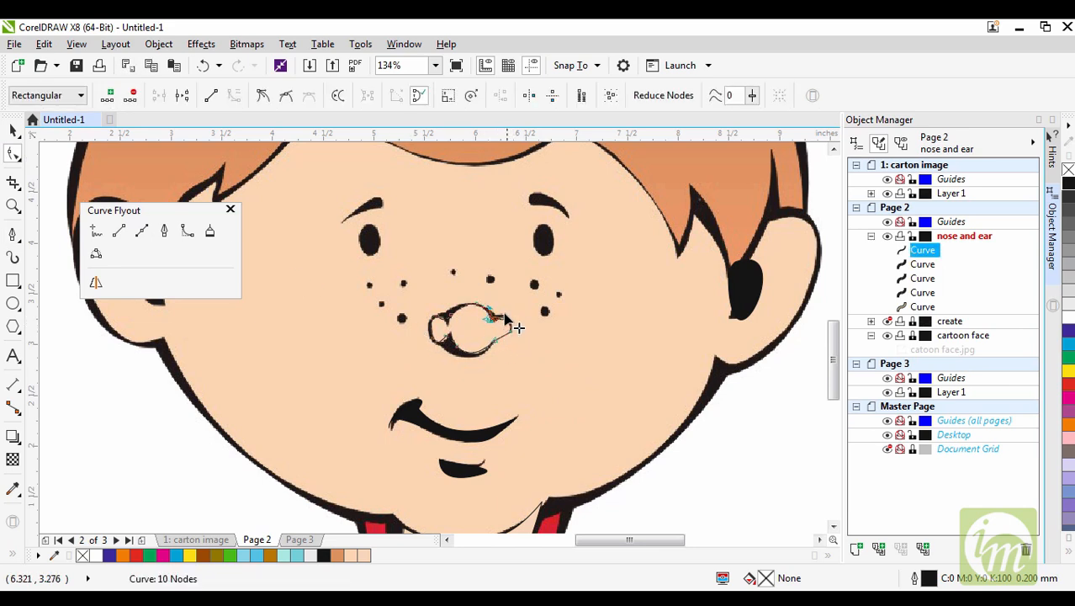
{"action": "left_click_drag", "start_coordinate": [495, 323], "coordinate": [496, 324]}
Step: Fill the nose with the skin tone R 249, G 213, B 177 sampled from the image and refine its left-hand nostril curve
{"action": "left_click", "coordinate": [13, 485]}
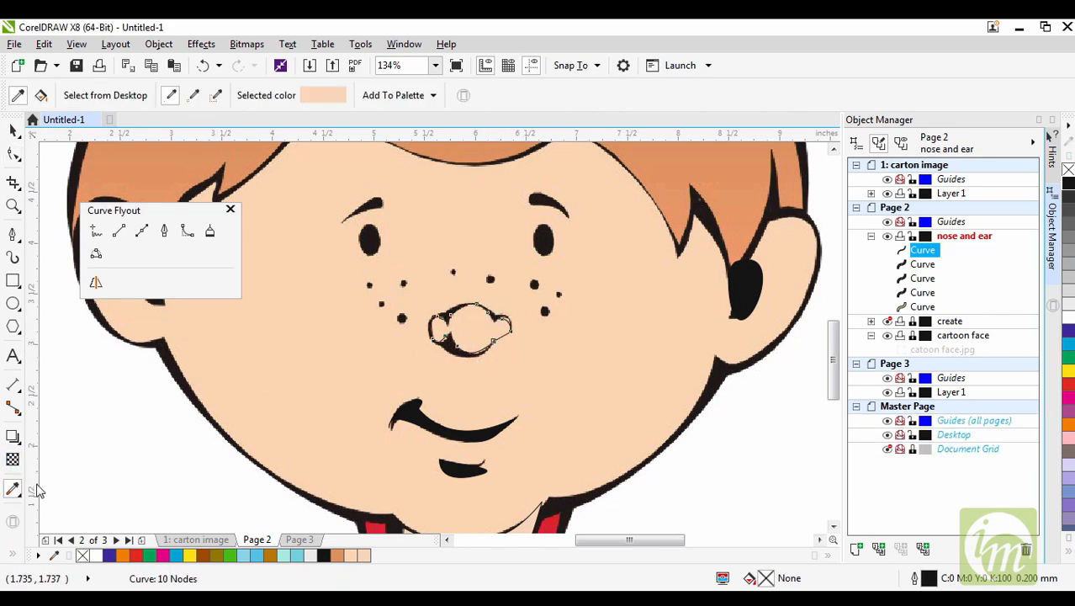
{"action": "left_click", "coordinate": [468, 324]}
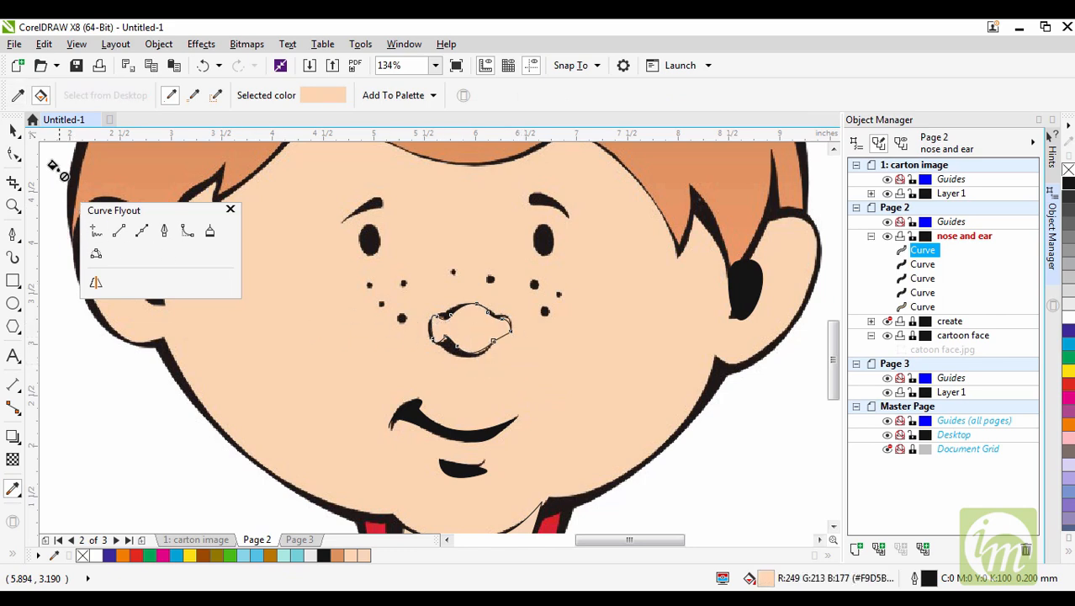
{"action": "left_click", "coordinate": [13, 154]}
{"action": "mouse_move", "coordinate": [432, 339]}
{"action": "left_mouse_down"}
{"action": "mouse_move", "coordinate": [444, 352]}
{"action": "mouse_move", "coordinate": [448, 338]}
{"action": "left_mouse_up"}
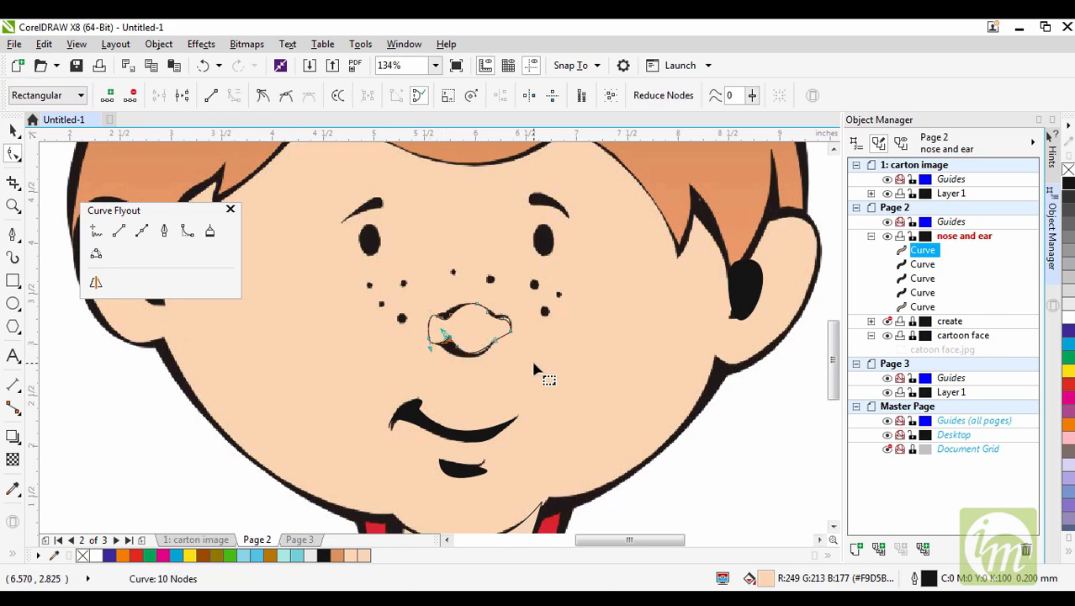
{"action": "left_click", "coordinate": [532, 361]}
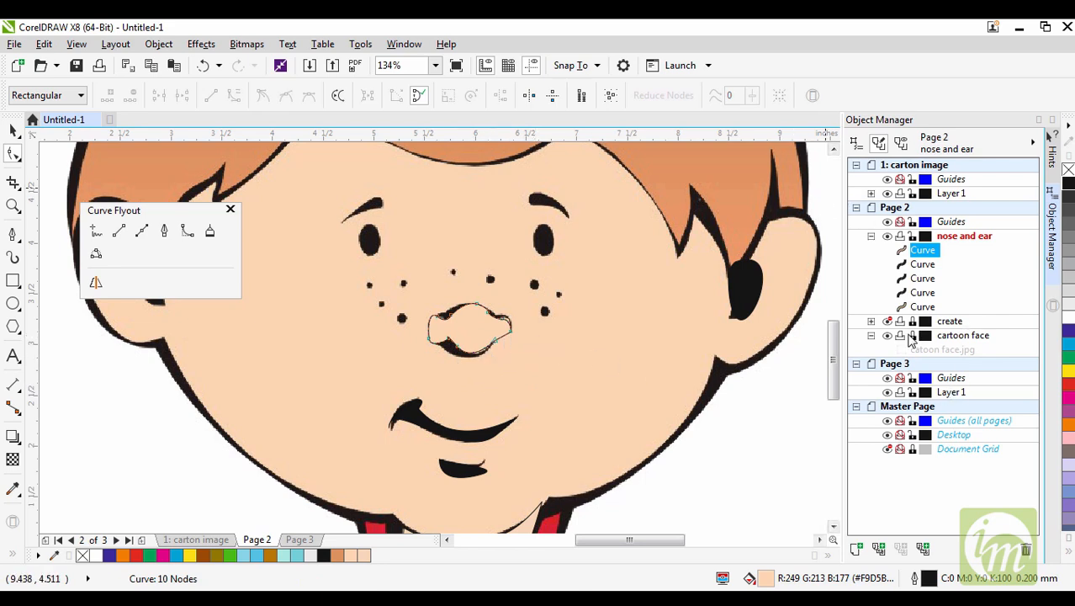
Step: Duplicate the black mark of the right-hand ear and place the copy, mirrored horizontally, on the left-hand ear
{"action": "key", "text": "F3"}
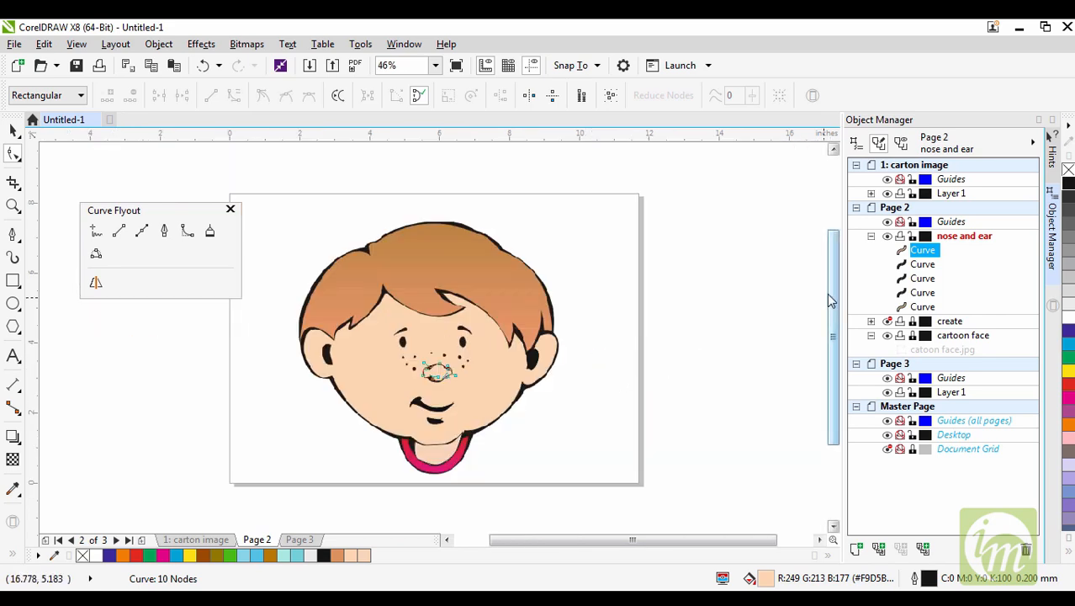
{"action": "key", "text": "space"}
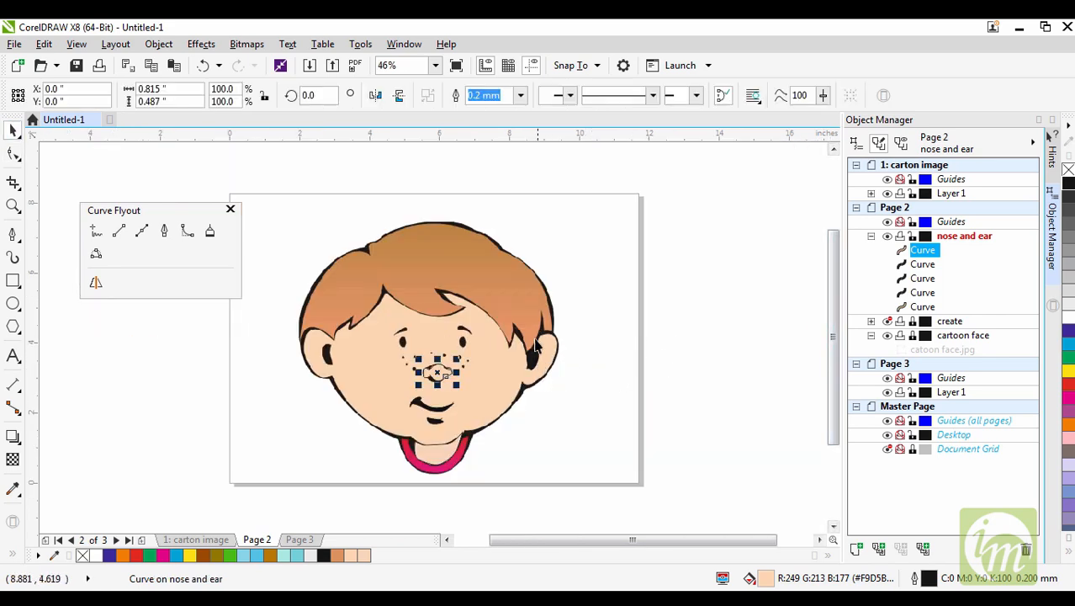
{"action": "left_click", "coordinate": [539, 375]}
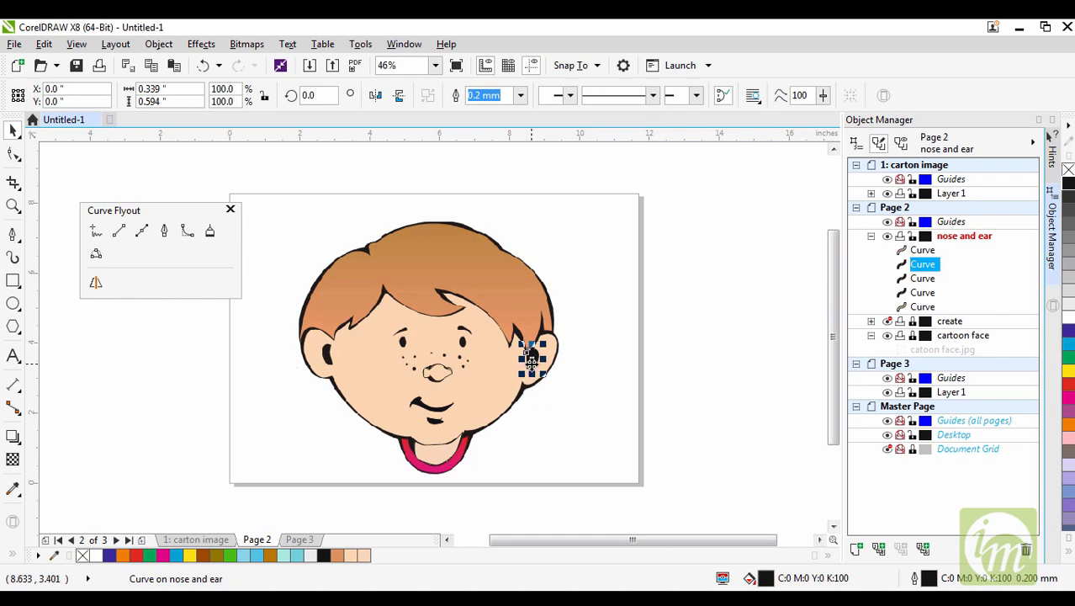
{"action": "key", "text": "KP_Add"}
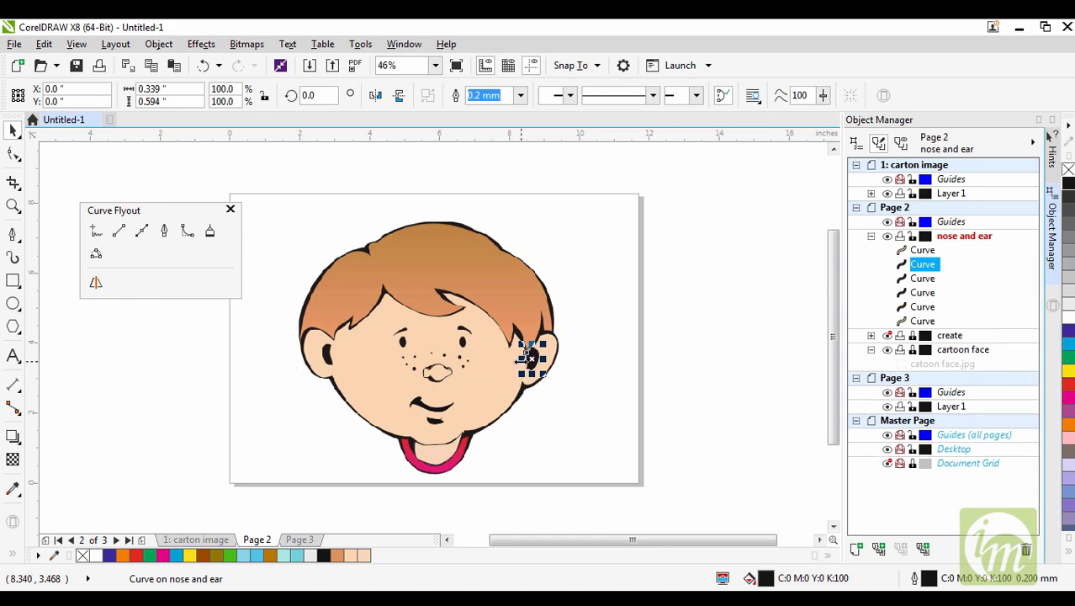
{"action": "left_click_drag", "start_coordinate": [520, 359], "coordinate": [331, 361]}
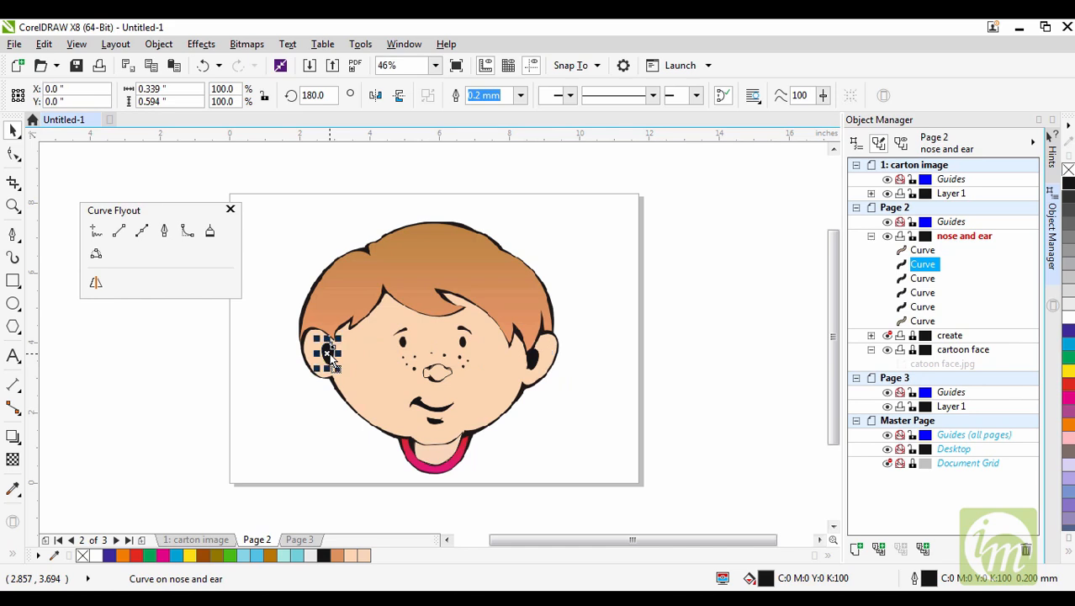
{"action": "left_click", "coordinate": [674, 331]}
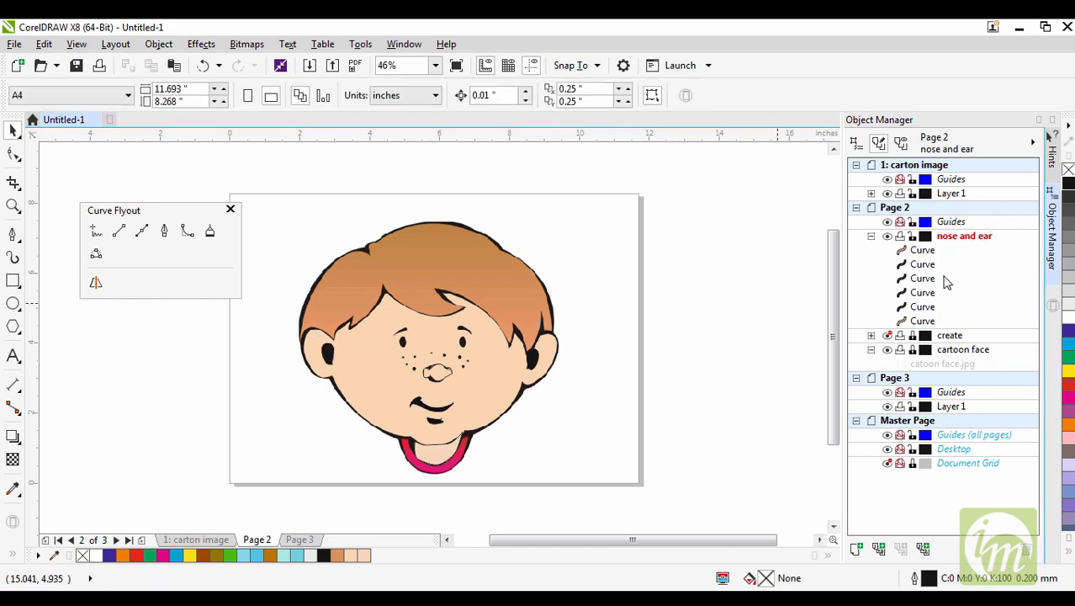
Step: Show and unlock the create layer, and move its two eye ellipses above the face and hair curves
{"action": "left_click", "coordinate": [888, 336]}
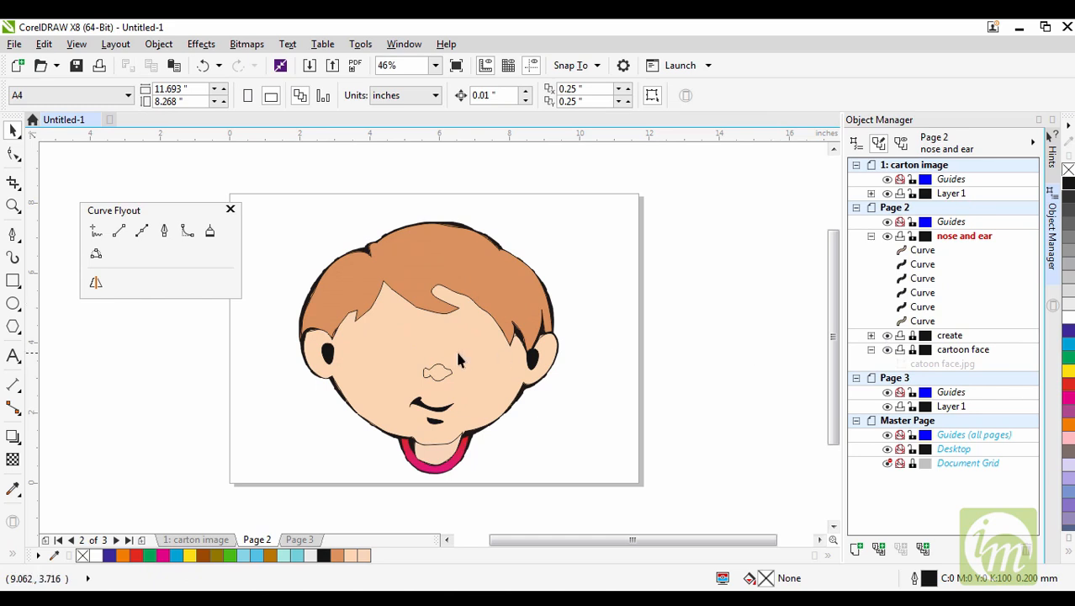
{"action": "left_click", "coordinate": [871, 335]}
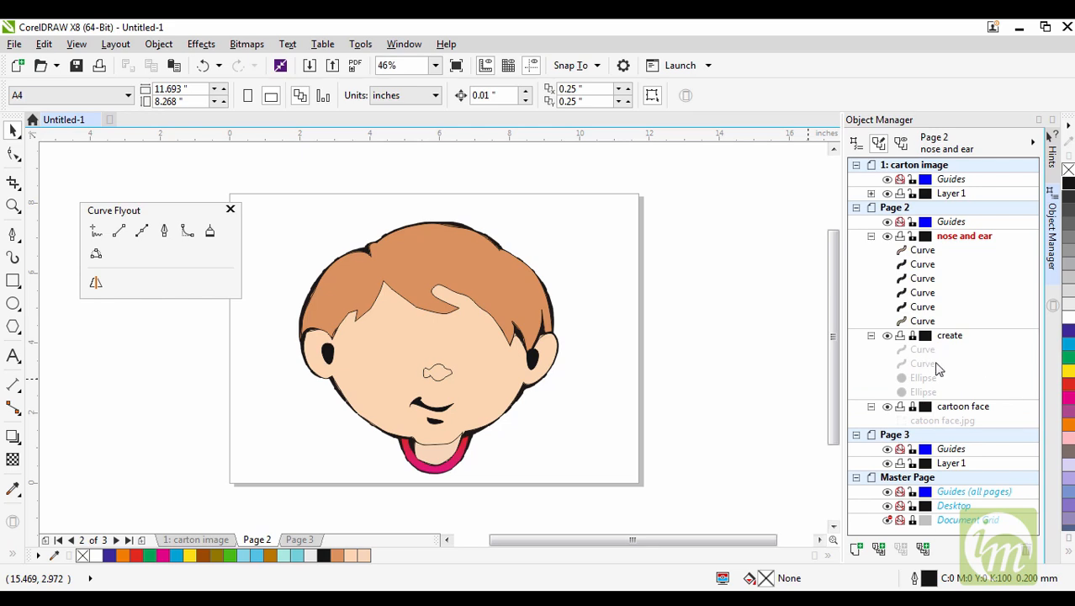
{"action": "left_click", "coordinate": [915, 335]}
{"action": "left_click", "coordinate": [923, 378]}
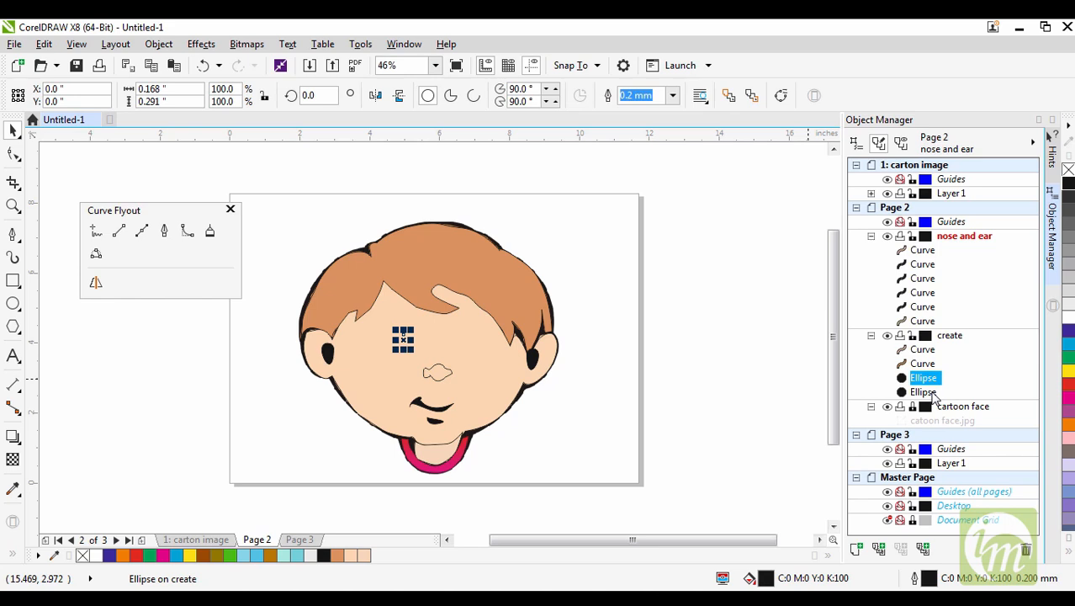
{"action": "left_click", "coordinate": [932, 392], "text": "shift"}
{"action": "left_click_drag", "start_coordinate": [926, 378], "coordinate": [936, 355]}
{"action": "left_click", "coordinate": [562, 399]}
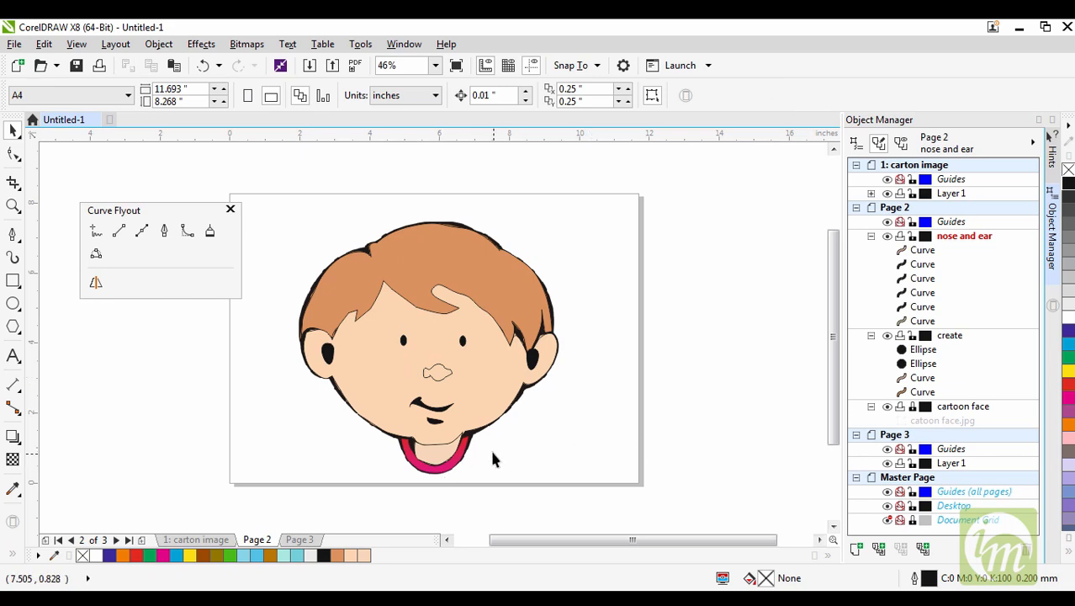
Step: Hide the cartoon face layer and duplicate the brown hair shape in place
{"action": "left_click", "coordinate": [887, 407]}
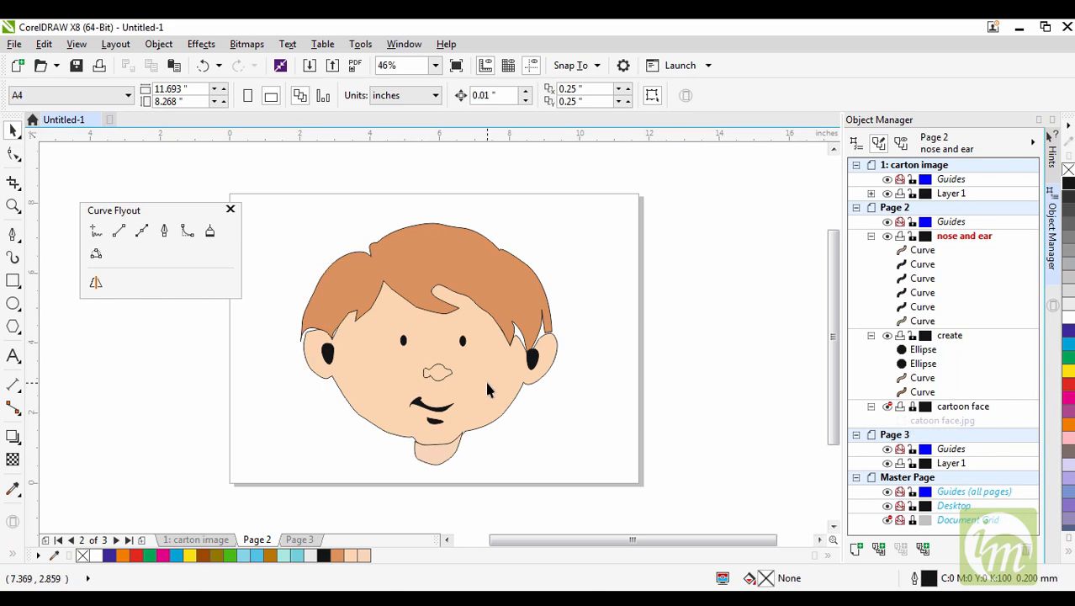
{"action": "scroll", "coordinate": [485, 379], "scroll_direction": "up", "scroll_amount": 1}
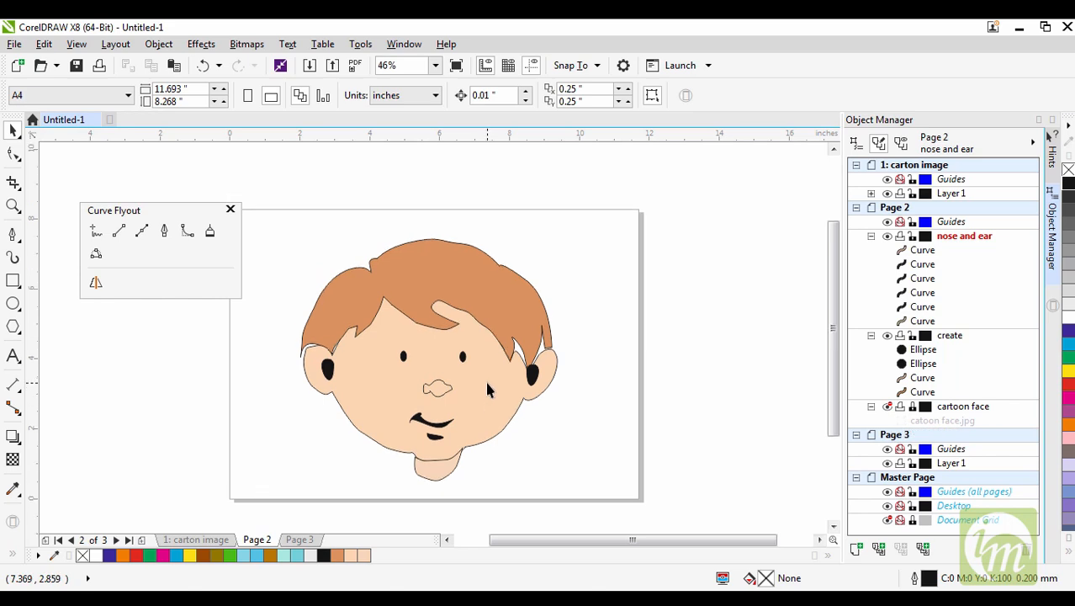
{"action": "left_click", "coordinate": [519, 331]}
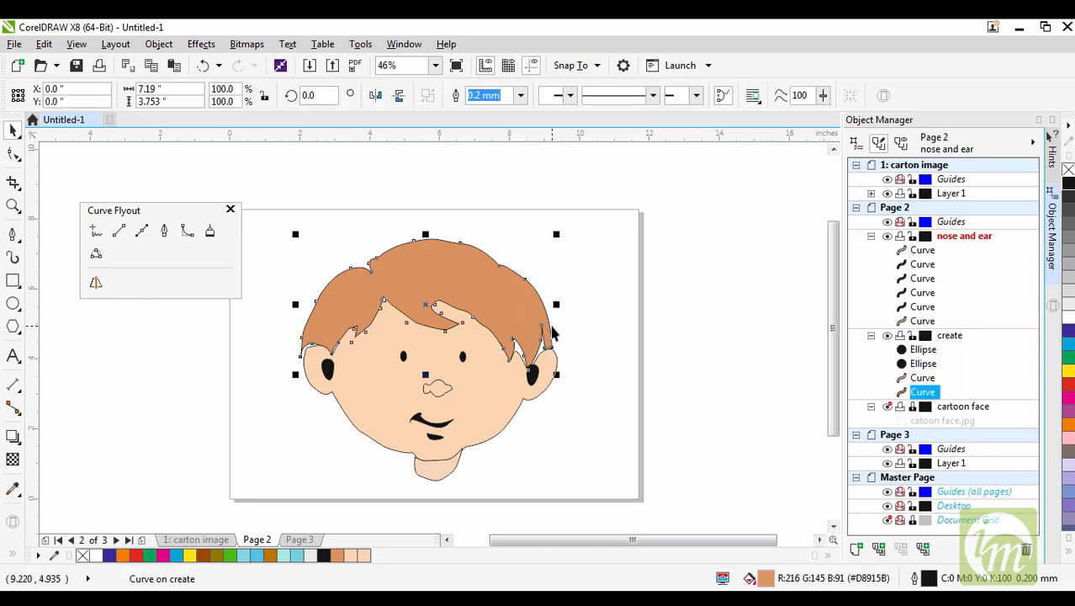
{"action": "key", "text": "KP_Add"}
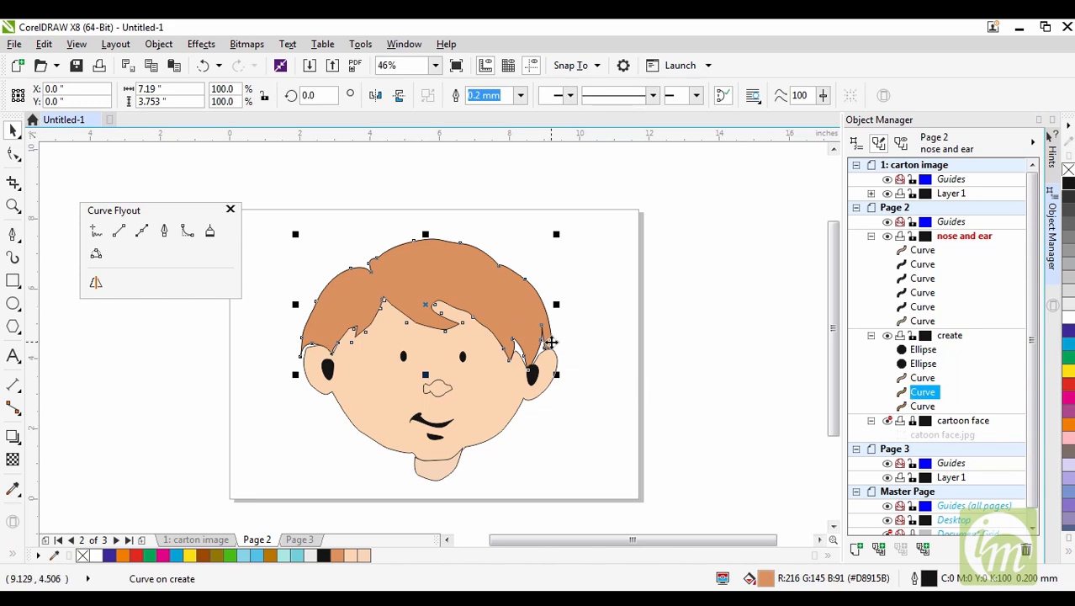
Step: Reshape the hair copy's lower edge beside the right-hand ear by moving its points down towards the ear
{"action": "left_click", "coordinate": [13, 154]}
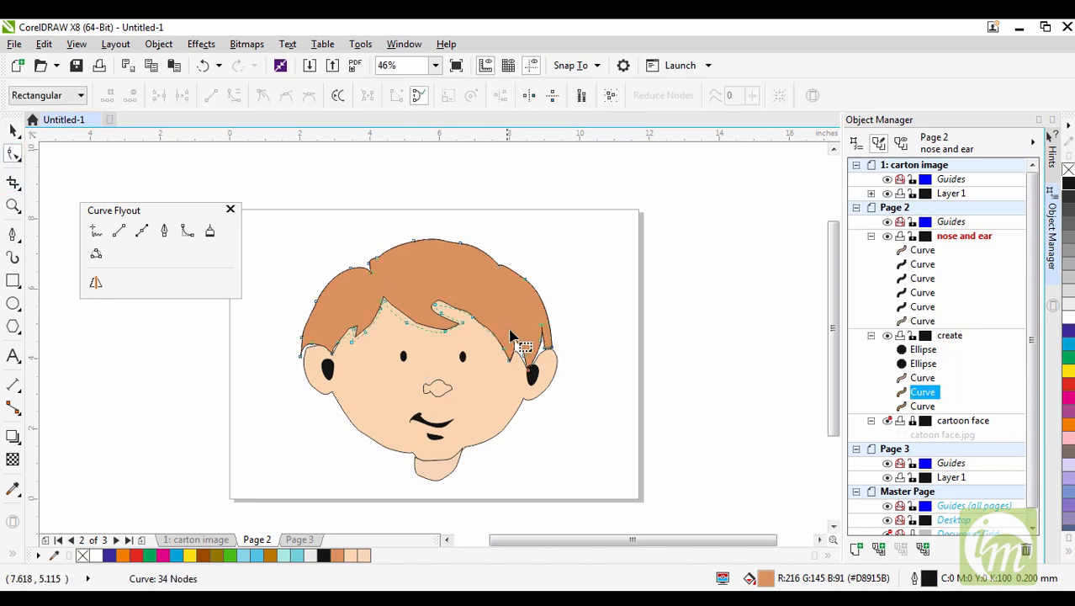
{"action": "left_click_drag", "start_coordinate": [528, 355], "coordinate": [533, 377]}
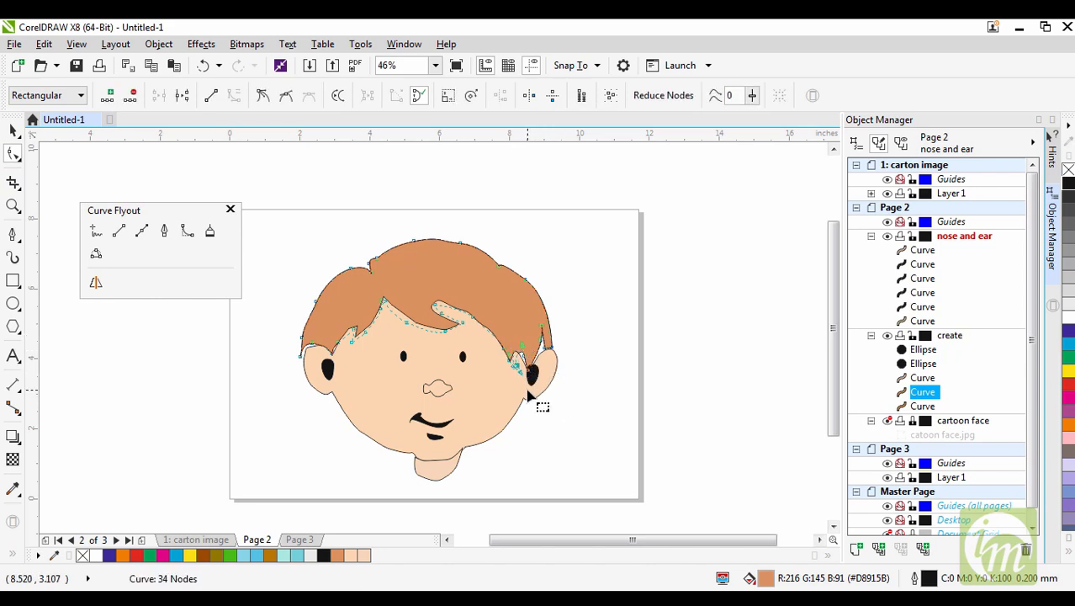
{"action": "scroll", "coordinate": [522, 392], "scroll_direction": "up", "scroll_amount": 2}
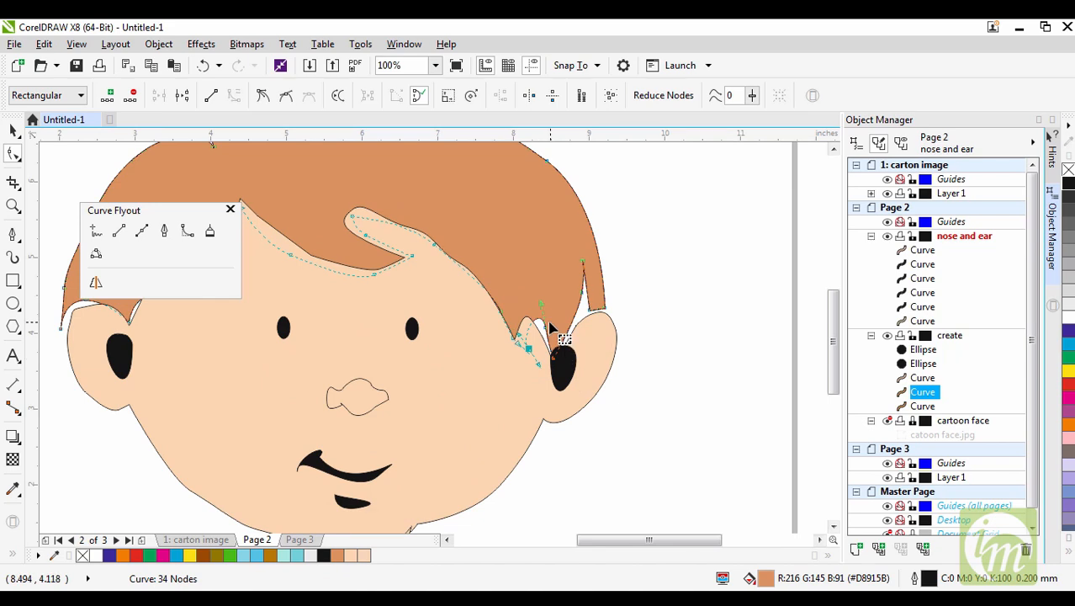
{"action": "left_click_drag", "start_coordinate": [543, 334], "coordinate": [545, 385]}
{"action": "left_click_drag", "start_coordinate": [583, 292], "coordinate": [578, 343]}
{"action": "mouse_move", "coordinate": [604, 306]}
{"action": "left_mouse_down"}
{"action": "mouse_move", "coordinate": [606, 321]}
{"action": "mouse_move", "coordinate": [593, 322]}
{"action": "left_mouse_up"}
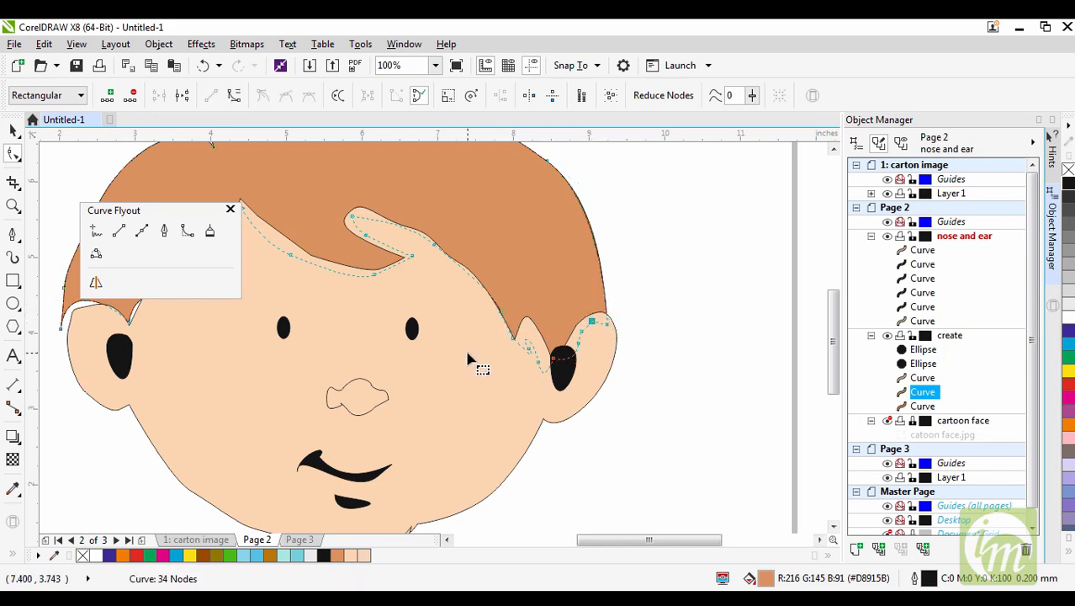
Step: Lower the hair copy's edge points over the left-hand ear, and undo the accidental shift of the face curve
{"action": "key", "text": "h"}
{"action": "mouse_move", "coordinate": [431, 355]}
{"action": "left_mouse_down"}
{"action": "mouse_move", "coordinate": [619, 399]}
{"action": "mouse_move", "coordinate": [596, 384]}
{"action": "left_mouse_up"}
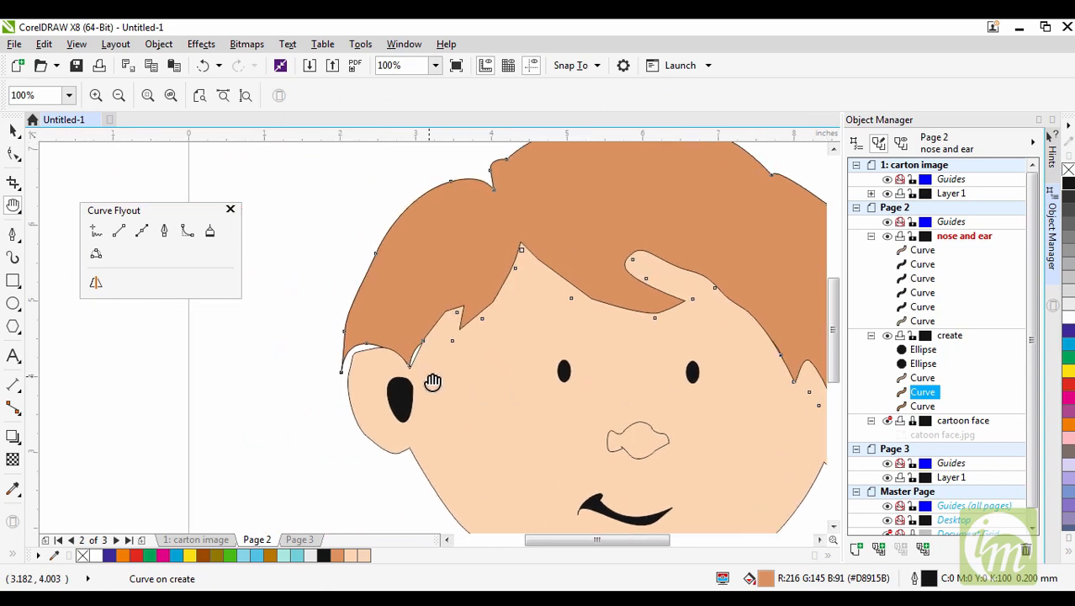
{"action": "key", "text": "space"}
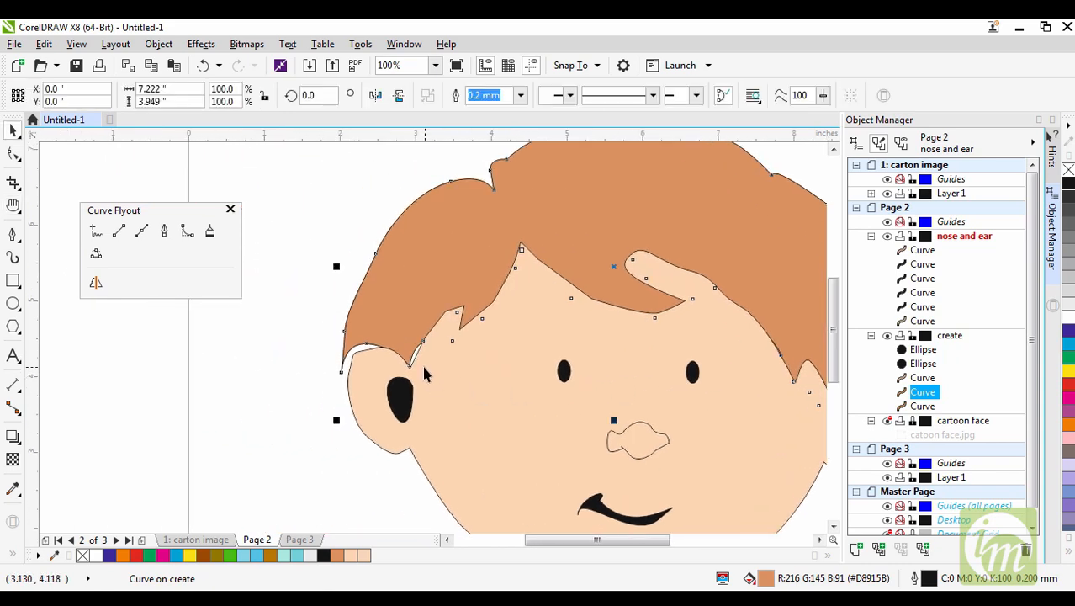
{"action": "left_click", "coordinate": [14, 155]}
{"action": "left_click_drag", "start_coordinate": [422, 338], "coordinate": [427, 359]}
{"action": "left_click_drag", "start_coordinate": [366, 346], "coordinate": [348, 380]}
{"action": "left_click", "coordinate": [343, 375]}
{"action": "key", "text": "ctrl+z"}
{"action": "key", "text": "ctrl+z"}
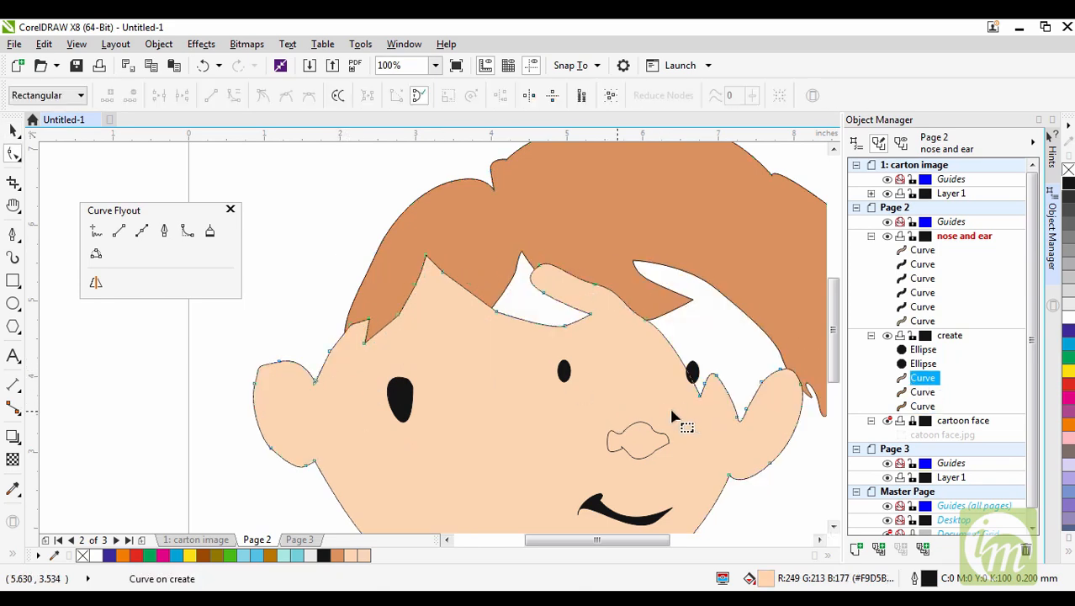
{"action": "left_click", "coordinate": [1067, 185]}
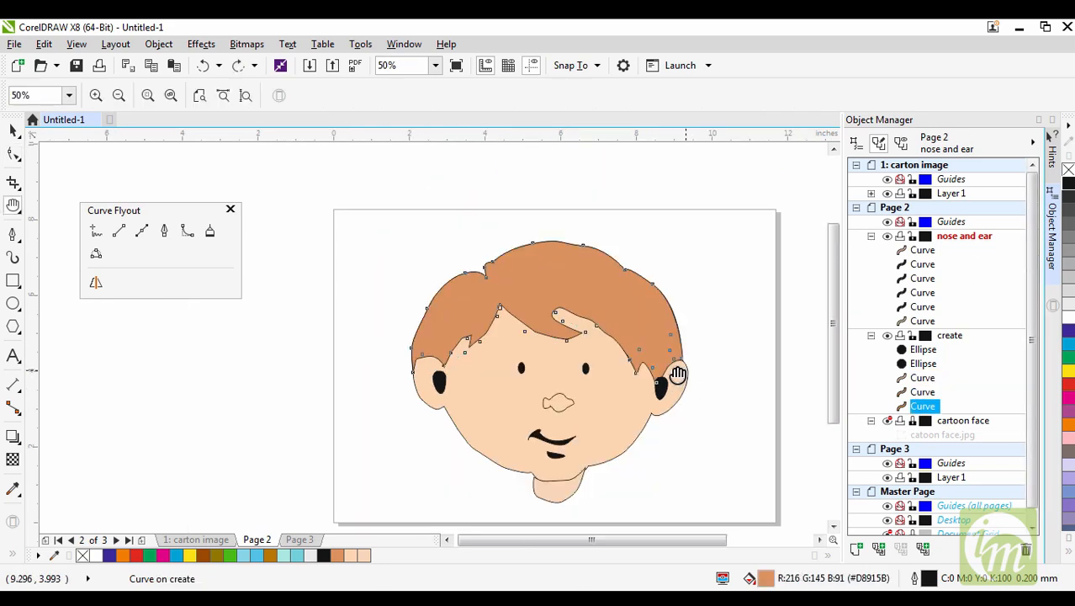
{"action": "left_click", "coordinate": [13, 131]}
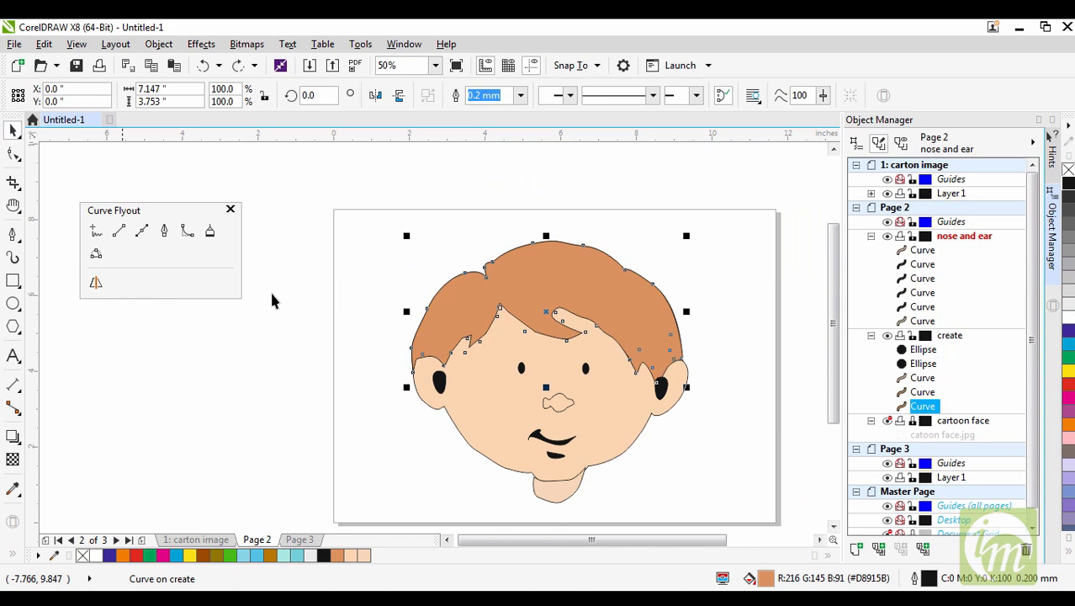
{"action": "left_click", "coordinate": [263, 346]}
{"action": "left_click", "coordinate": [461, 367]}
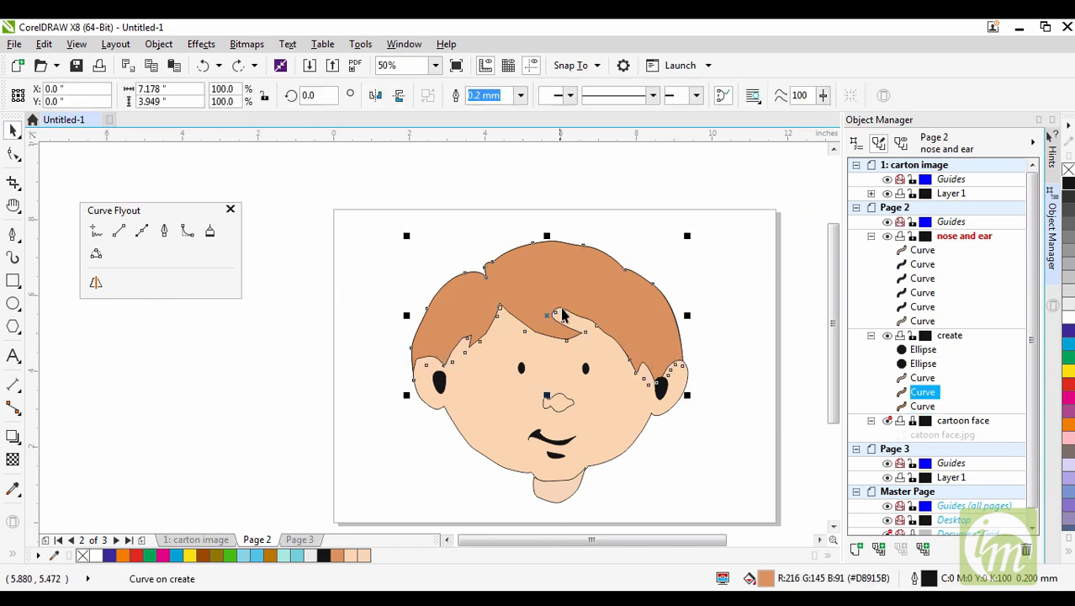
{"action": "left_click_drag", "start_coordinate": [550, 313], "coordinate": [448, 313]}
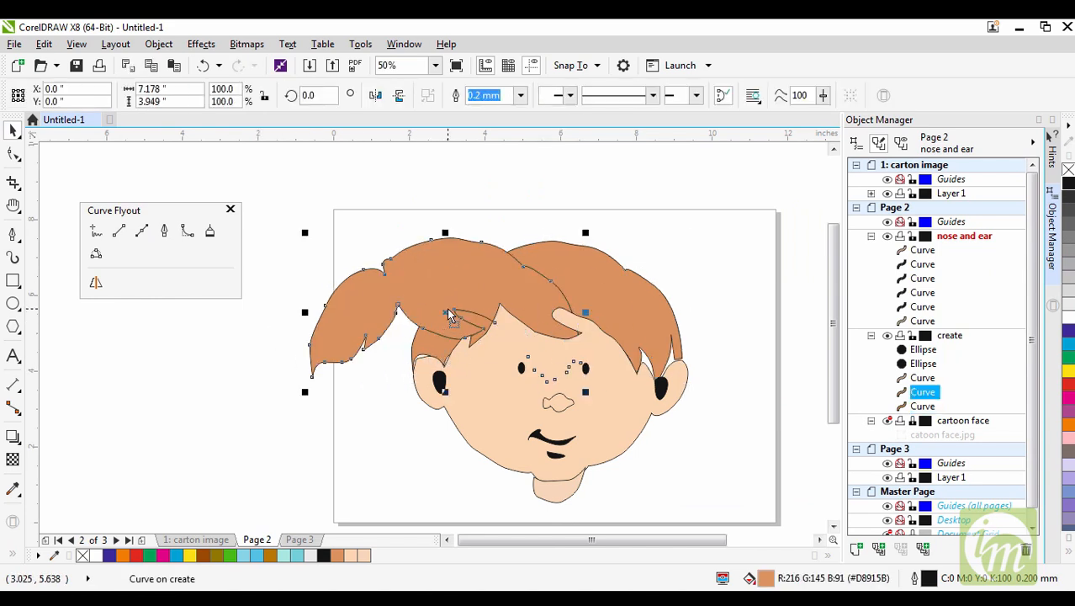
{"action": "key", "text": "ctrl+z"}
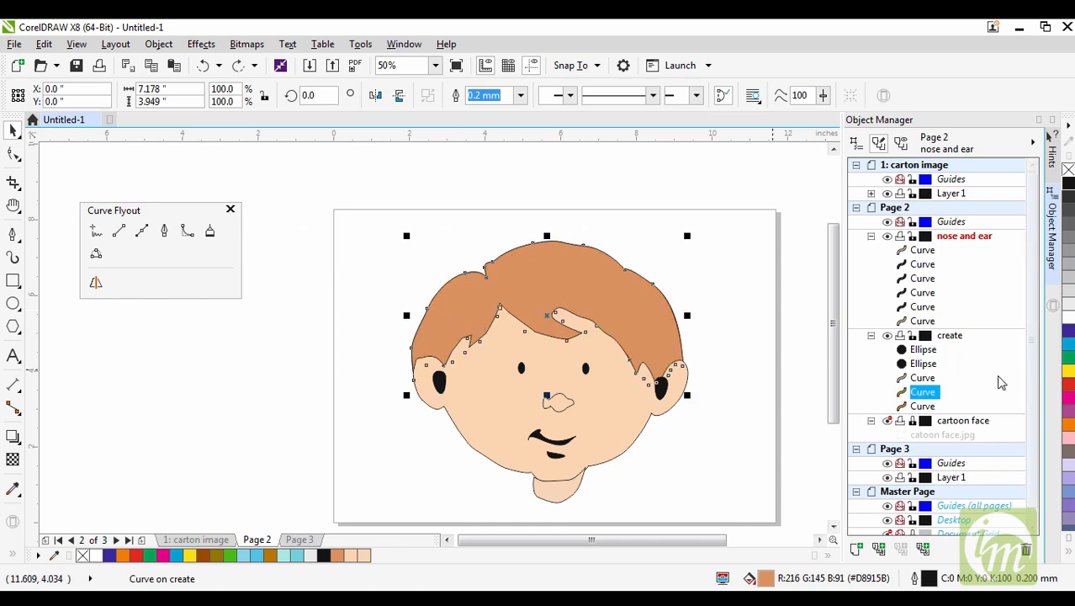
Step: Fill the reshaped hair copy with black and place it beneath the original brown hair
{"action": "left_click", "coordinate": [1069, 185]}
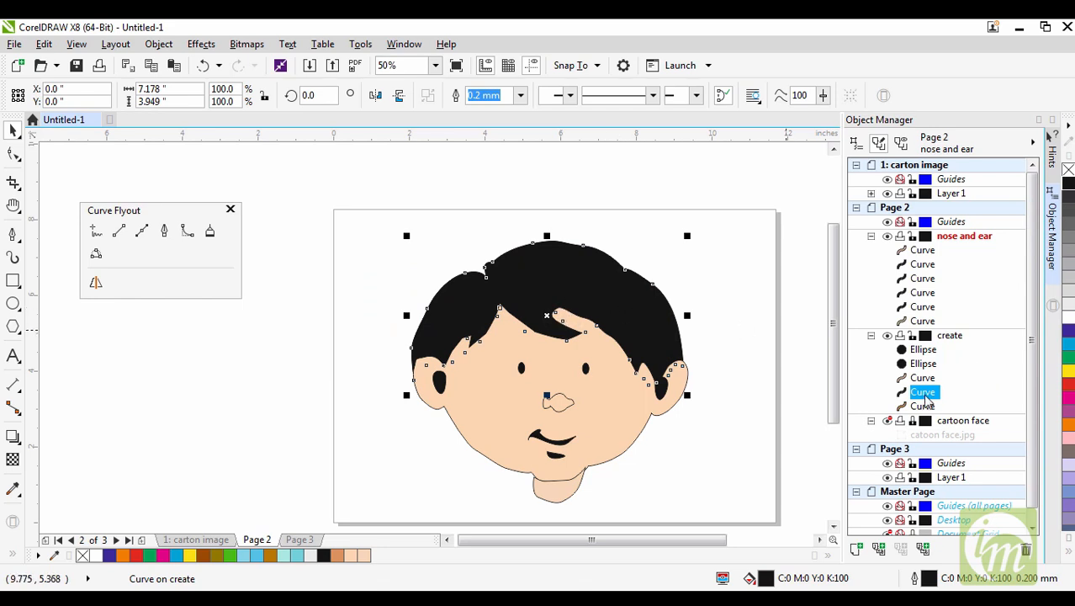
{"action": "left_click", "coordinate": [925, 407]}
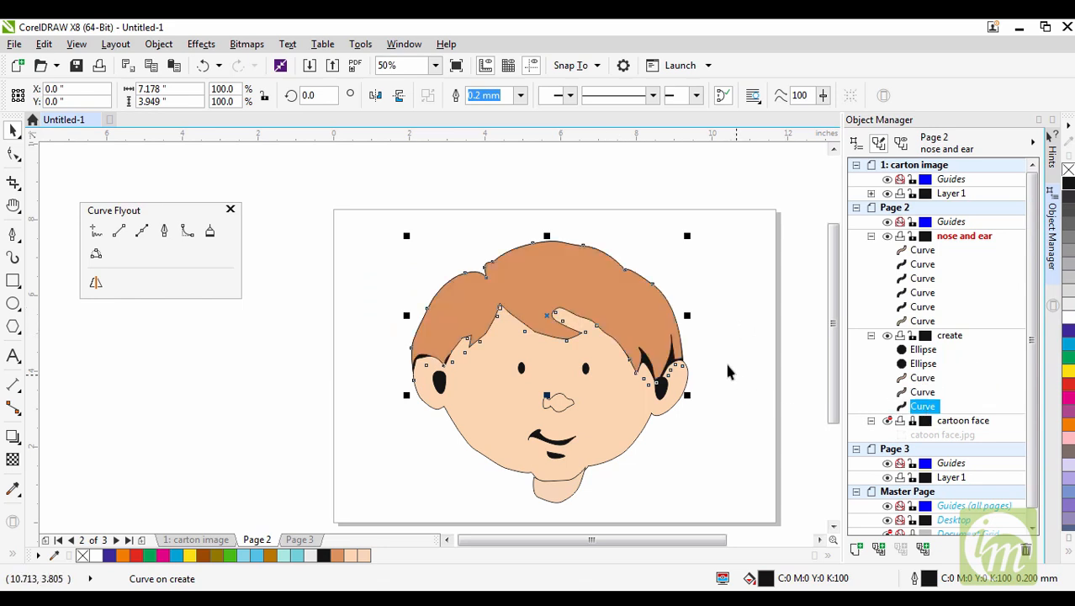
{"action": "left_click", "coordinate": [768, 428]}
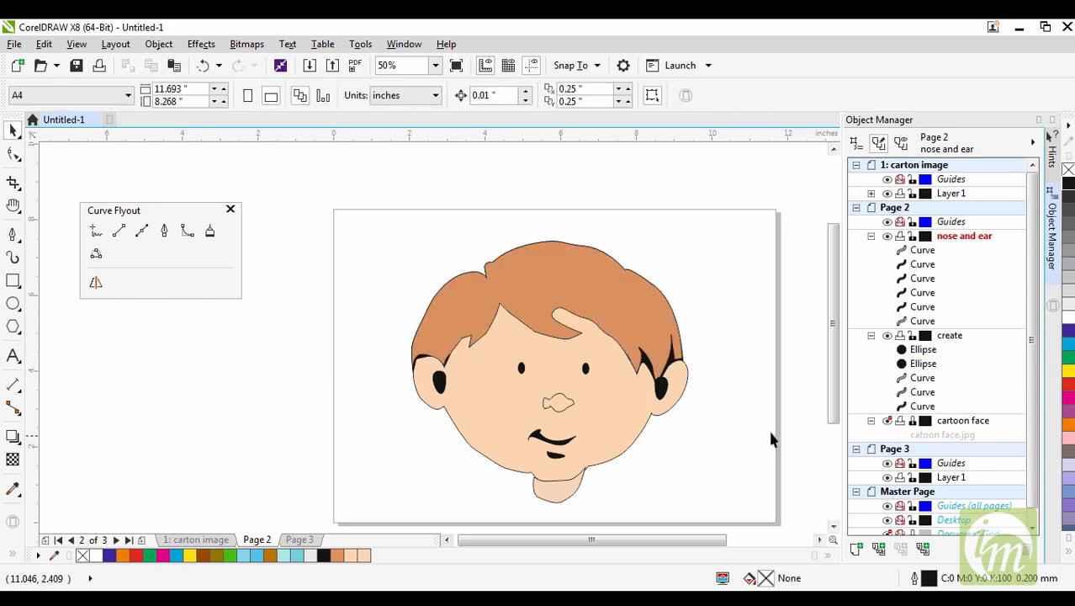
Step: Shift a point on the black hair copy's fringe edge slightly downward, above the right-hand eye
{"action": "left_click", "coordinate": [923, 407]}
{"action": "left_click", "coordinate": [12, 154]}
{"action": "mouse_move", "coordinate": [598, 331]}
{"action": "left_mouse_down"}
{"action": "mouse_move", "coordinate": [597, 344]}
{"action": "mouse_move", "coordinate": [595, 334]}
{"action": "left_mouse_up"}
Step: Reorder the create layer's curves so the brown hair is above the black copy and the face is lowest
{"action": "left_click", "coordinate": [922, 377]}
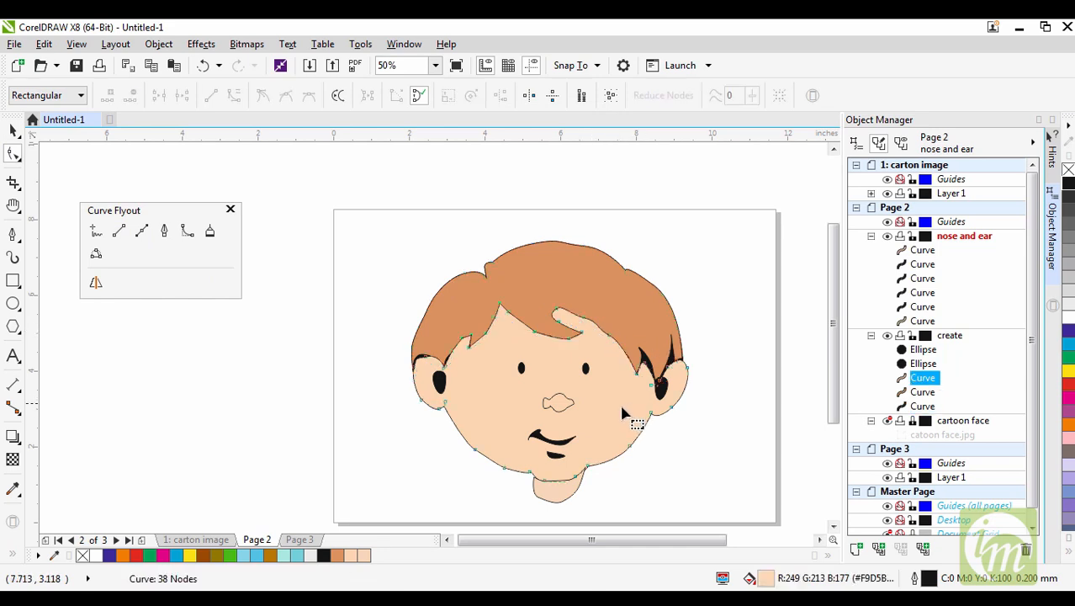
{"action": "left_click_drag", "start_coordinate": [925, 409], "coordinate": [925, 372]}
{"action": "left_click", "coordinate": [925, 394]}
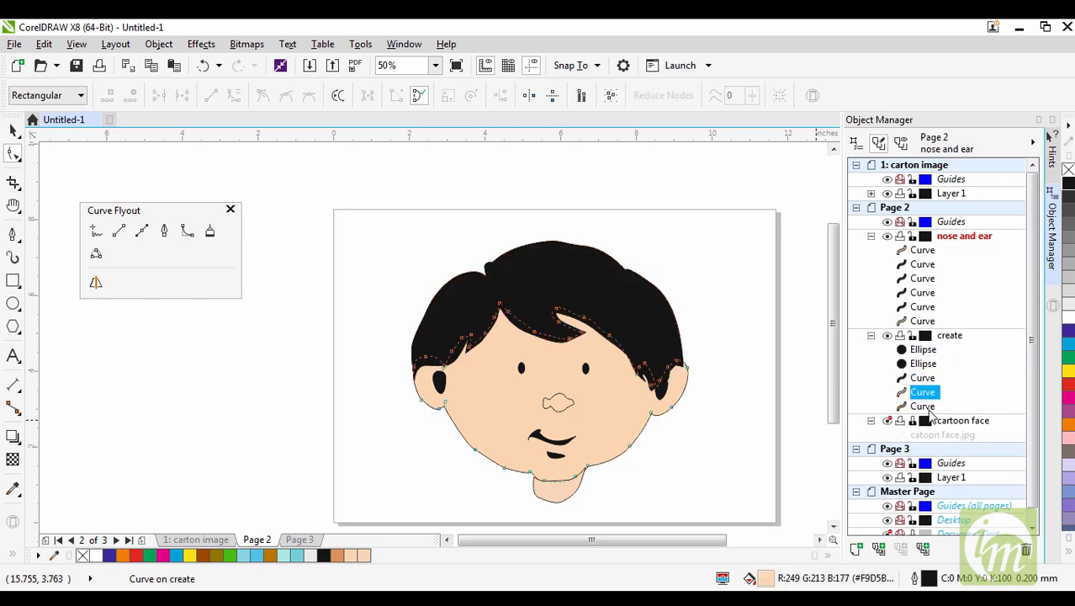
{"action": "left_click", "coordinate": [925, 407]}
{"action": "left_click_drag", "start_coordinate": [926, 409], "coordinate": [921, 377]}
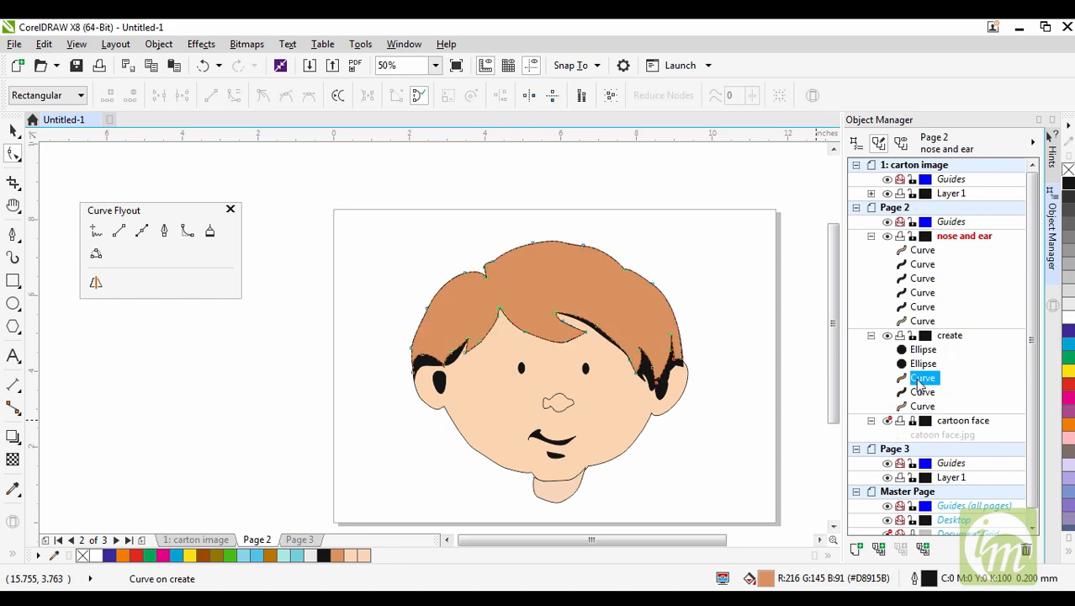
Step: Rename the brown hair curve as hair, the black copy as hair shadow and the skin-coloured curve as face
{"action": "left_click", "coordinate": [920, 380]}
{"action": "key", "text": "Return"}
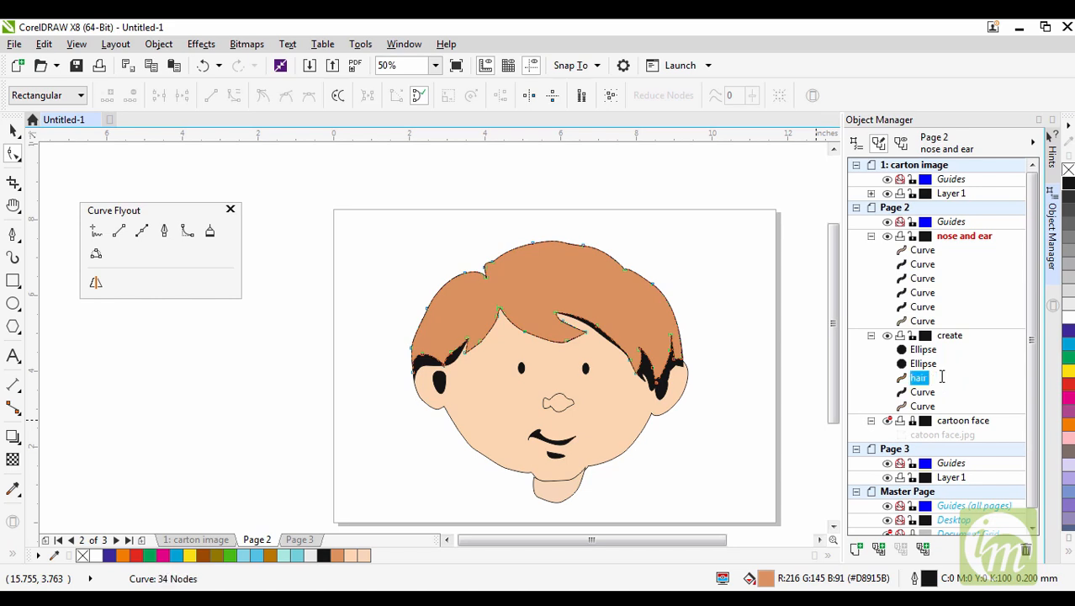
{"action": "left_click", "coordinate": [925, 393]}
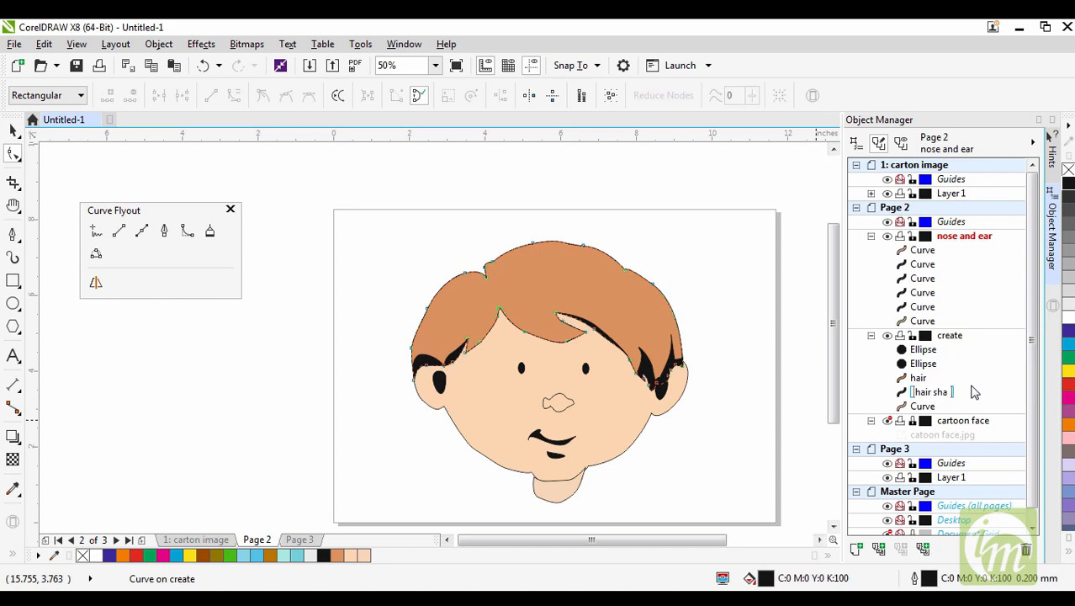
{"action": "key", "text": "Return"}
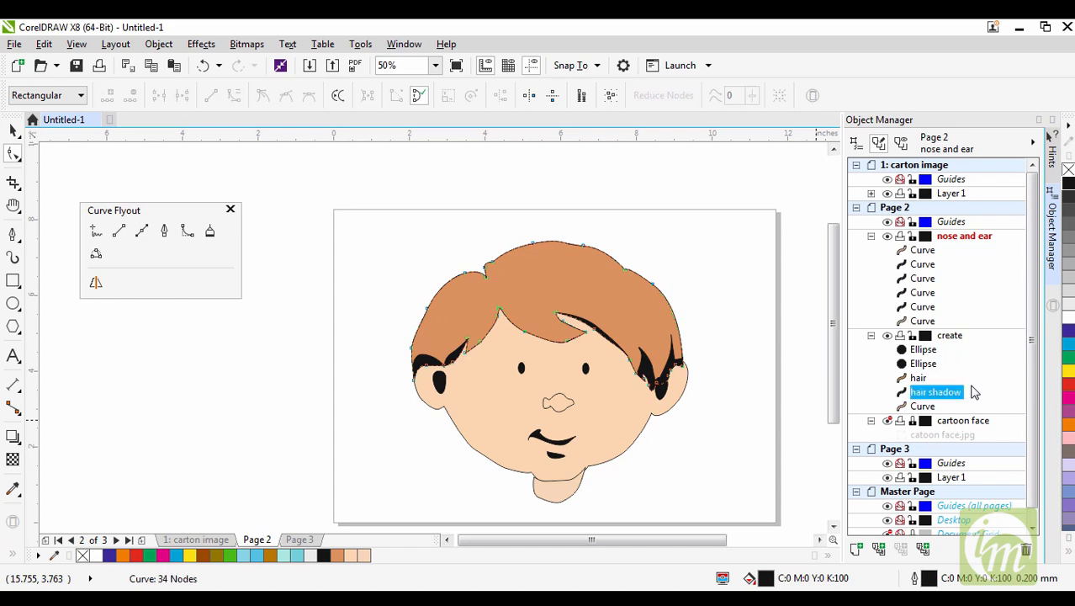
{"action": "left_click", "coordinate": [929, 406]}
{"action": "left_click", "coordinate": [929, 406]}
{"action": "type", "text": "f"}
{"action": "key", "text": "Return"}
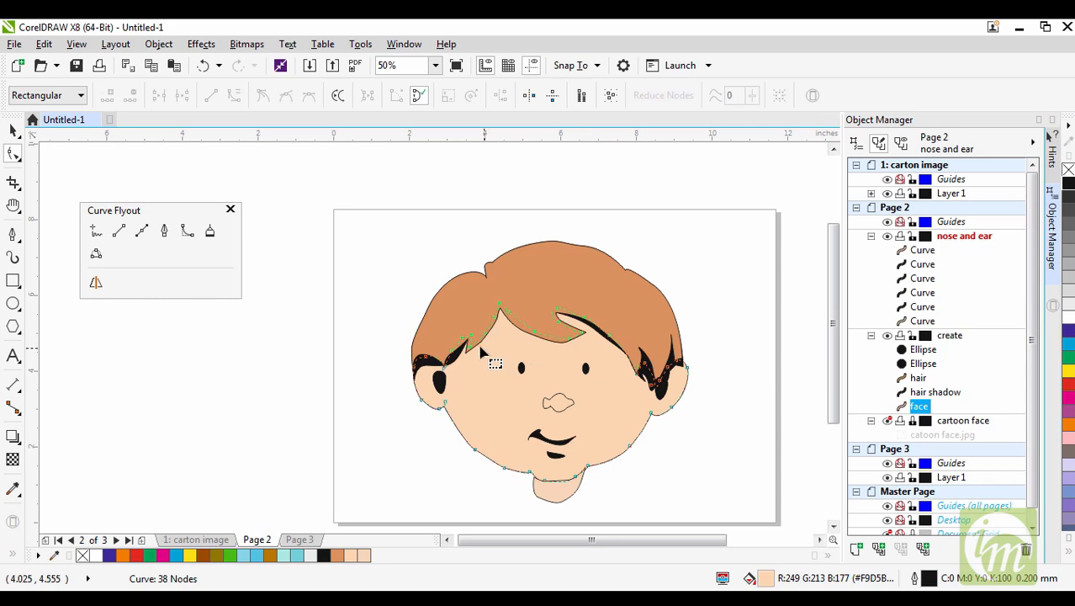
Step: Reshape the hair shadow with its points below both parts of the fringe and above the left-hand ear
{"action": "left_click_drag", "start_coordinate": [486, 335], "coordinate": [466, 353]}
{"action": "key", "text": "ctrl+z"}
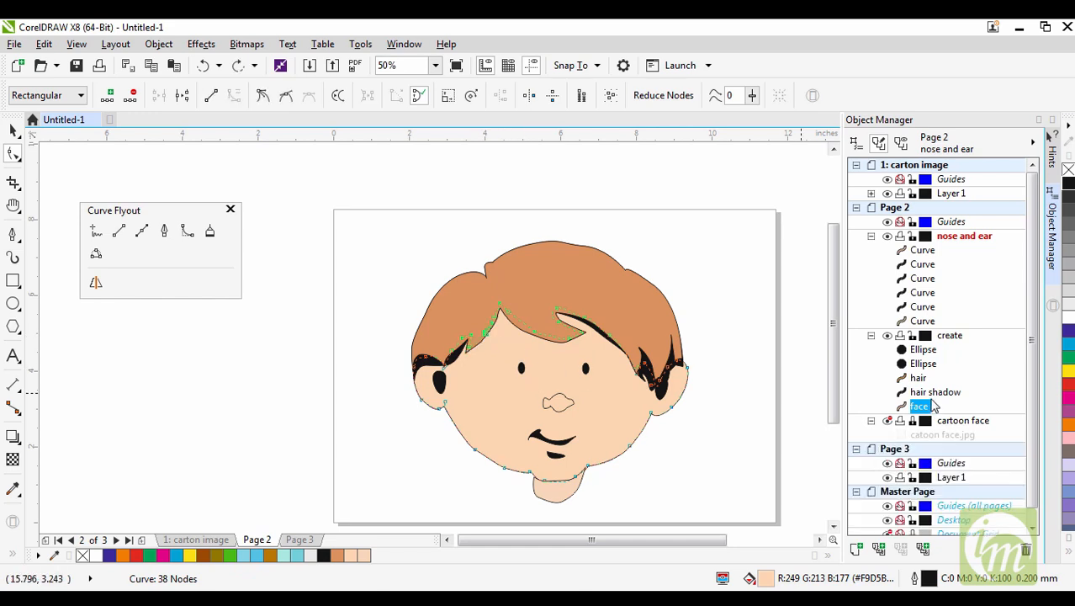
{"action": "left_click", "coordinate": [936, 392]}
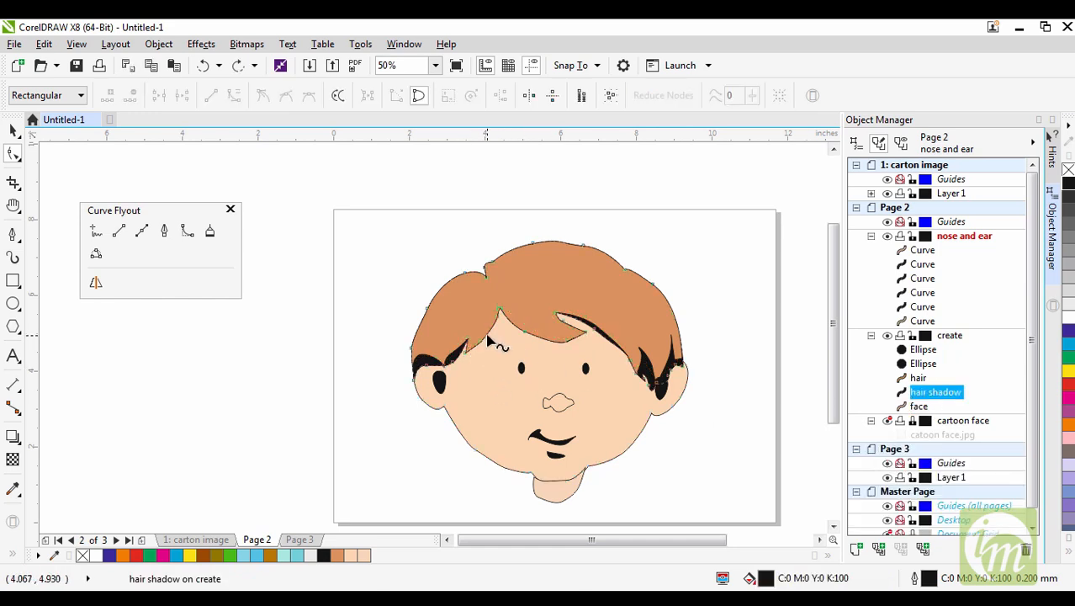
{"action": "left_click_drag", "start_coordinate": [483, 346], "coordinate": [487, 344]}
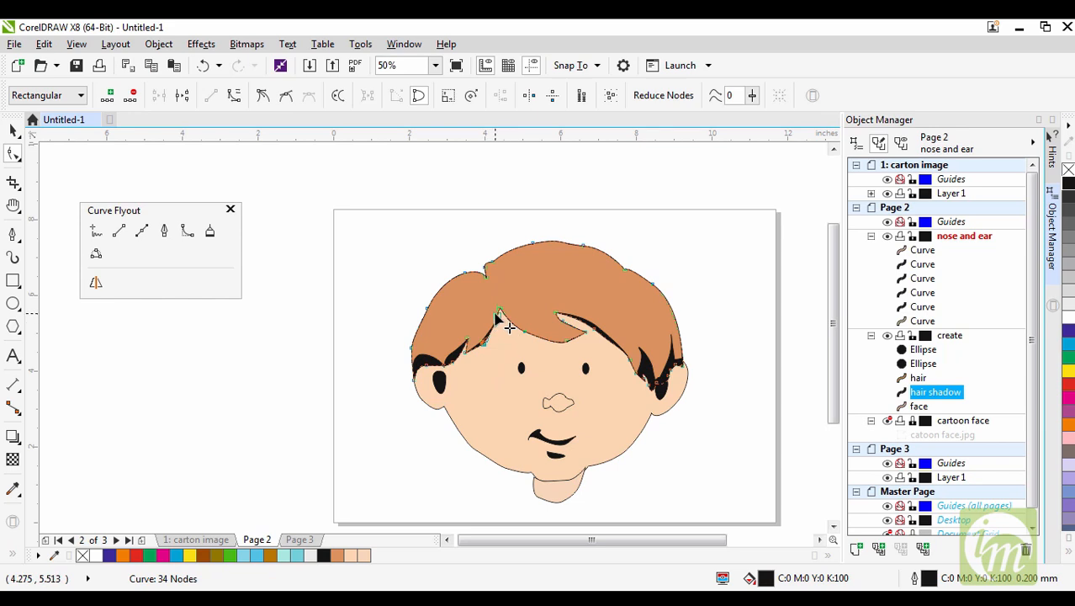
{"action": "left_click_drag", "start_coordinate": [566, 342], "coordinate": [568, 346]}
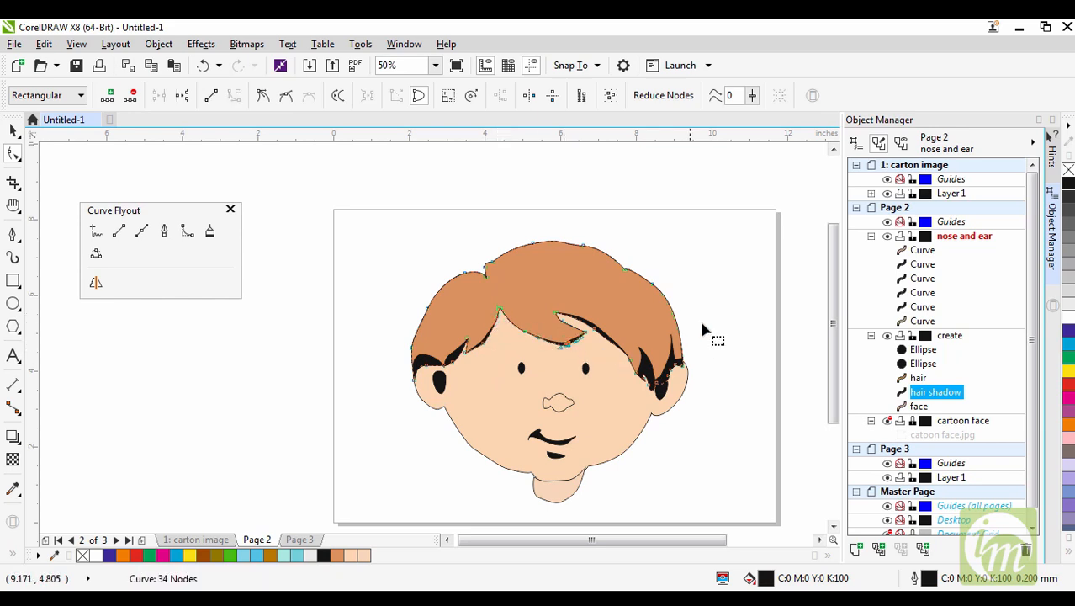
{"action": "left_click", "coordinate": [726, 294]}
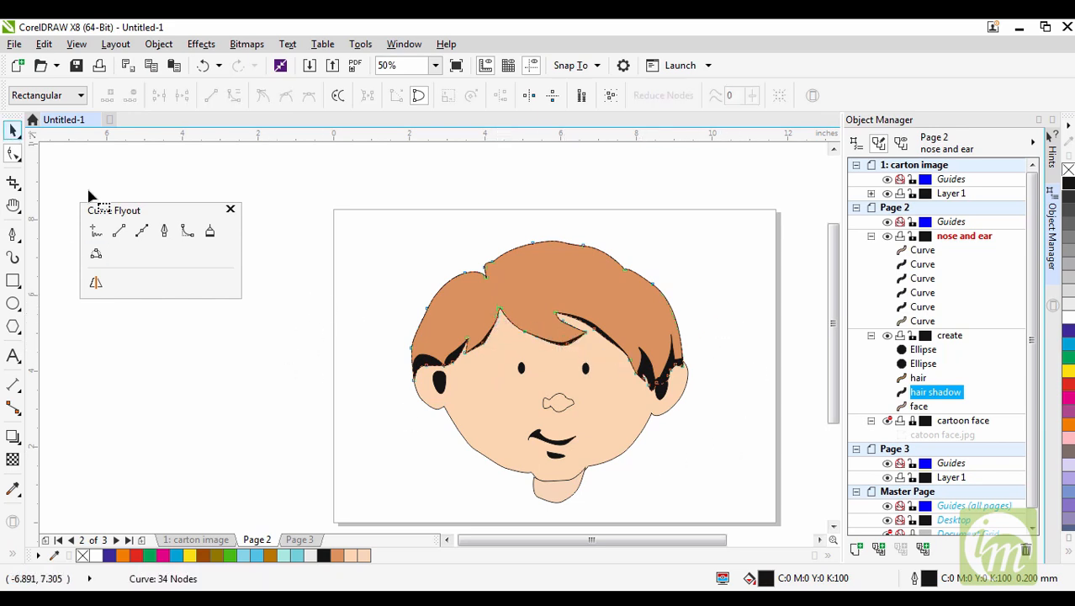
{"action": "left_click_drag", "start_coordinate": [427, 365], "coordinate": [426, 361]}
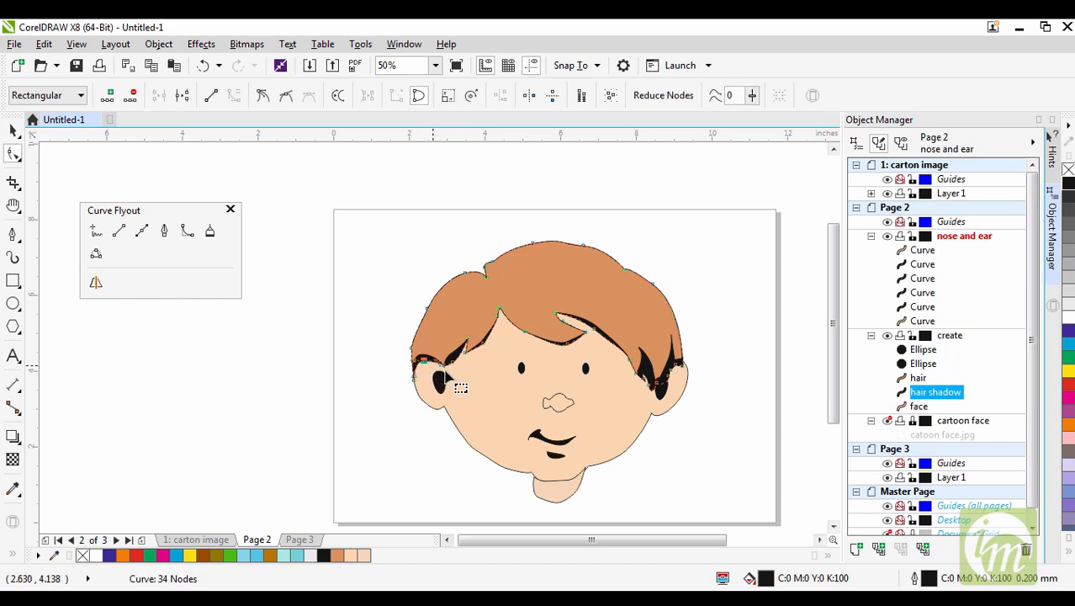
Step: Compare the drawing with the original image by toggling the create layer's visibility over the cartoon face layer, and hide the image again
{"action": "left_click", "coordinate": [613, 445]}
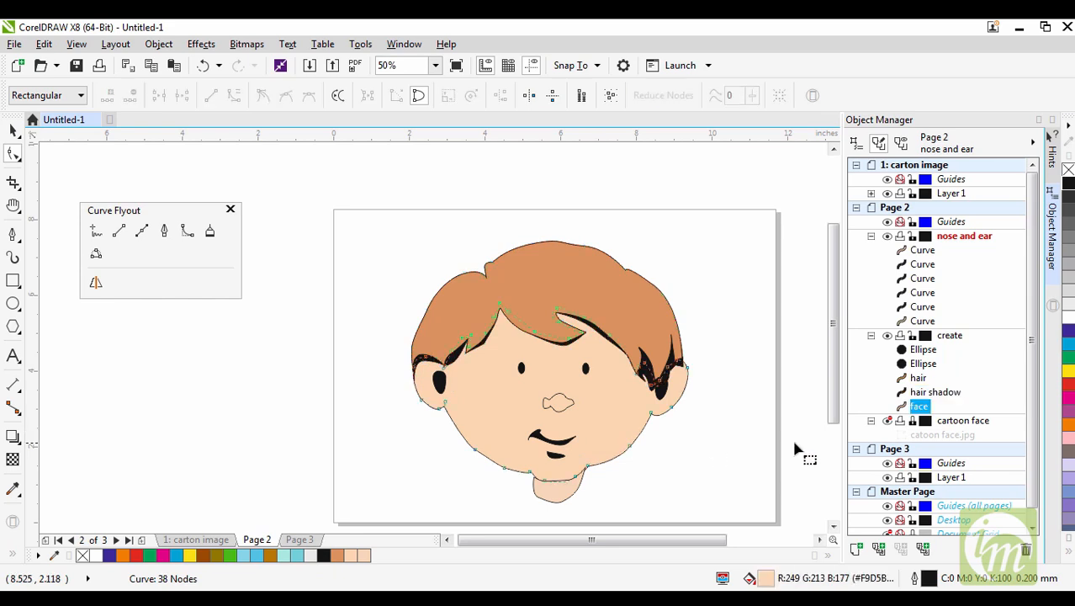
{"action": "left_click", "coordinate": [888, 421]}
{"action": "left_click", "coordinate": [888, 335]}
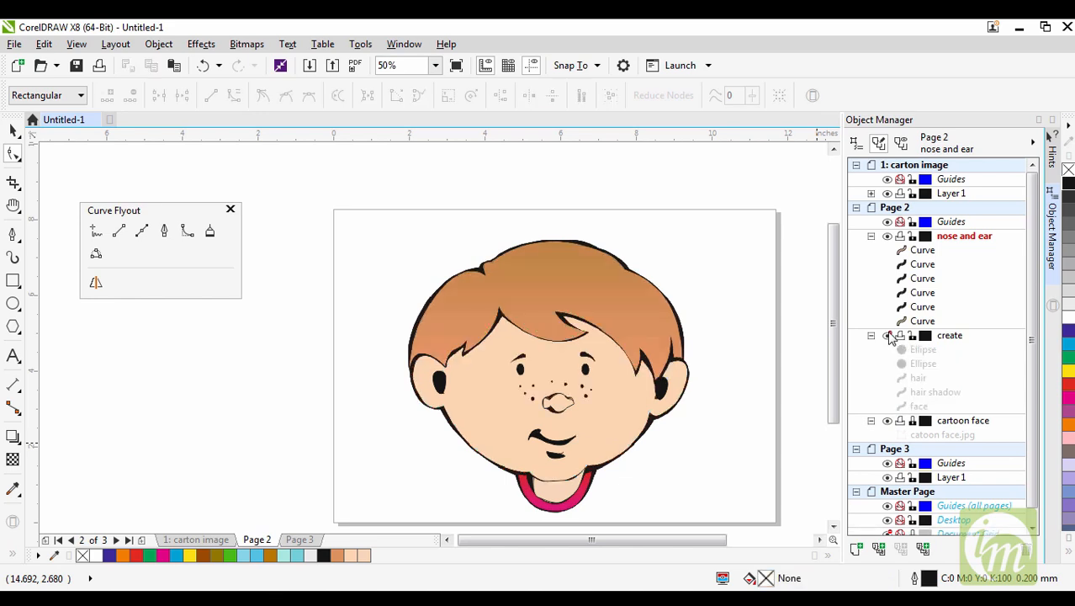
{"action": "left_click", "coordinate": [888, 336]}
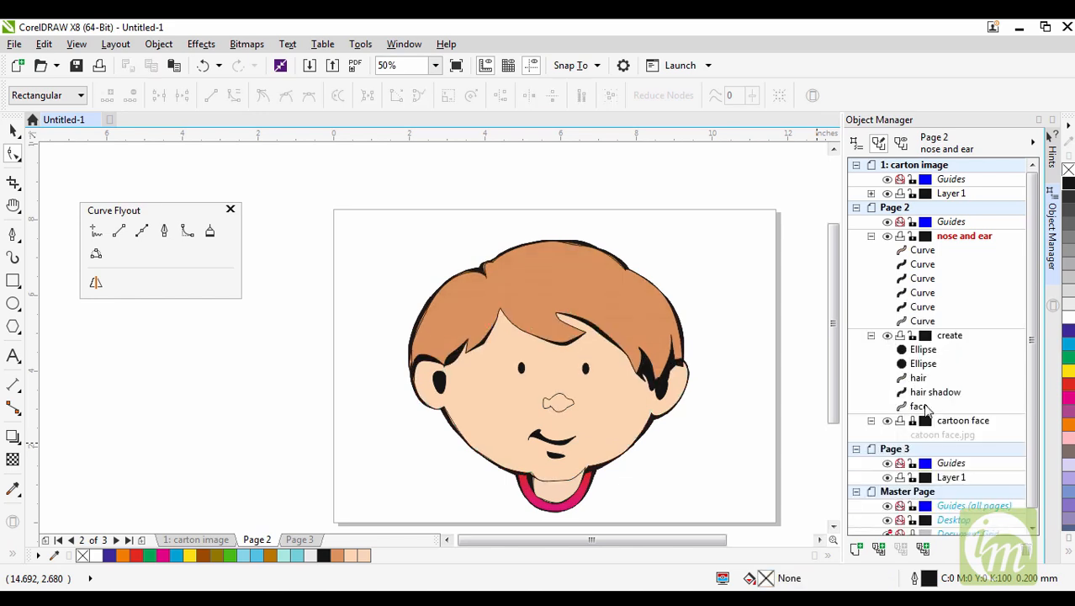
{"action": "left_click", "coordinate": [919, 406]}
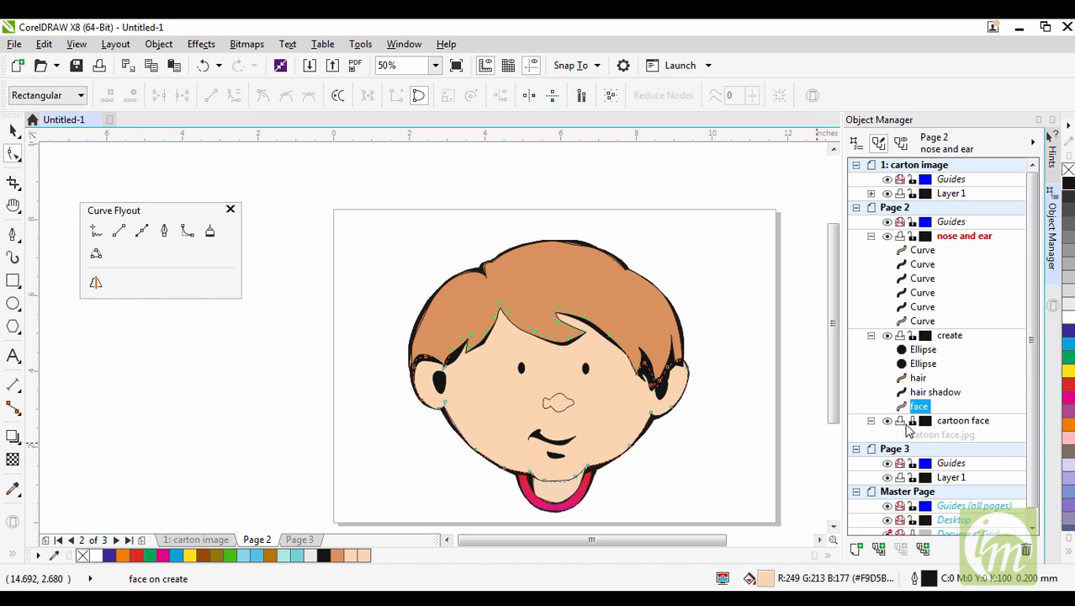
{"action": "left_click", "coordinate": [888, 420]}
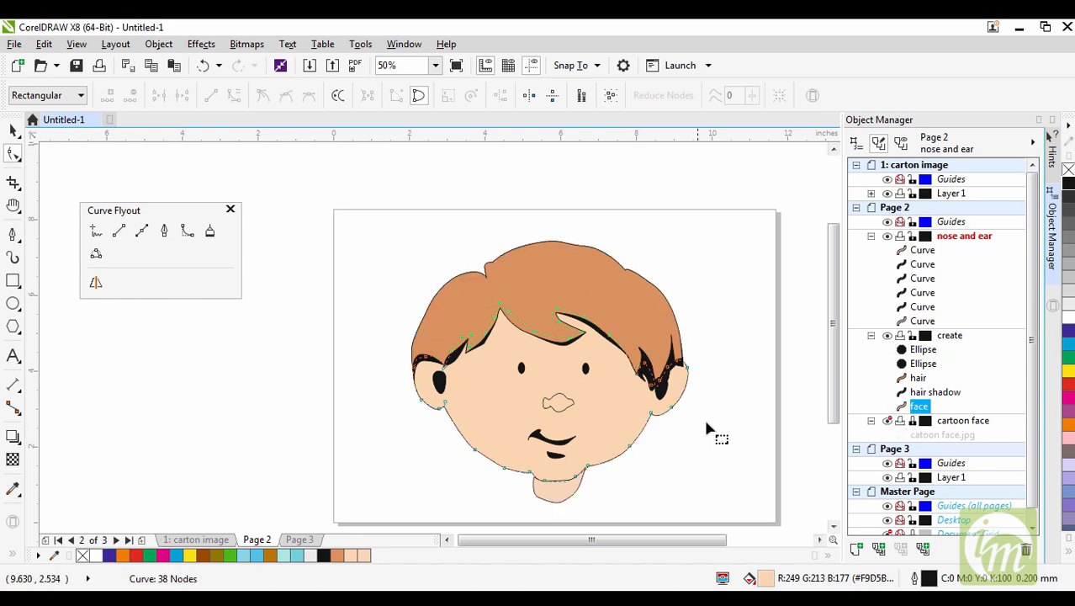
Step: Set the outline width of the face curve to 0.75 mm
{"action": "left_click", "coordinate": [13, 130]}
{"action": "left_click", "coordinate": [278, 236]}
{"action": "left_click", "coordinate": [599, 387]}
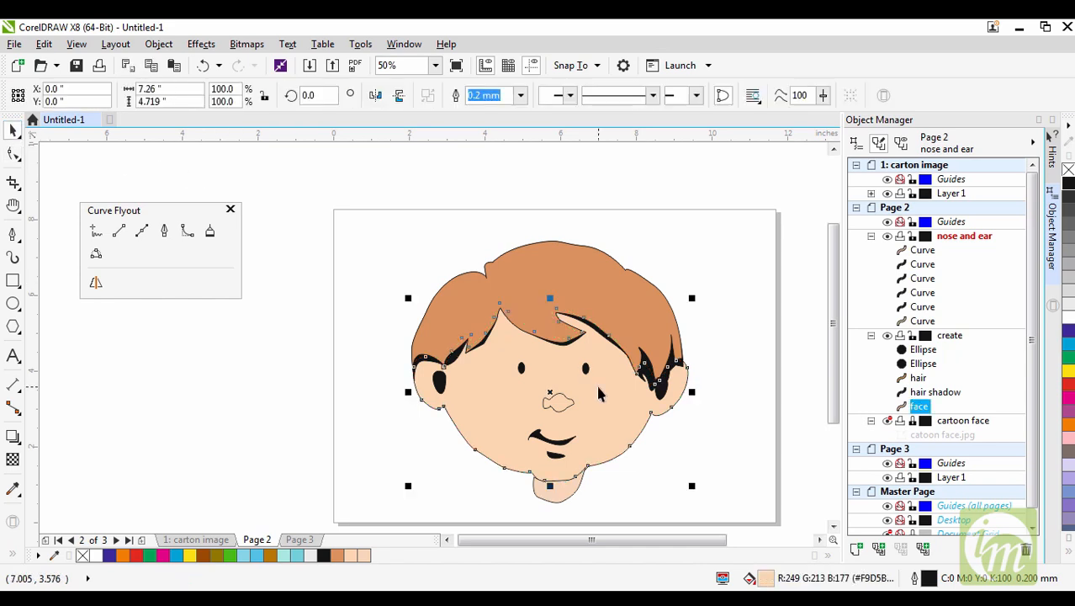
{"action": "left_click", "coordinate": [520, 95]}
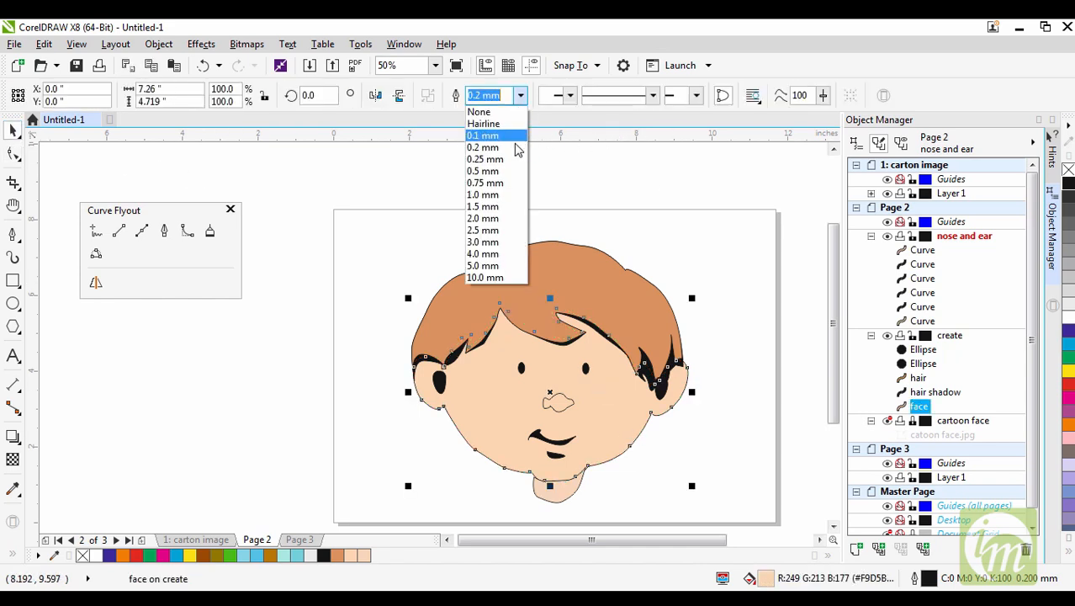
{"action": "left_click", "coordinate": [512, 191]}
{"action": "left_click", "coordinate": [704, 216]}
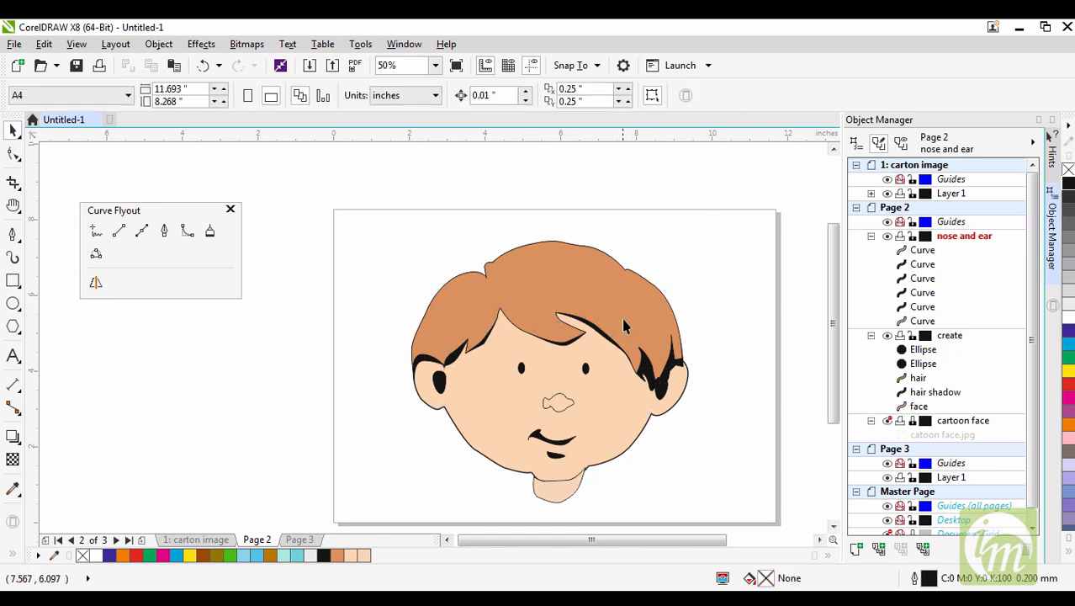
Step: Duplicate the nose curve, fill the lower copy black and enlarge it to about 127% as an outline around the nose
{"action": "left_click", "coordinate": [571, 422]}
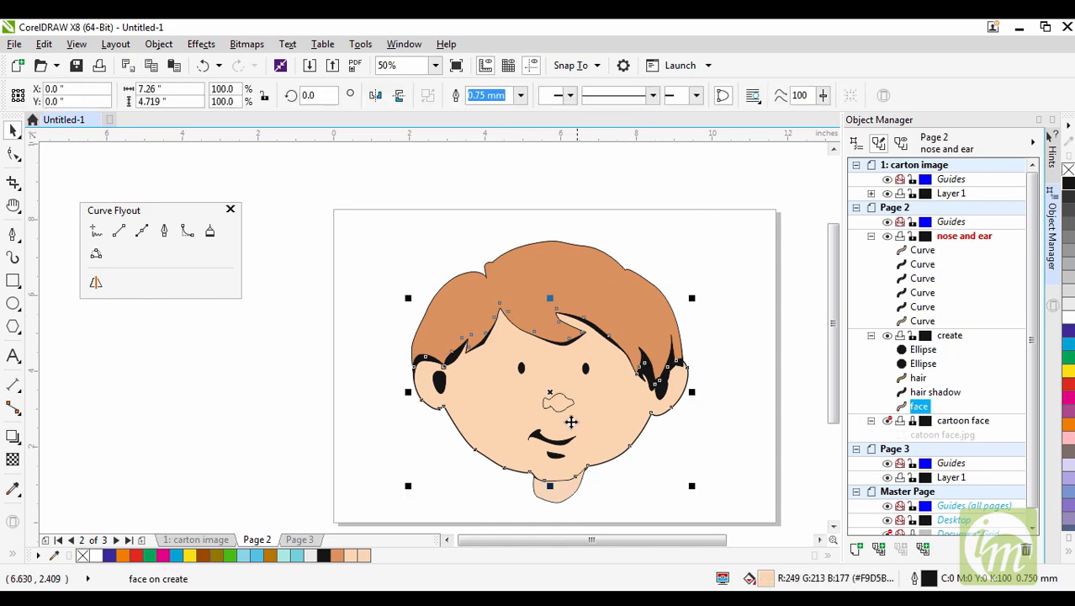
{"action": "left_click", "coordinate": [564, 408]}
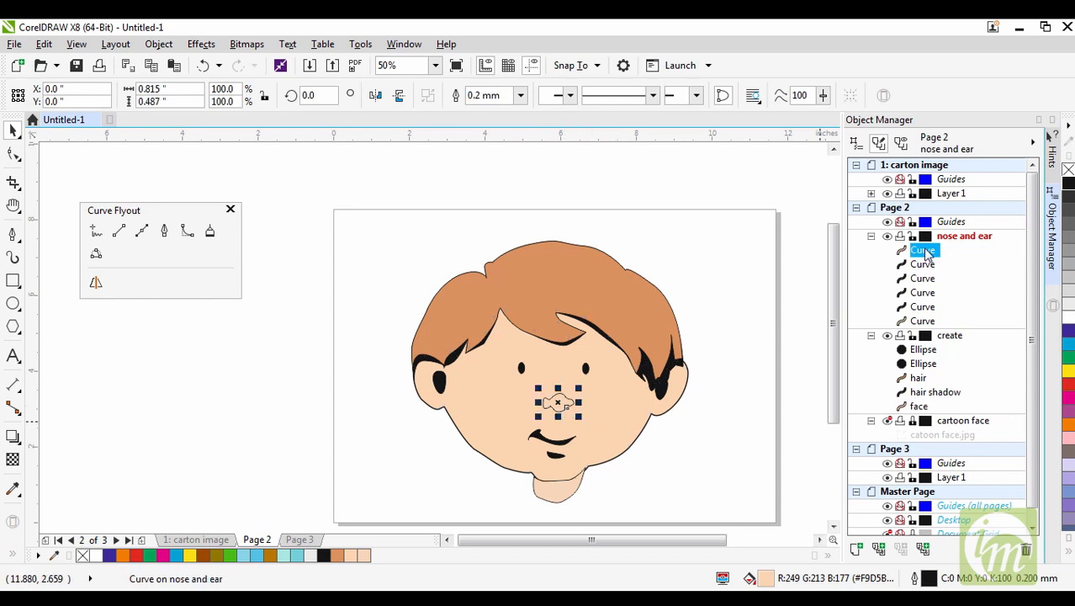
{"action": "key", "text": "ctrl+v"}
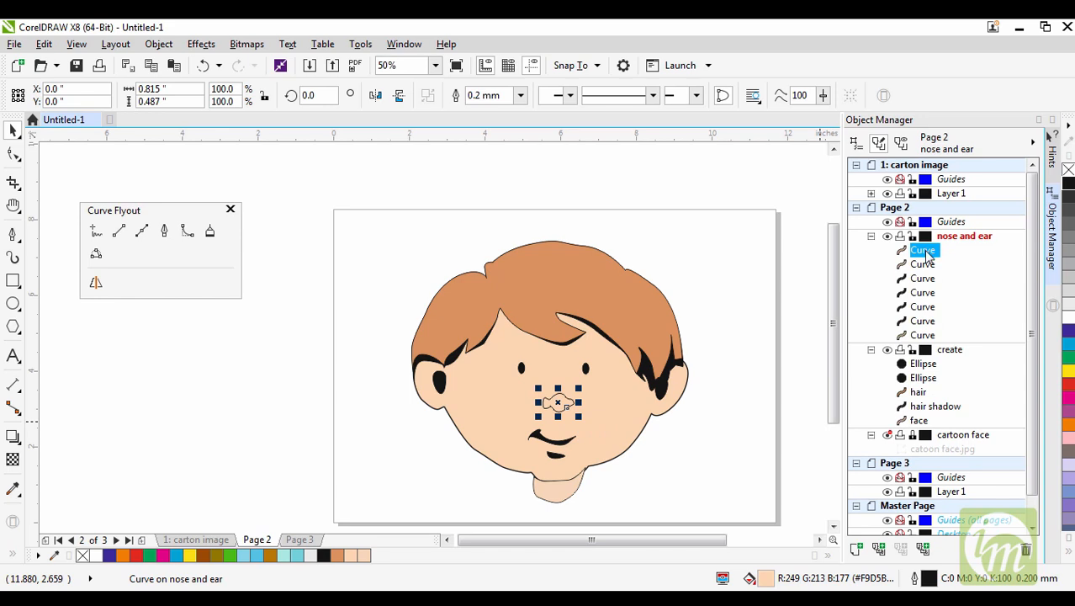
{"action": "left_click_drag", "start_coordinate": [927, 251], "coordinate": [929, 271]}
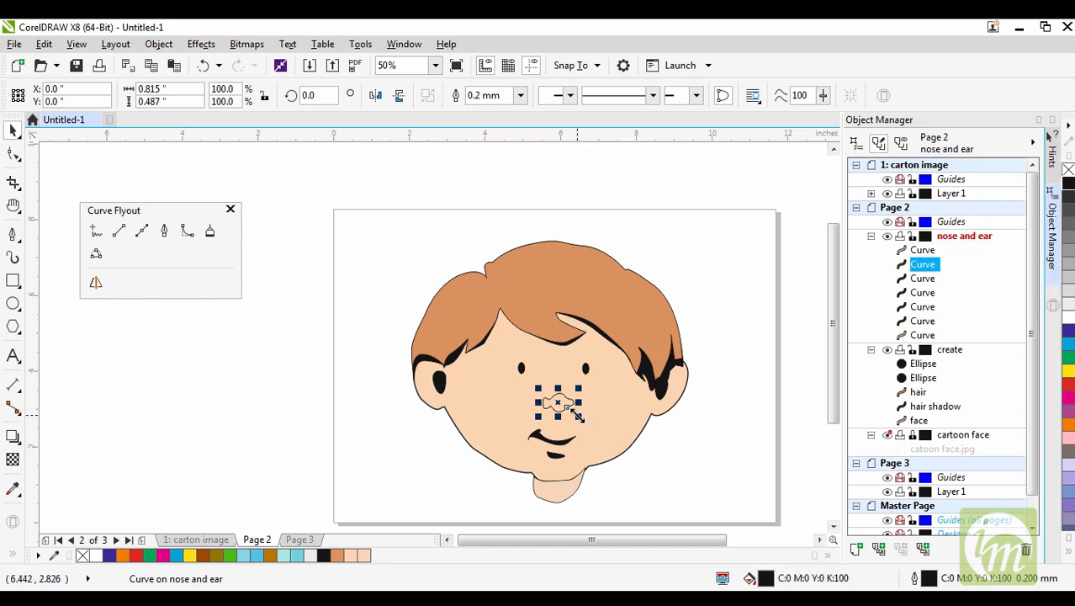
{"action": "left_click_drag", "start_coordinate": [578, 416], "coordinate": [584, 422]}
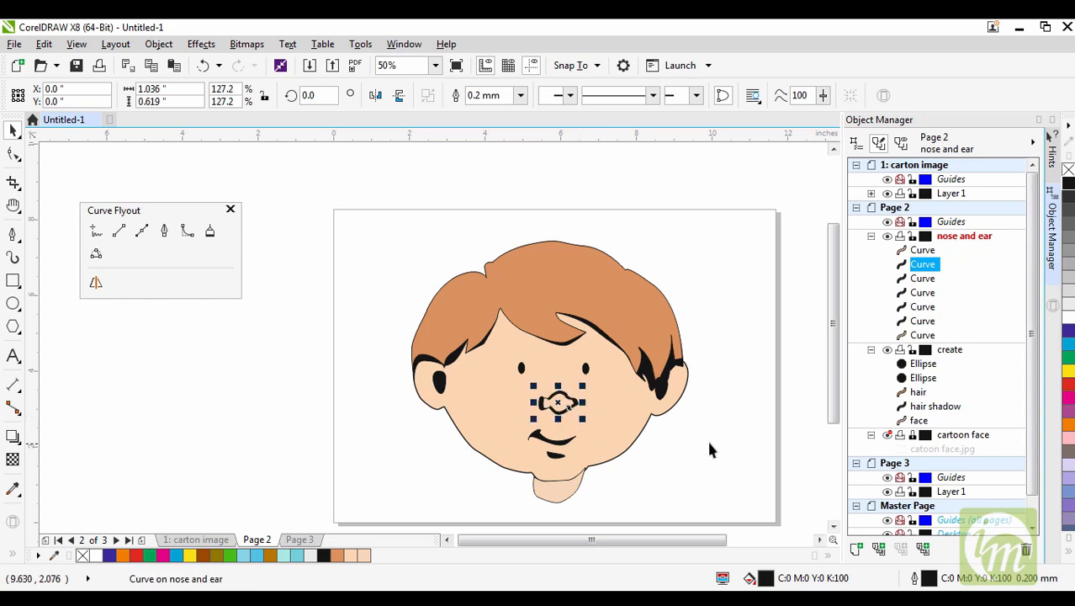
{"action": "left_click", "coordinate": [711, 440]}
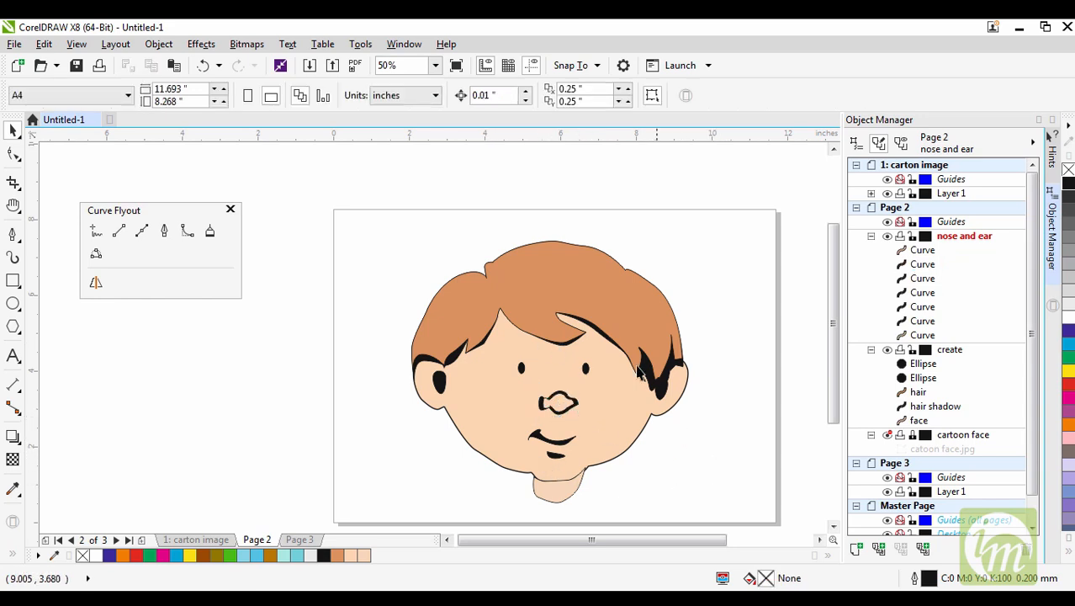
Step: Show the cartoon face layer and compare the drawing with the original image by toggling the create layer's visibility
{"action": "left_click", "coordinate": [573, 491]}
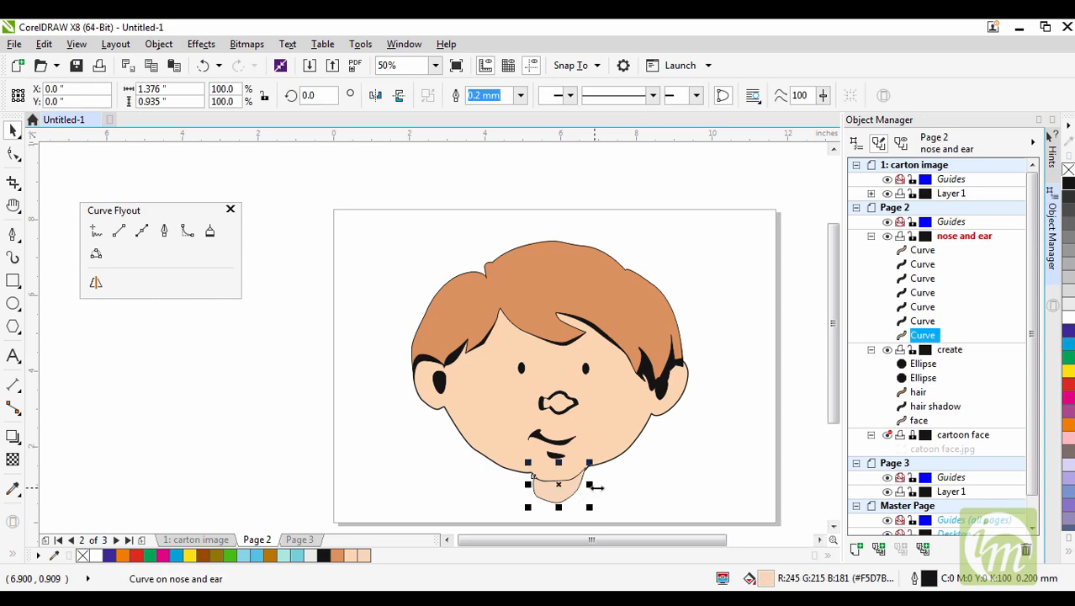
{"action": "left_click", "coordinate": [656, 475]}
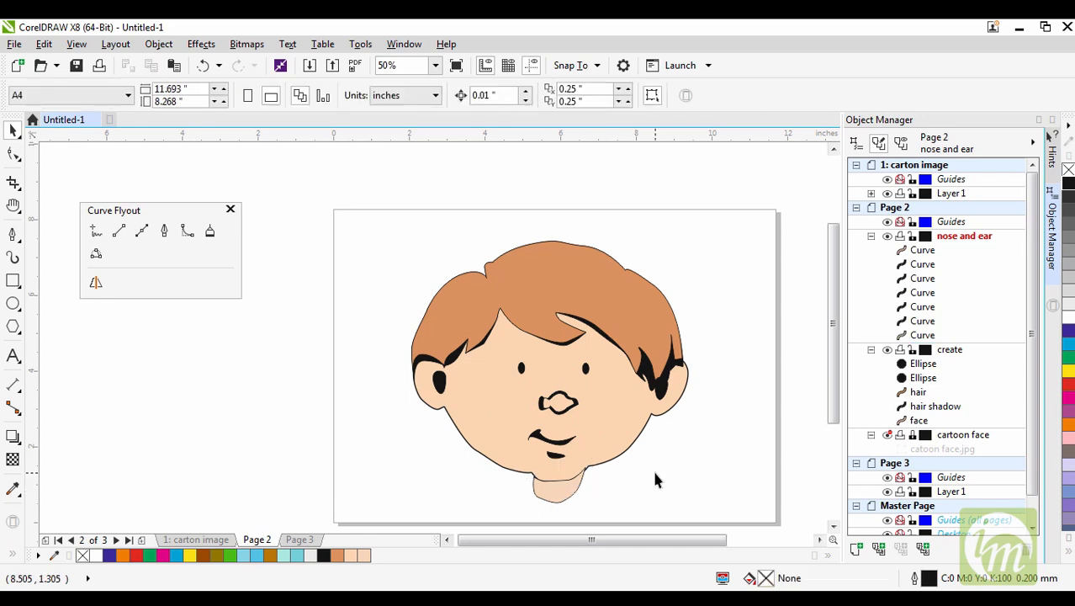
{"action": "left_click", "coordinate": [888, 435]}
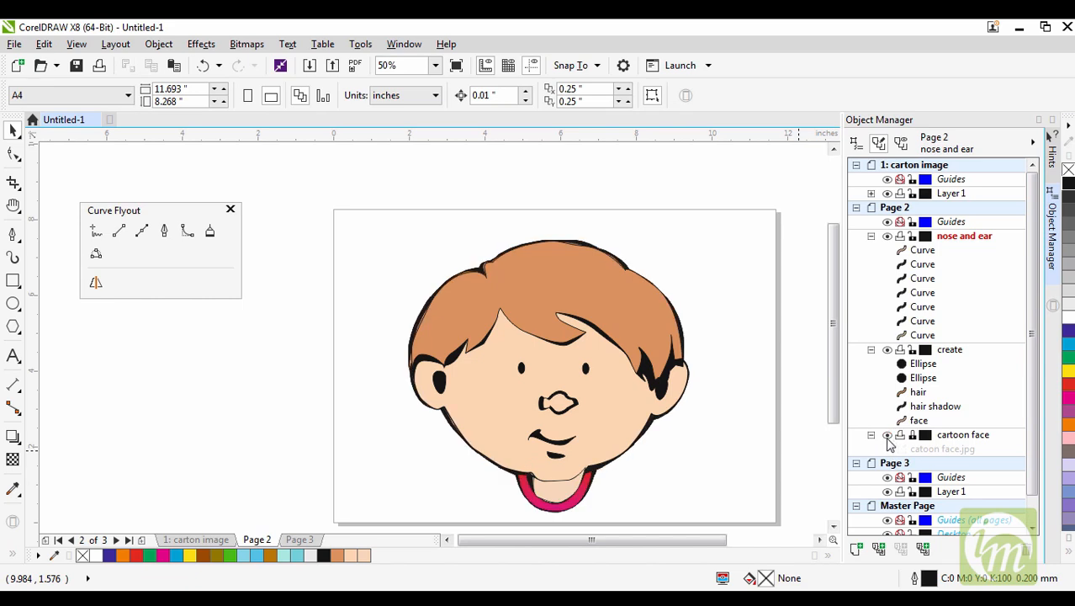
{"action": "left_click", "coordinate": [889, 350]}
{"action": "left_click", "coordinate": [889, 350]}
{"action": "left_click", "coordinate": [889, 350]}
{"action": "left_click", "coordinate": [889, 350]}
{"action": "left_click", "coordinate": [887, 350]}
{"action": "left_click", "coordinate": [888, 350]}
{"action": "left_click", "coordinate": [889, 350]}
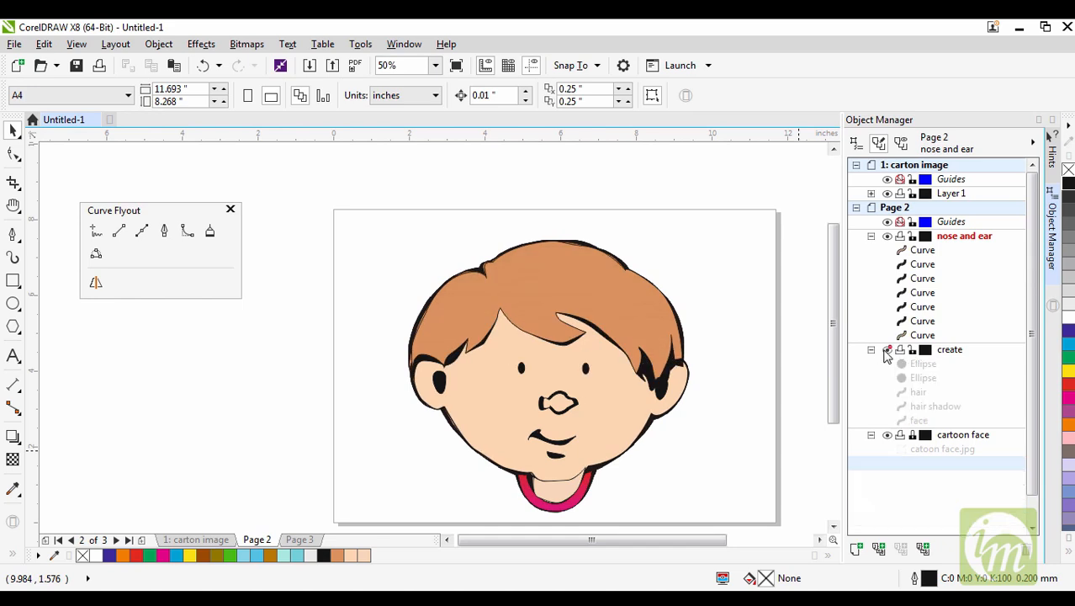
{"action": "left_click", "coordinate": [889, 350]}
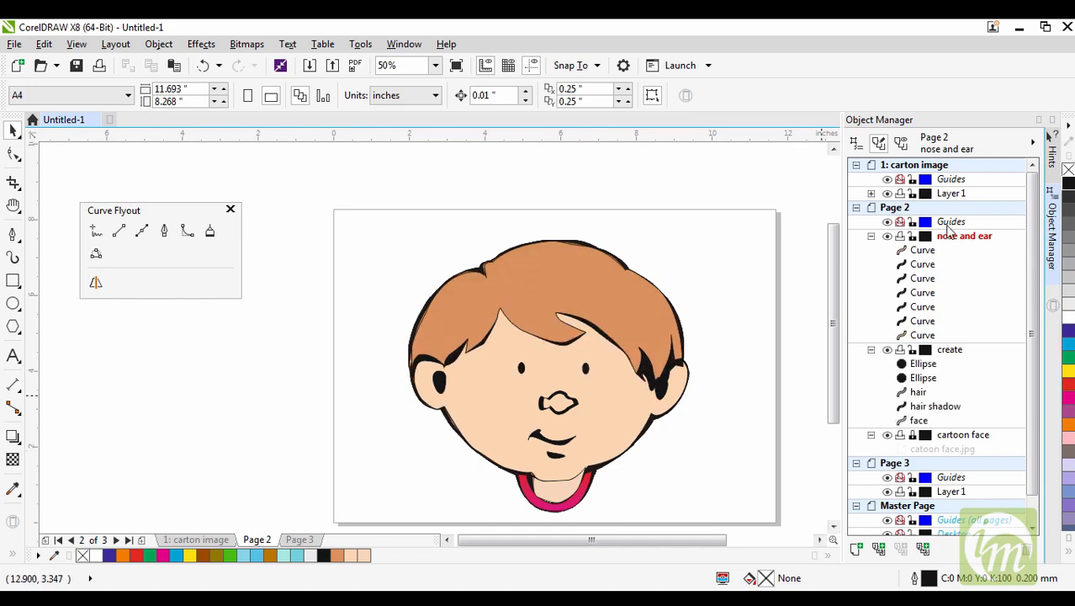
Step: Hide the create layer, trace the right-hand eyebrow on the nose and ear layer with the Pen tool and fill it black
{"action": "left_click", "coordinate": [948, 235]}
{"action": "left_click", "coordinate": [889, 350]}
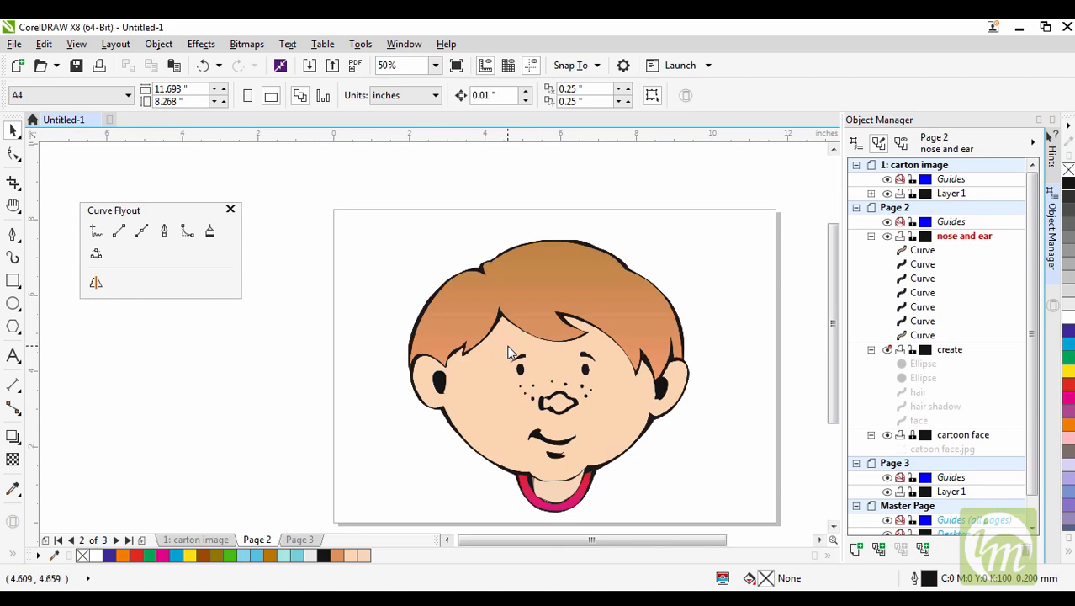
{"action": "left_click_drag", "start_coordinate": [504, 345], "coordinate": [606, 391]}
{"action": "key", "text": "z"}
{"action": "left_click_drag", "start_coordinate": [509, 345], "coordinate": [615, 389]}
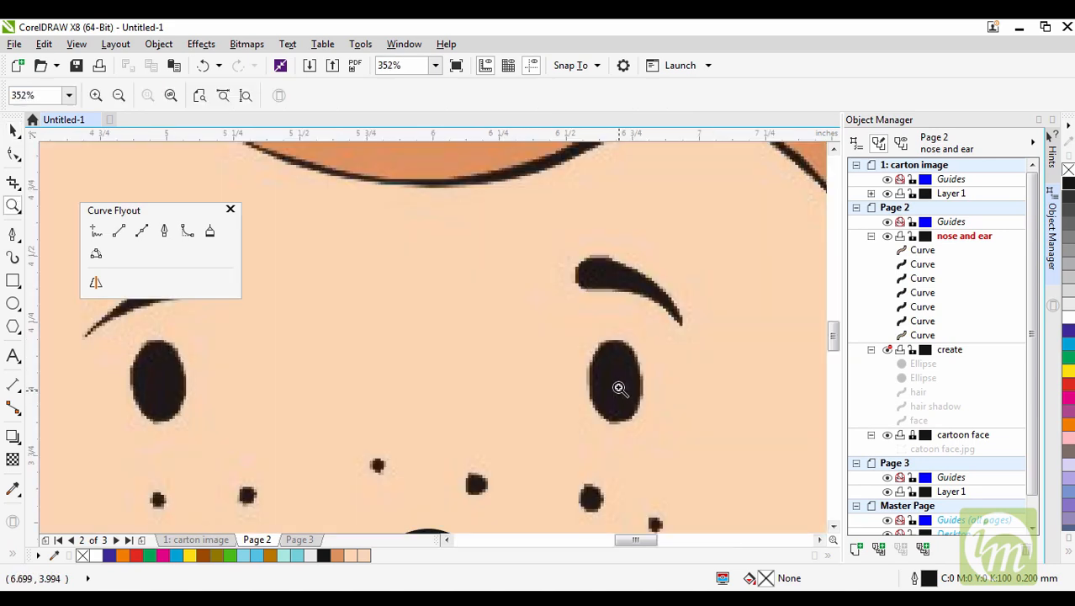
{"action": "left_click", "coordinate": [165, 232]}
{"action": "left_click", "coordinate": [588, 288]}
{"action": "left_click_drag", "start_coordinate": [588, 257], "coordinate": [620, 250]}
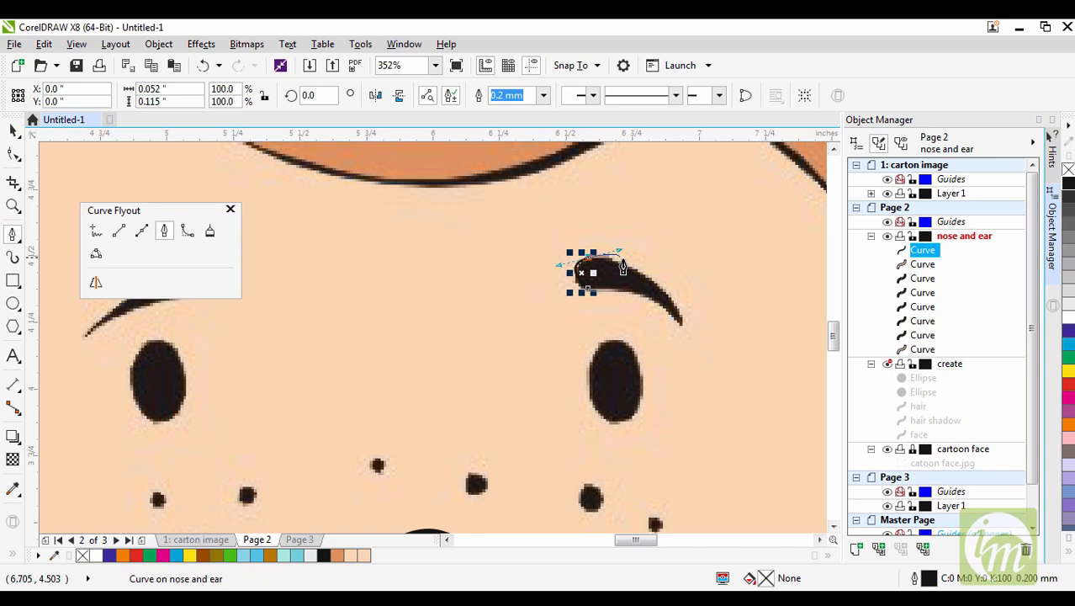
{"action": "left_click", "coordinate": [657, 291]}
{"action": "left_click_drag", "start_coordinate": [684, 330], "coordinate": [682, 347]}
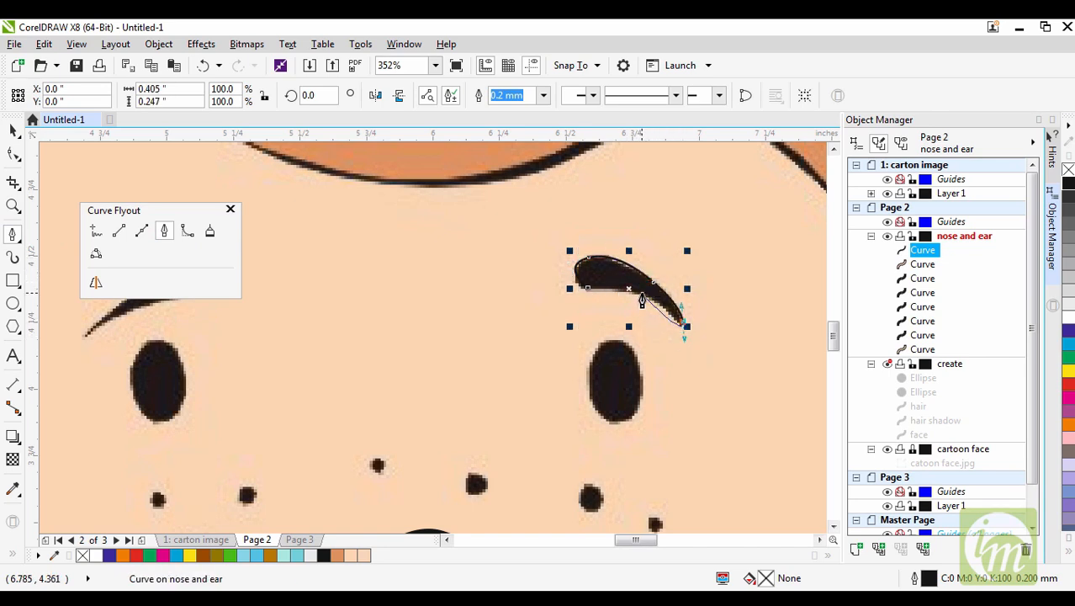
{"action": "left_click", "coordinate": [592, 293]}
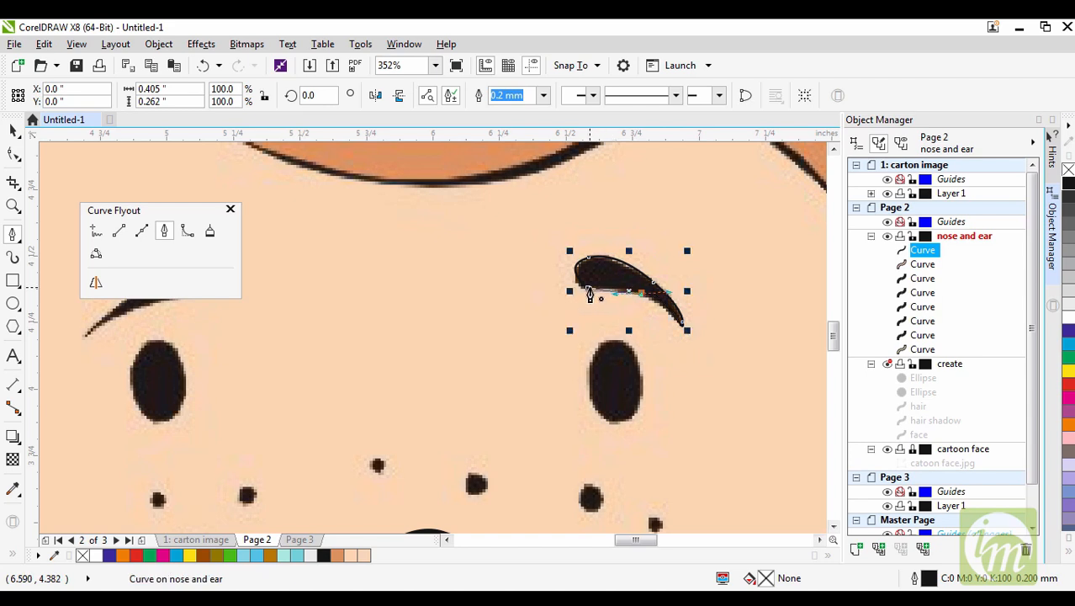
{"action": "left_click", "coordinate": [1069, 183]}
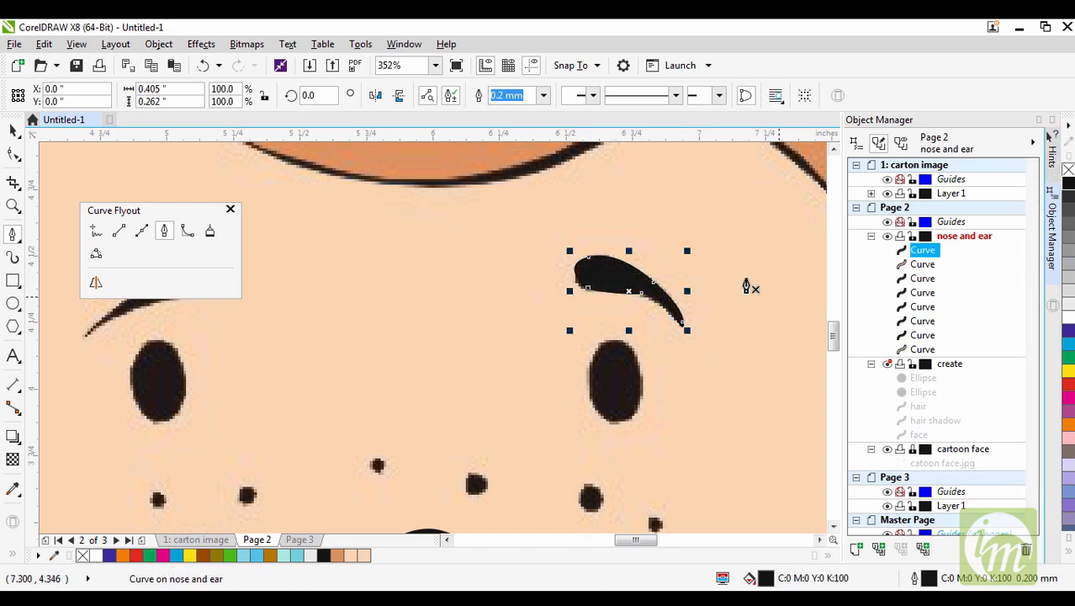
Step: Duplicate the black eyebrow, mirror the copy horizontally and place it over the left-hand eyebrow of the original image
{"action": "left_click", "coordinate": [12, 132]}
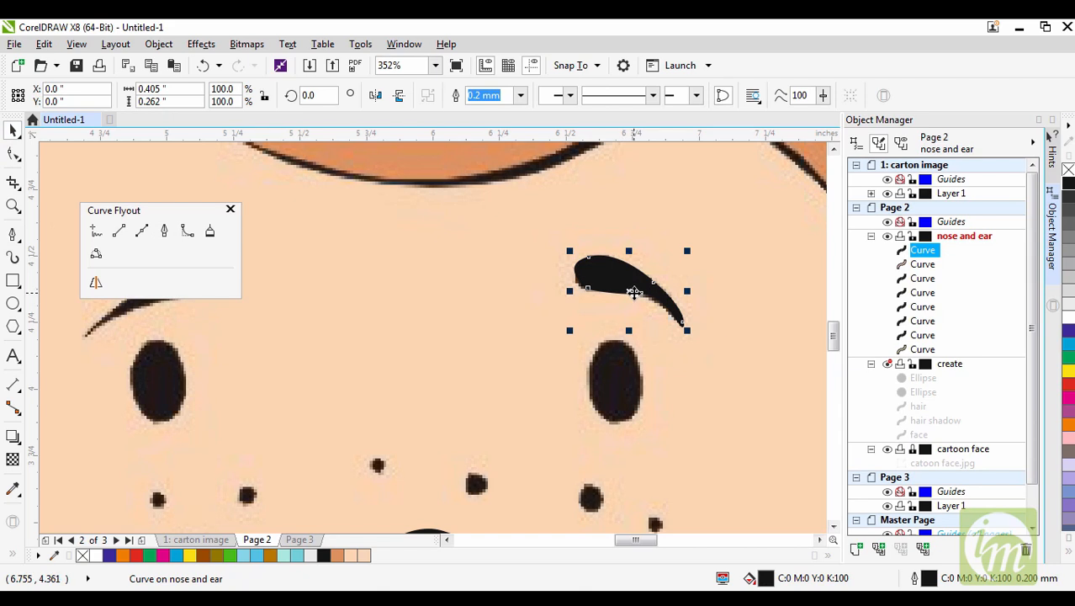
{"action": "key", "text": "ctrl+c"}
{"action": "key", "text": "ctrl+v"}
{"action": "left_click_drag", "start_coordinate": [689, 291], "coordinate": [462, 290]}
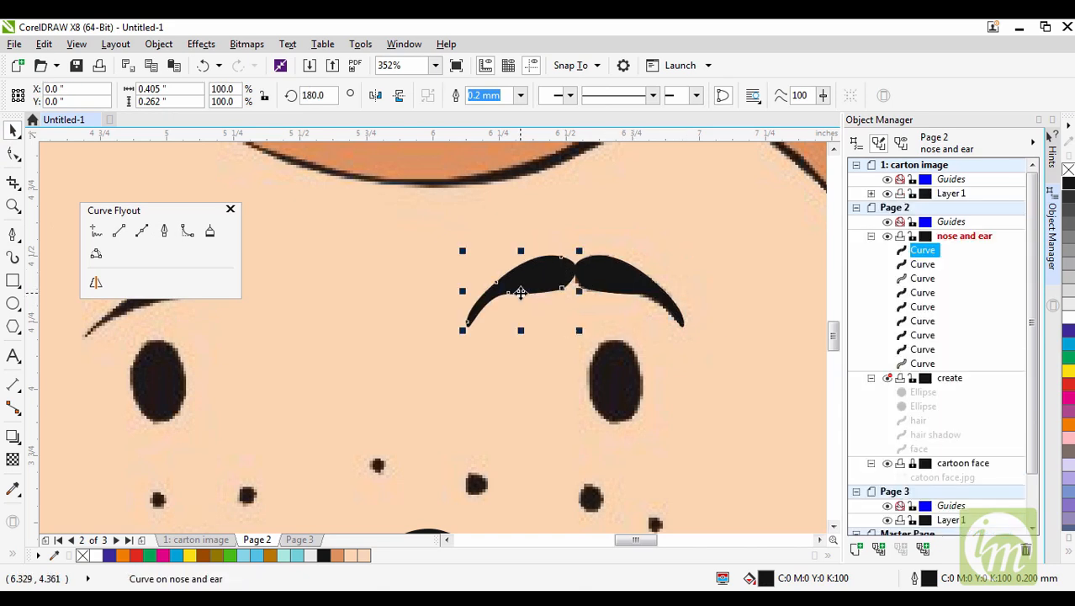
{"action": "left_click_drag", "start_coordinate": [191, 212], "coordinate": [376, 132]}
{"action": "left_click", "coordinate": [452, 298]}
{"action": "left_click_drag", "start_coordinate": [522, 296], "coordinate": [148, 312]}
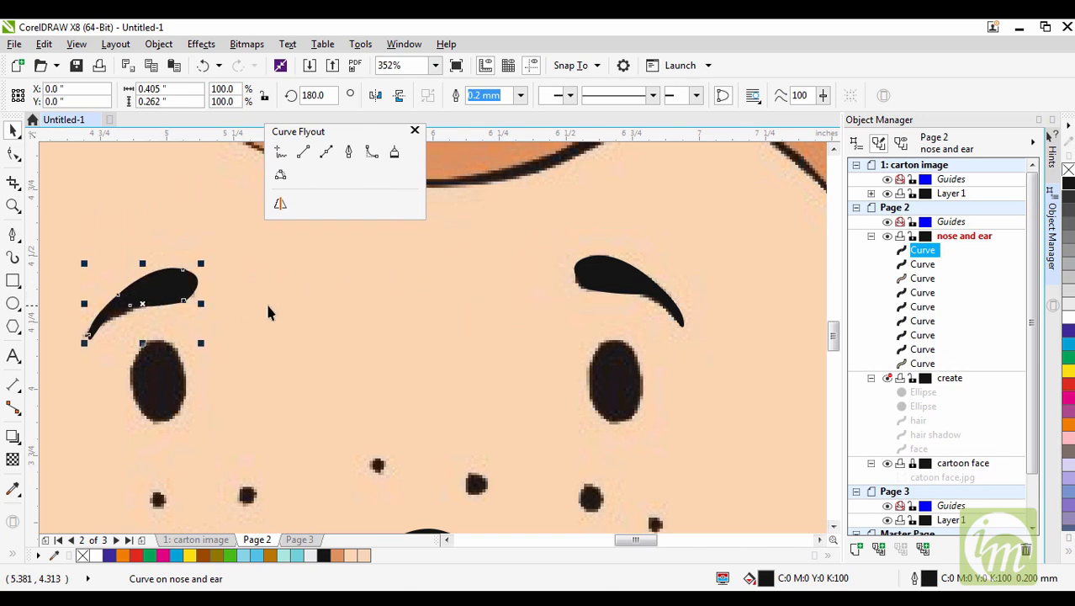
Step: Show the create layer again and close the Curve Flyout
{"action": "key", "text": "shift+F4"}
{"action": "left_click", "coordinate": [603, 317]}
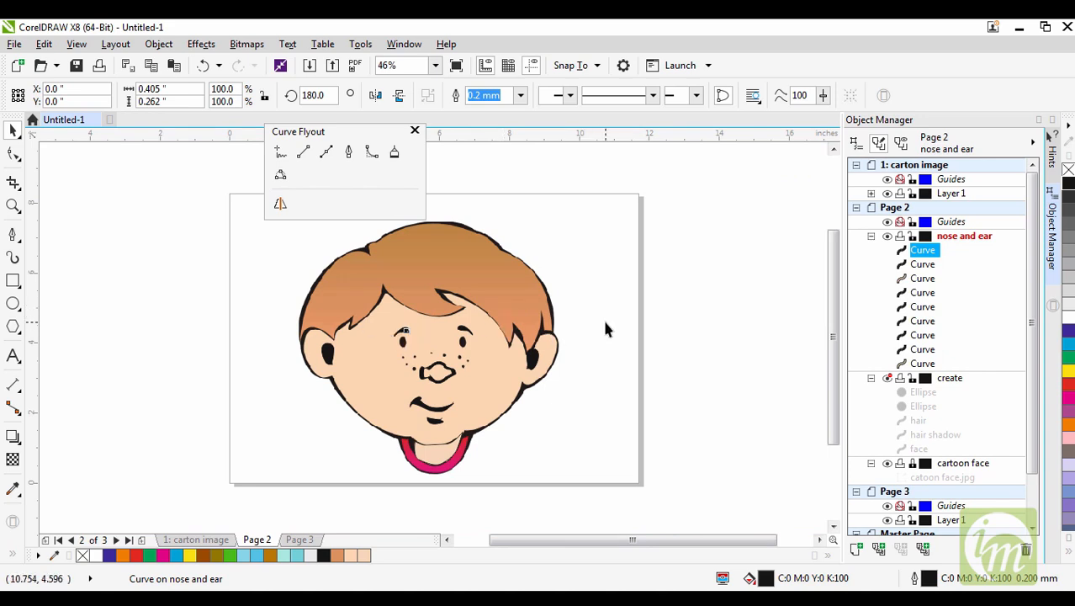
{"action": "left_click", "coordinate": [887, 378]}
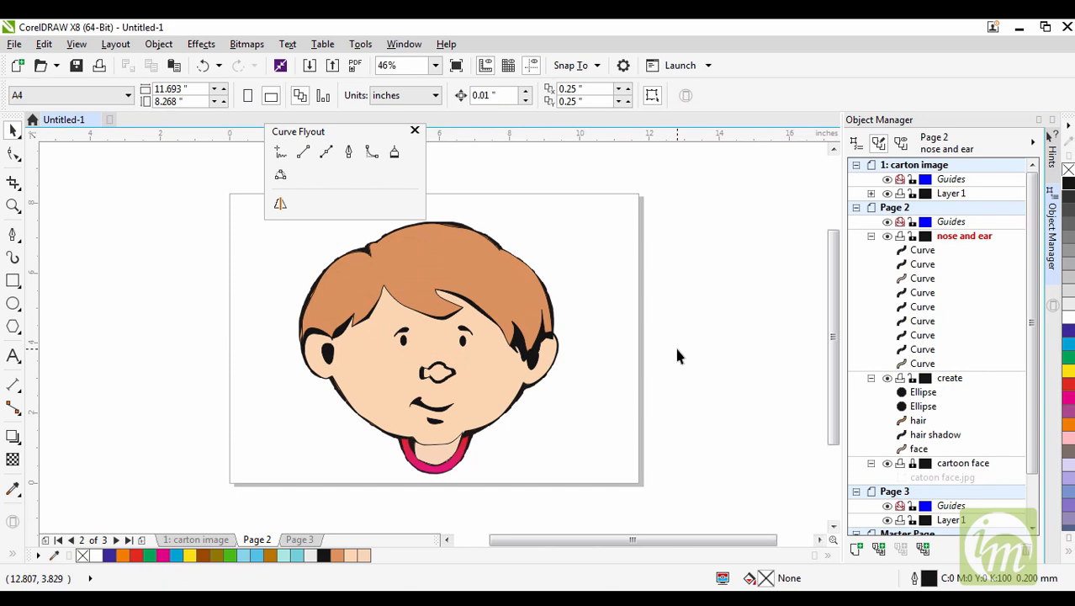
{"action": "left_click", "coordinate": [415, 132]}
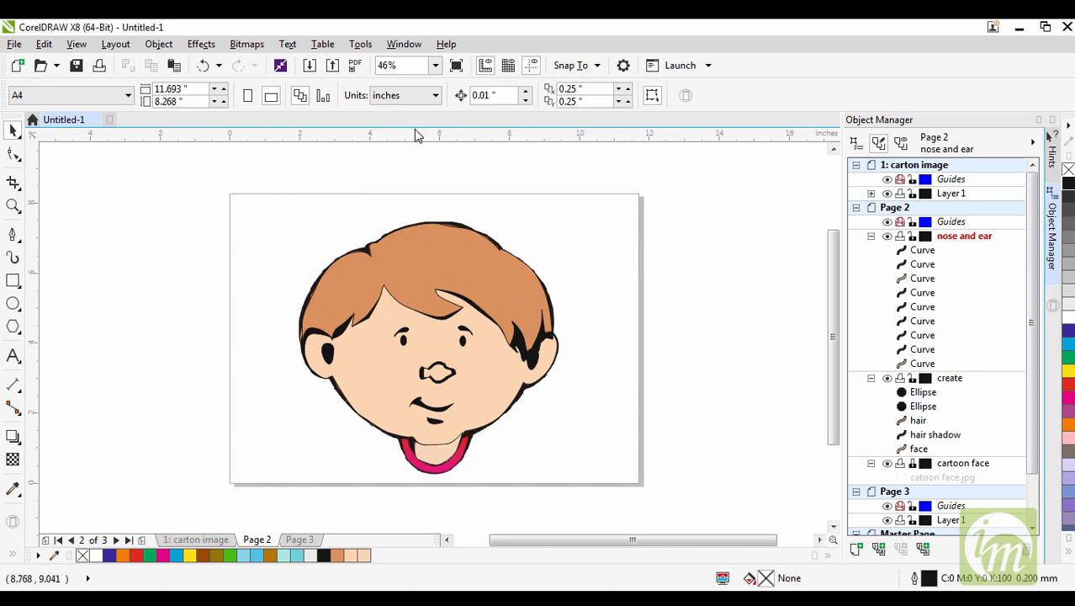
{"action": "left_click", "coordinate": [14, 235]}
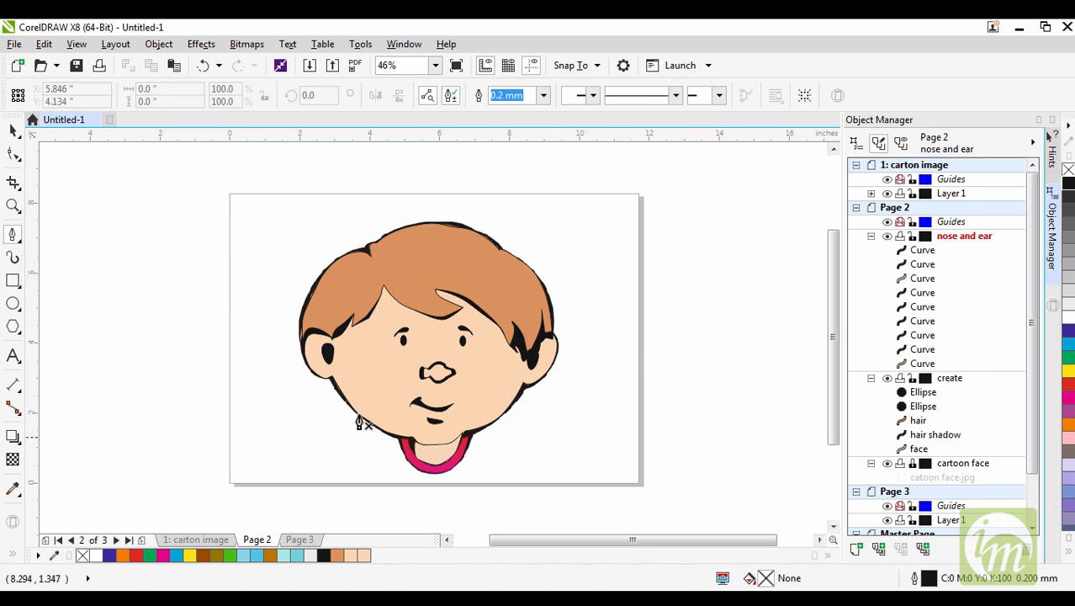
{"action": "left_click", "coordinate": [13, 131]}
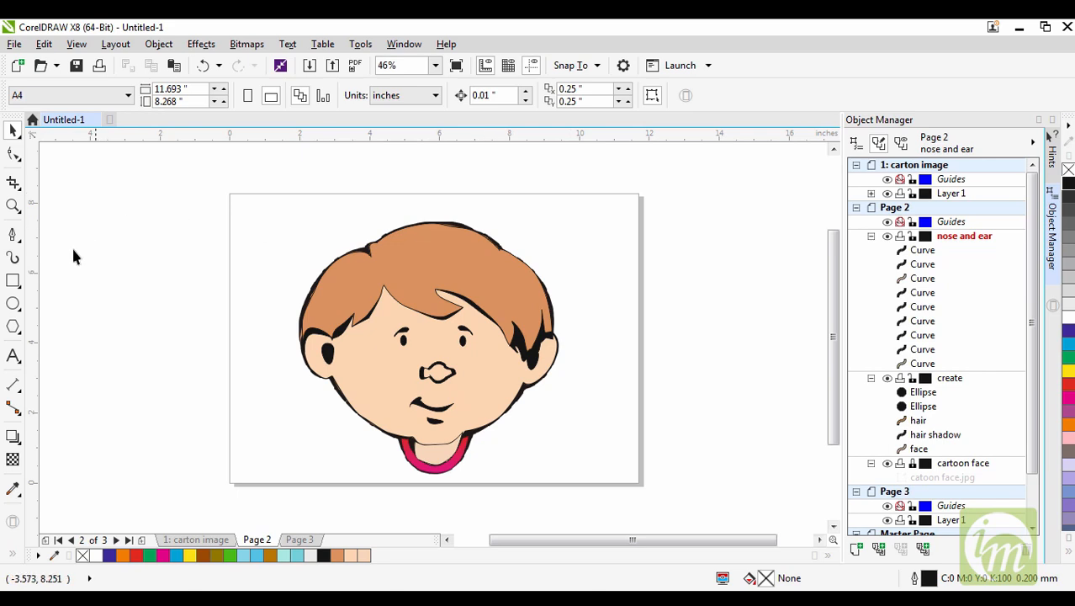
Step: Draw a closed, tapering hair highlight about 2.3 by 3.7 inches beside the head with the Pen tool and fill it C0 M49 Y55 K0
{"action": "left_click", "coordinate": [13, 234]}
{"action": "left_click", "coordinate": [587, 238]}
{"action": "left_click", "coordinate": [641, 288]}
{"action": "left_click_drag", "start_coordinate": [649, 313], "coordinate": [654, 326]}
{"action": "left_click", "coordinate": [654, 366]}
{"action": "left_click", "coordinate": [632, 298]}
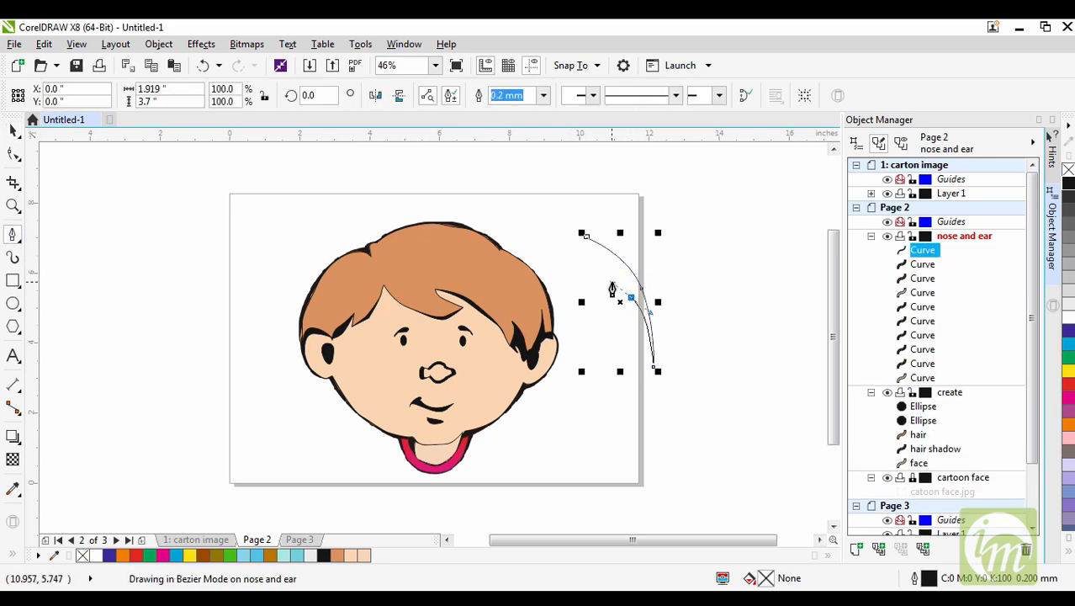
{"action": "left_click", "coordinate": [573, 250]}
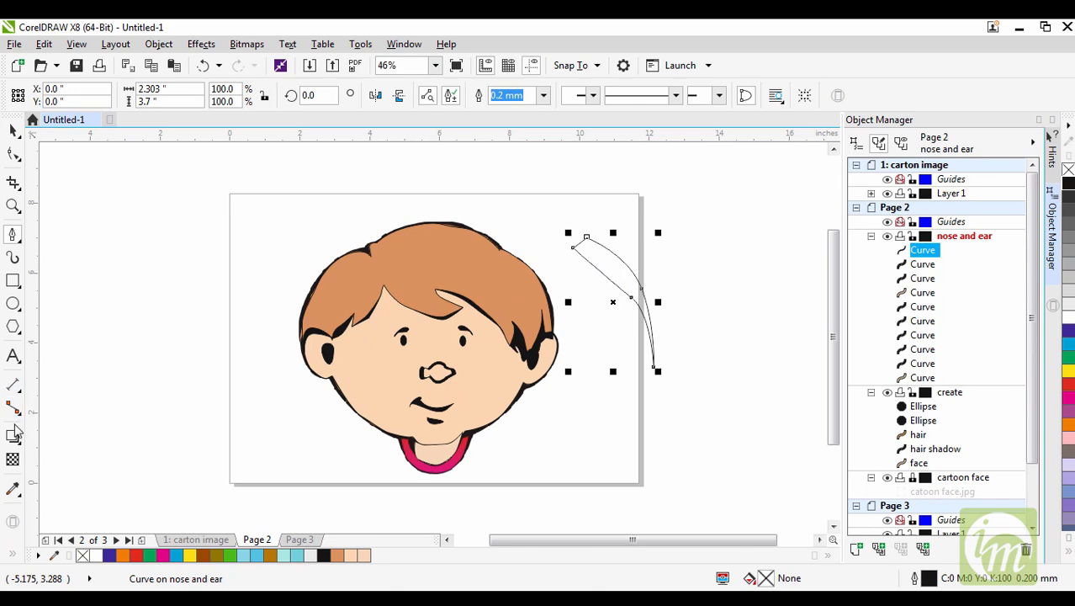
{"action": "left_click", "coordinate": [1068, 425]}
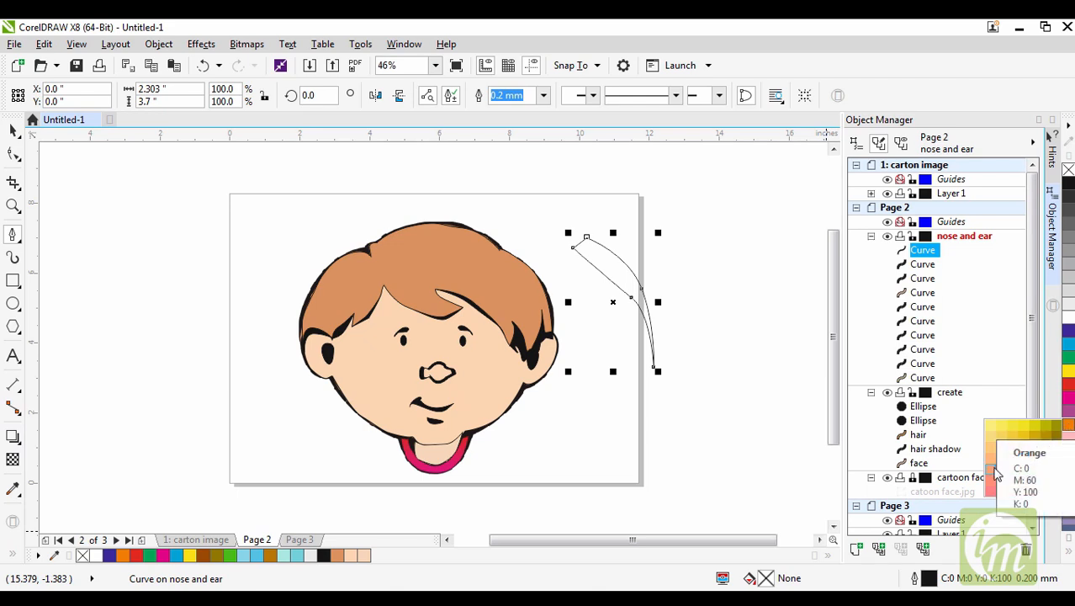
{"action": "left_click", "coordinate": [995, 475]}
Step: Move the light orange shape onto the hair above the fringe and rotate it to about 54.8 degrees
{"action": "left_click", "coordinate": [12, 130]}
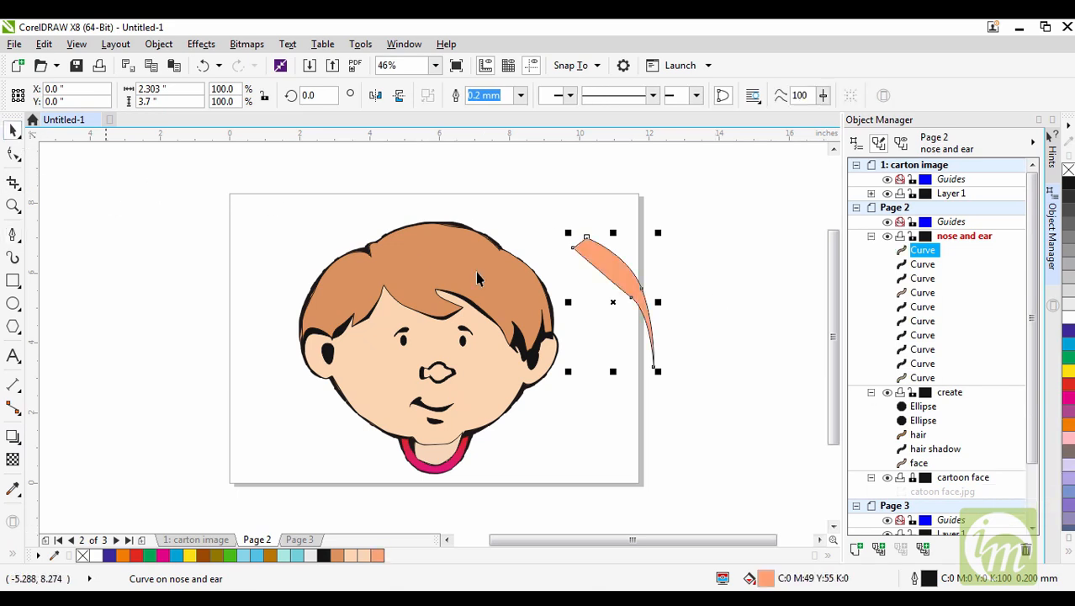
{"action": "left_click_drag", "start_coordinate": [627, 276], "coordinate": [505, 284]}
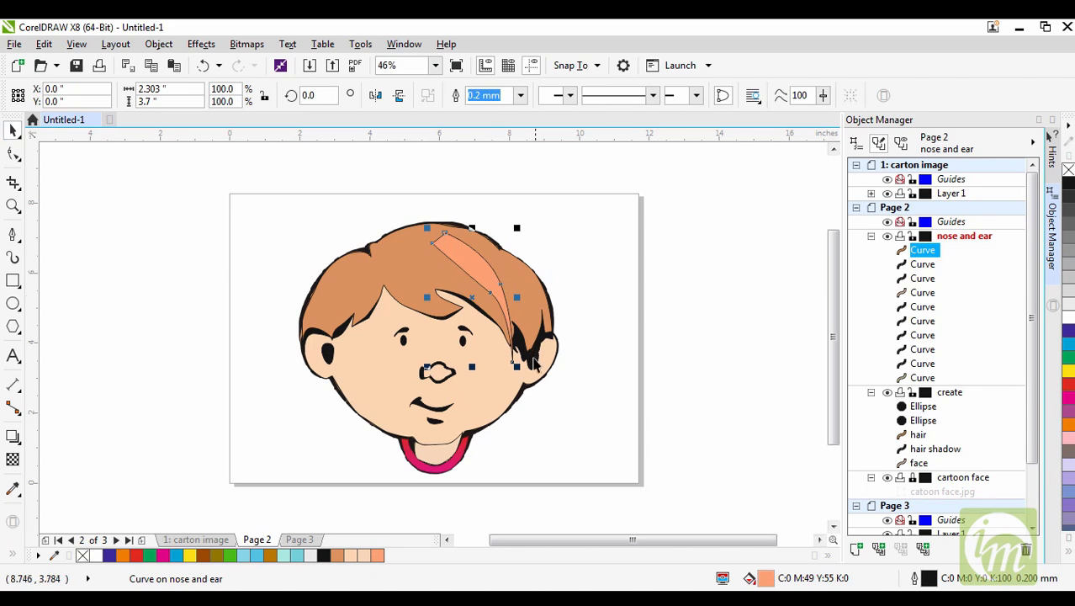
{"action": "left_click", "coordinate": [473, 297]}
{"action": "left_click_drag", "start_coordinate": [516, 228], "coordinate": [476, 124]}
{"action": "left_click_drag", "start_coordinate": [489, 361], "coordinate": [457, 358]}
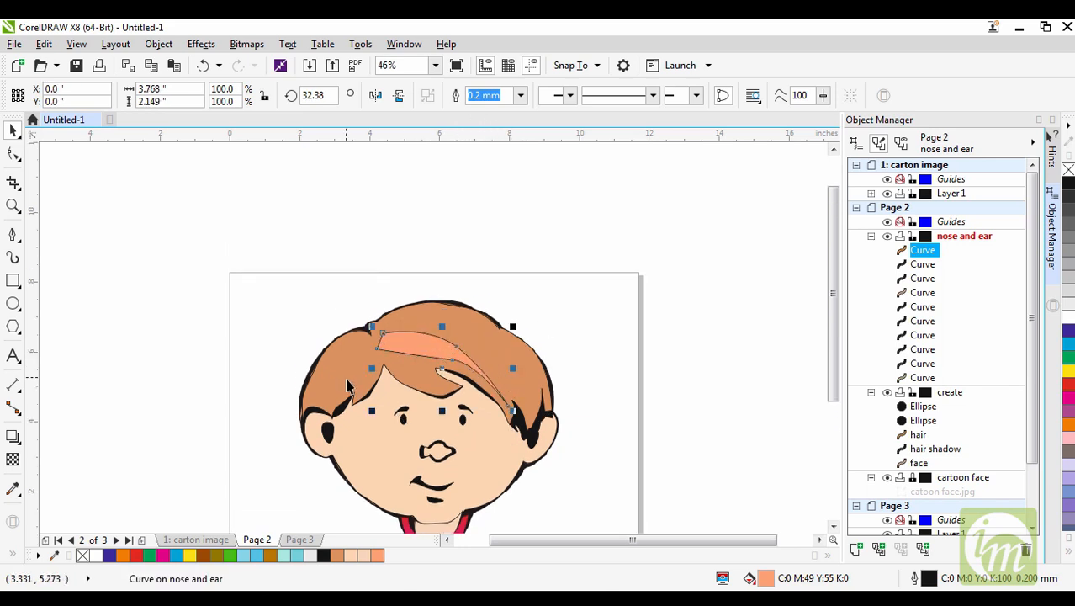
{"action": "left_click", "coordinate": [443, 367]}
{"action": "left_click_drag", "start_coordinate": [512, 322], "coordinate": [499, 293]}
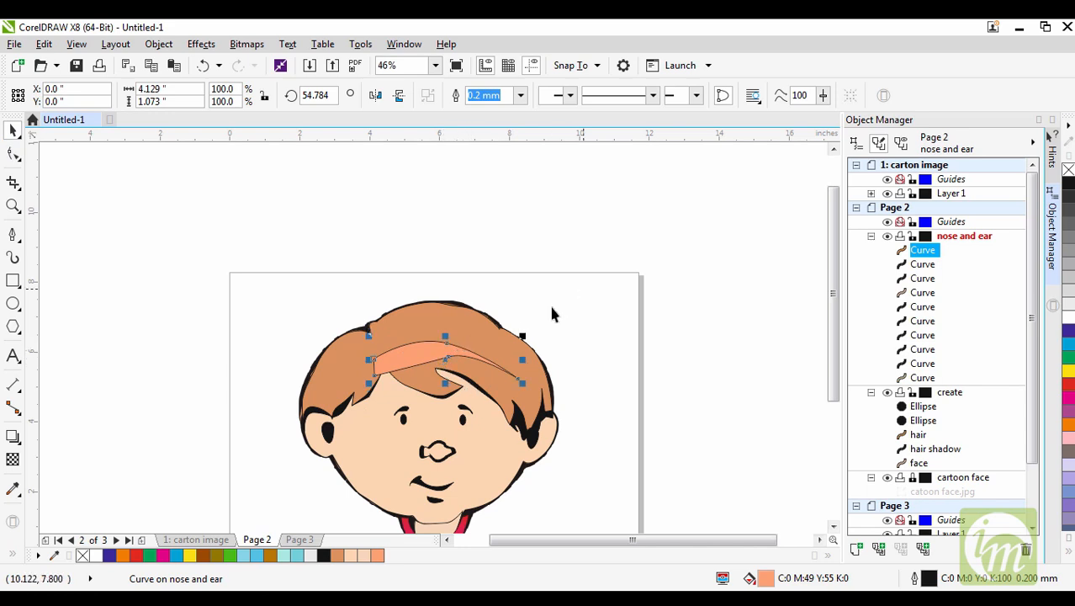
Step: Move the light orange hair highlight slightly higher on the hair and fill it C3 M15 Y85 K4
{"action": "left_click_drag", "start_coordinate": [448, 360], "coordinate": [450, 341]}
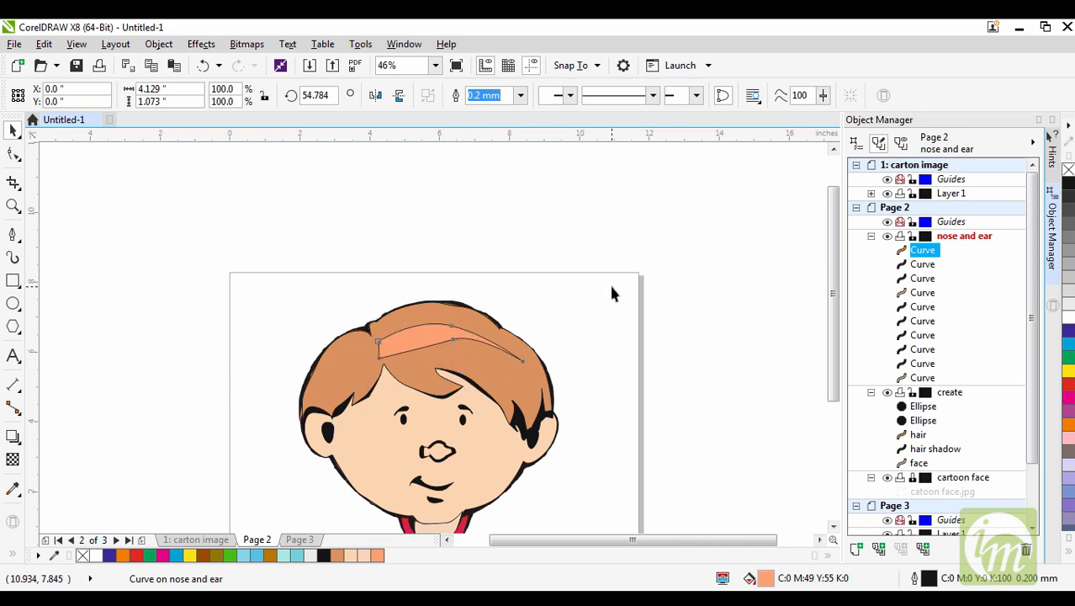
{"action": "left_click", "coordinate": [612, 292]}
{"action": "left_click", "coordinate": [427, 344]}
{"action": "left_click_drag", "start_coordinate": [1070, 427], "coordinate": [1012, 436]}
{"action": "scroll", "coordinate": [574, 312], "scroll_direction": "up", "scroll_amount": 1}
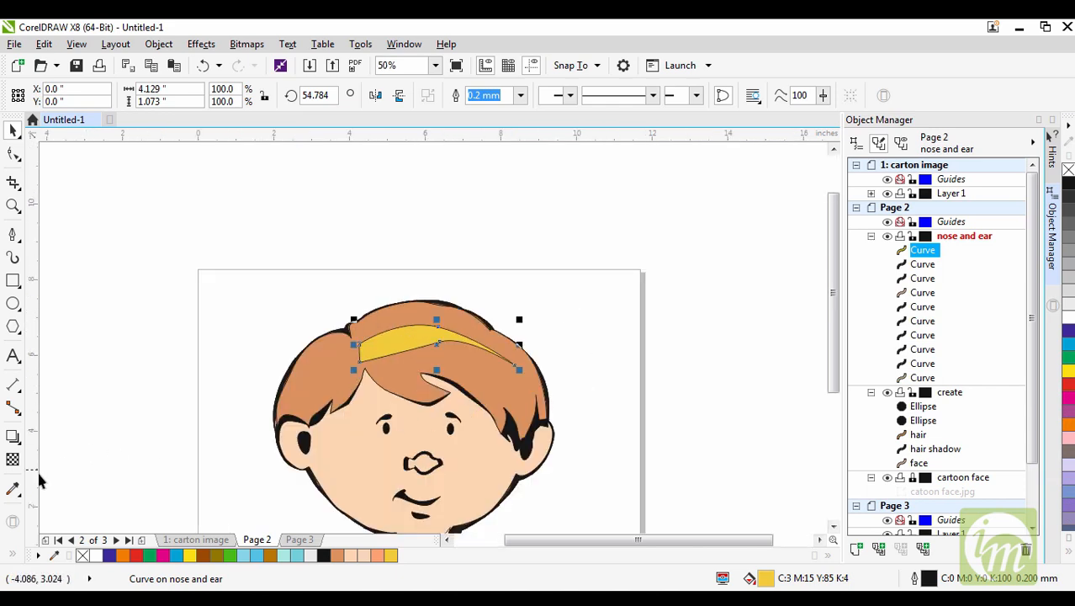
Step: Change the hair highlight's fill to white
{"action": "left_click", "coordinate": [15, 490]}
{"action": "left_click", "coordinate": [412, 341]}
{"action": "left_click", "coordinate": [1067, 319]}
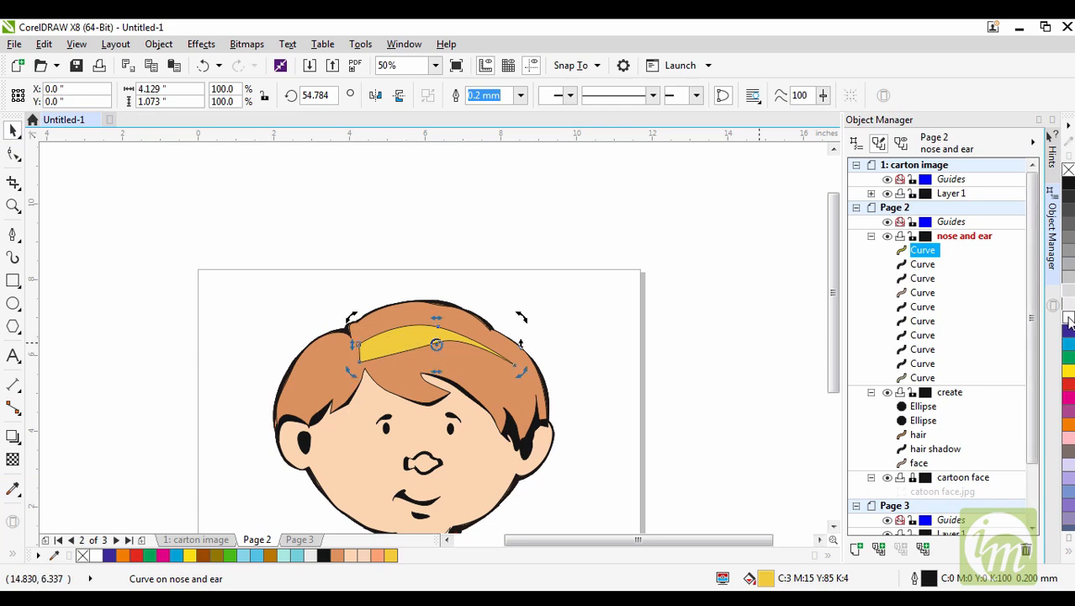
{"action": "left_click", "coordinate": [773, 344]}
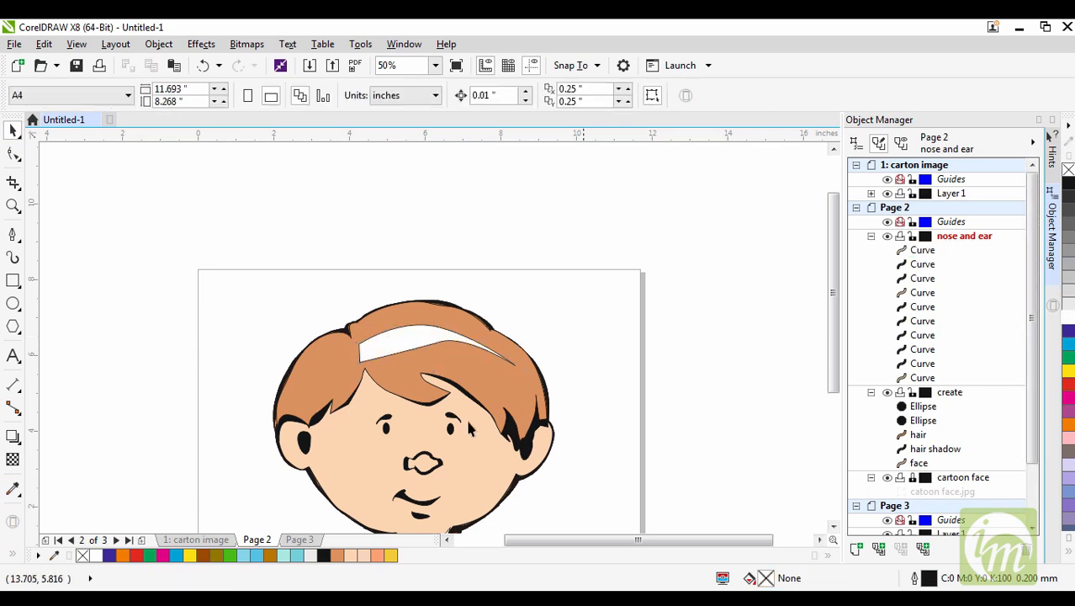
{"action": "left_click_drag", "start_coordinate": [837, 312], "coordinate": [837, 360]}
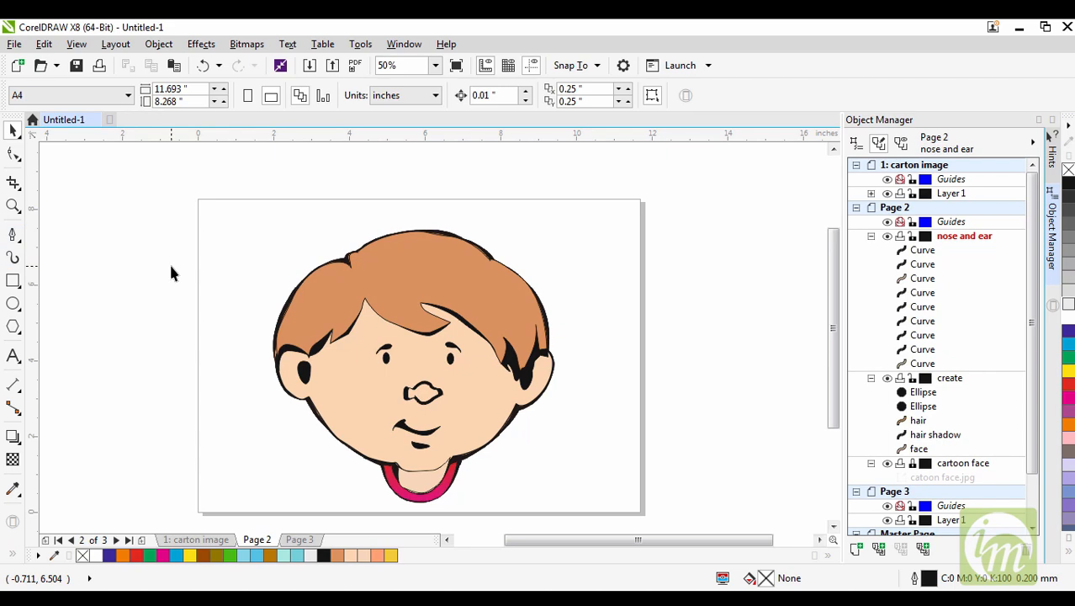
Step: Review the available curve tools and the landscape drawing on the carton image page, and return to Page 2
{"action": "left_click", "coordinate": [15, 236]}
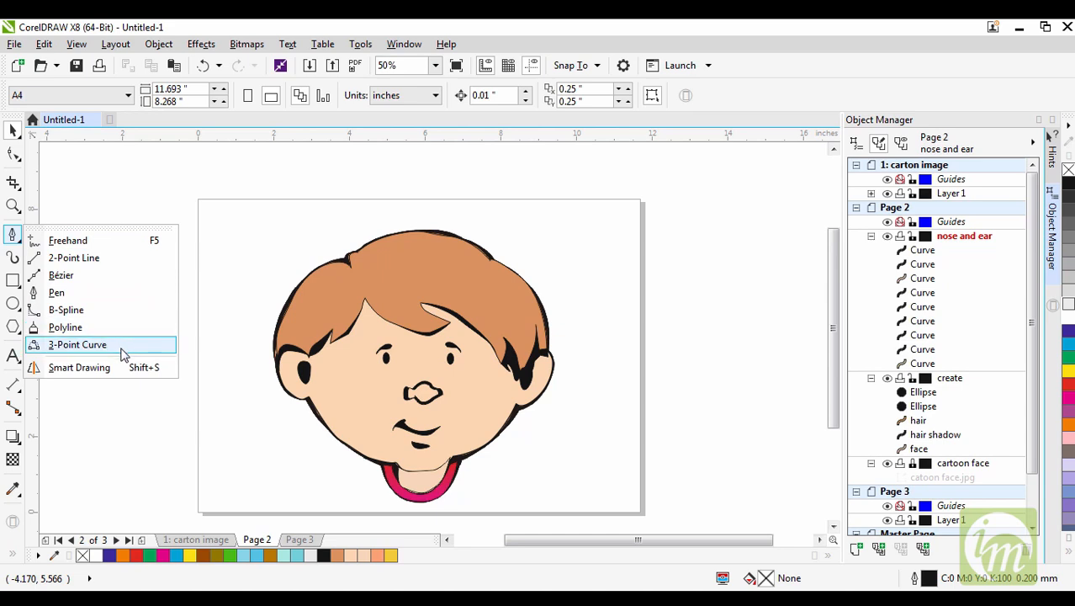
{"action": "left_click", "coordinate": [117, 415]}
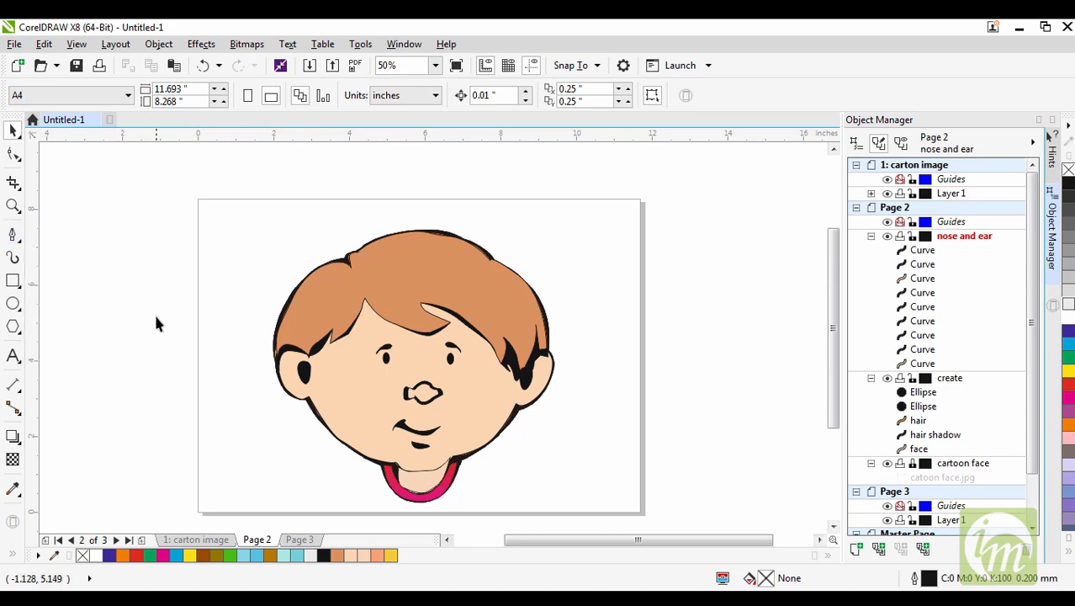
{"action": "left_click", "coordinate": [205, 539]}
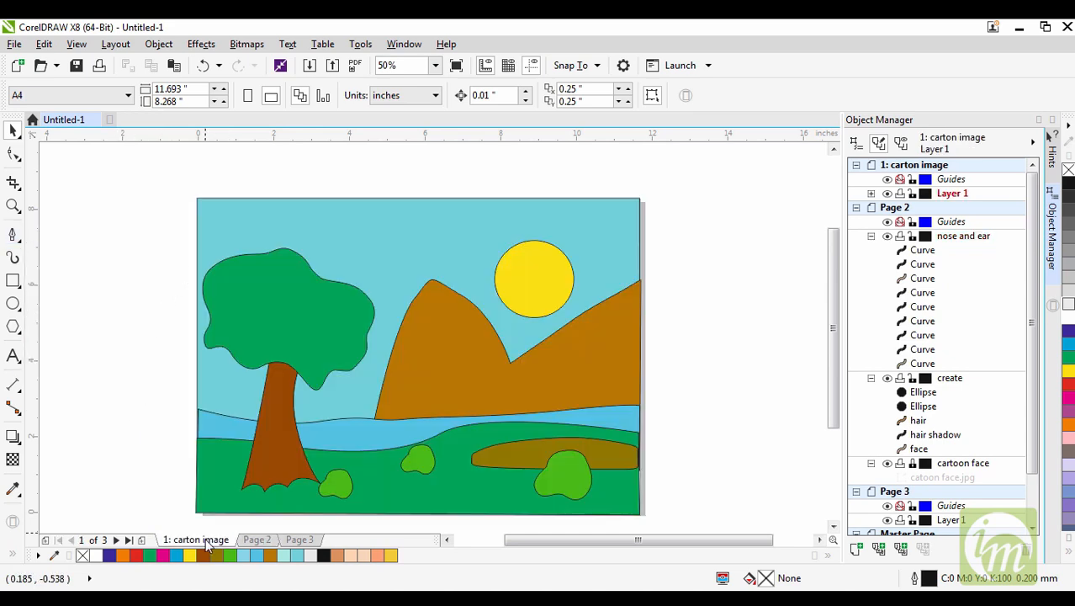
{"action": "left_click", "coordinate": [256, 539]}
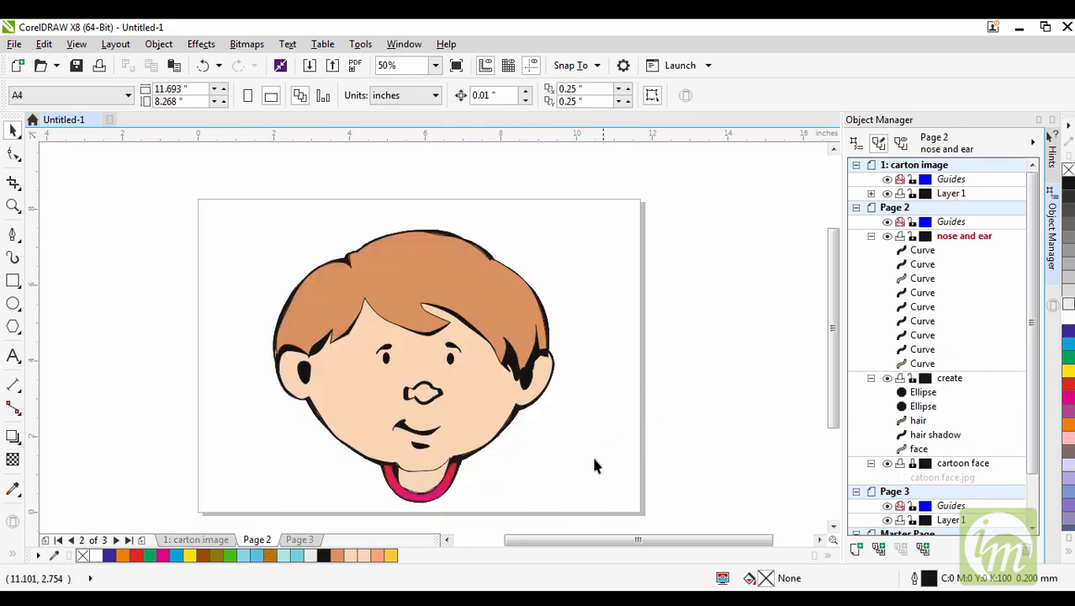
Step: Rename Page 2 as cartoon
{"action": "right_click", "coordinate": [258, 540]}
{"action": "left_click", "coordinate": [337, 443]}
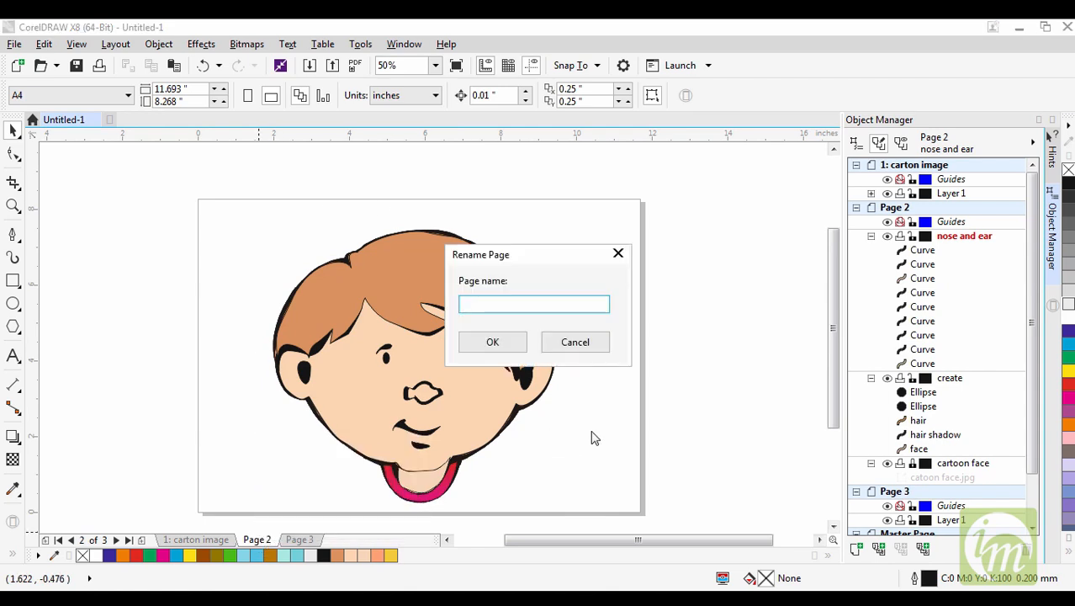
{"action": "type", "text": "can"}
{"action": "key", "text": "BackSpace"}
{"action": "type", "text": "rtoon"}
{"action": "key", "text": "Return"}
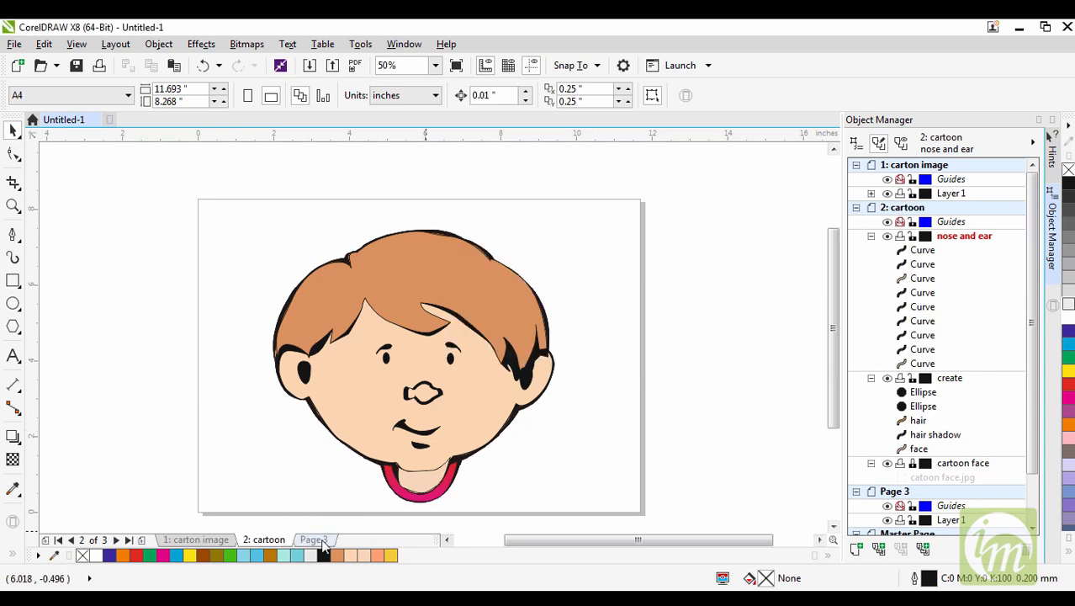